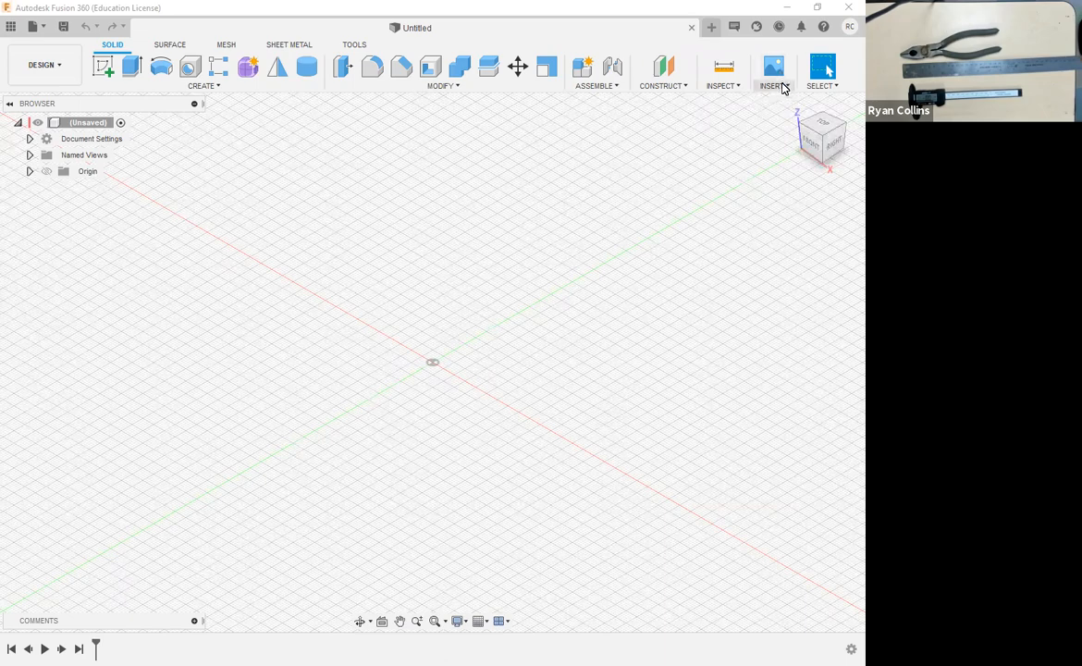
- Start inserting a McMaster-Carr component and browse Screws & Bolts for Socket Head Screws
click(783, 87)
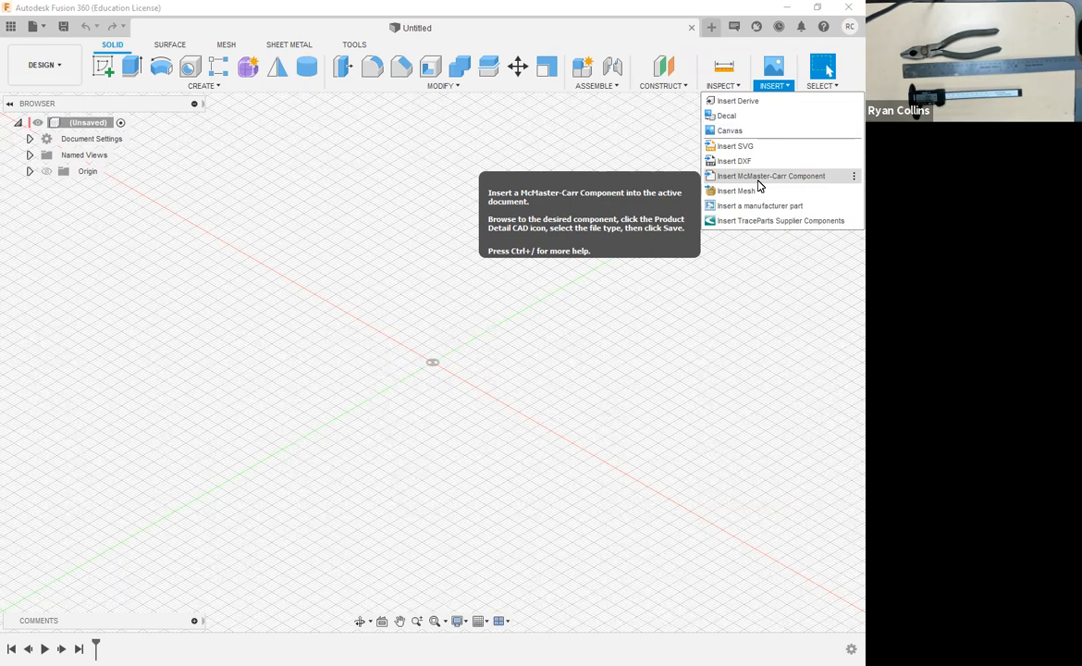
click(758, 181)
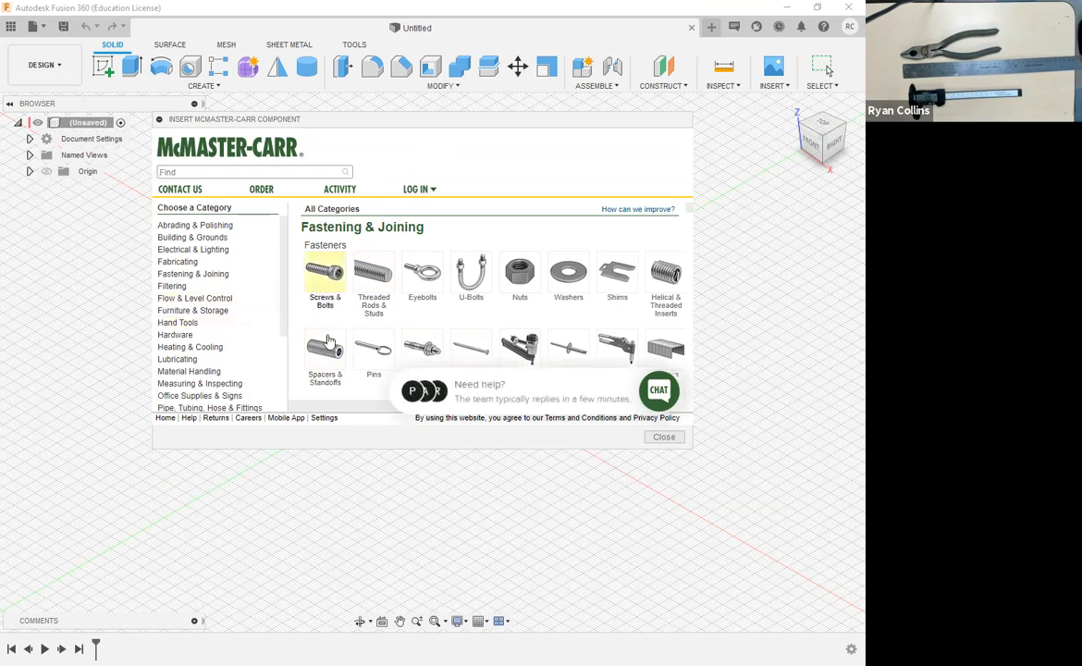
click(335, 282)
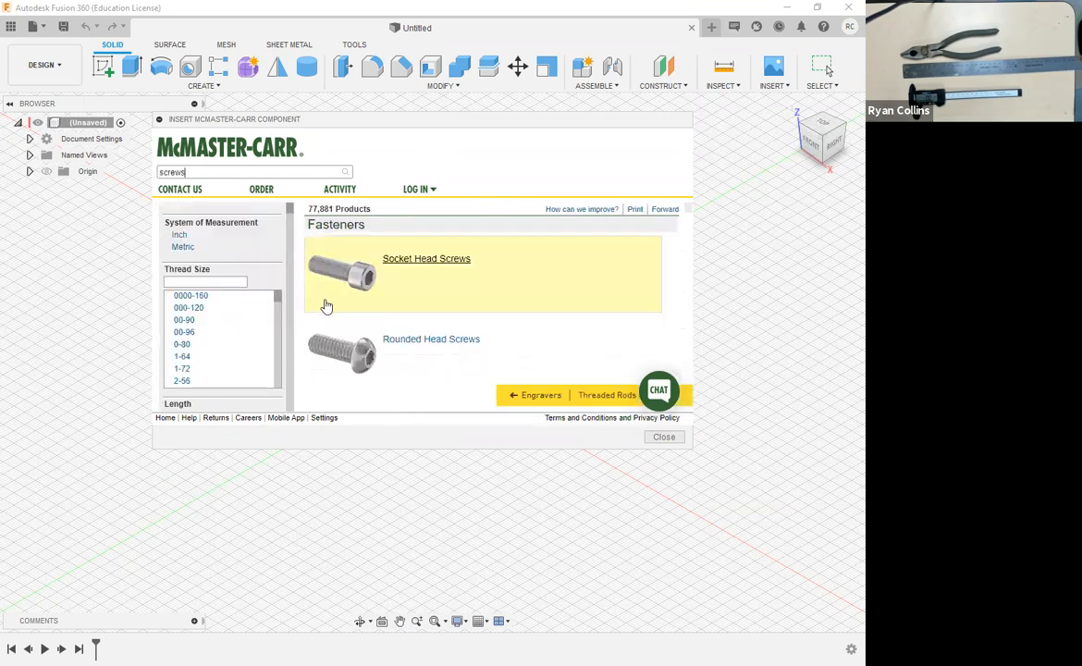
click(388, 259)
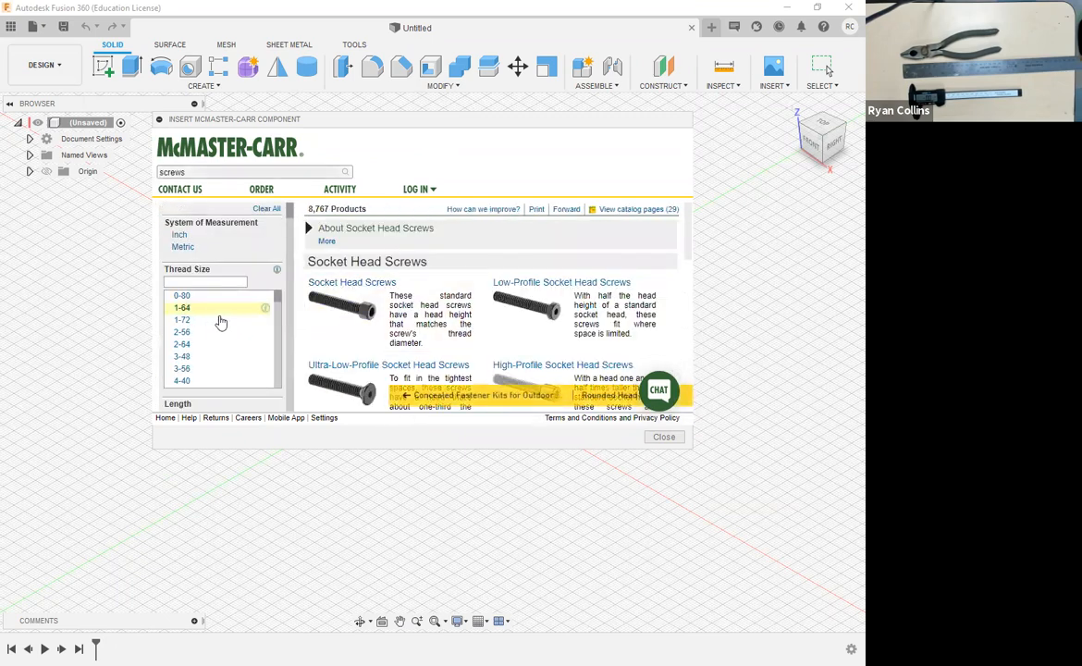
- Filter the socket head screws to the metric system and M6 thread size
click(182, 245)
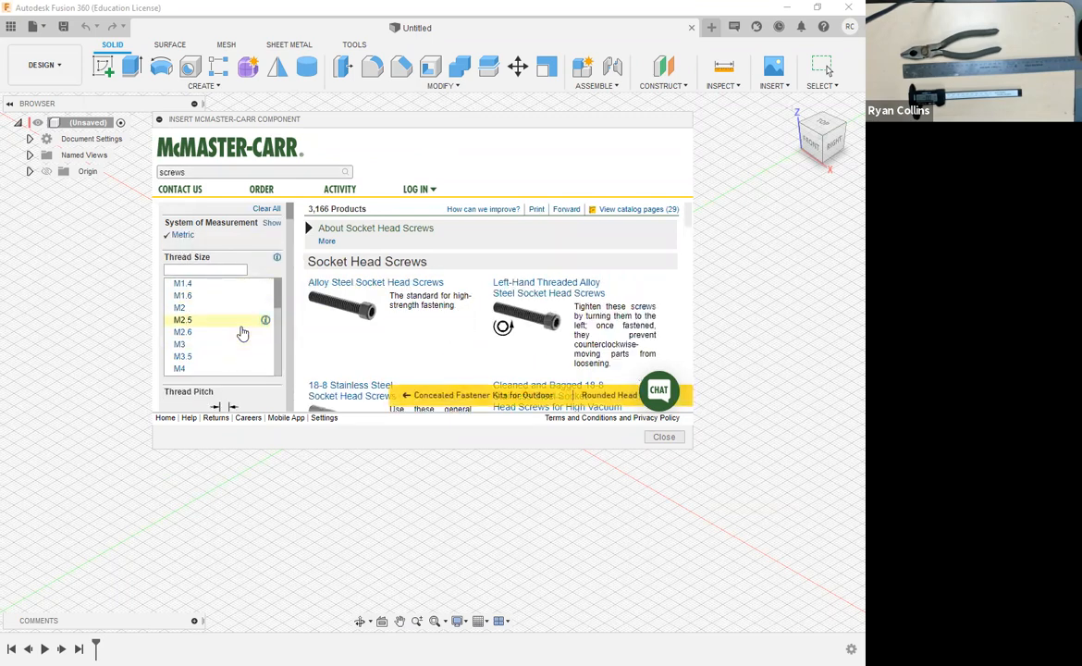
scroll(242, 333, down, 1)
scroll(358, 333, down, 3)
scroll(217, 347, down, 3)
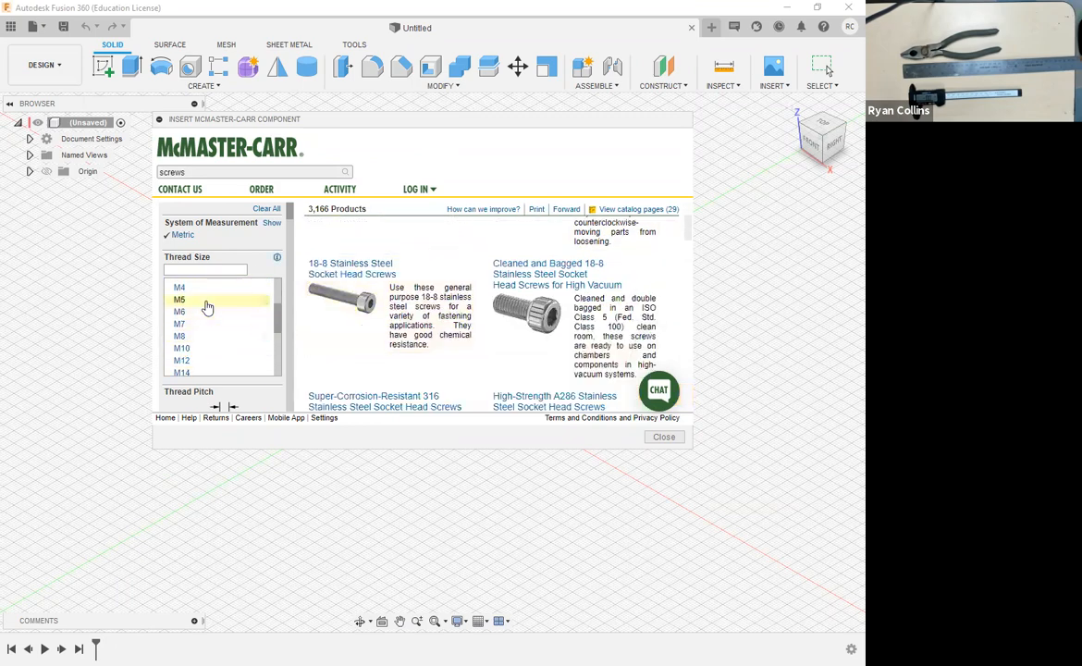
click(197, 314)
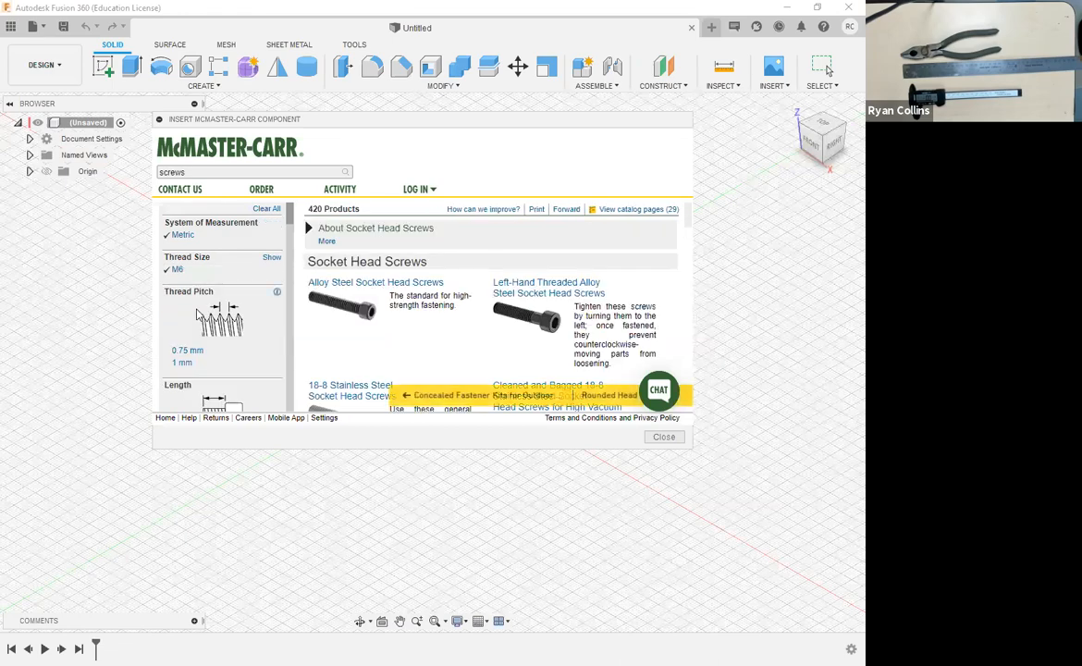
- Narrow the M6 screws to 10 mm length, Standard socket head profile and Stainless Steel material
scroll(218, 351, down, 5)
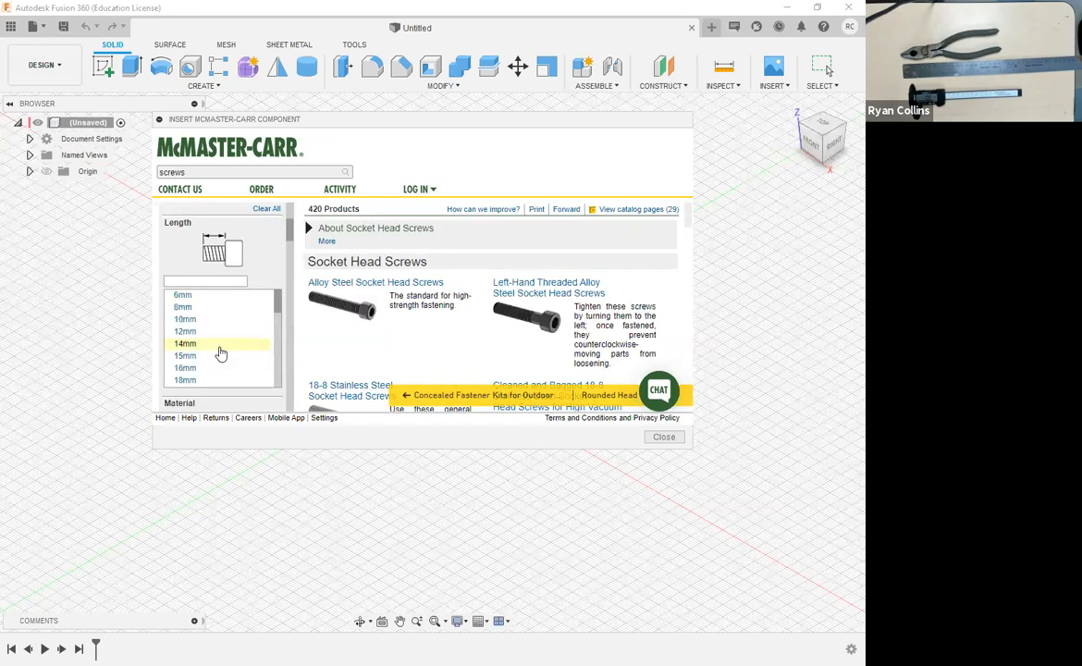
click(204, 278)
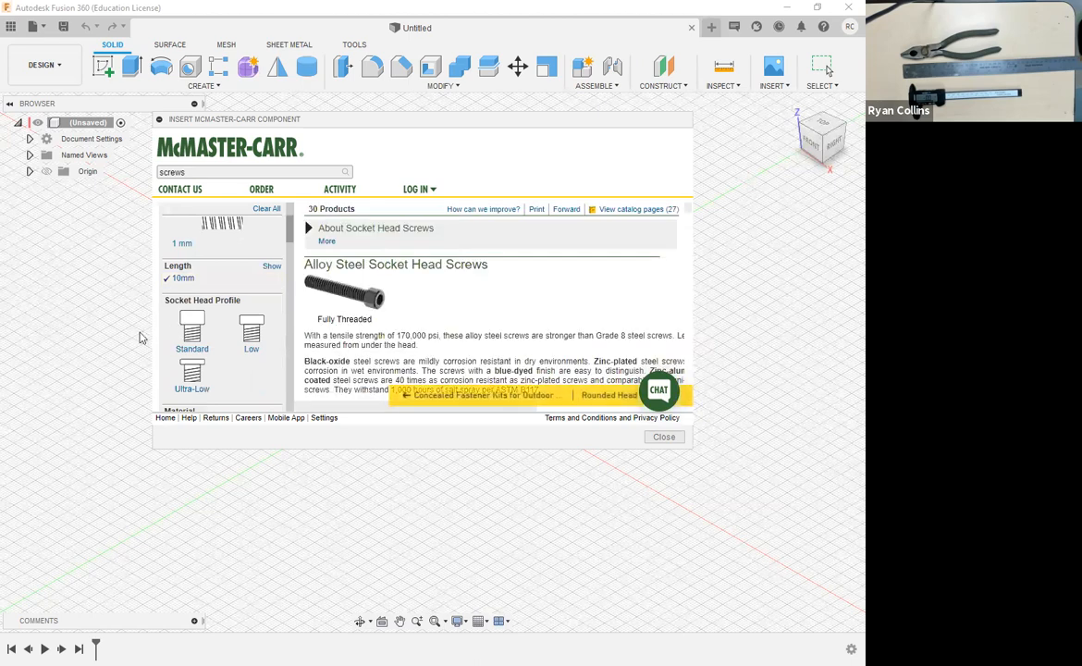
click(192, 328)
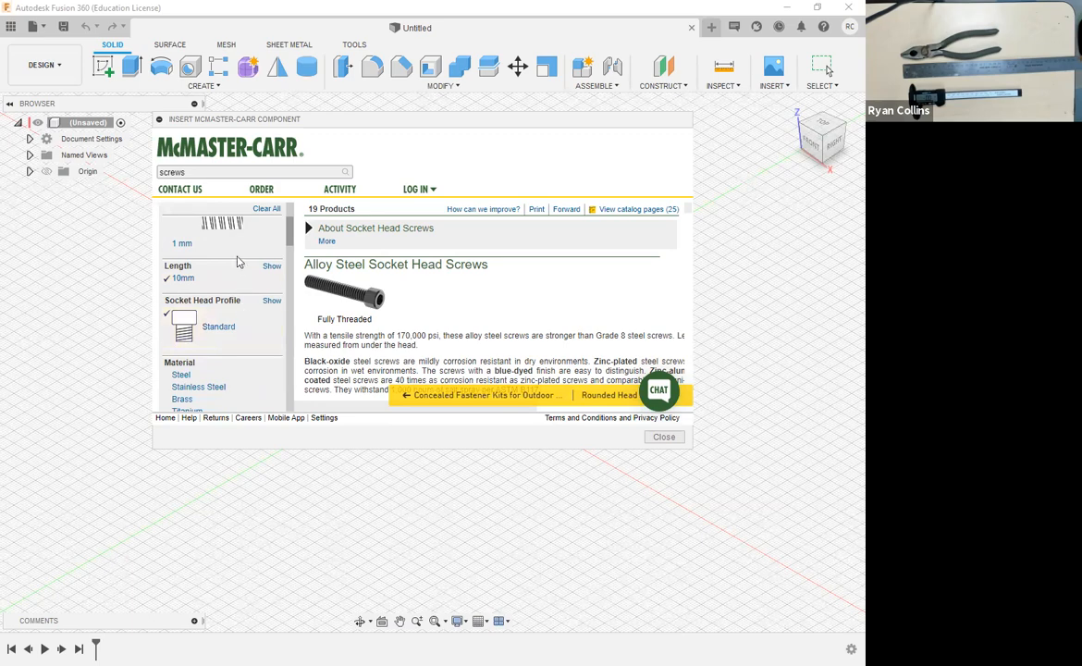
scroll(470, 312, down, 3)
scroll(412, 292, down, 3)
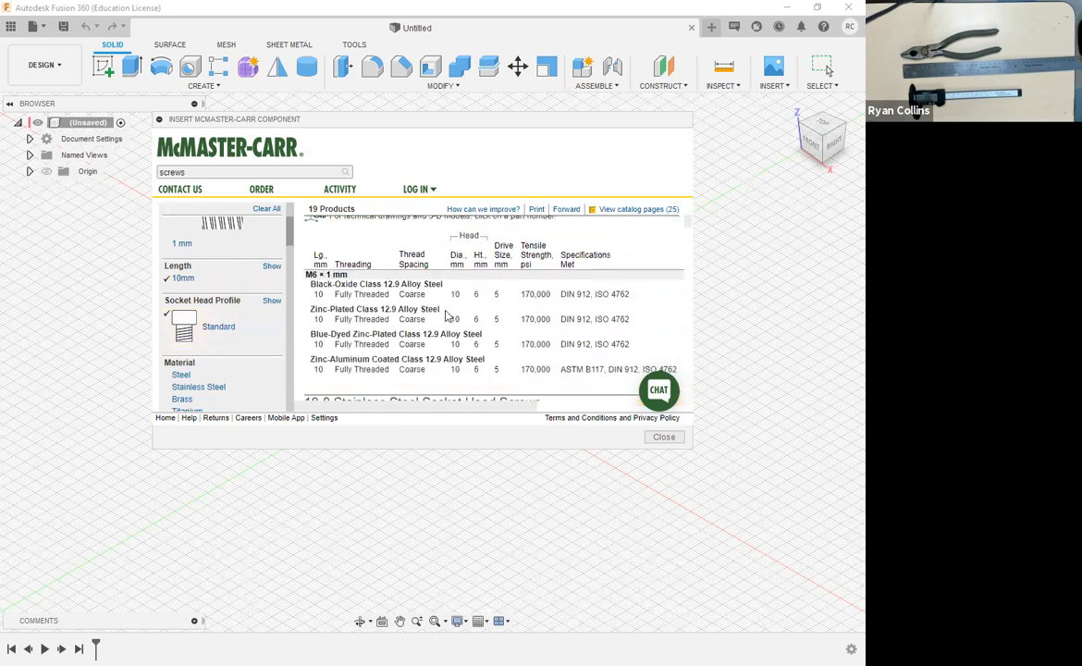
click(198, 387)
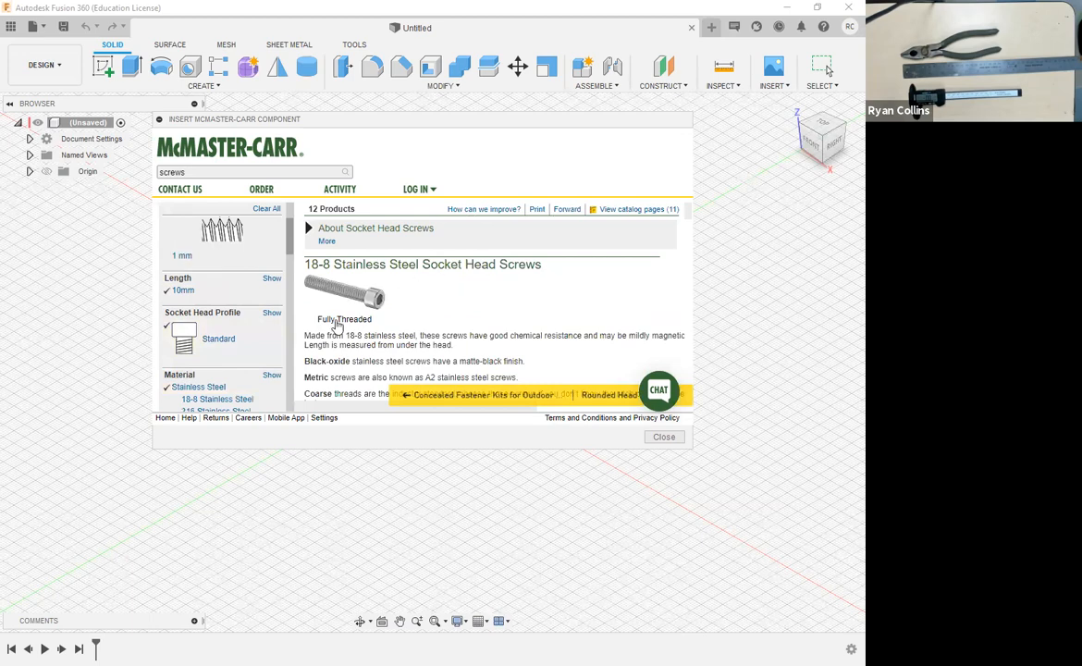
- Insert the 18-8 stainless steel screw, part 91292A441, into the design as a 3-D STEP model
scroll(425, 305, down, 3)
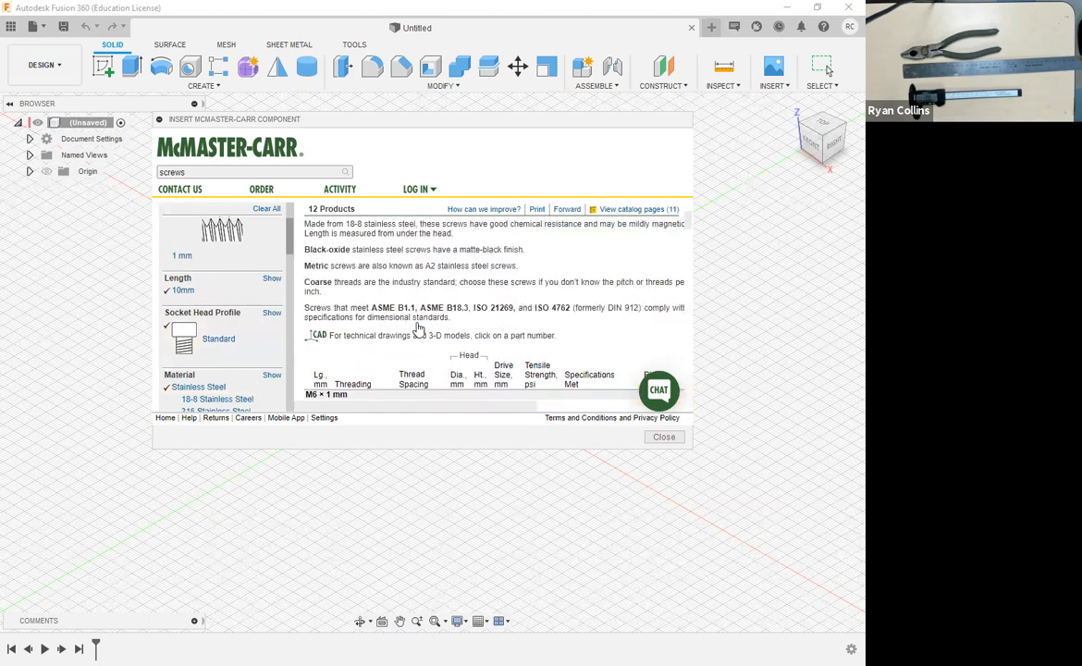
scroll(440, 324, down, 4)
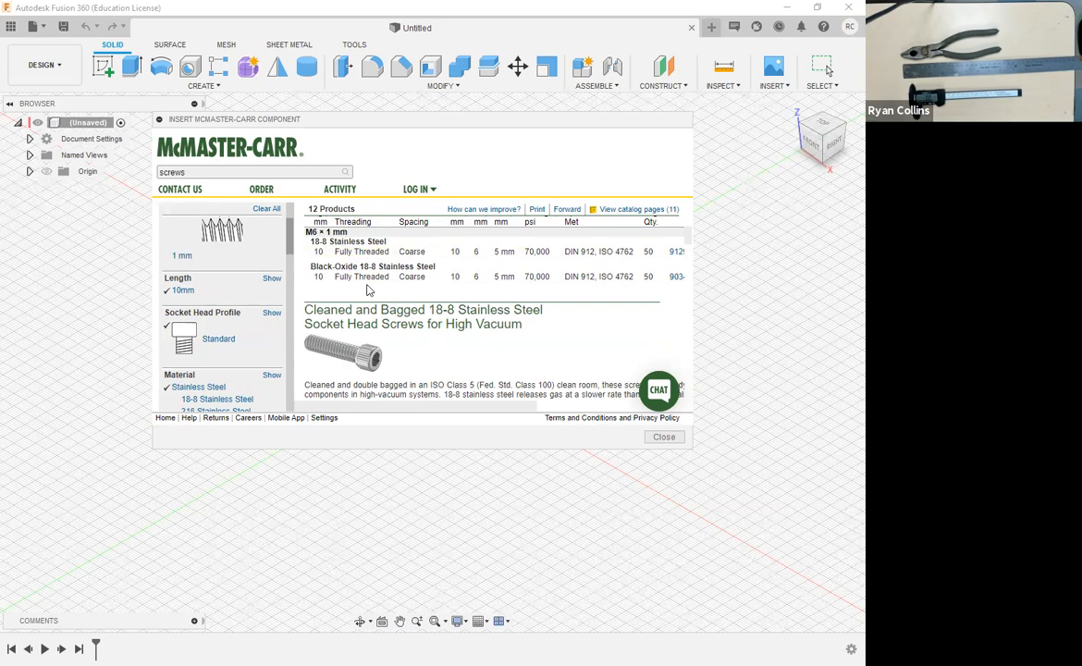
scroll(343, 270, up, 1)
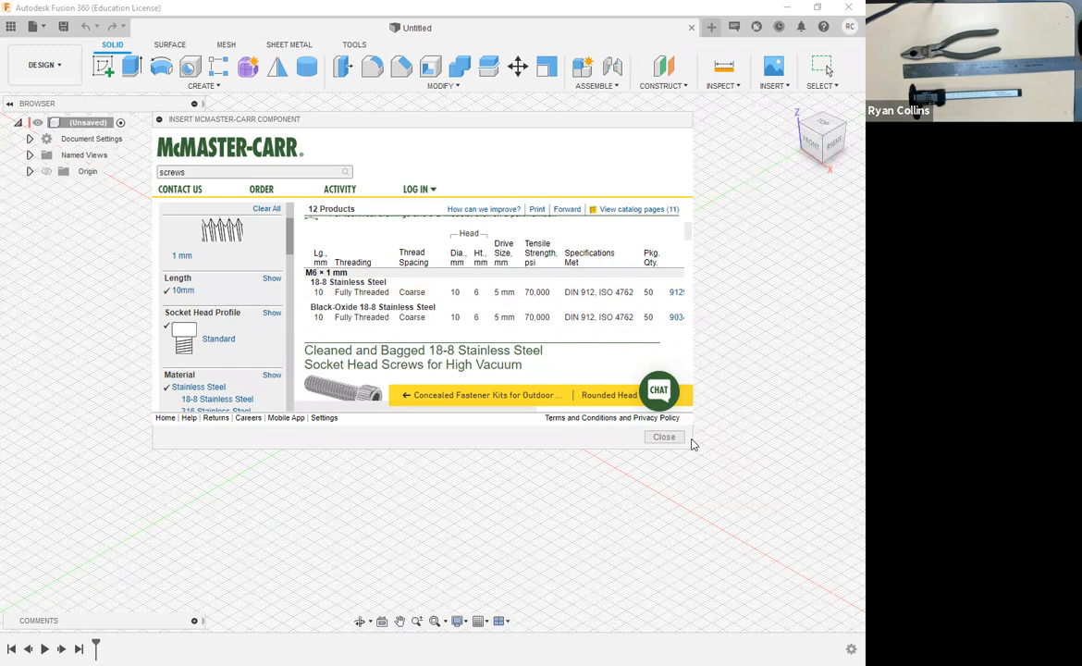
scroll(555, 342, right, 5)
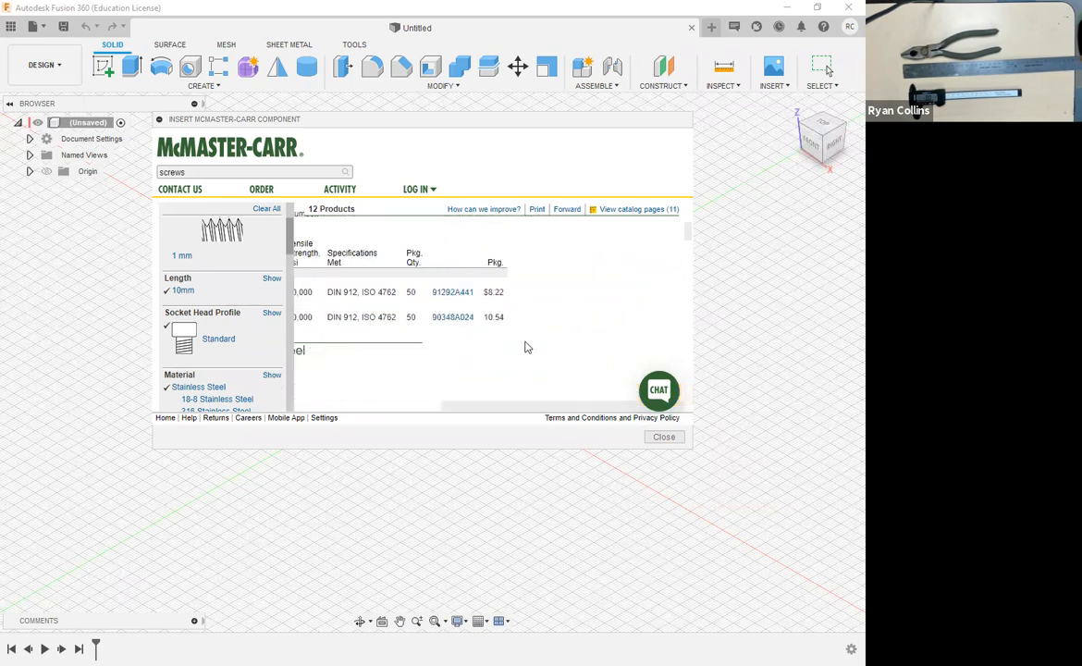
click(460, 297)
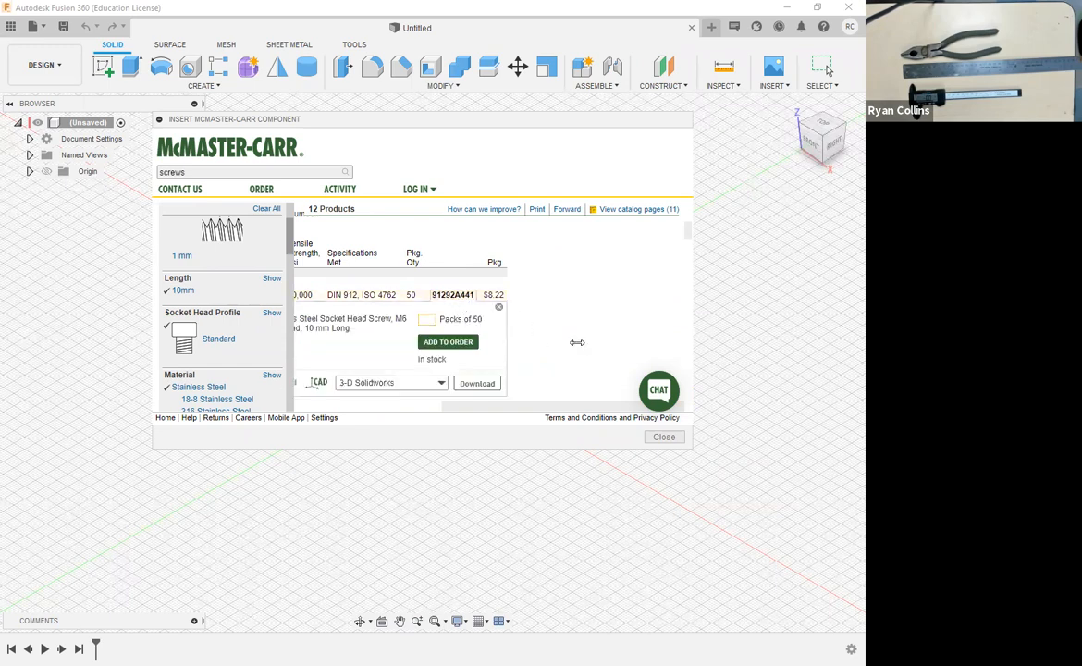
scroll(553, 342, left, 1)
scroll(553, 343, left, 3)
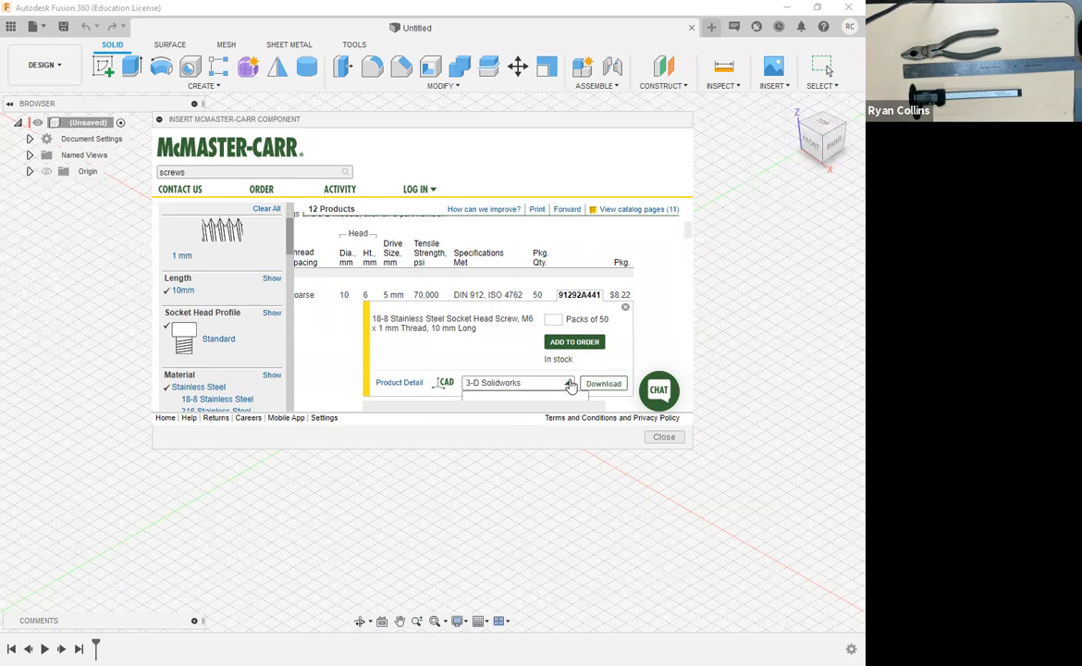
click(518, 382)
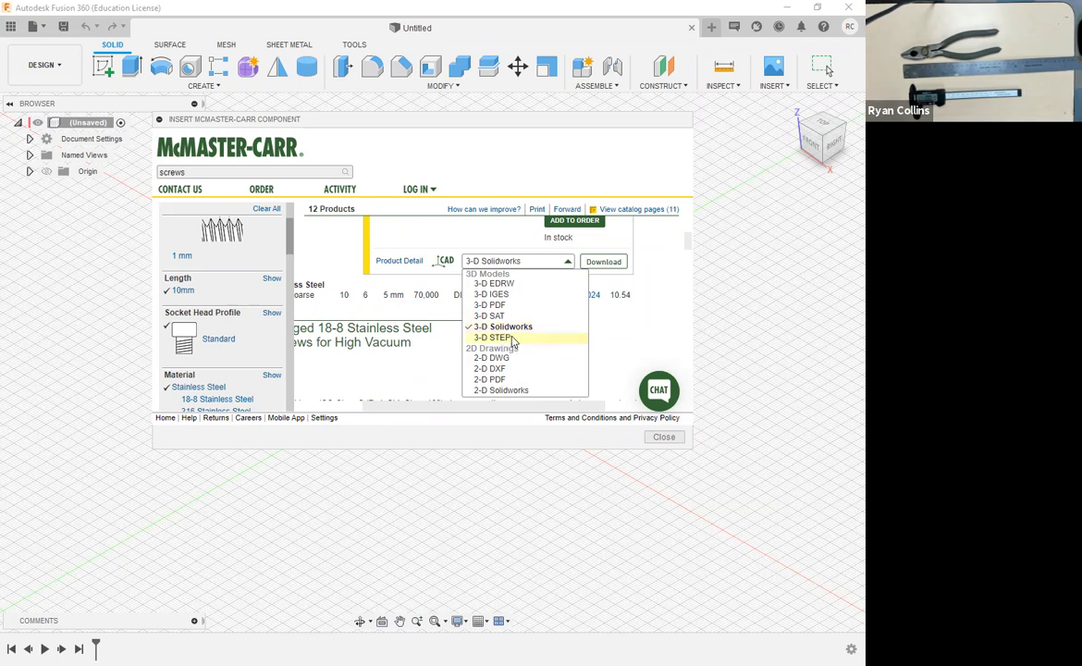
click(512, 340)
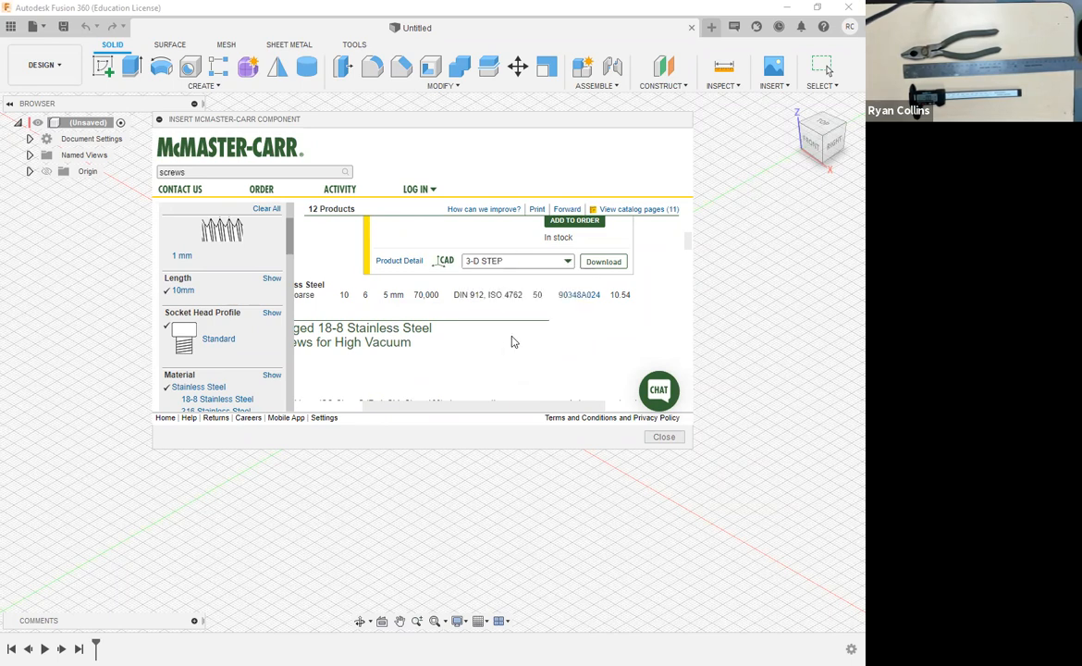
click(603, 263)
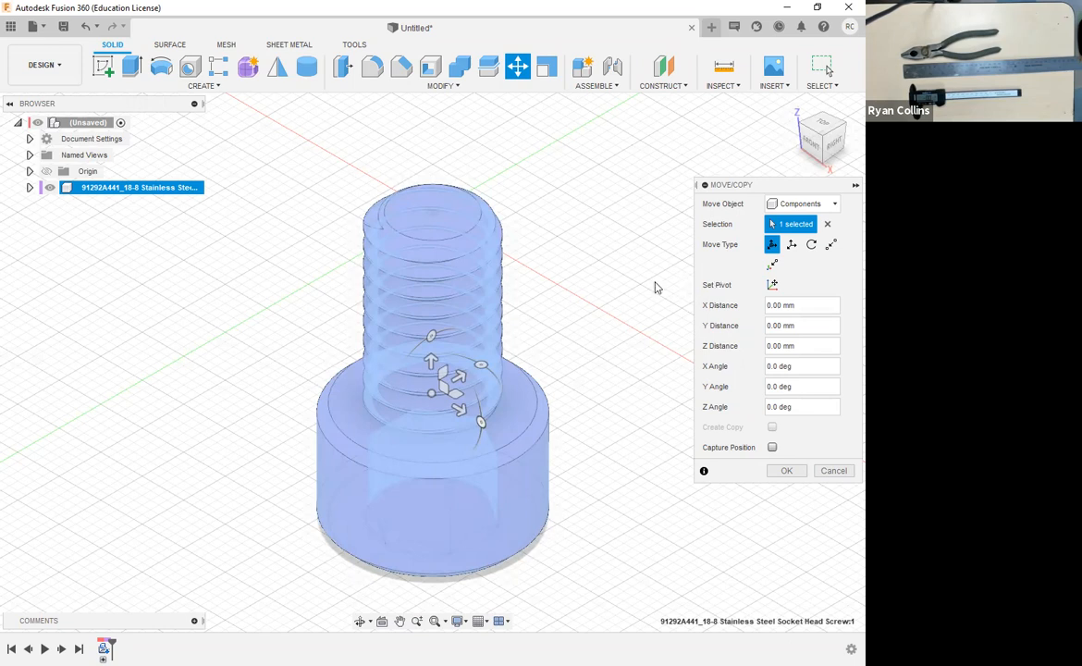
- Rotate the inserted screw -90 degrees about the X axis and capture its position
scroll(622, 287, down, 4)
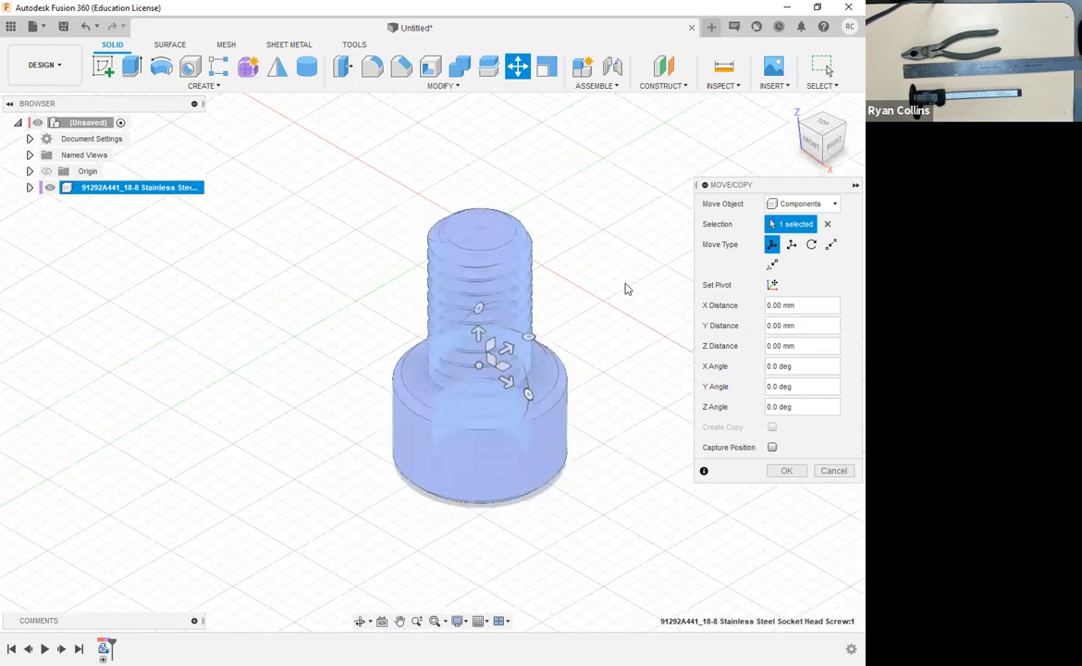
scroll(626, 287, down, 1)
scroll(603, 302, up, 5)
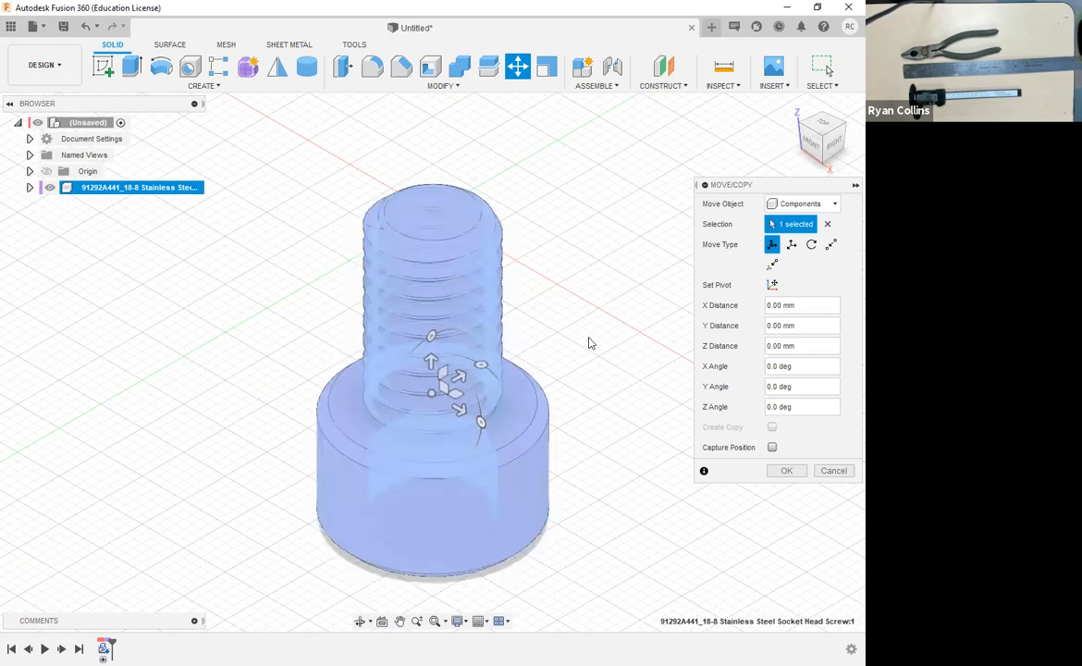
drag(432, 332, 522, 350)
text(90)
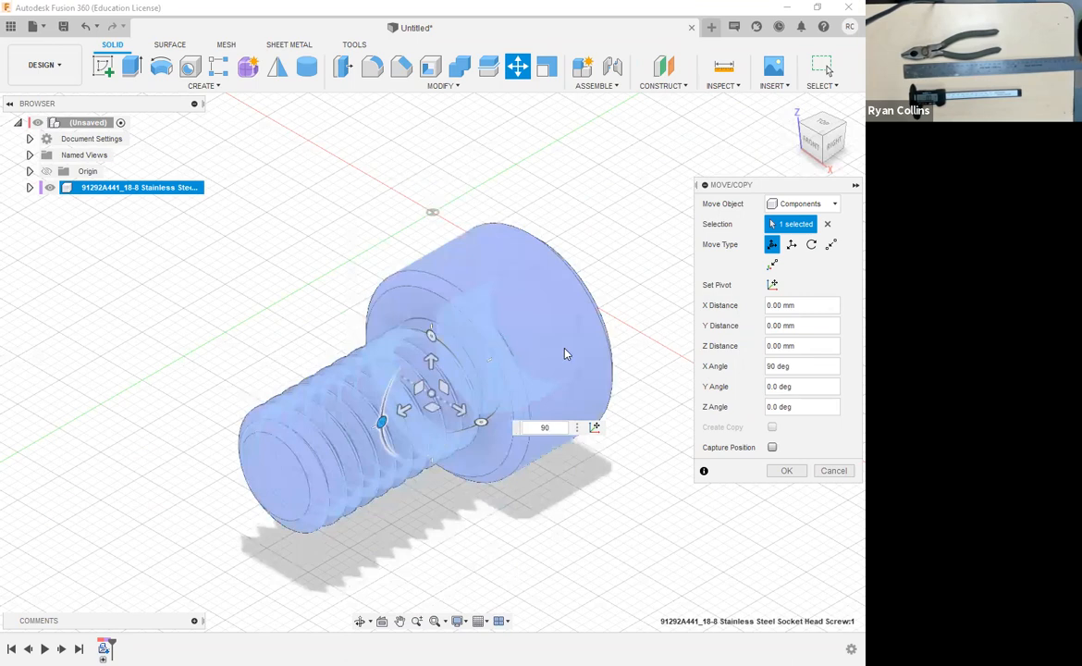
text(-)
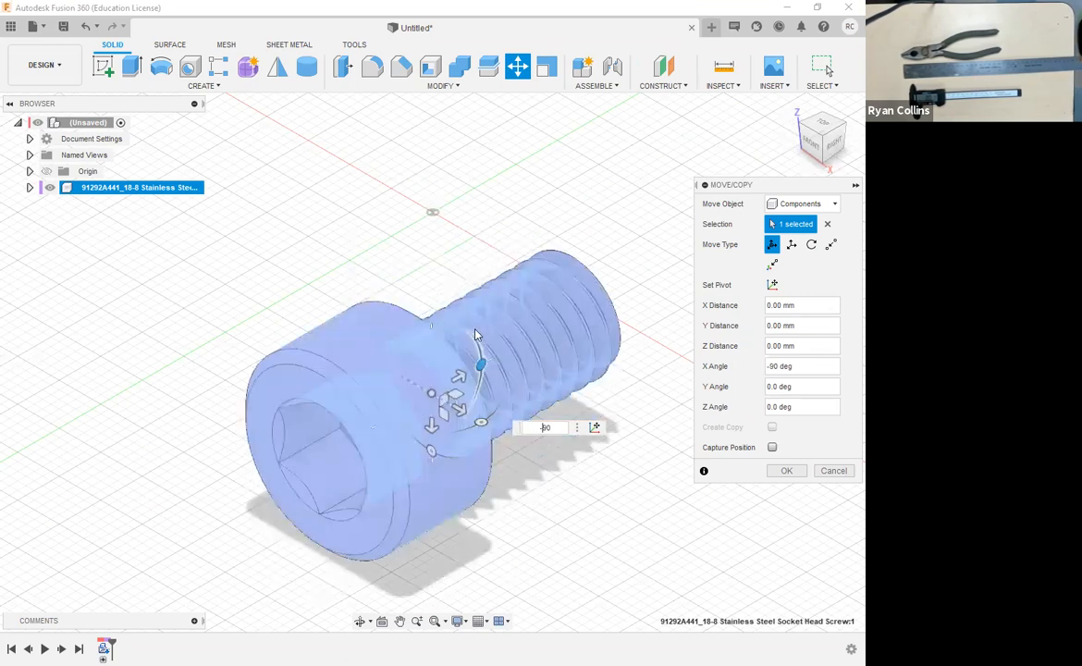
middle_drag(626, 398, 547, 323)
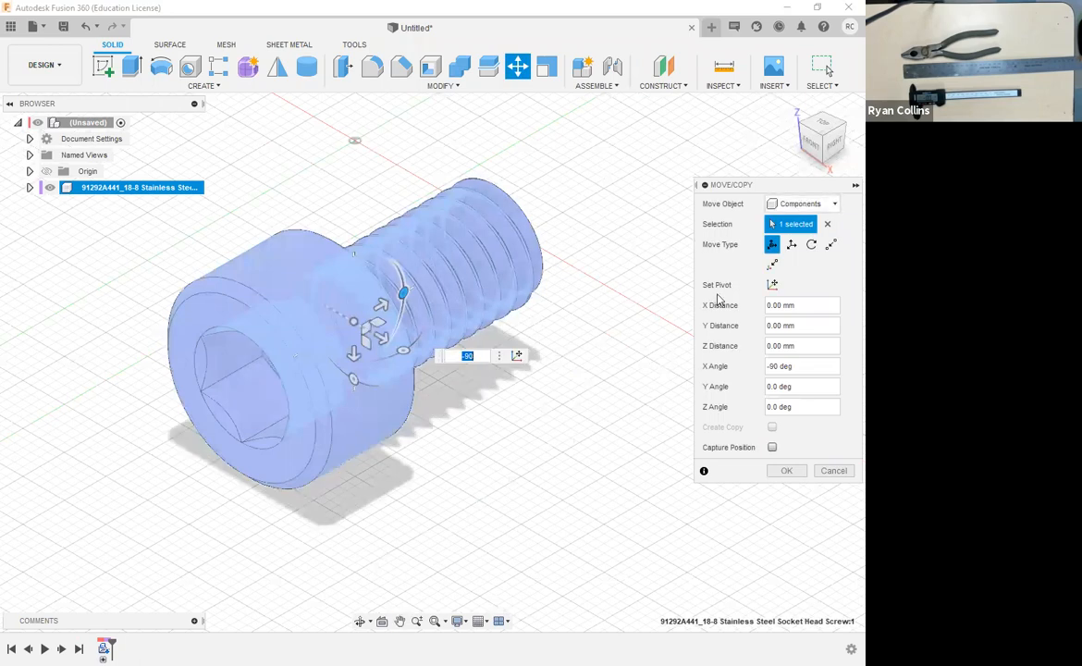
drag(781, 188, 752, 102)
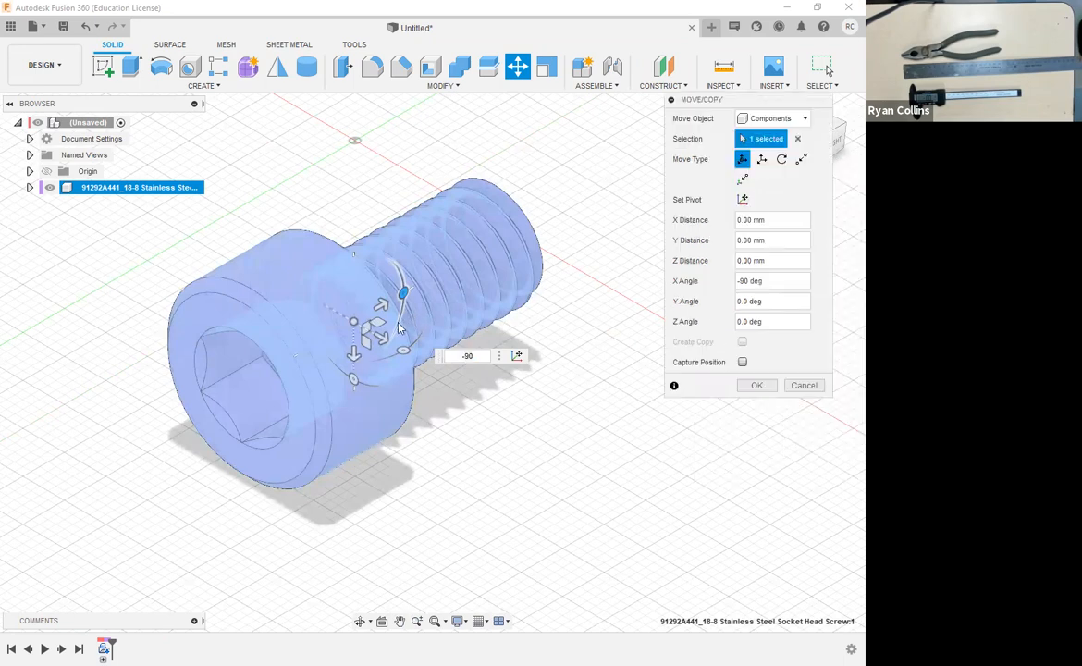
click(742, 363)
click(759, 385)
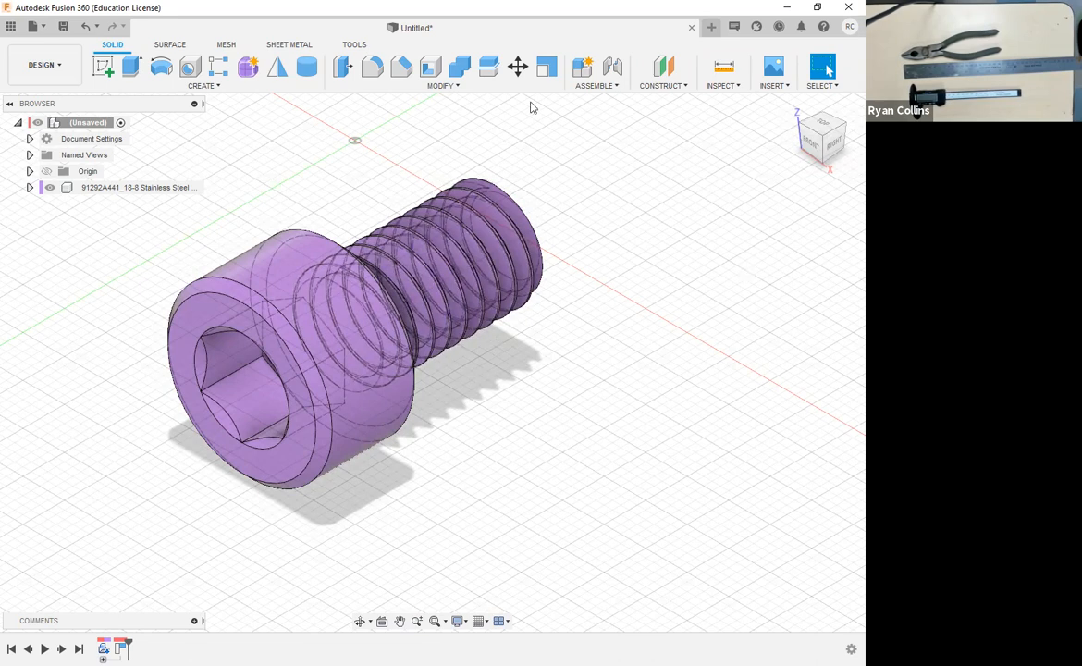
- Close the screw design without saving it
click(692, 28)
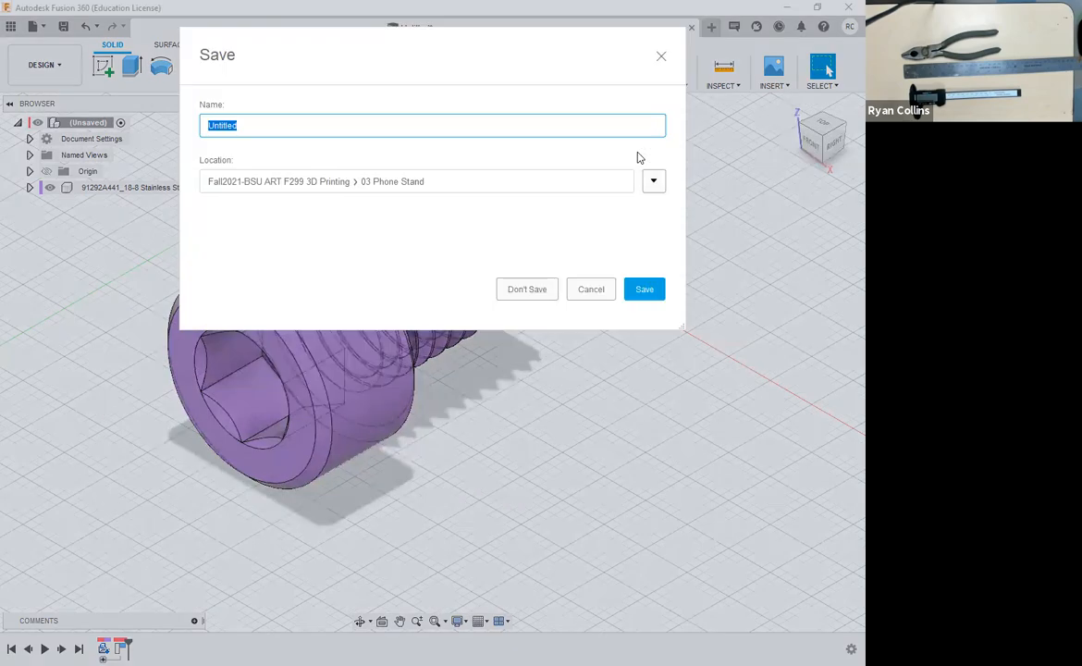
click(523, 294)
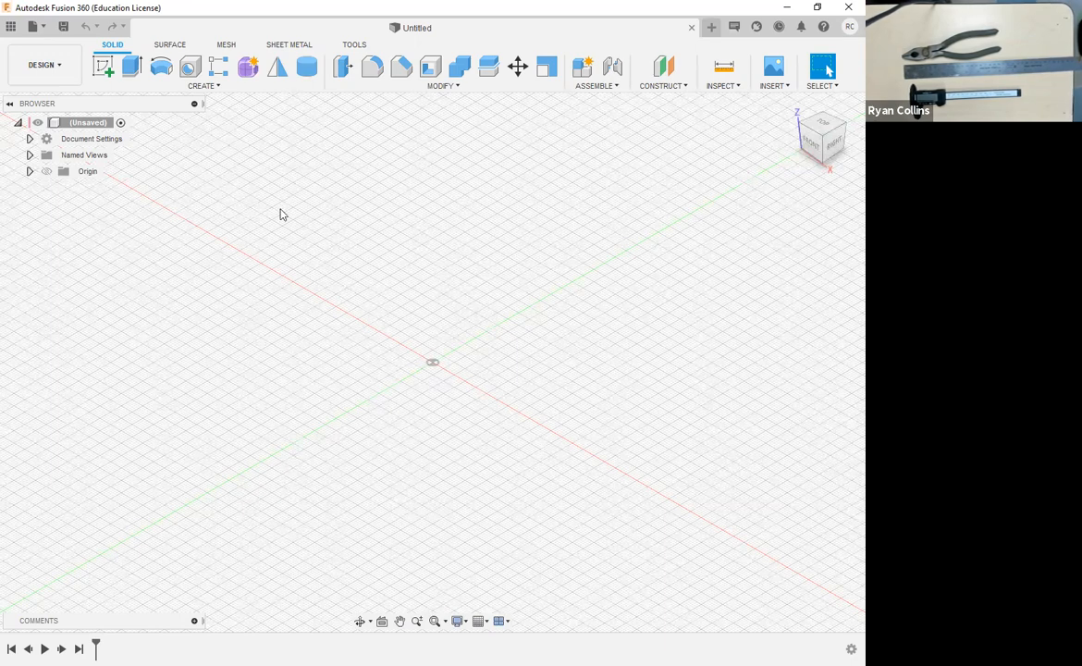
- Save the blank design as "Example Pliers" in the 05 Hinged Object folder of the Fall2021-BSU ART F299 3D Printing project
click(65, 25)
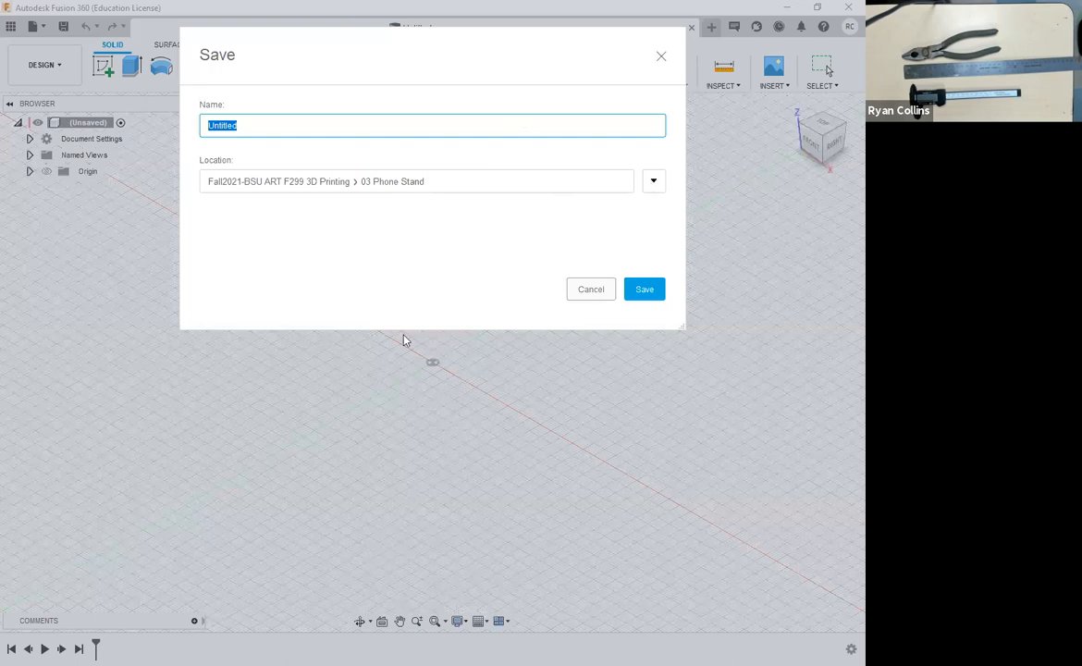
scroll(419, 393, down, 3)
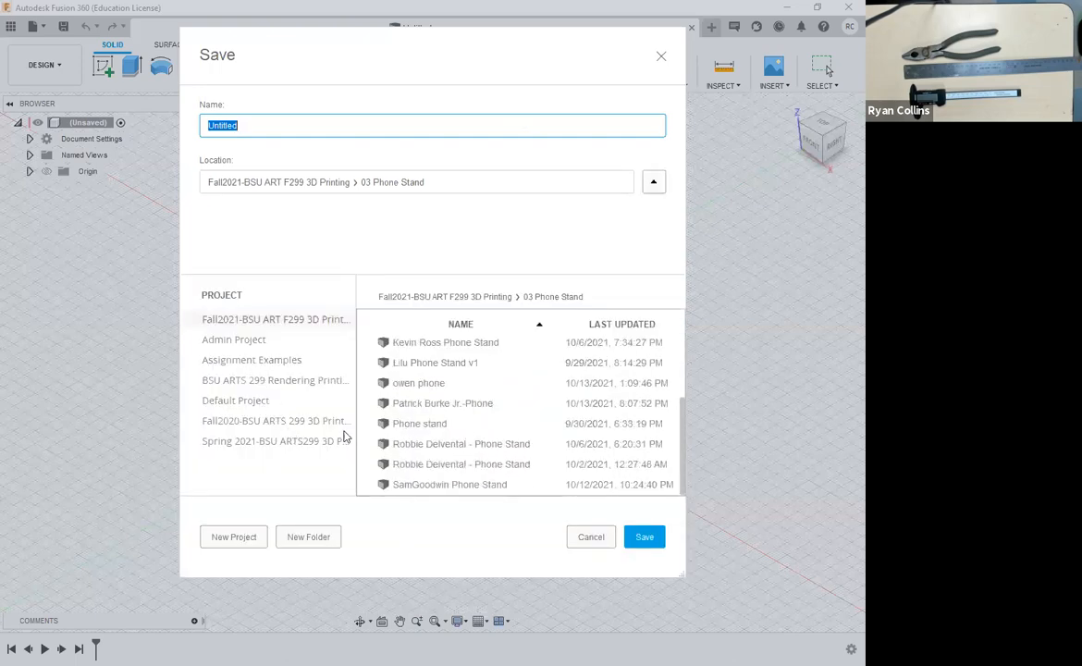
click(270, 320)
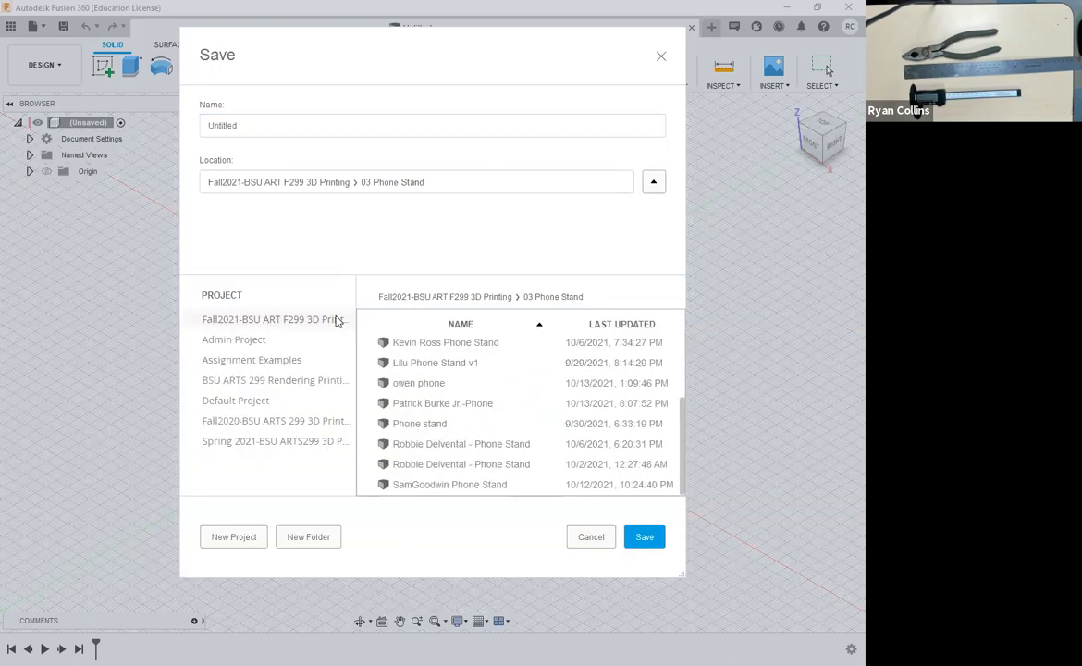
click(655, 182)
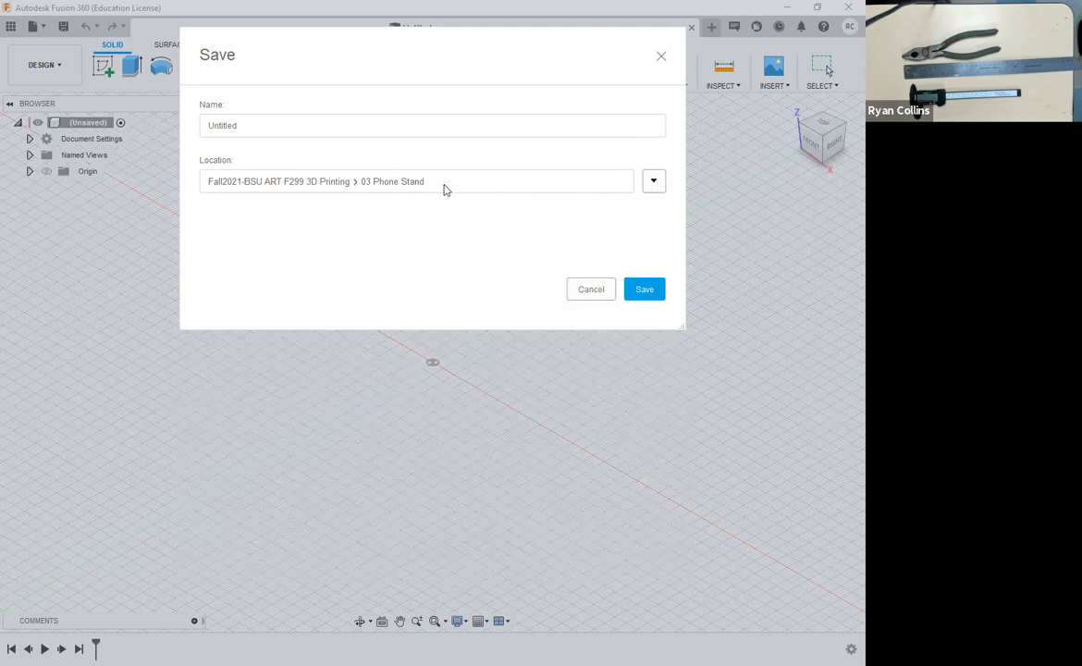
click(653, 181)
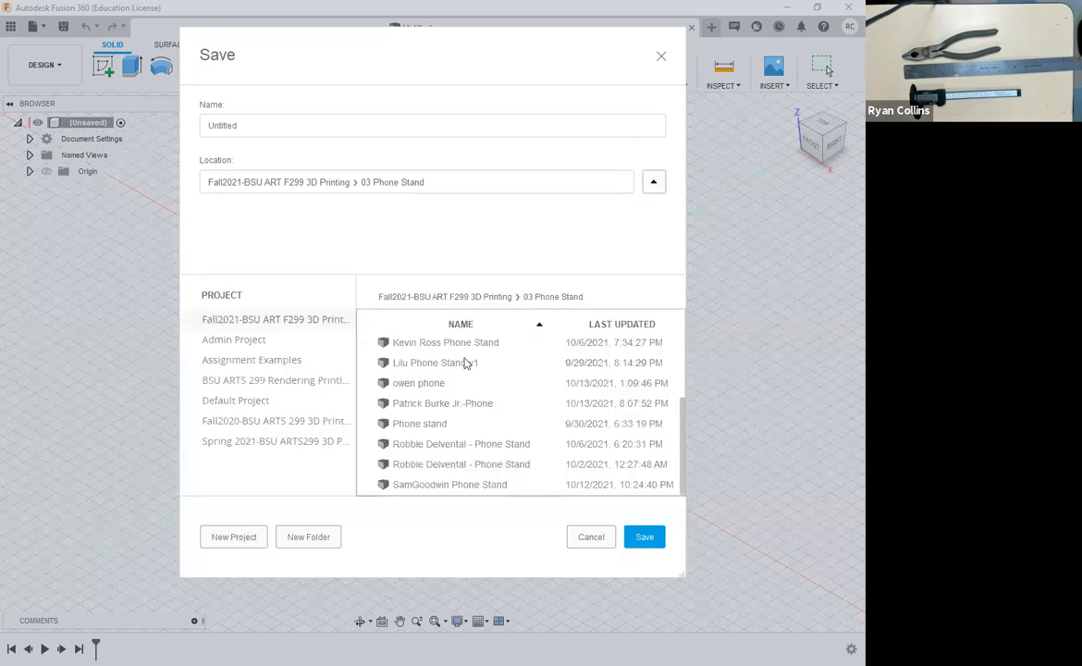
click(483, 297)
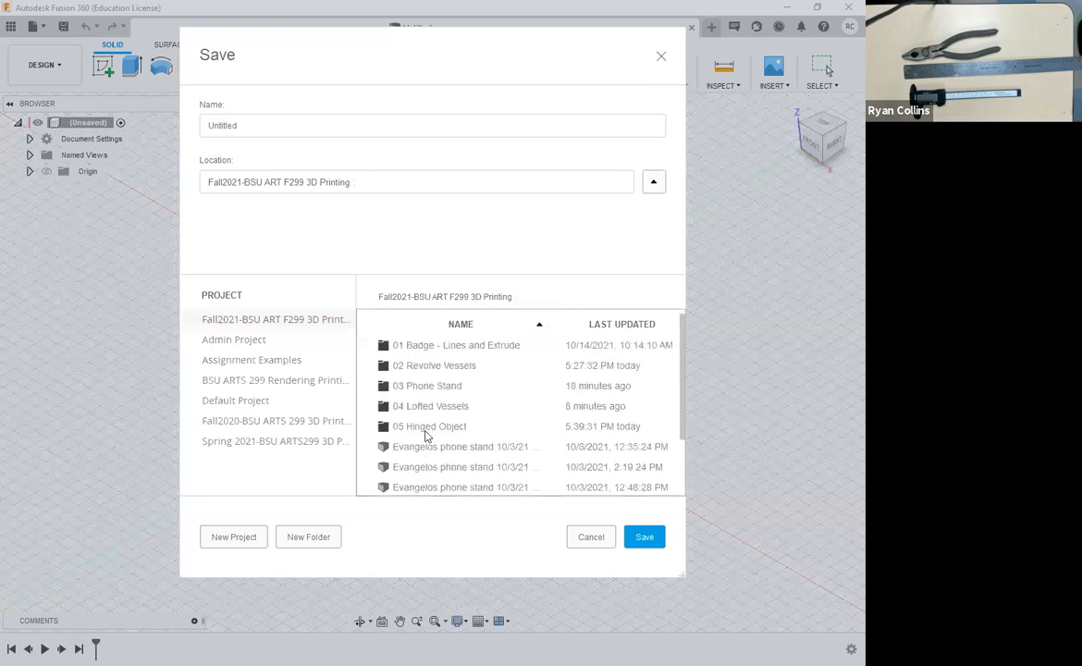
double_click(425, 428)
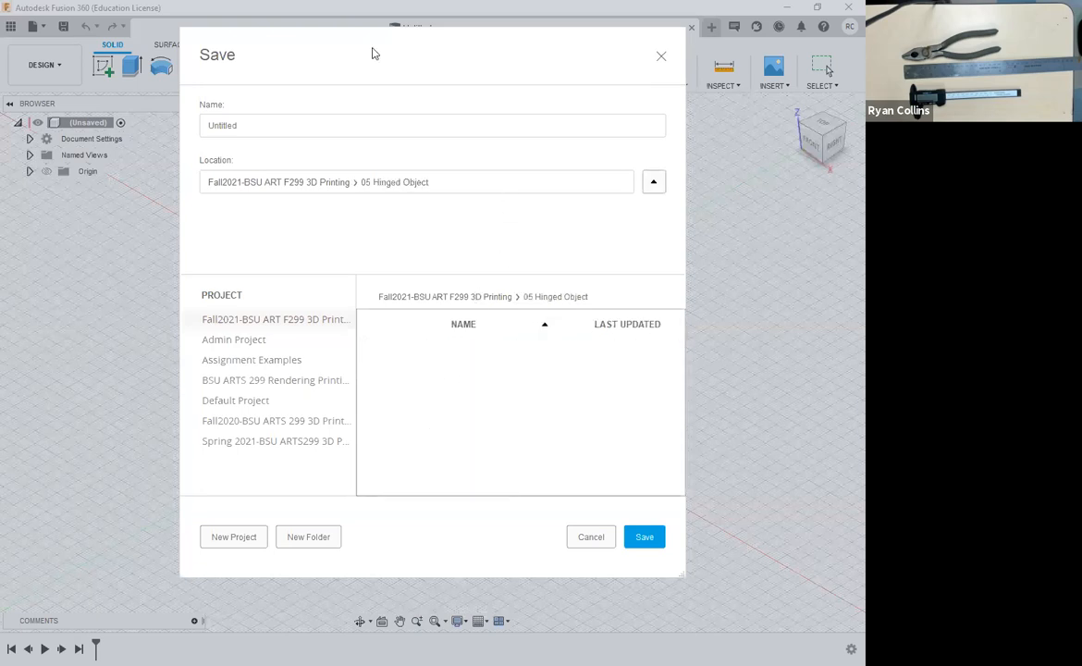
double_click(260, 128)
text(Example Pliers)
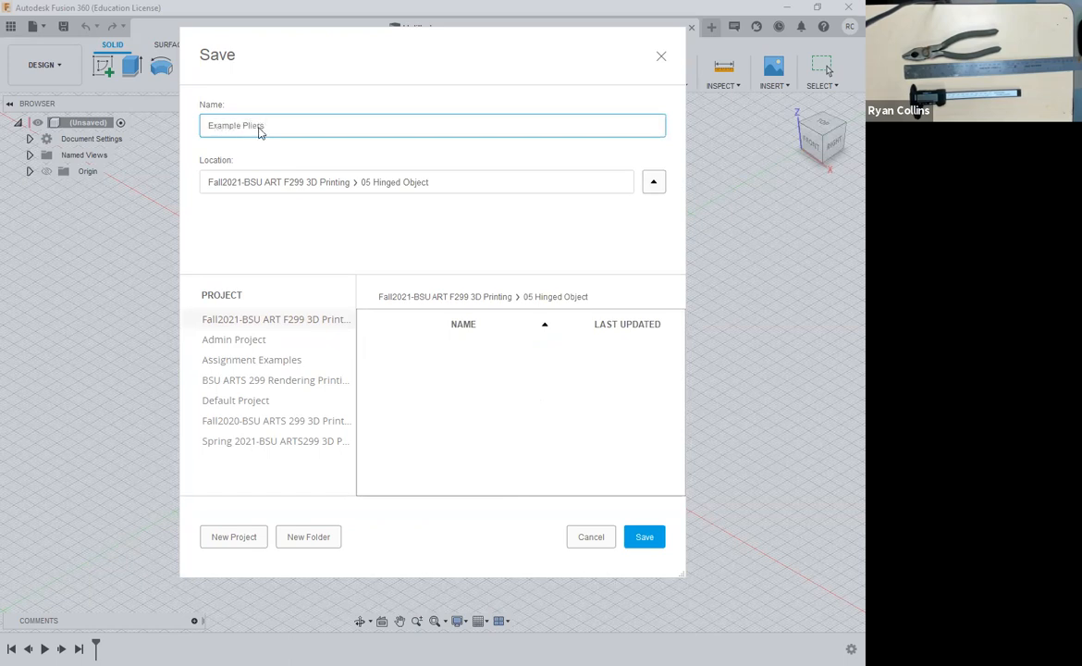
key(Return)
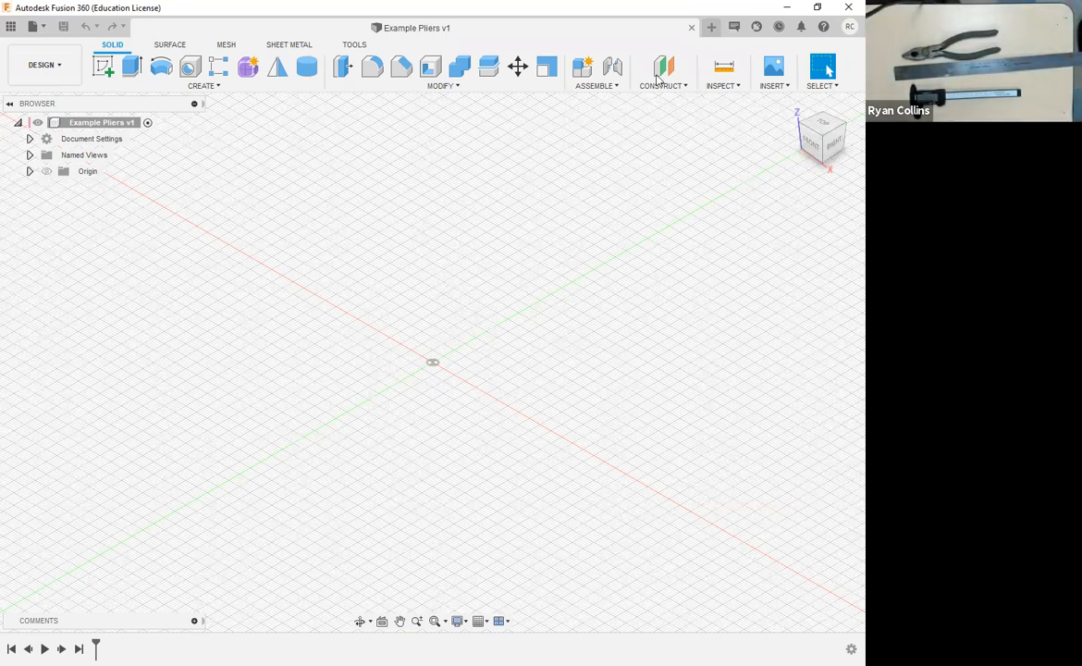
- Start a sketch on the horizontal XY plane and draw a center rectangle at the origin, 210 mm wide and 55 mm high
click(99, 70)
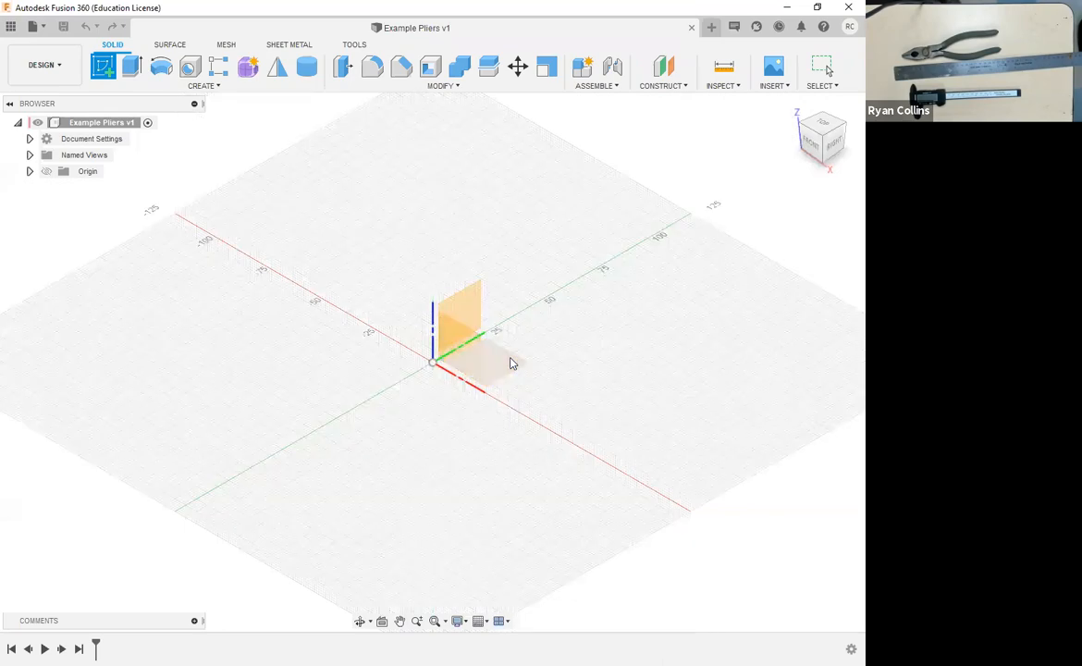
click(528, 346)
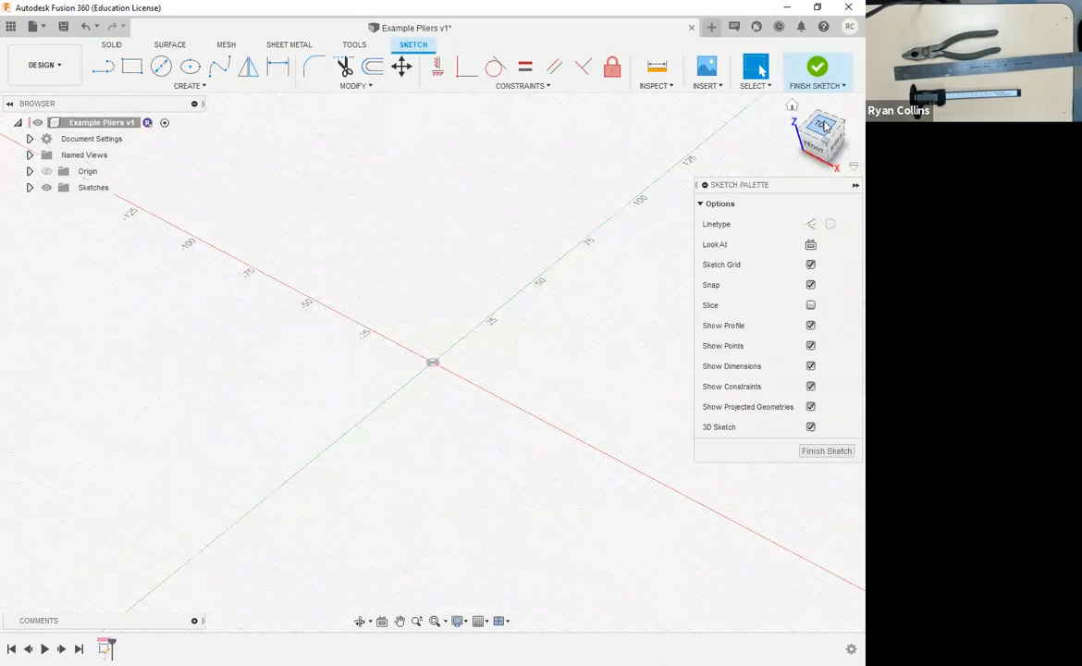
click(190, 84)
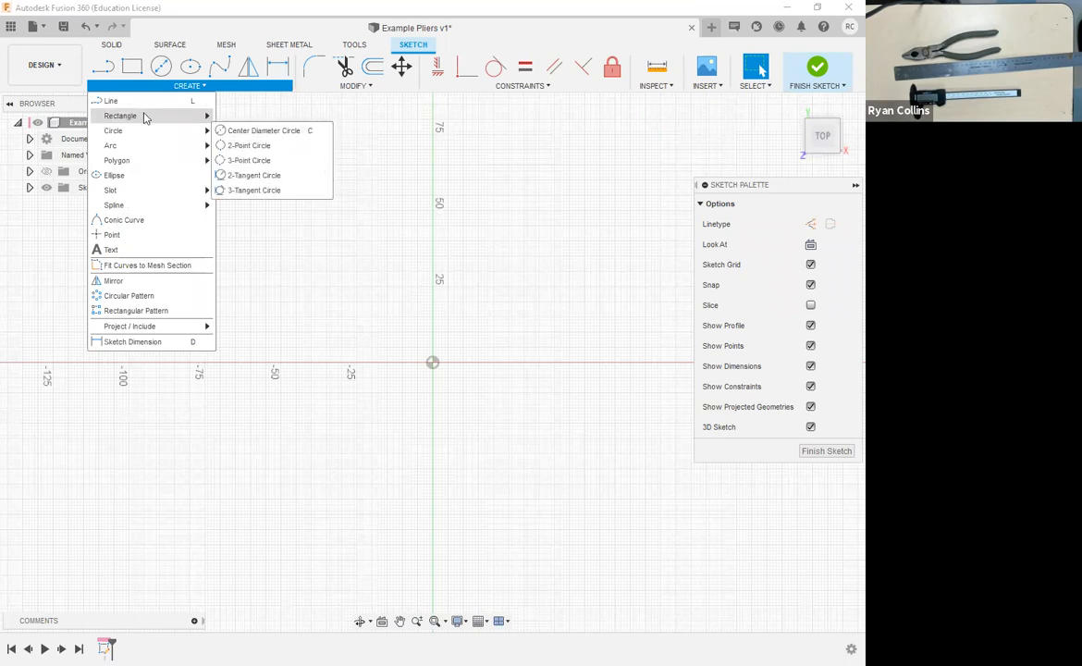
mouse_move(143, 115)
click(244, 145)
click(432, 362)
text(210)
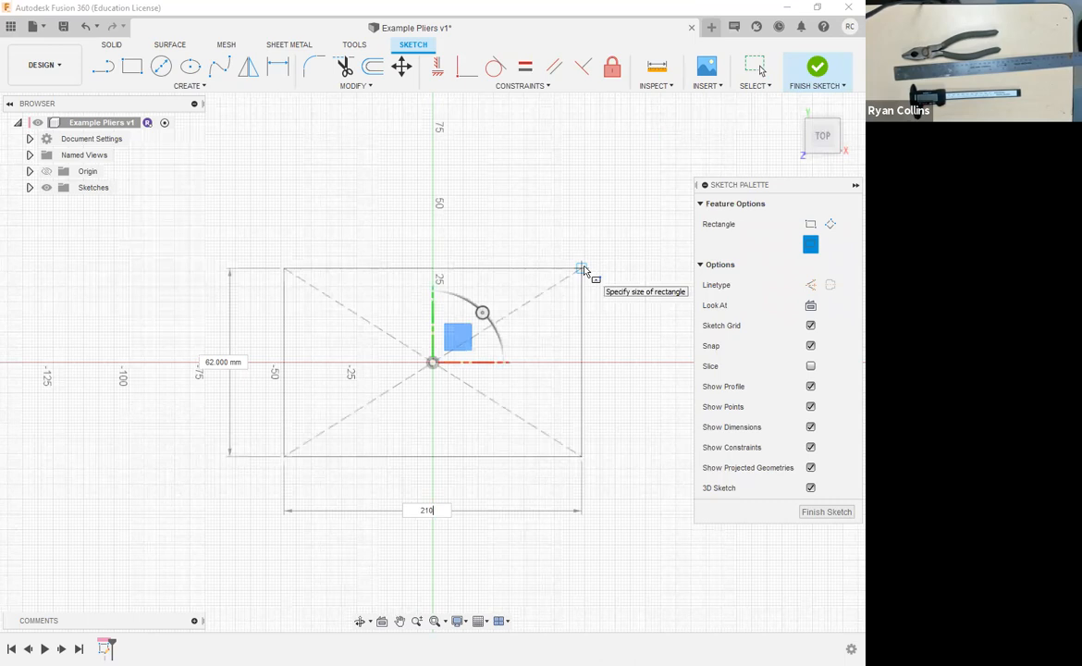
key(Tab)
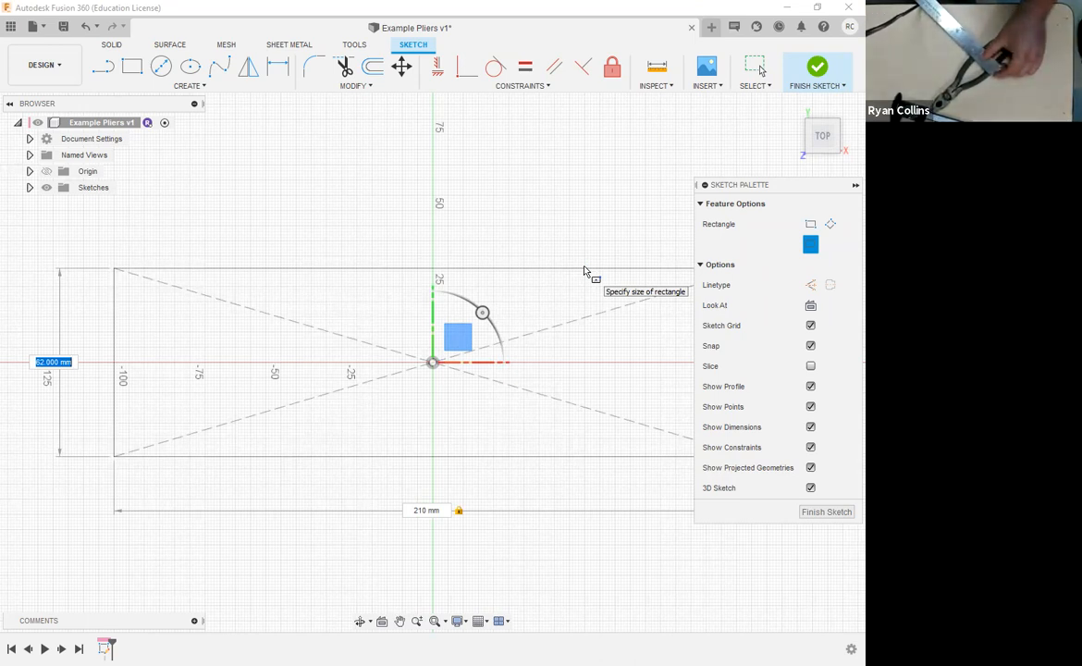
text(55)
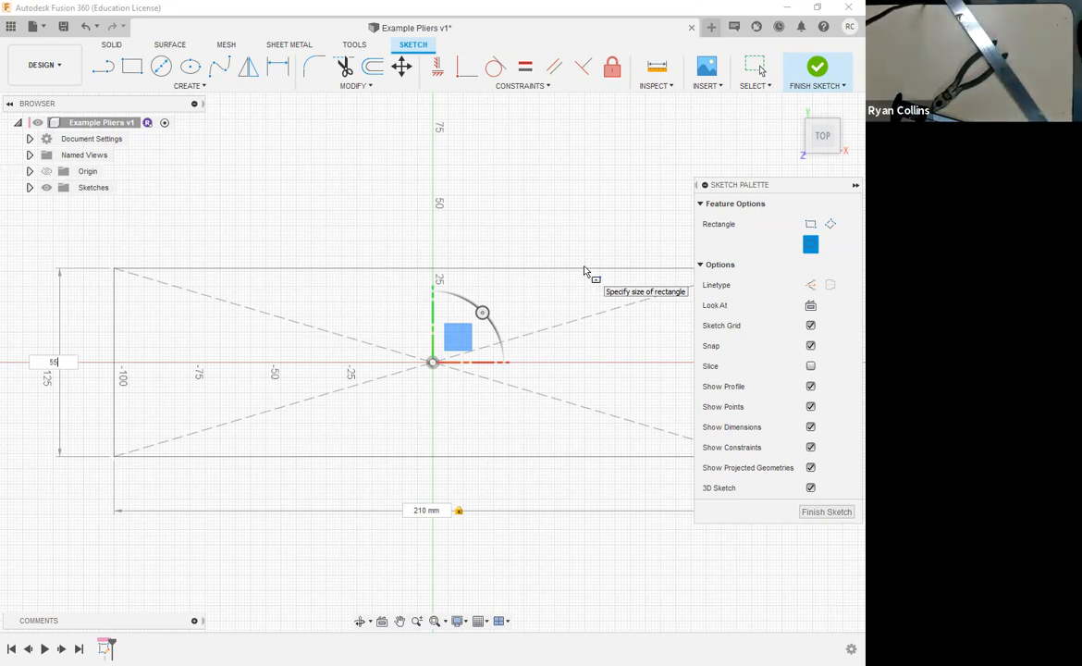
key(Tab)
key(Return)
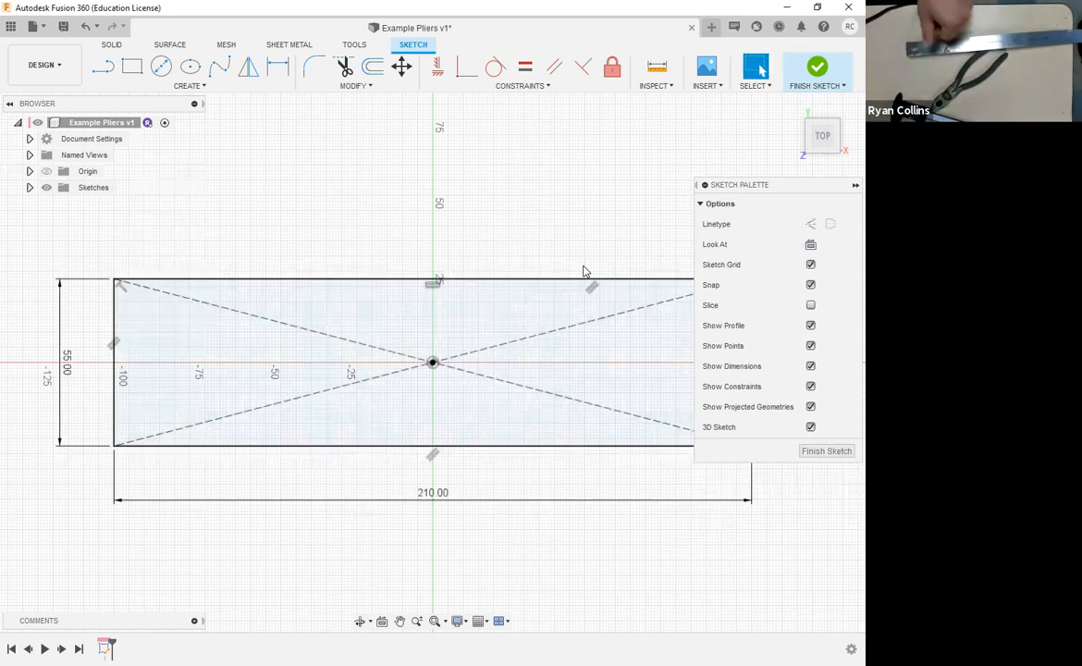
- Convert all four sides of the 210 by 55 mm rectangle to construction lines
double_click(540, 280)
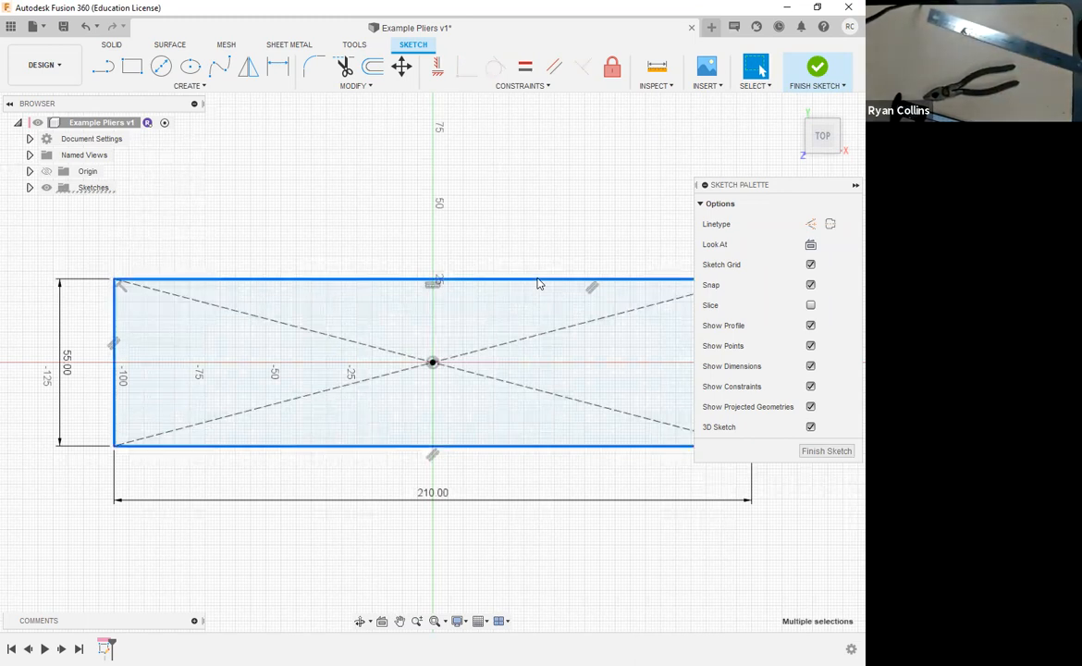
key(x)
click(471, 245)
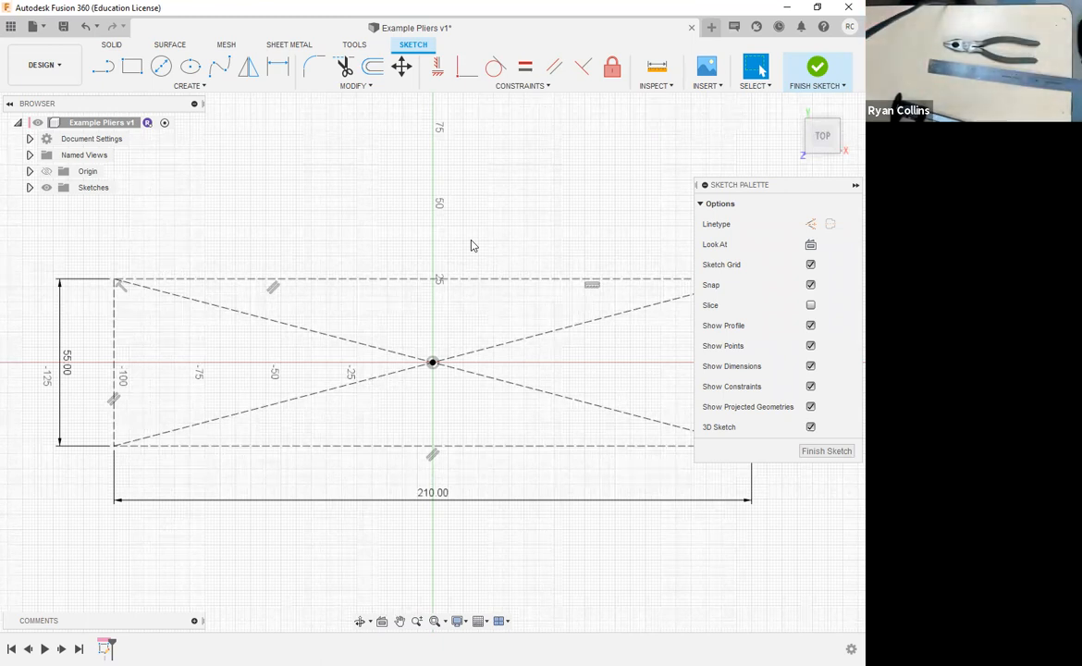
- Draw a 12 mm diameter circle centered on the horizontal axis, about 73 mm from the origin toward the rectangle's right side
click(161, 66)
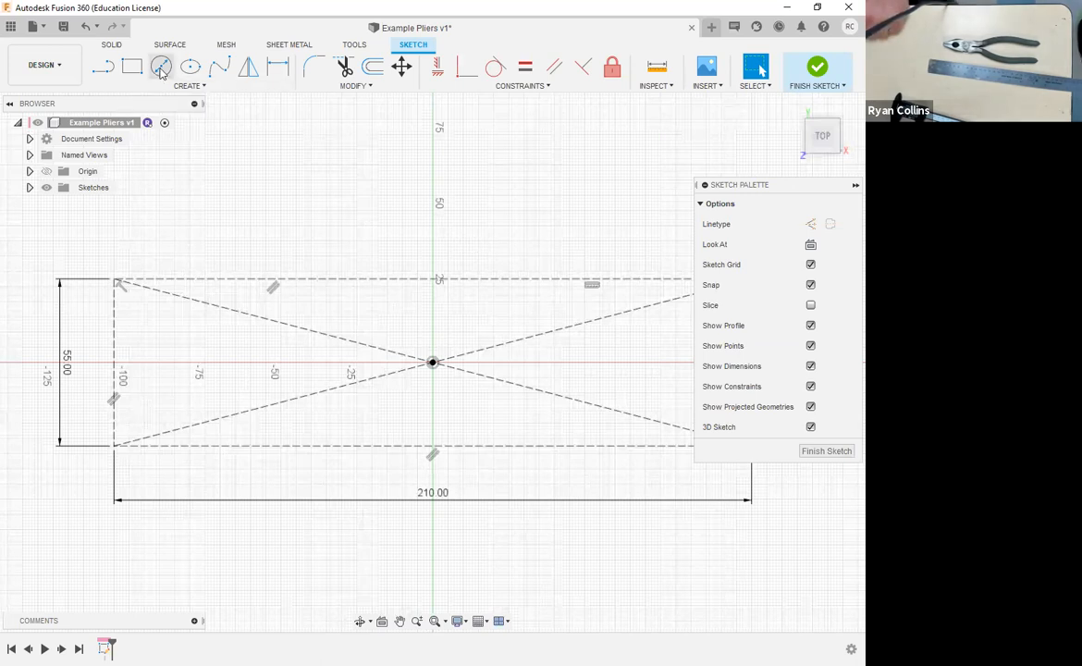
click(432, 361)
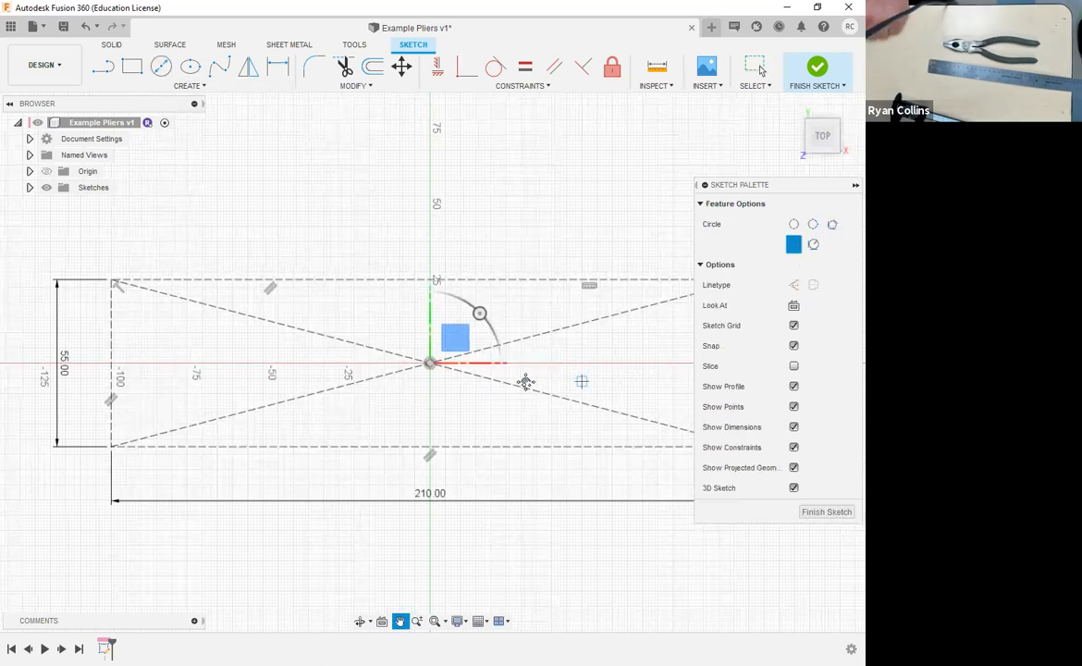
middle_drag(524, 381, 452, 385)
scroll(606, 385, up, 2)
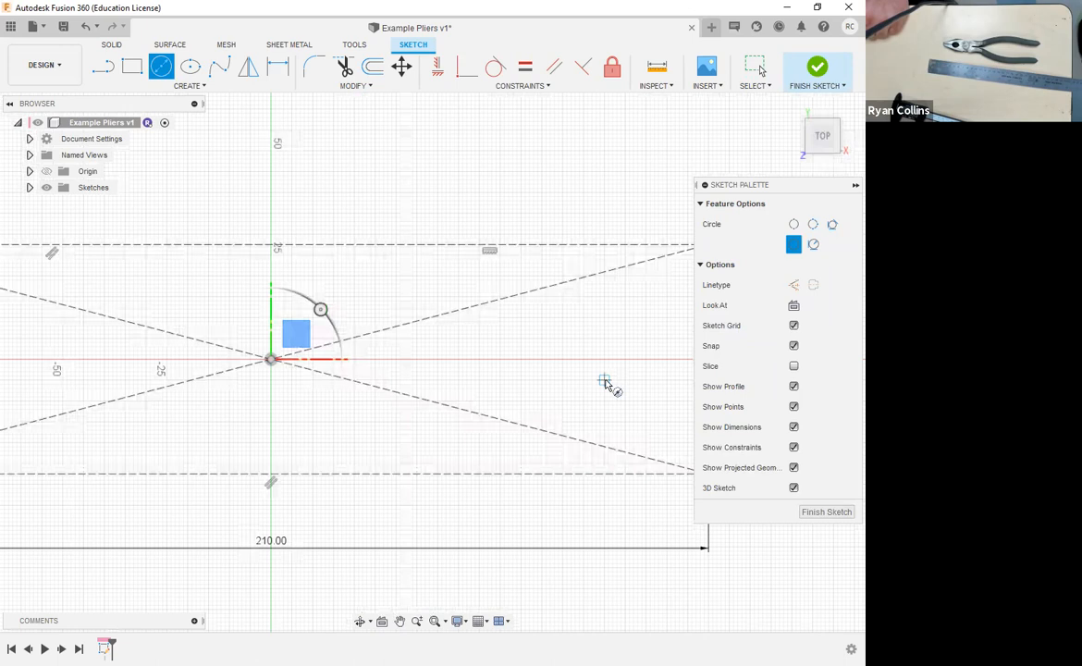
scroll(606, 385, down, 2)
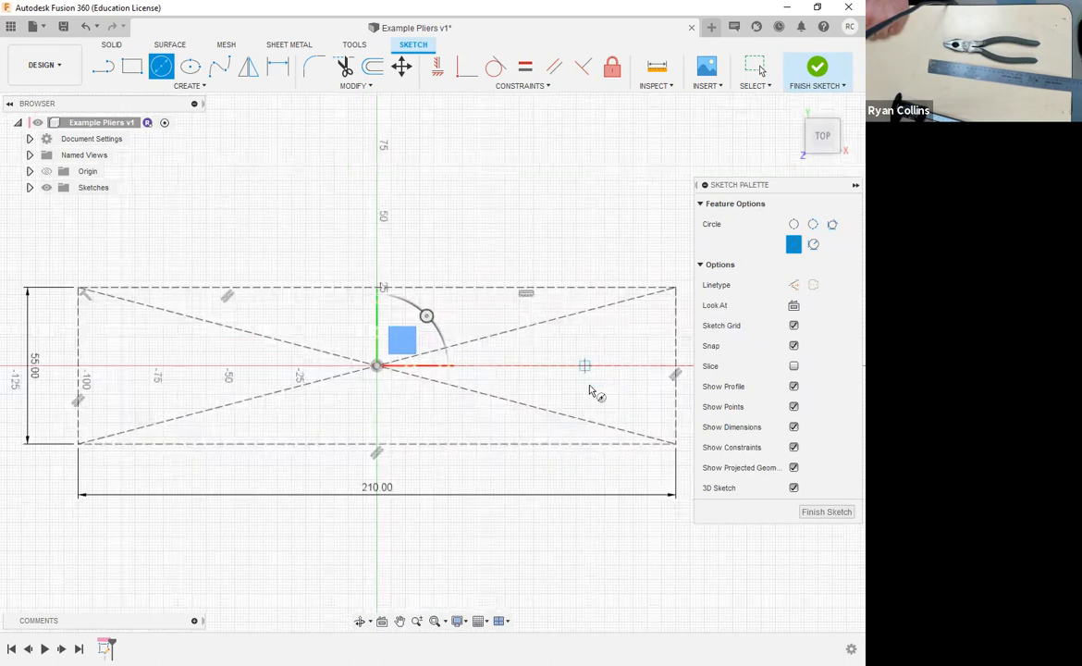
click(585, 366)
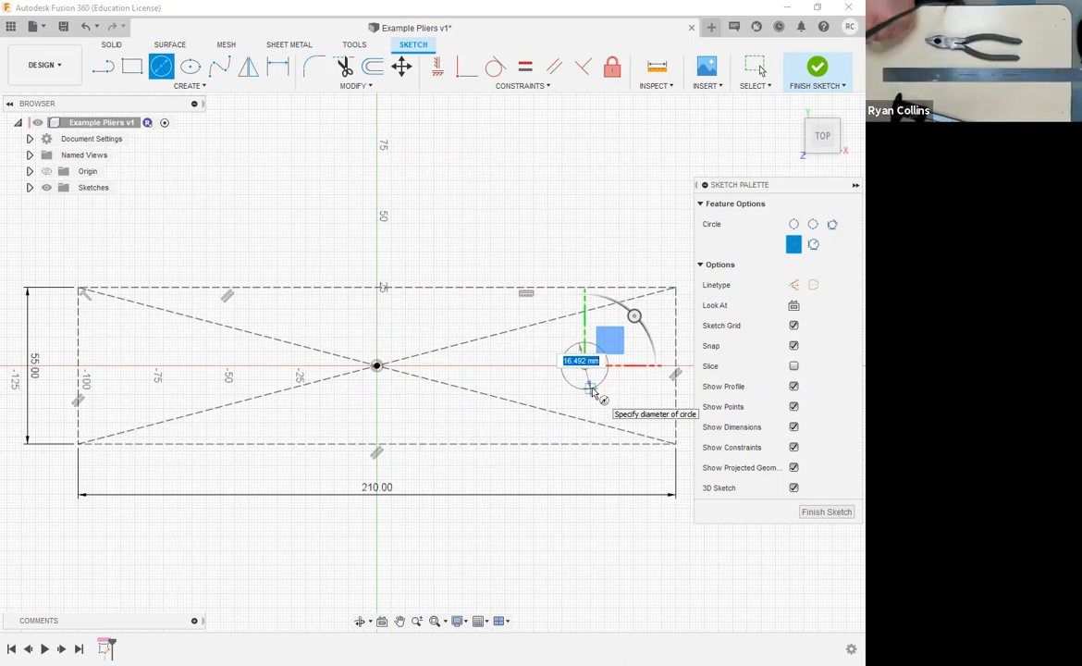
text(12)
key(Tab)
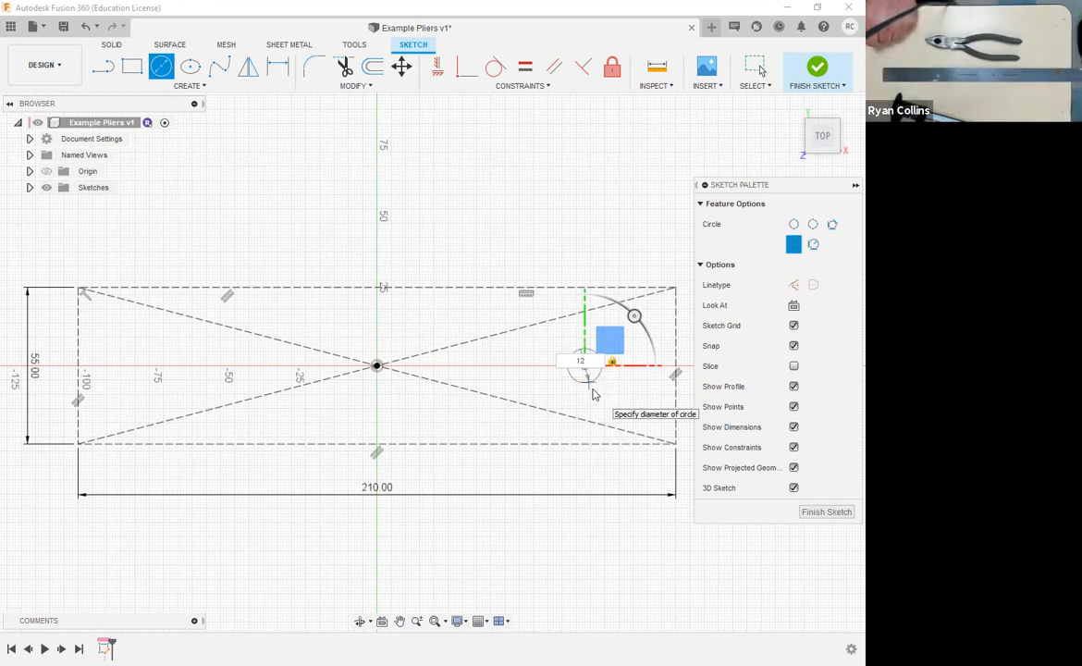
key(Return)
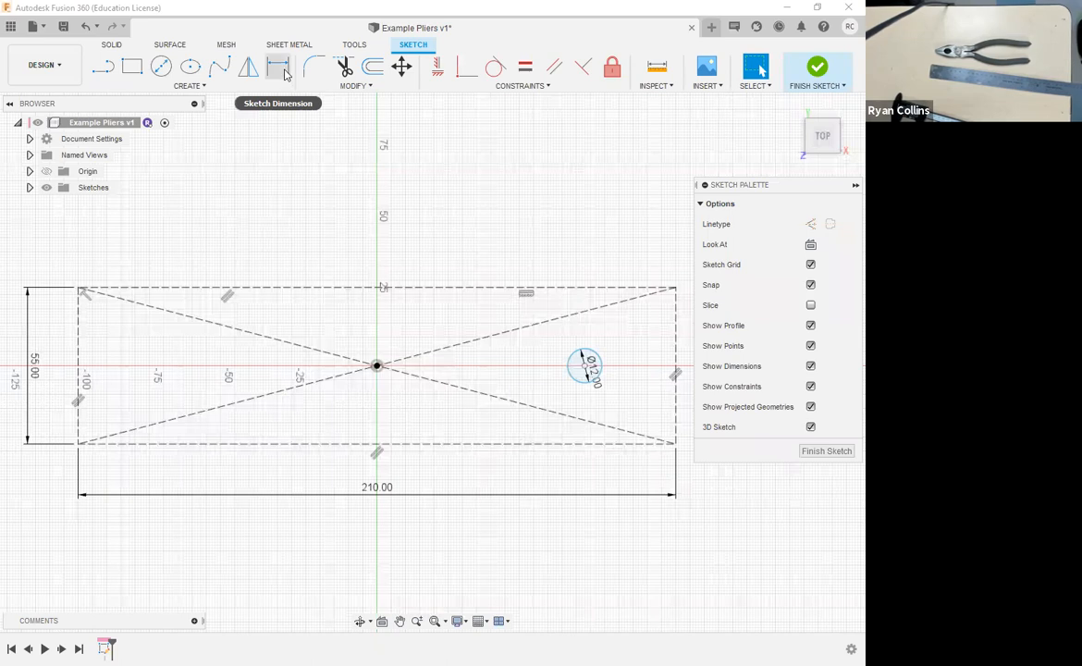
- Dimension the circle's center 48 mm from the rectangle's right edge
click(278, 67)
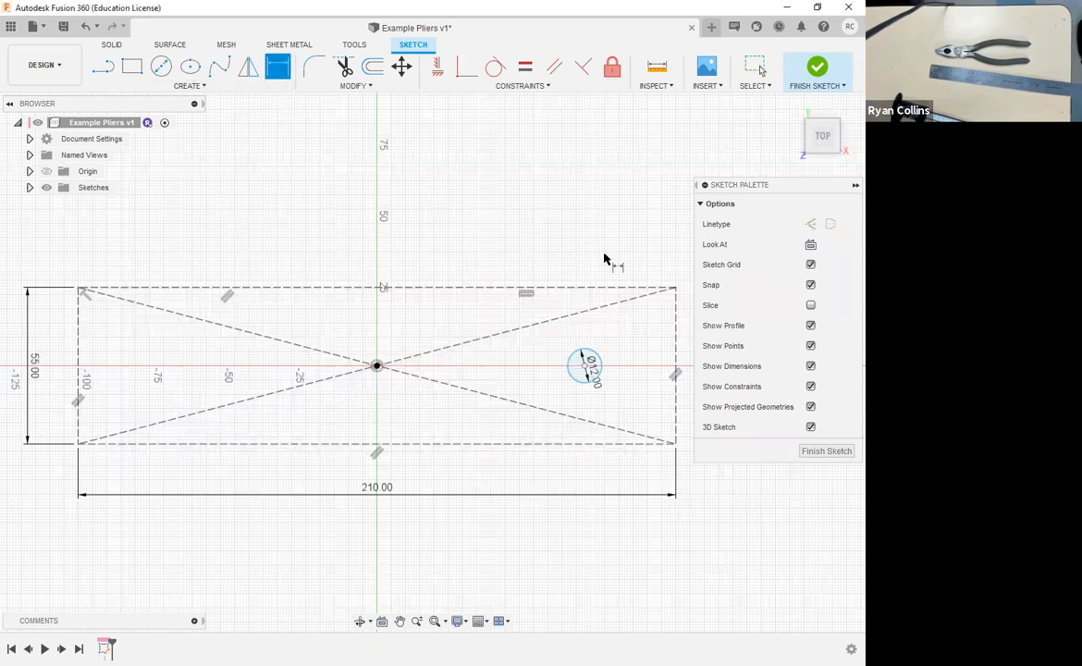
click(584, 369)
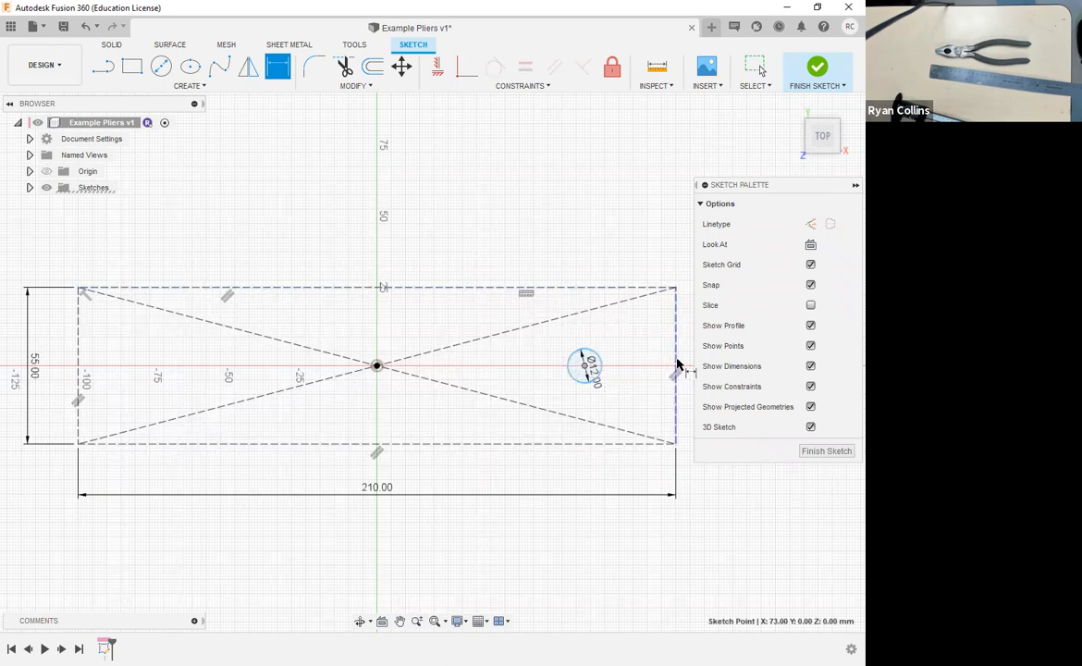
click(676, 366)
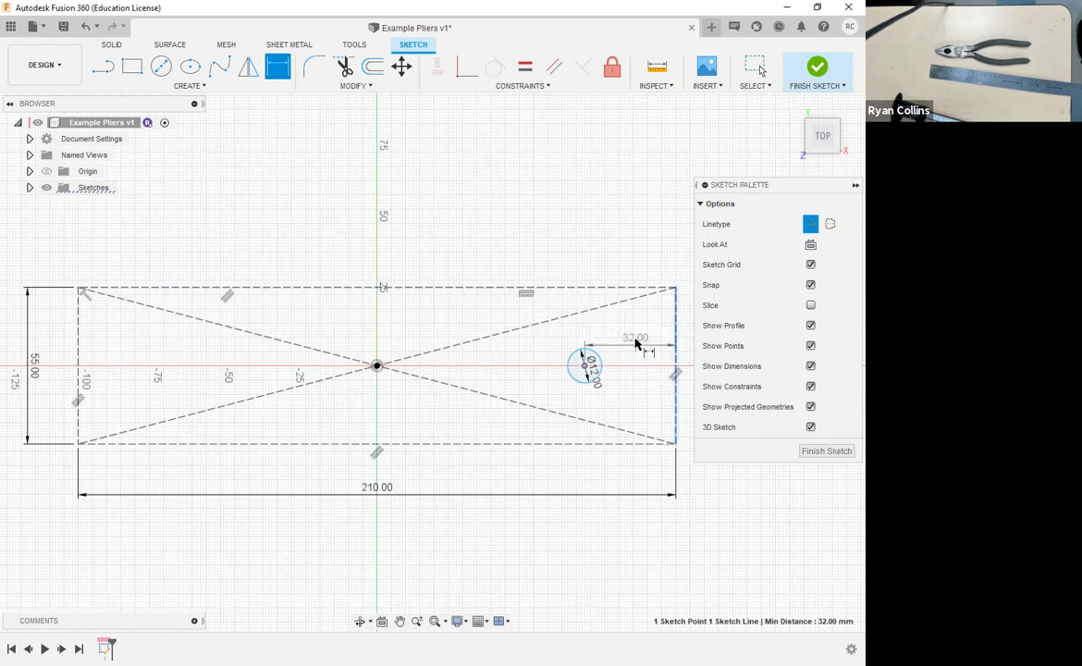
click(637, 342)
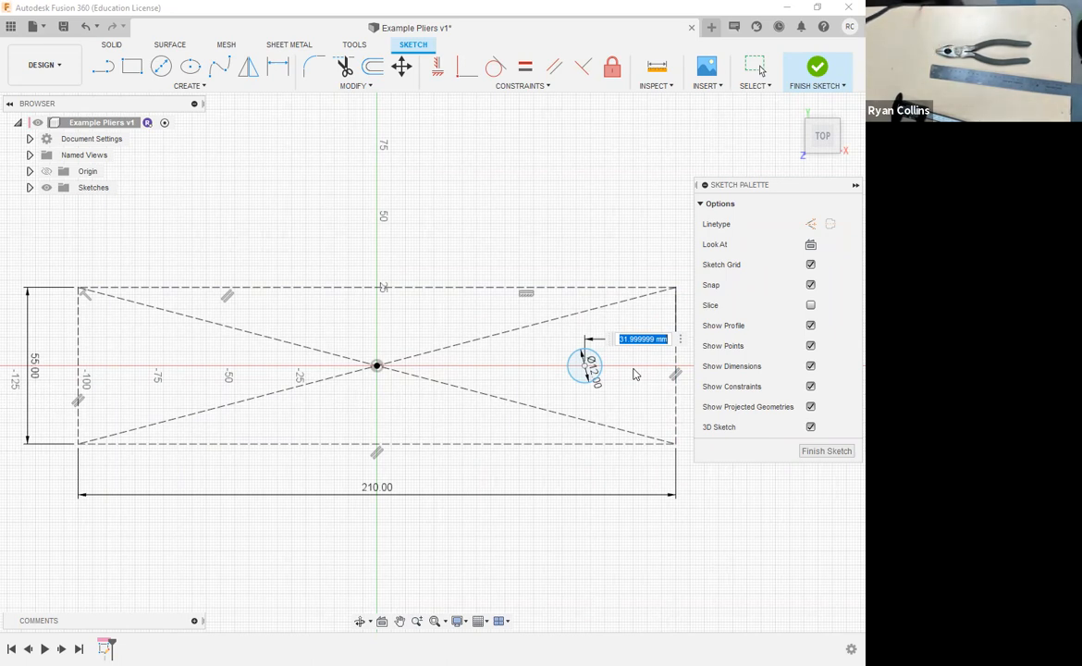
text(48)
key(Return)
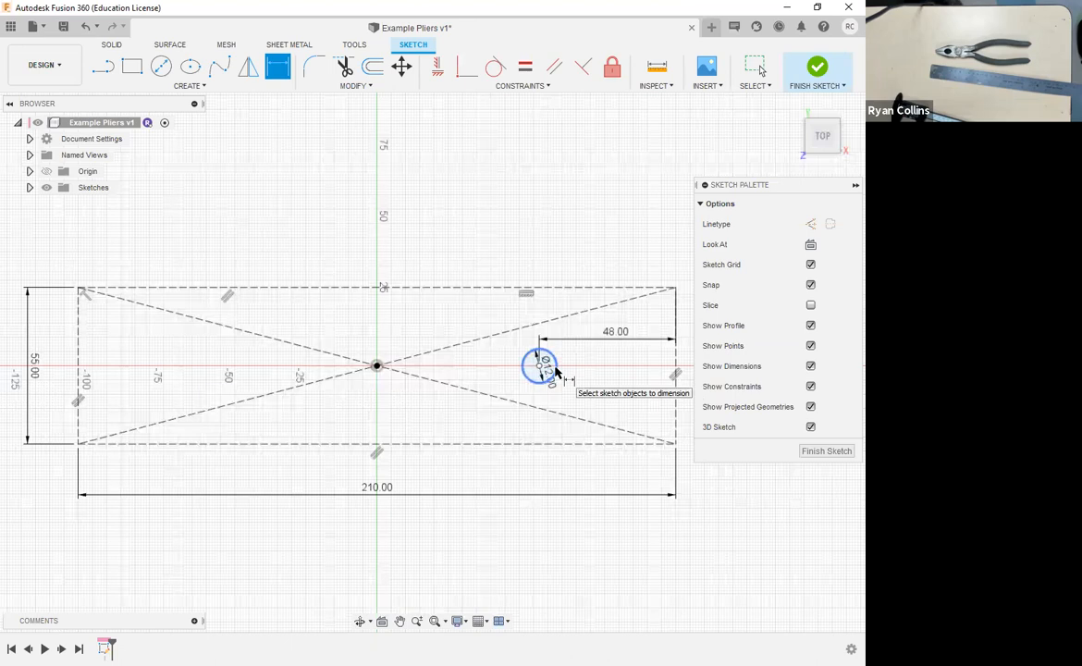
key(Escape)
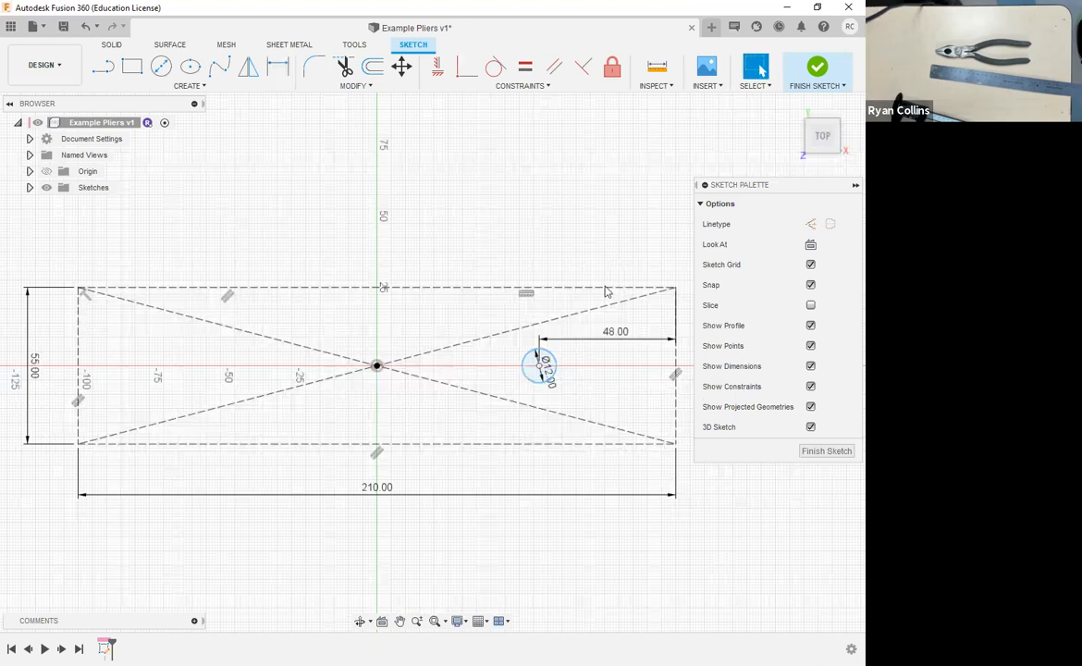
- Convert the 12 mm circle to construction geometry and finish the sketch
click(544, 323)
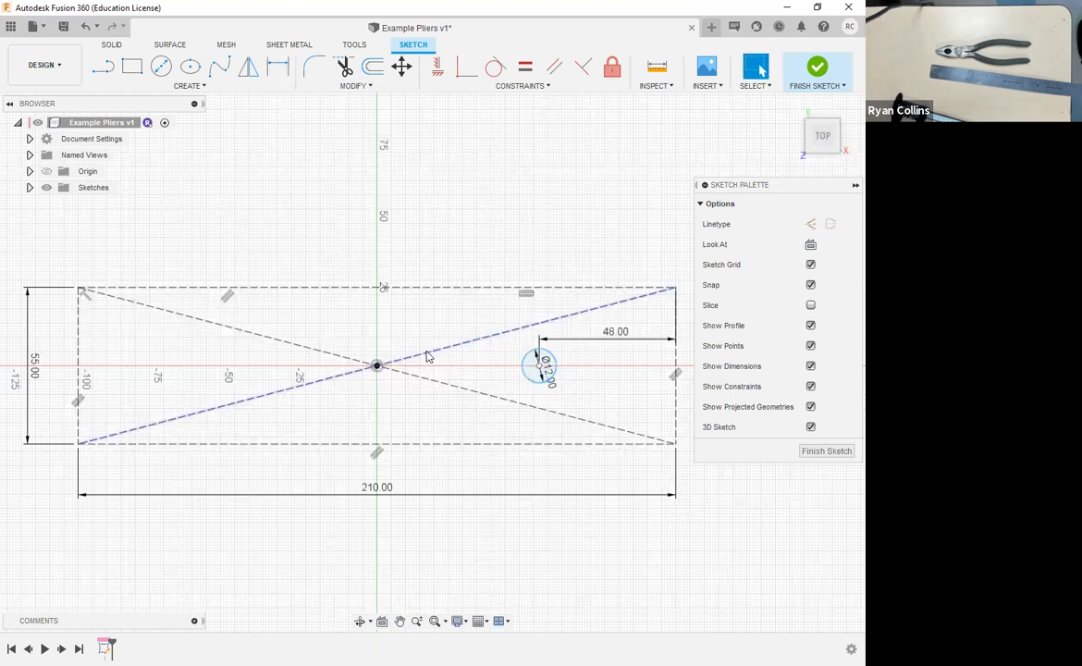
click(555, 362)
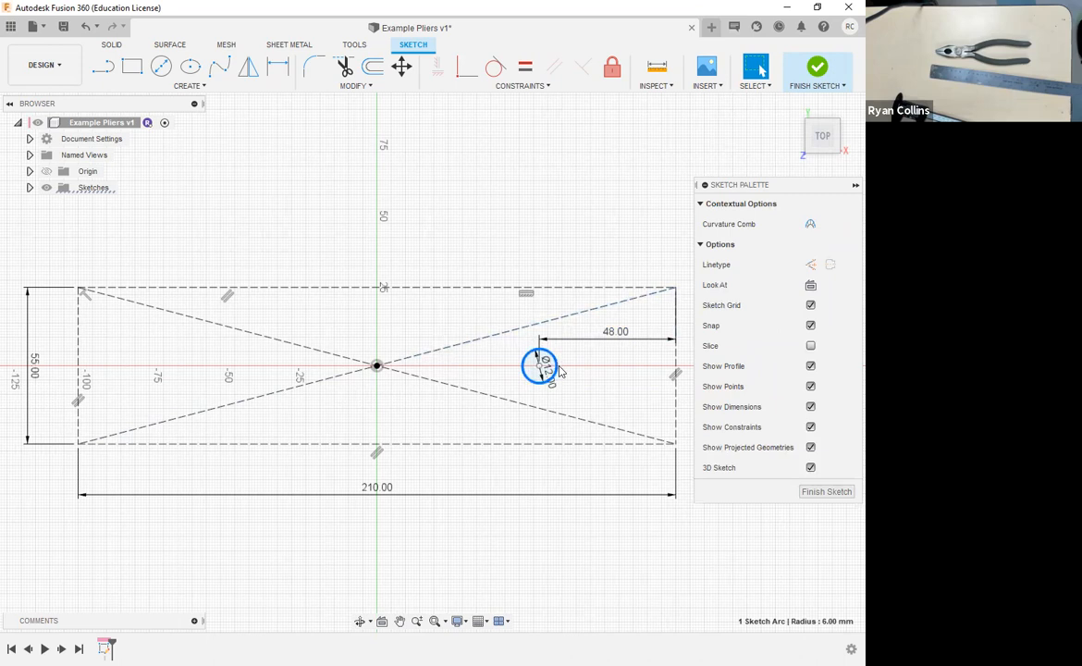
click(544, 249)
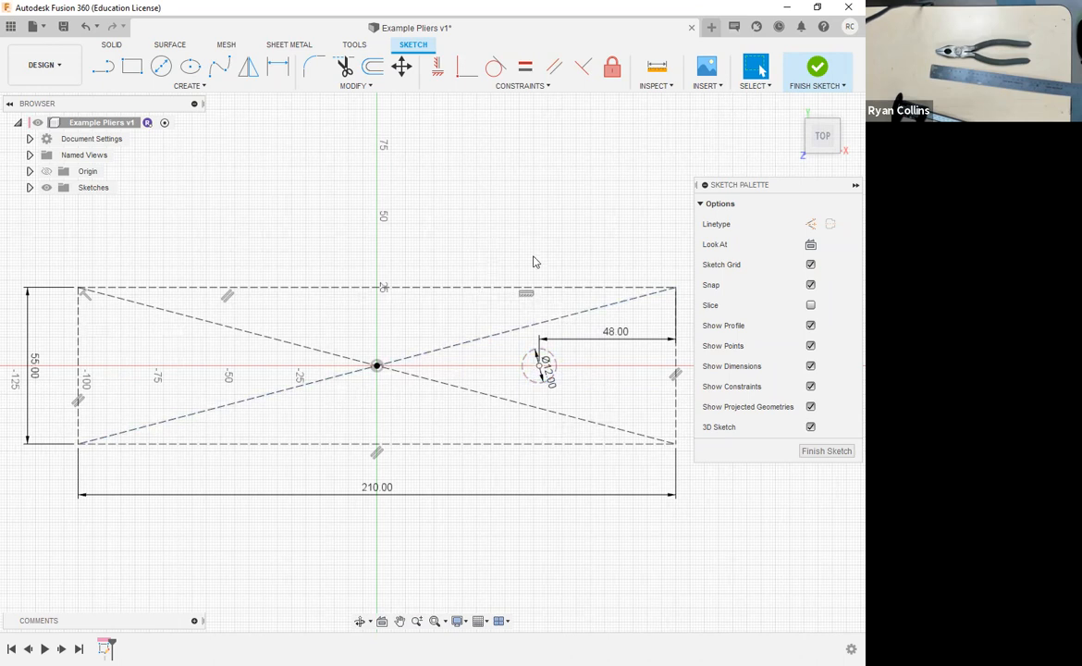
click(815, 70)
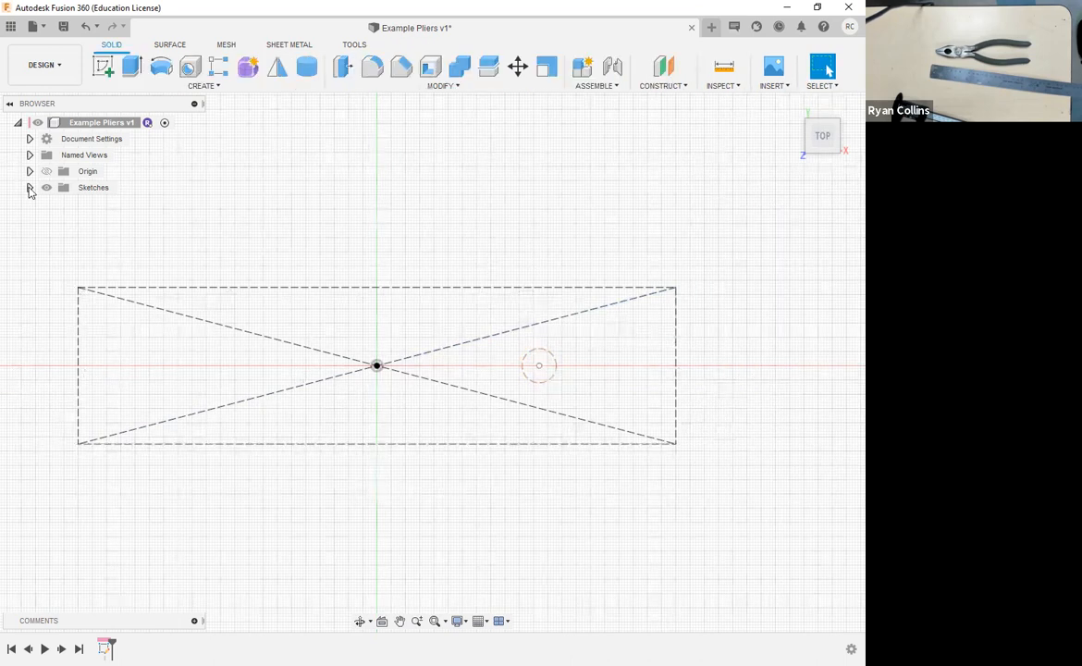
- Rename the finished layout sketch as Pliers Reference
click(29, 187)
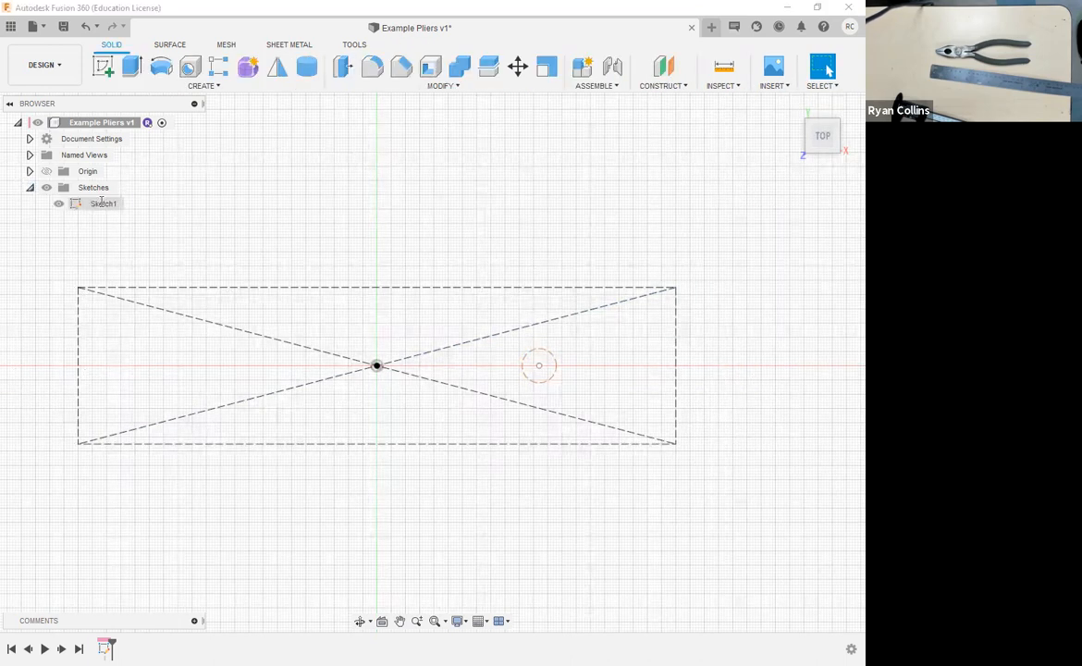
double_click(101, 205)
text(Pliers R)
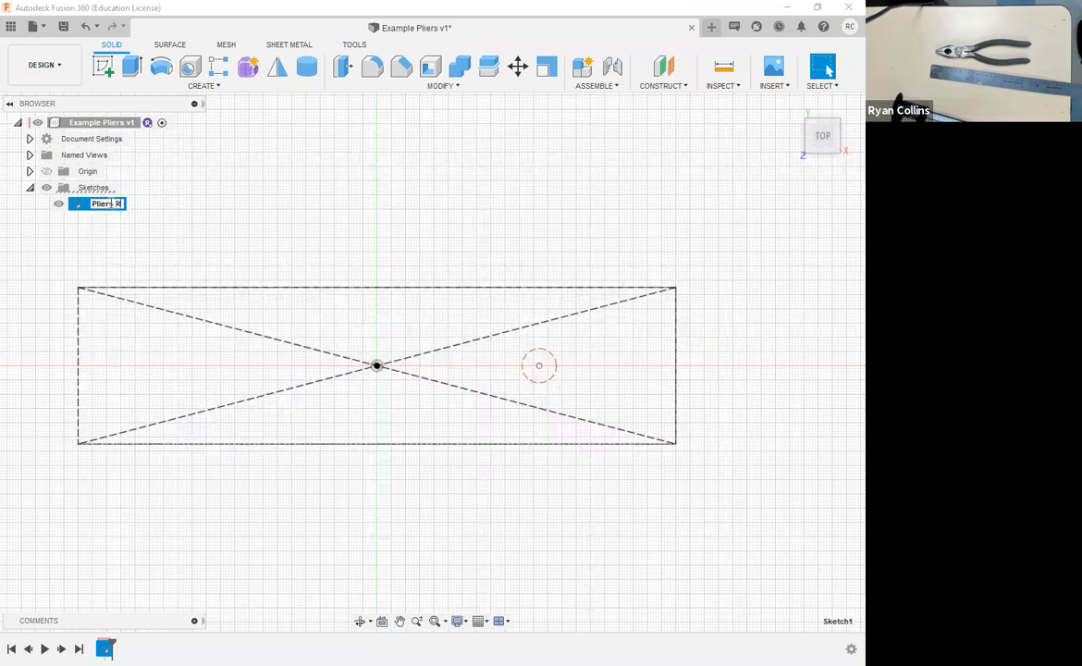
text(eference)
key(Return)
click(363, 208)
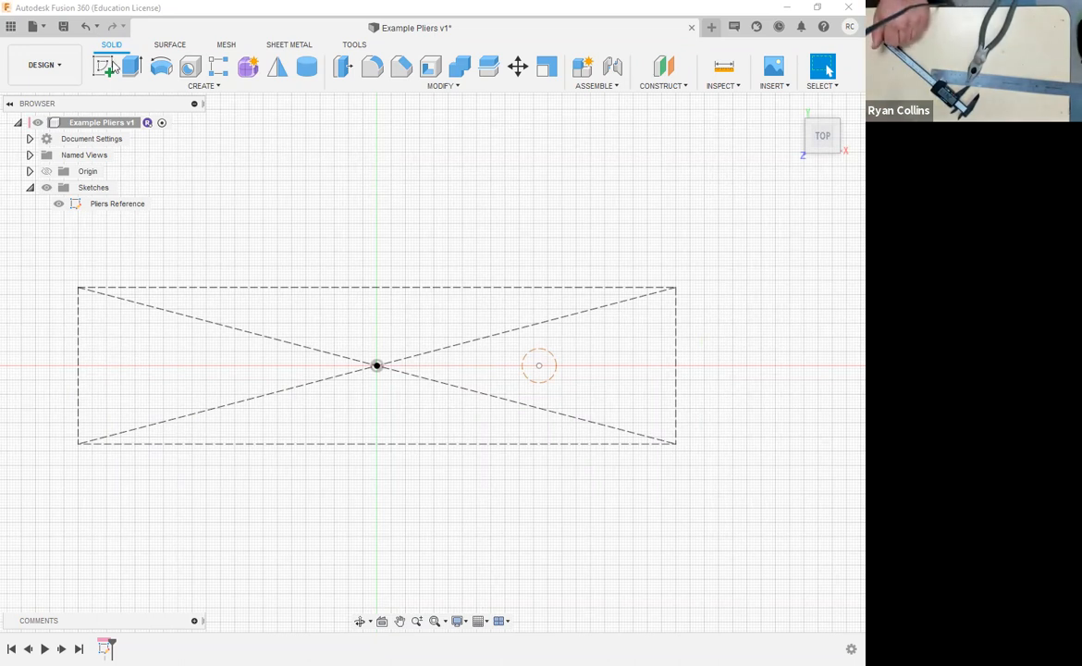
- Start a new sketch on the same plane as the layout and draw a 24 mm diameter circle centered on the pivot point
click(109, 66)
click(412, 332)
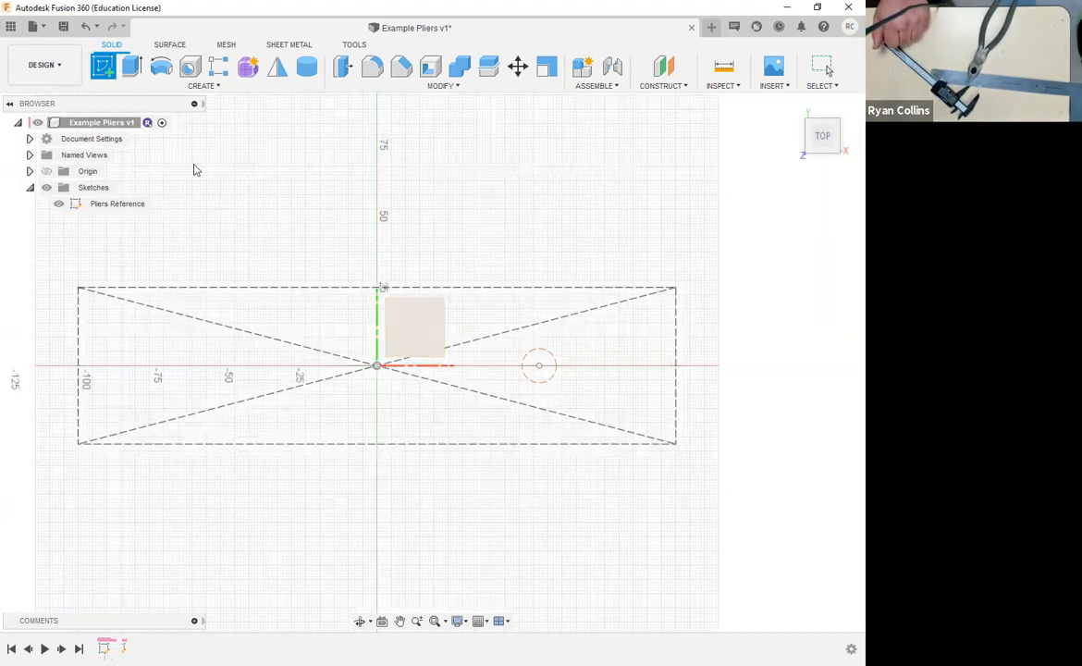
click(160, 67)
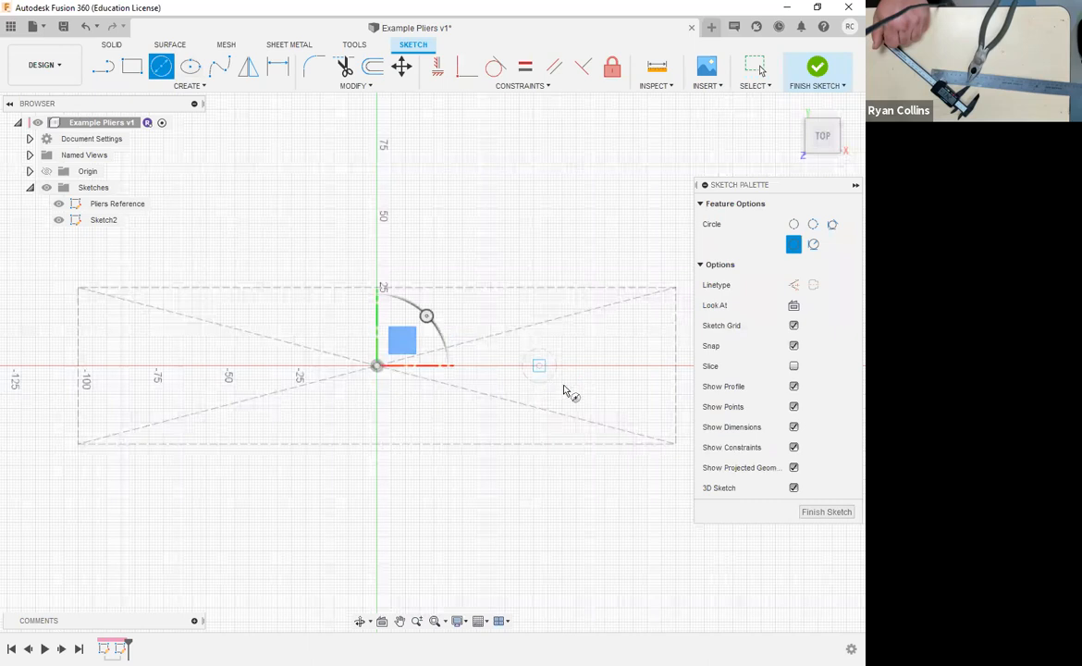
click(539, 365)
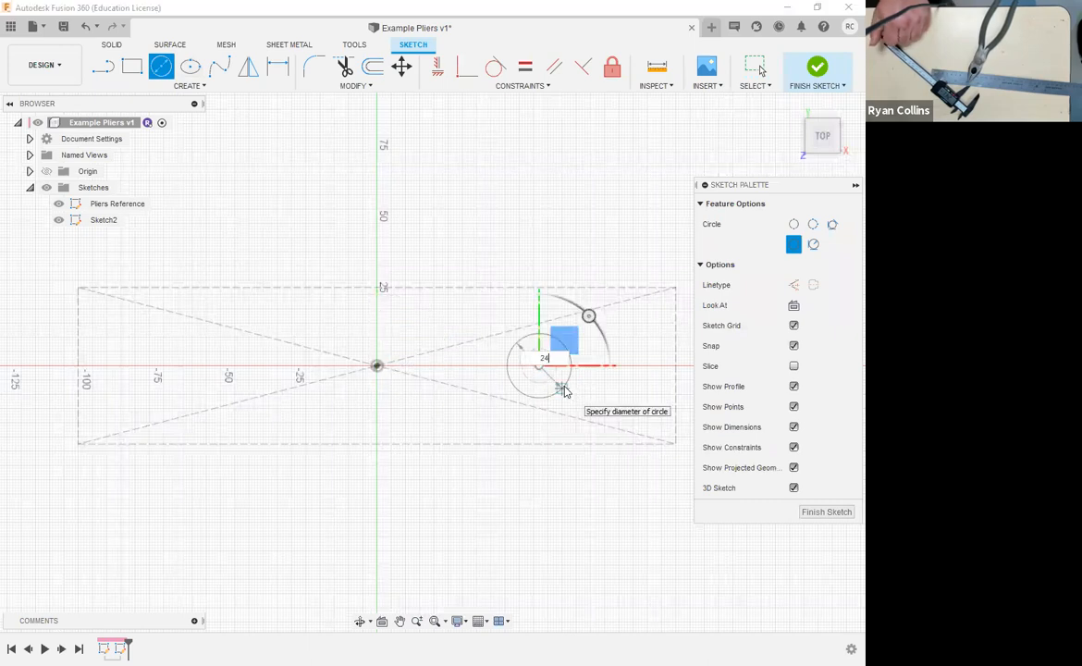
key(Return)
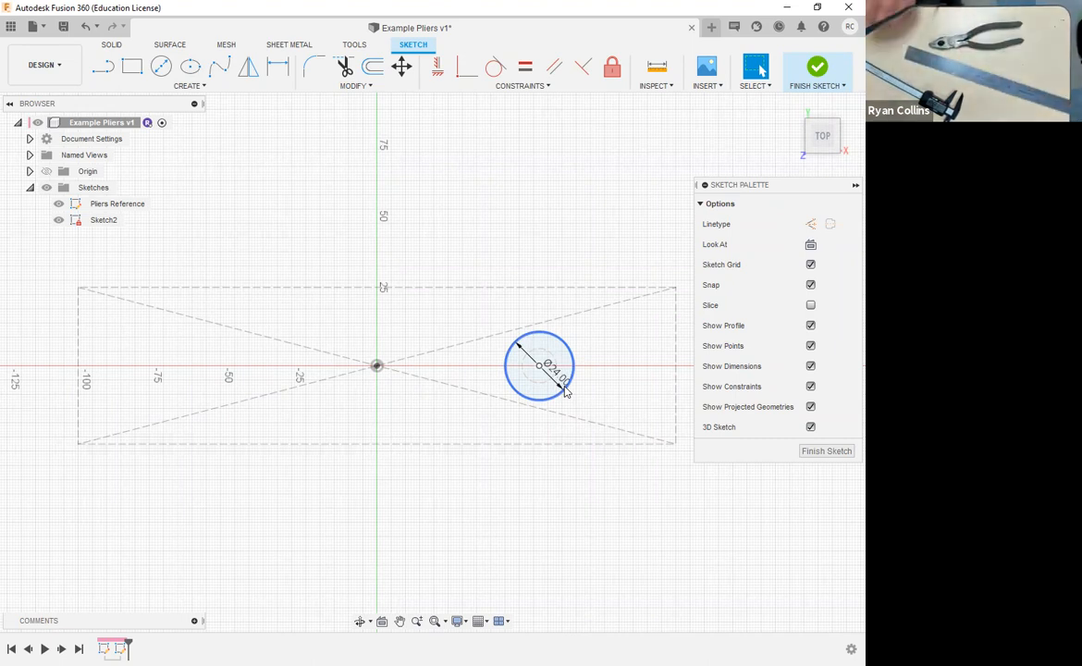
- Draw a second circle inside the 24 mm circle, concentric with it and matching the 12 mm reference circle
click(161, 67)
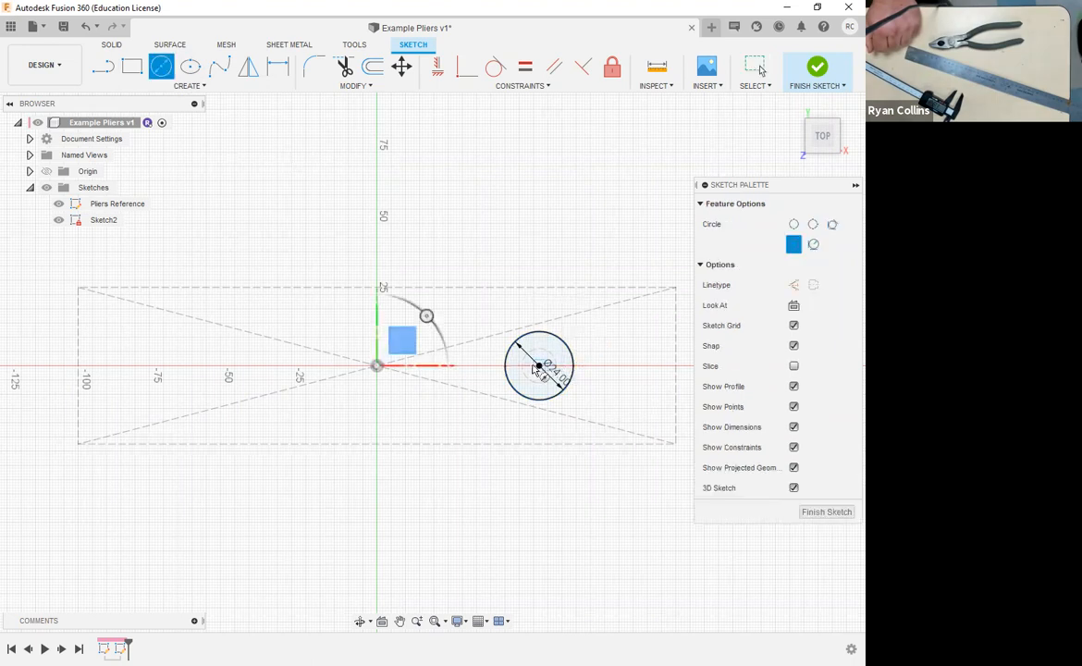
click(540, 366)
click(553, 357)
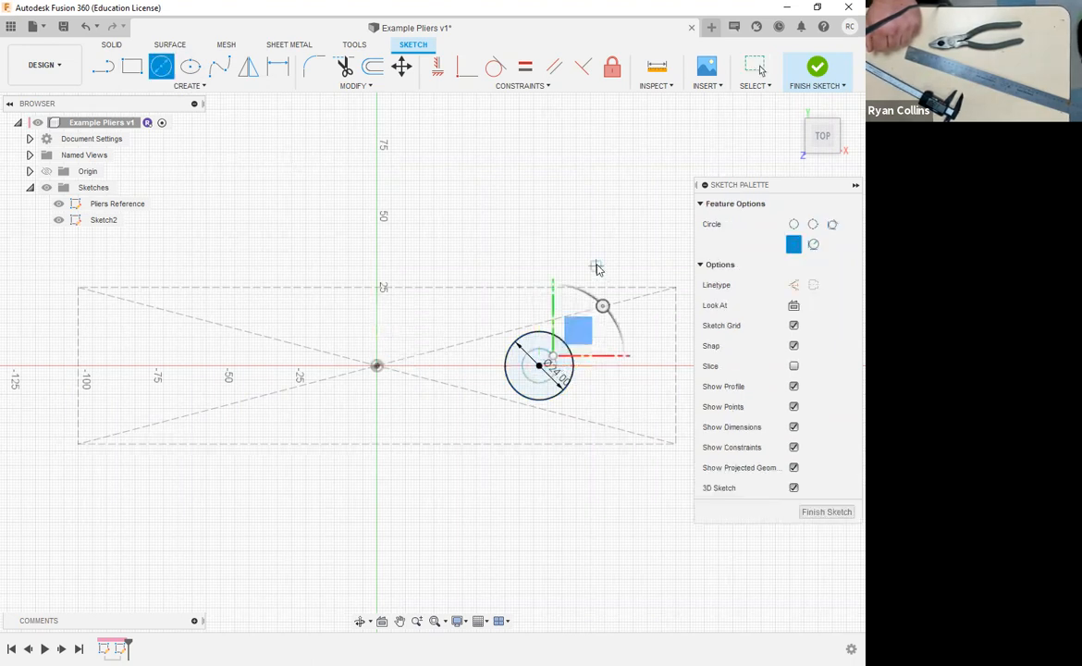
key(Escape)
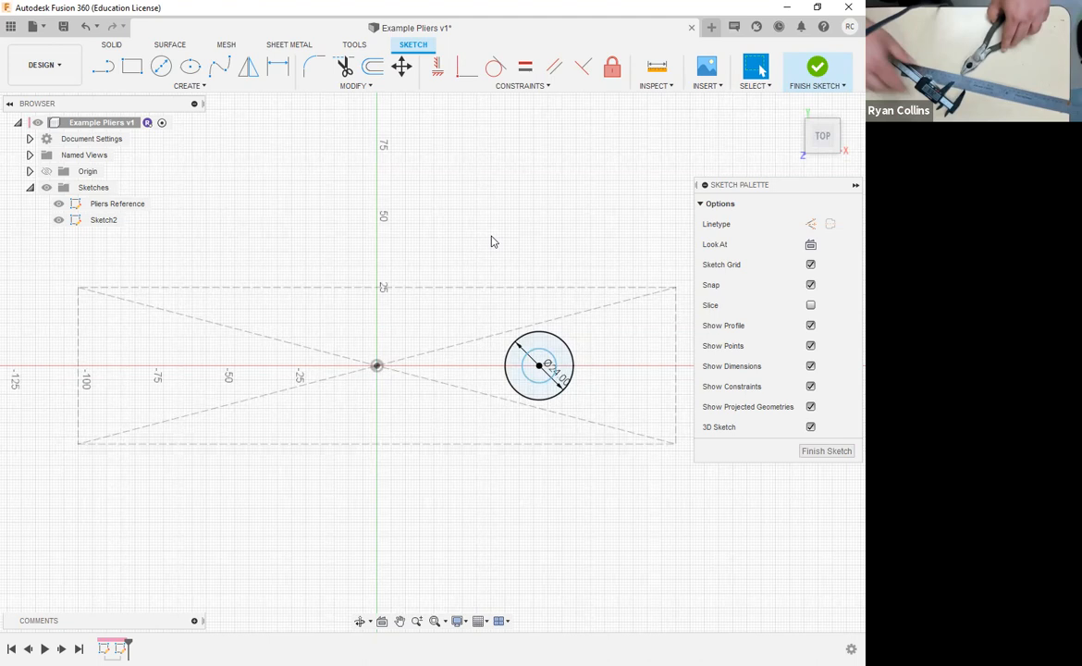
- Draw a construction center rectangle on the pivot center, 27 mm high and reaching the reference outline's right edge
mouse_move(553, 217)
middle_down()
mouse_move(532, 207)
mouse_move(386, 208)
mouse_move(315, 169)
middle_up()
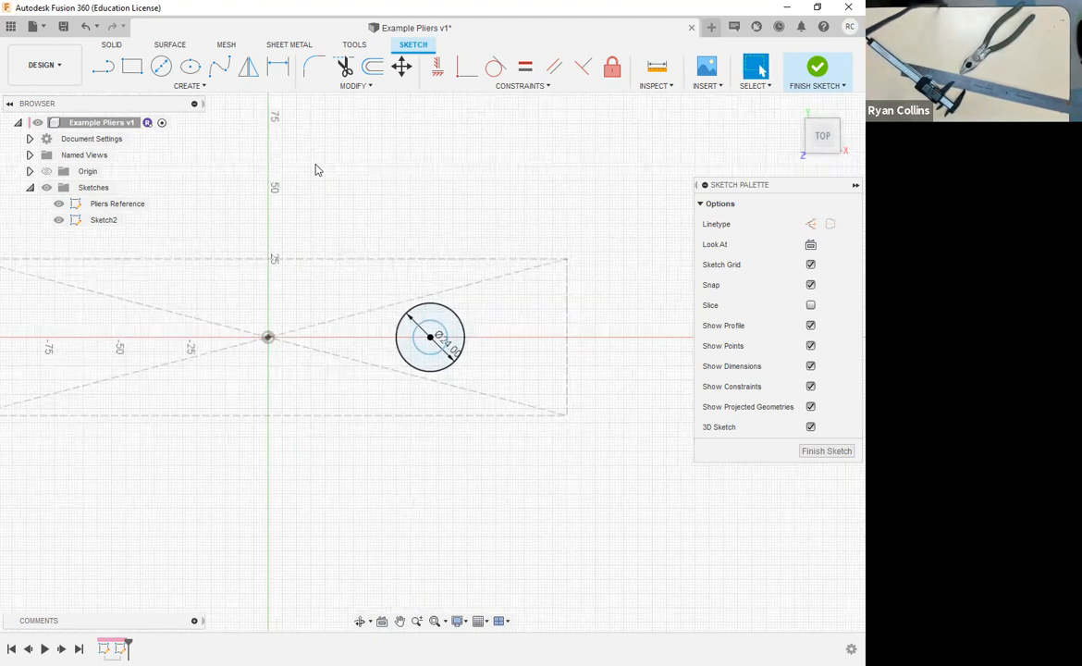
click(188, 86)
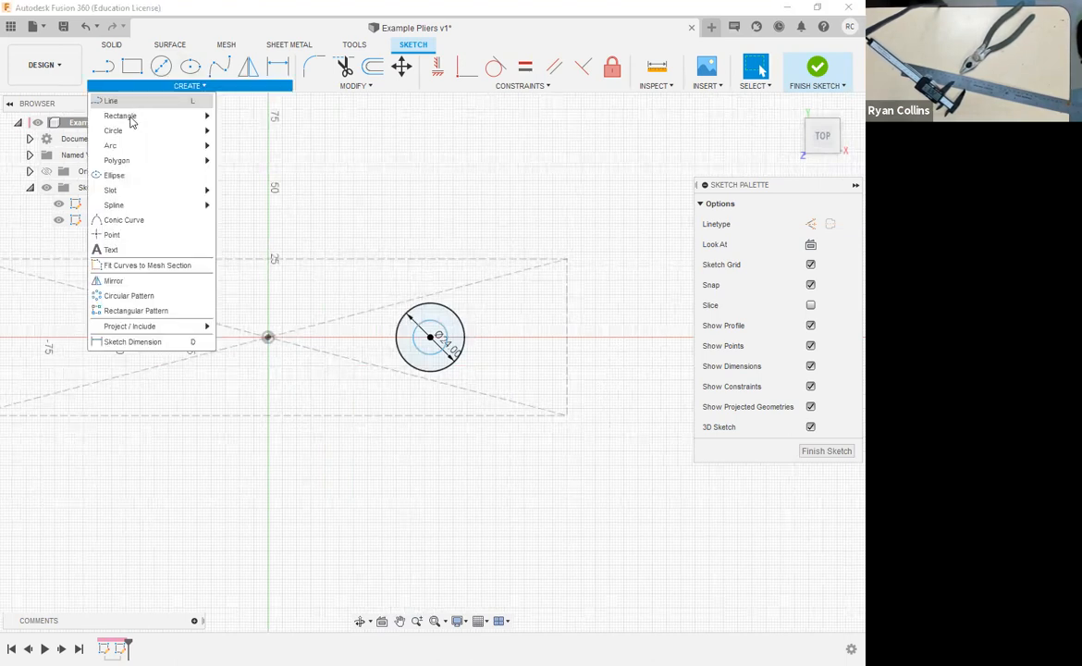
mouse_move(125, 115)
click(234, 150)
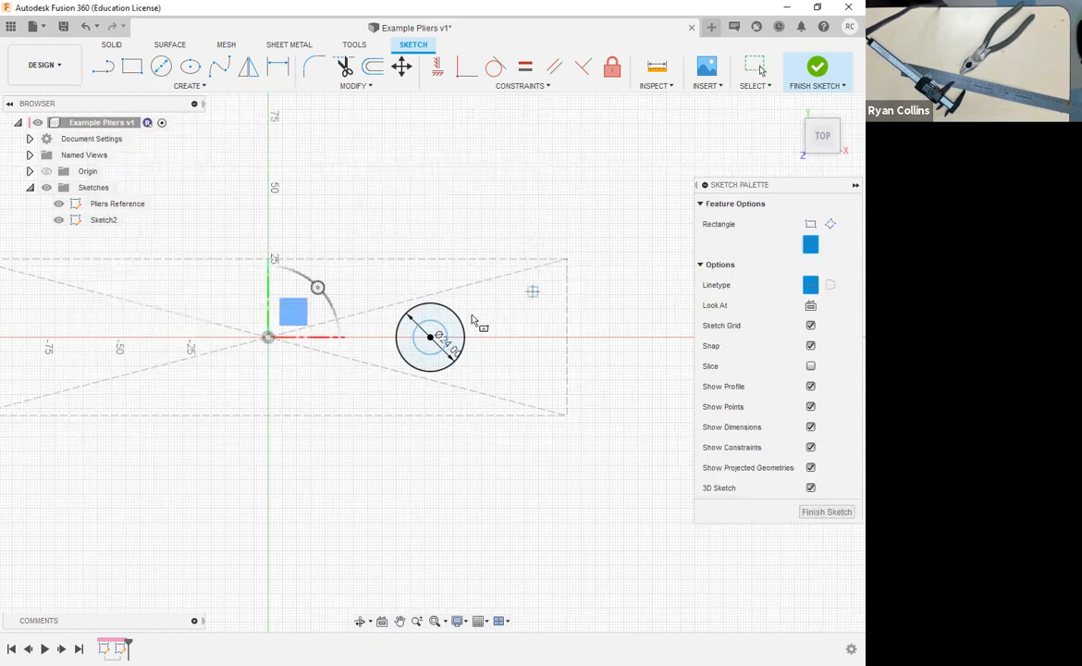
click(430, 337)
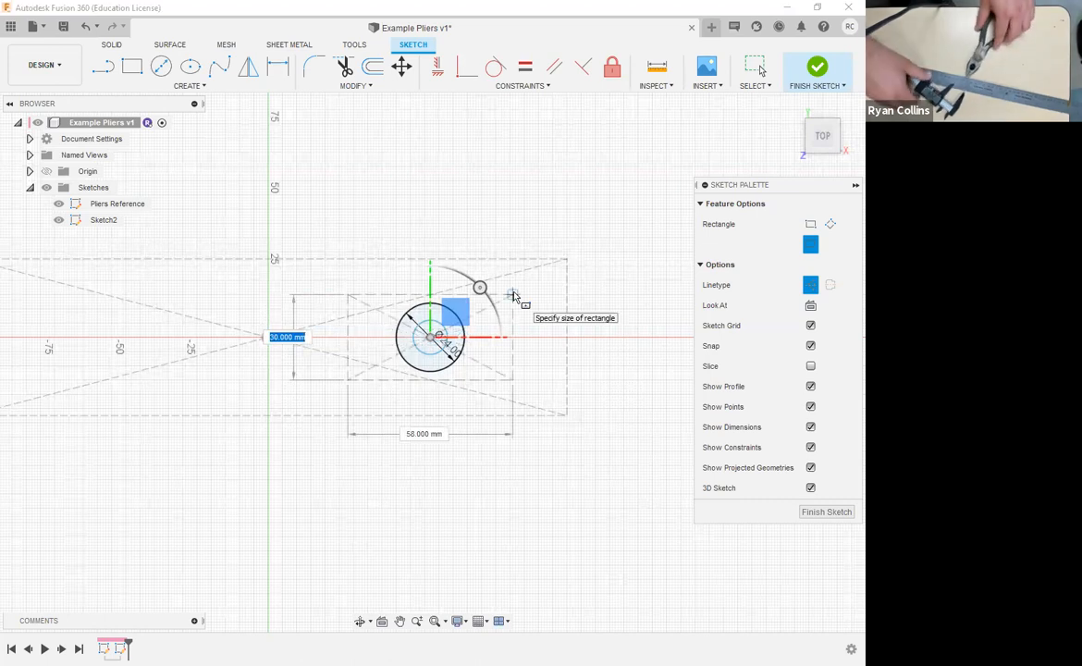
text(27)
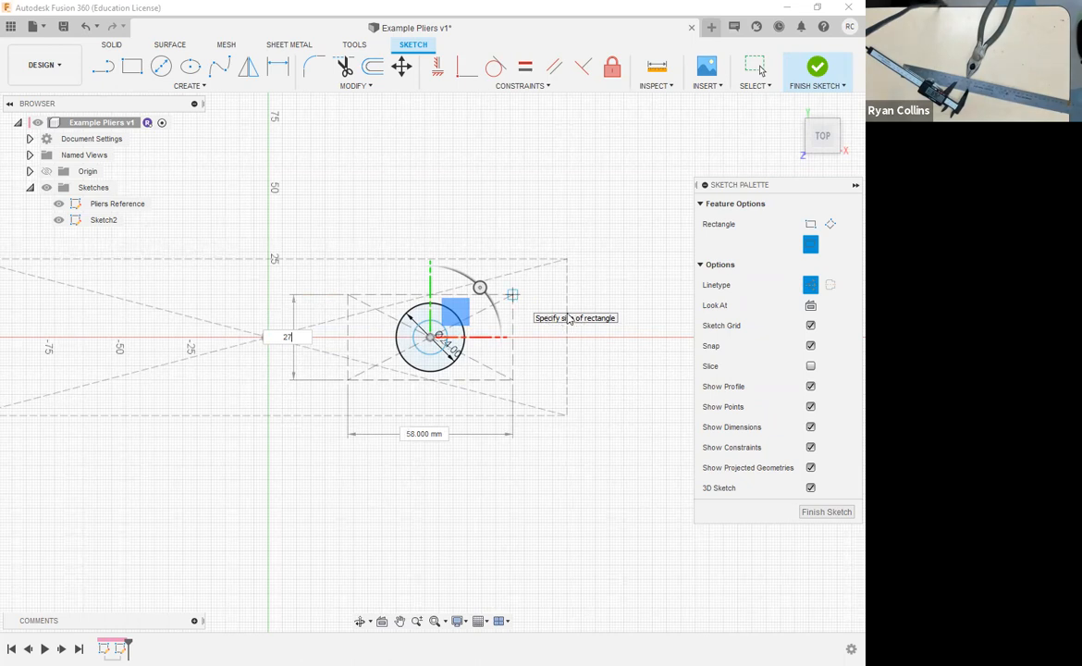
click(562, 399)
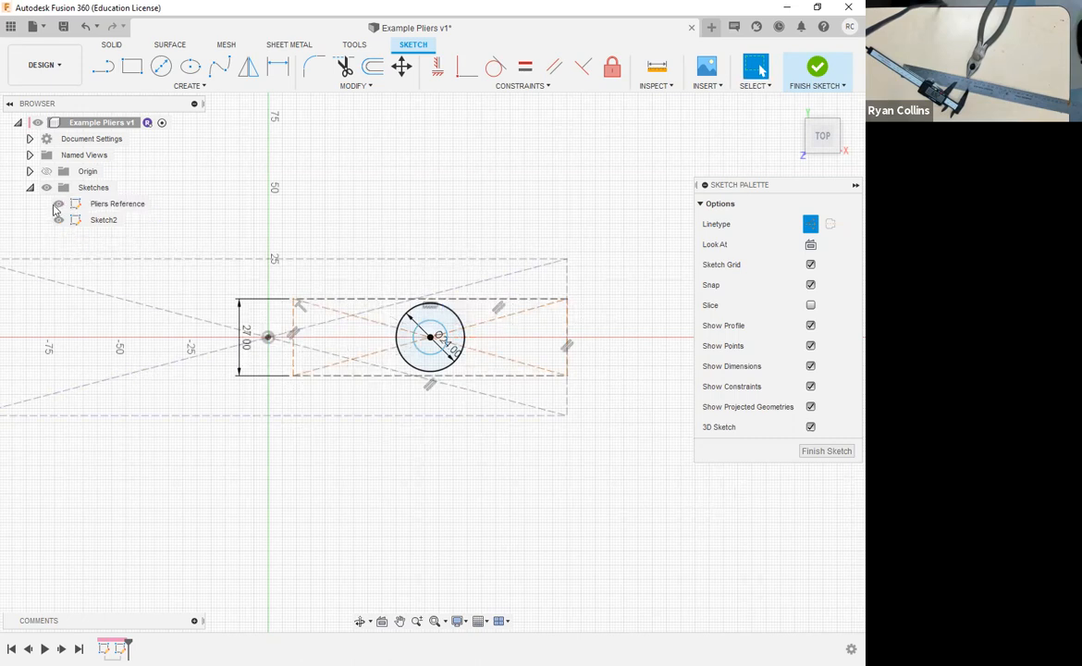
- Hide the Pliers Reference sketch and draw a solid horizontal line from the 24 mm circle to the middle of the rectangle's right edge
click(58, 204)
click(59, 205)
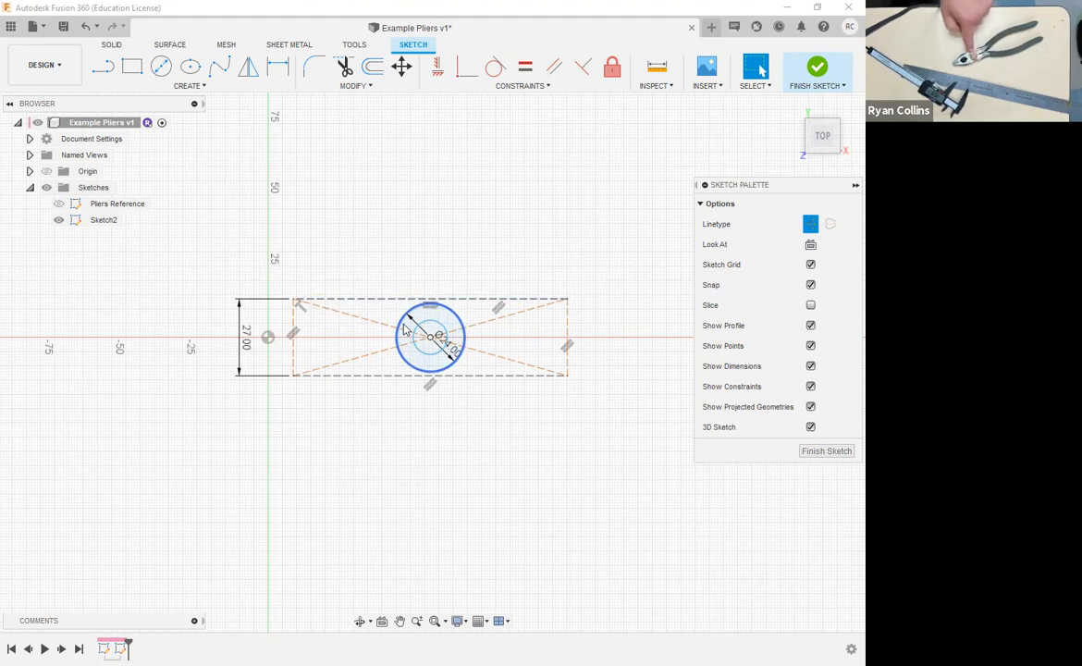
click(103, 66)
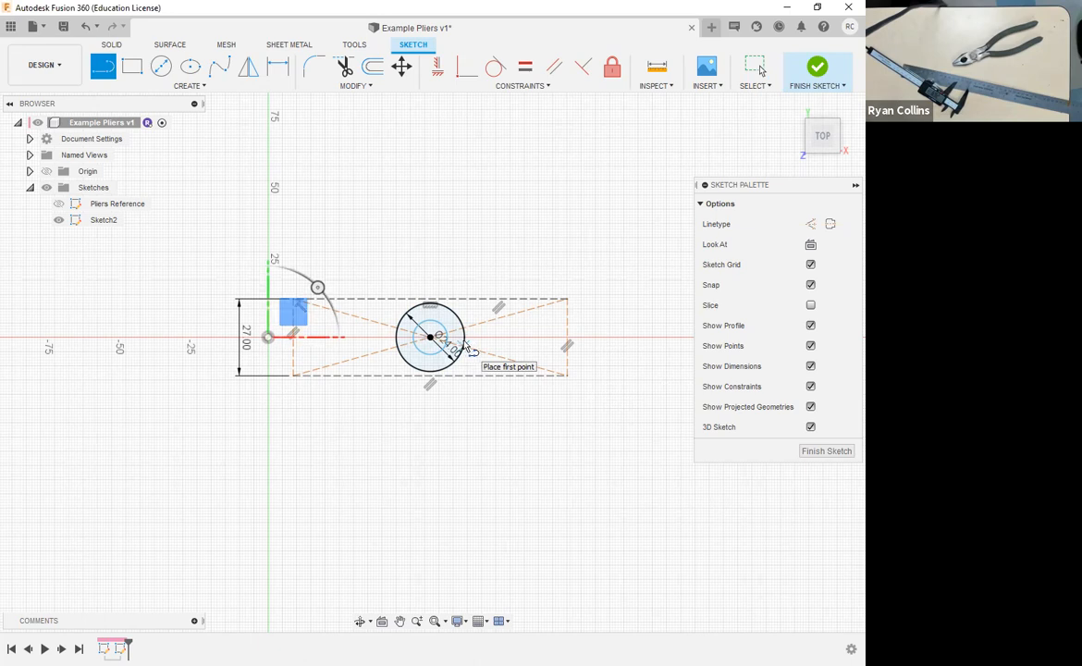
scroll(467, 349, up, 3)
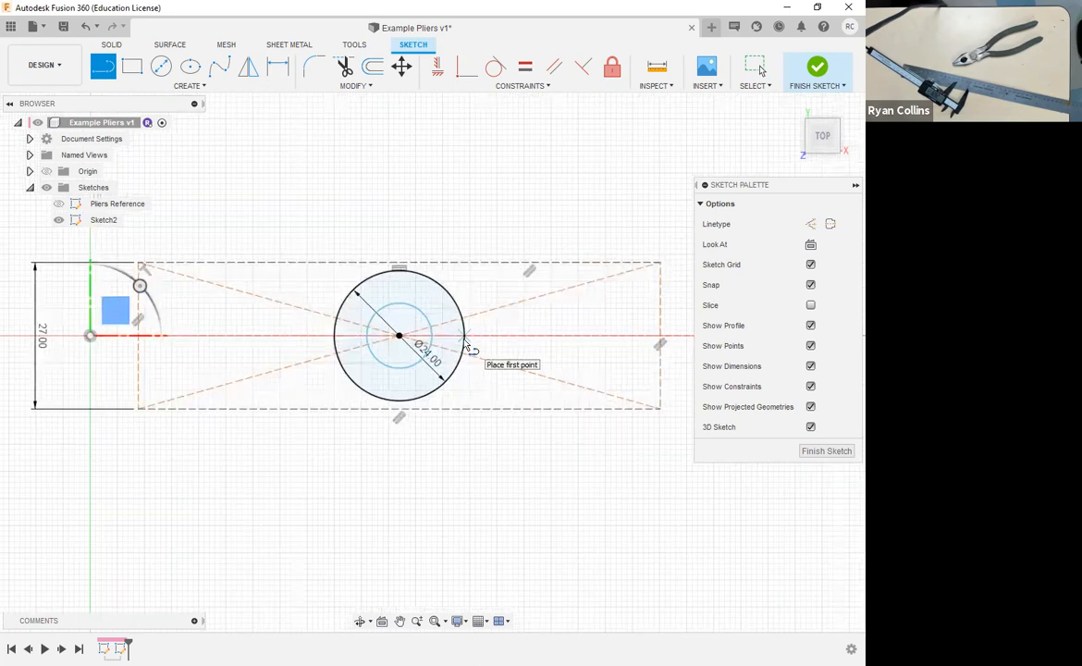
scroll(483, 352, up, 5)
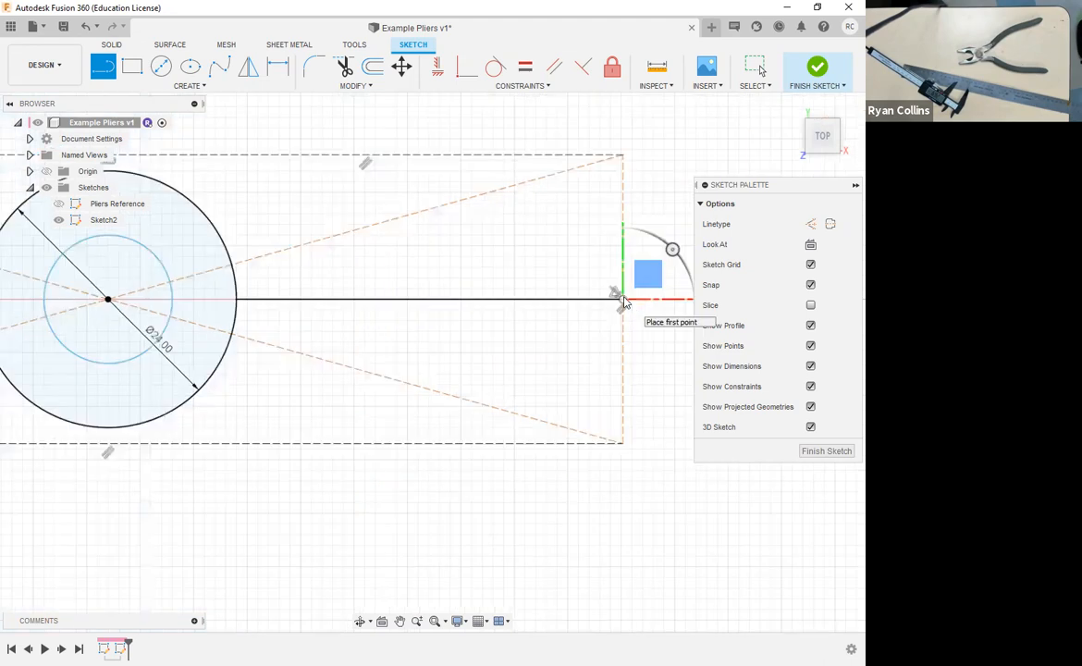
key(Escape)
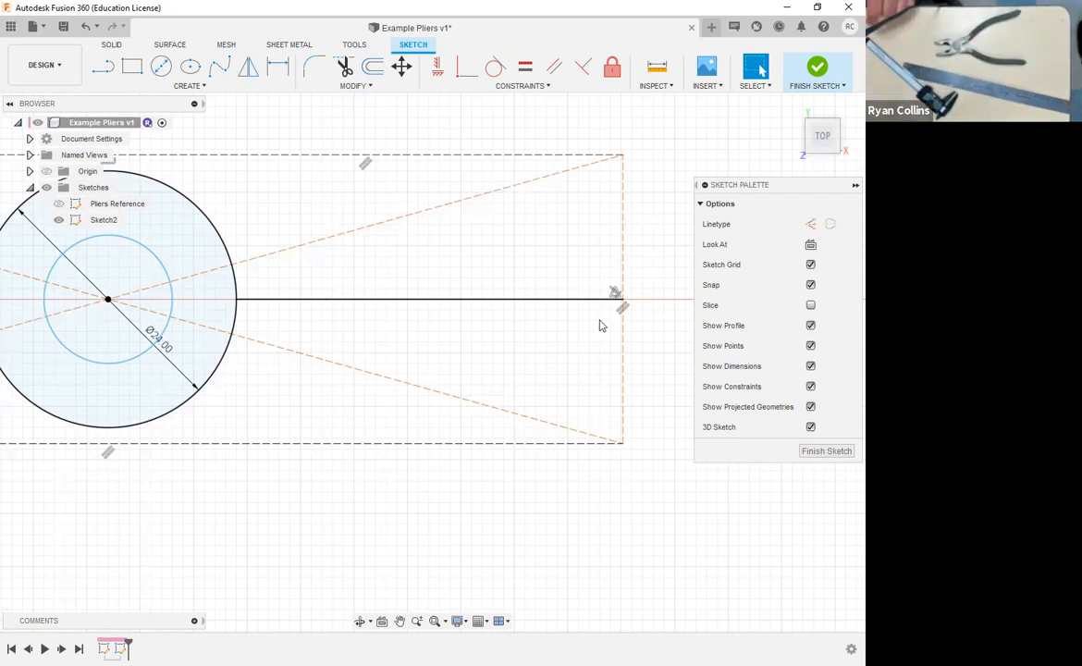
- Draw a solid 3.4 mm vertical line upward from the horizontal line's right end, along the rectangle's right edge
scroll(314, 342, down, 3)
scroll(370, 310, down, 1)
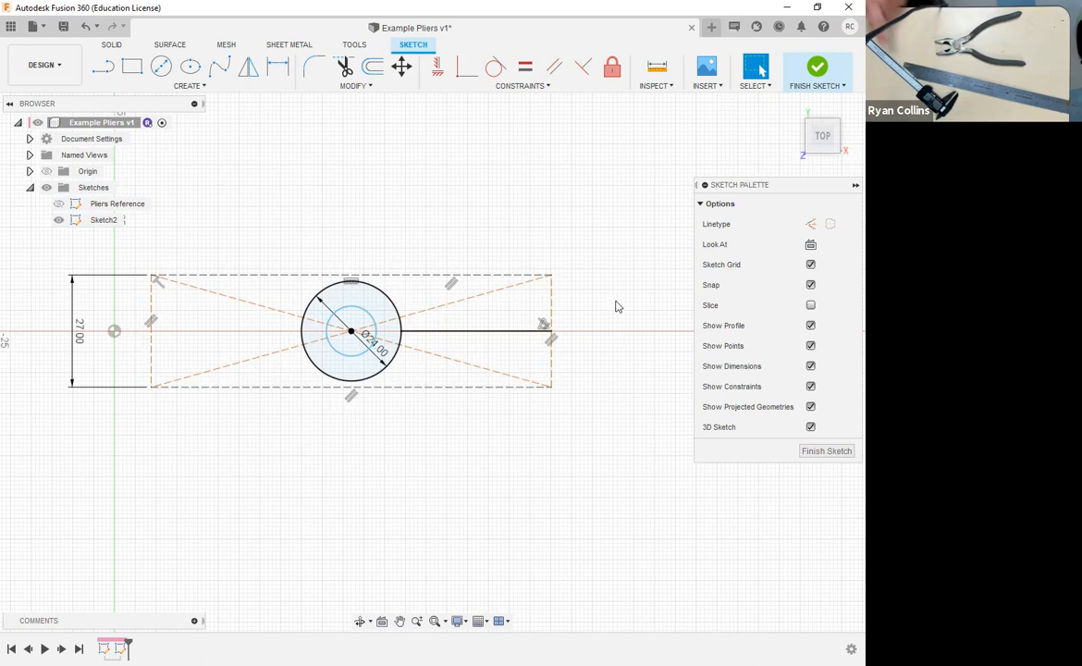
click(103, 67)
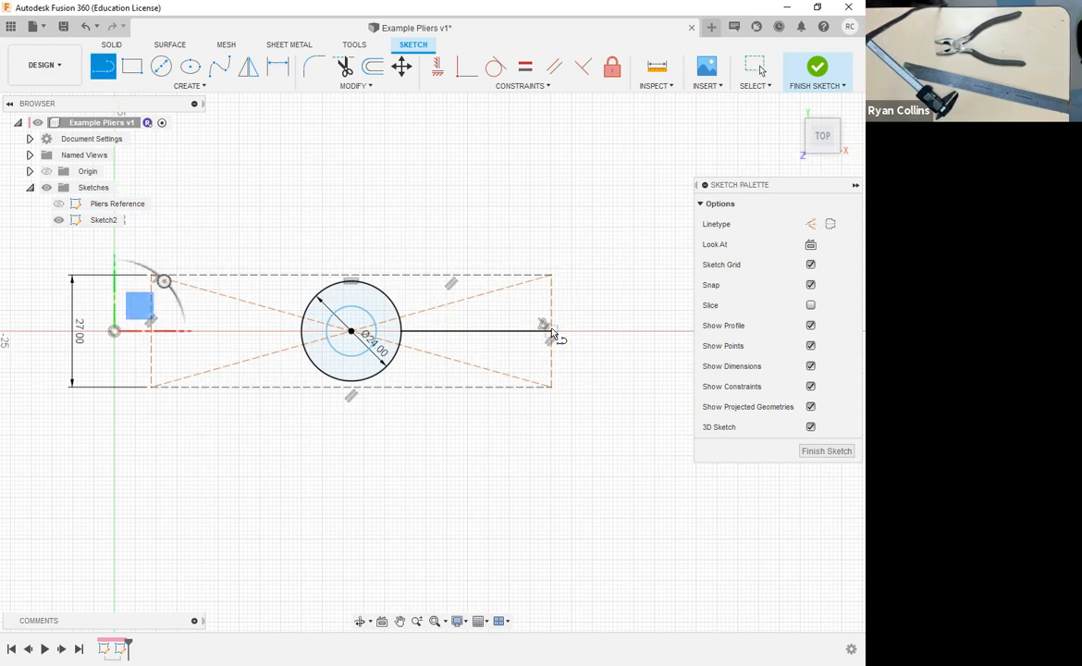
click(551, 315)
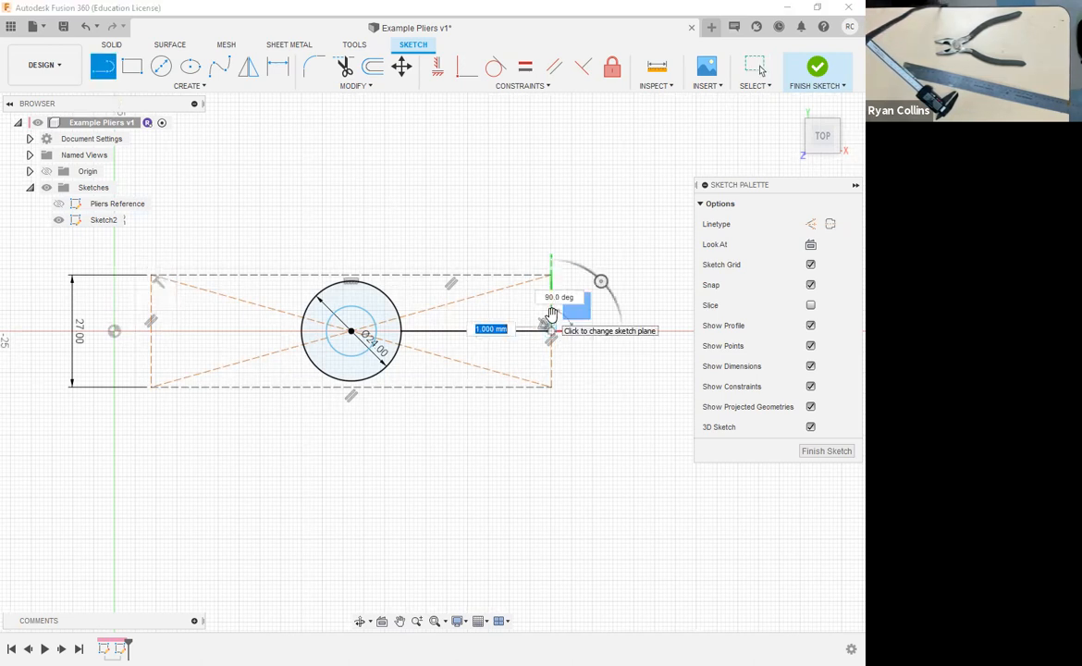
text(3.4)
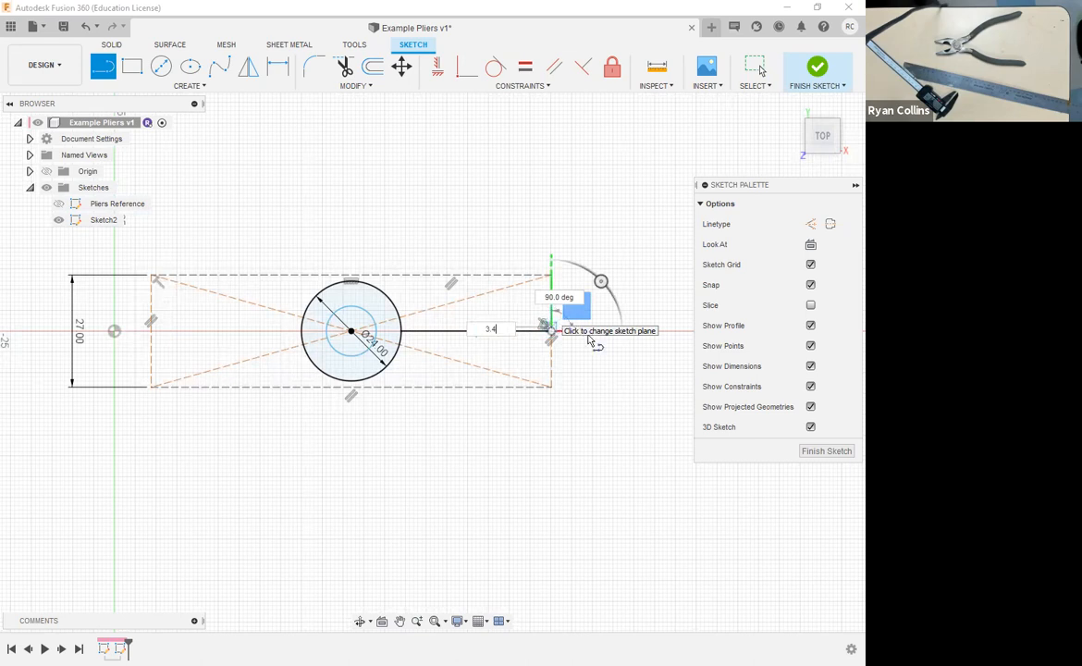
key(Return)
key(Escape)
scroll(553, 316, up, 5)
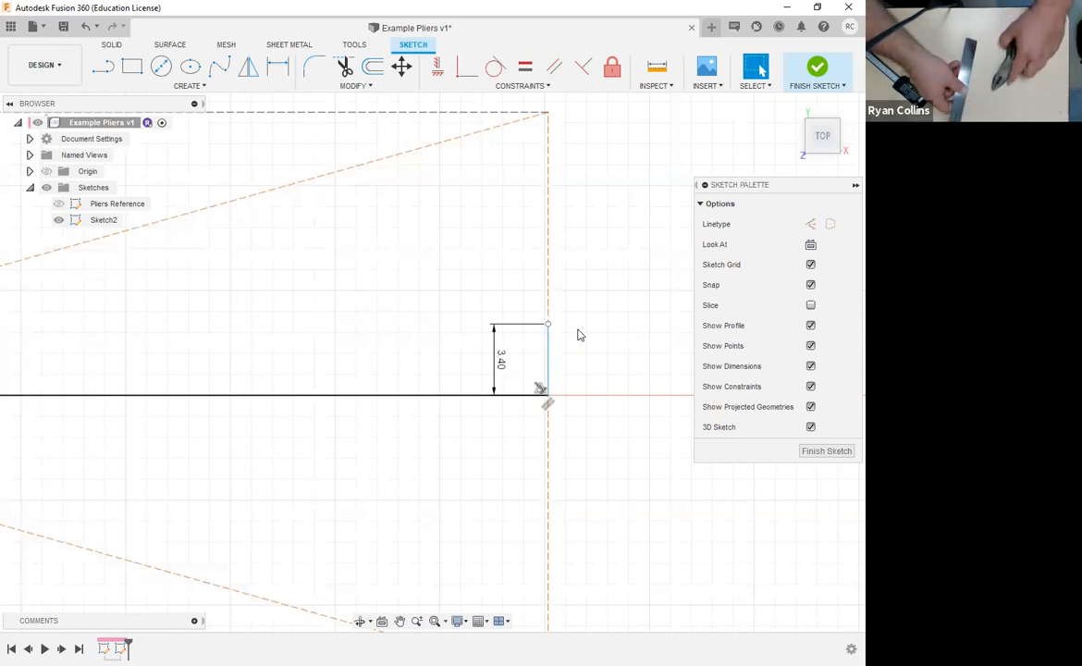
- Draw a 28 mm construction line from the horizontal line's right end back toward the circle
scroll(273, 360, down, 5)
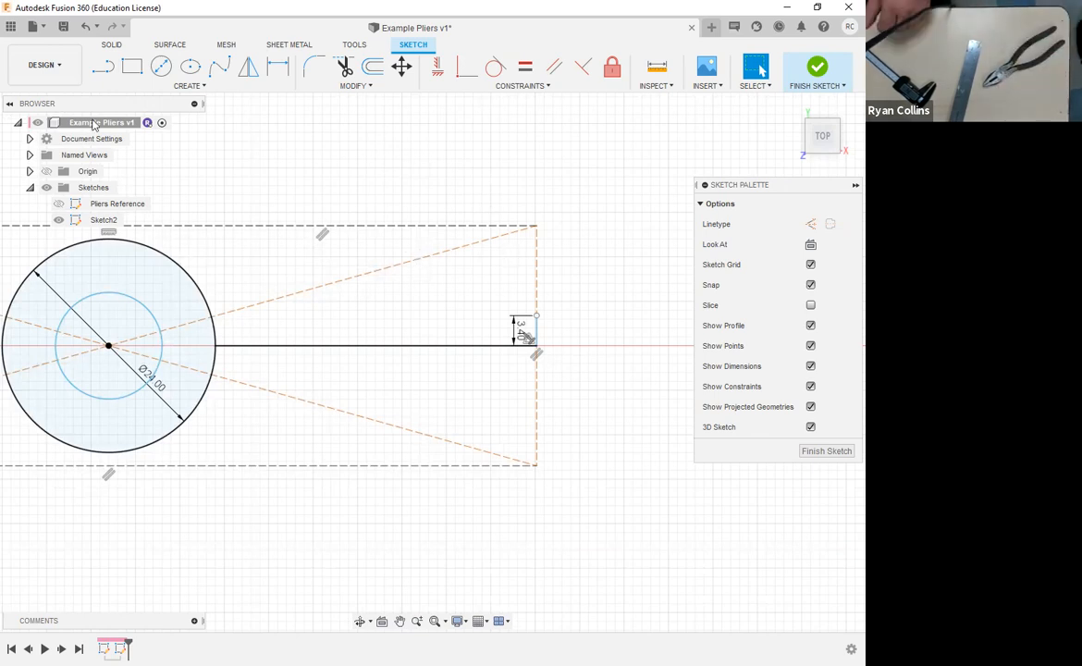
click(112, 72)
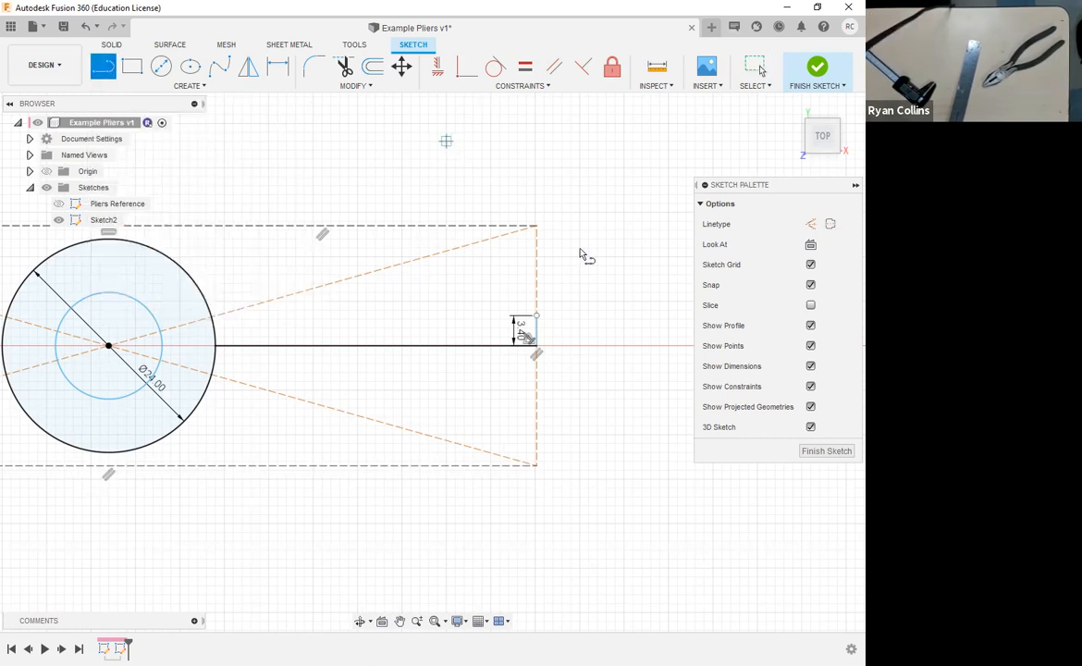
key(x)
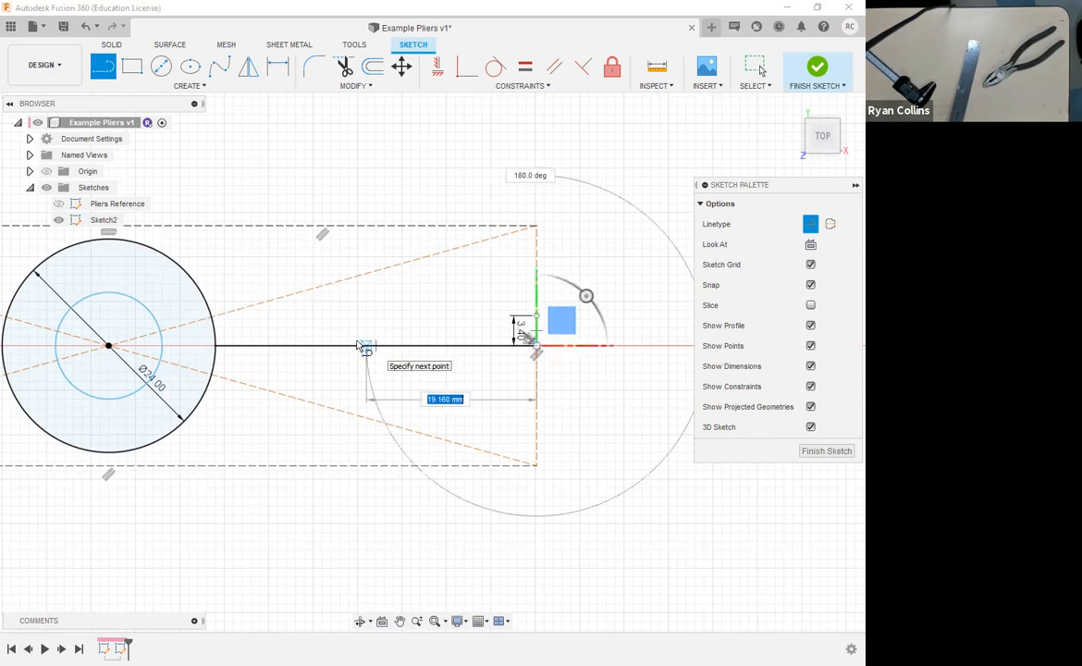
text(28)
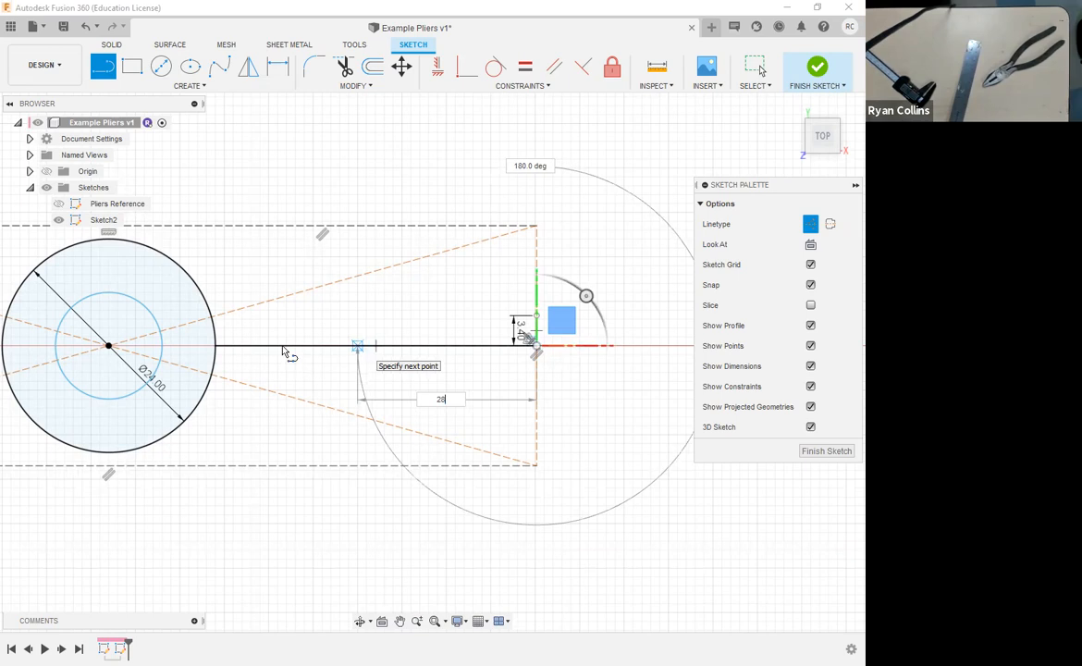
key(Return)
key(Escape)
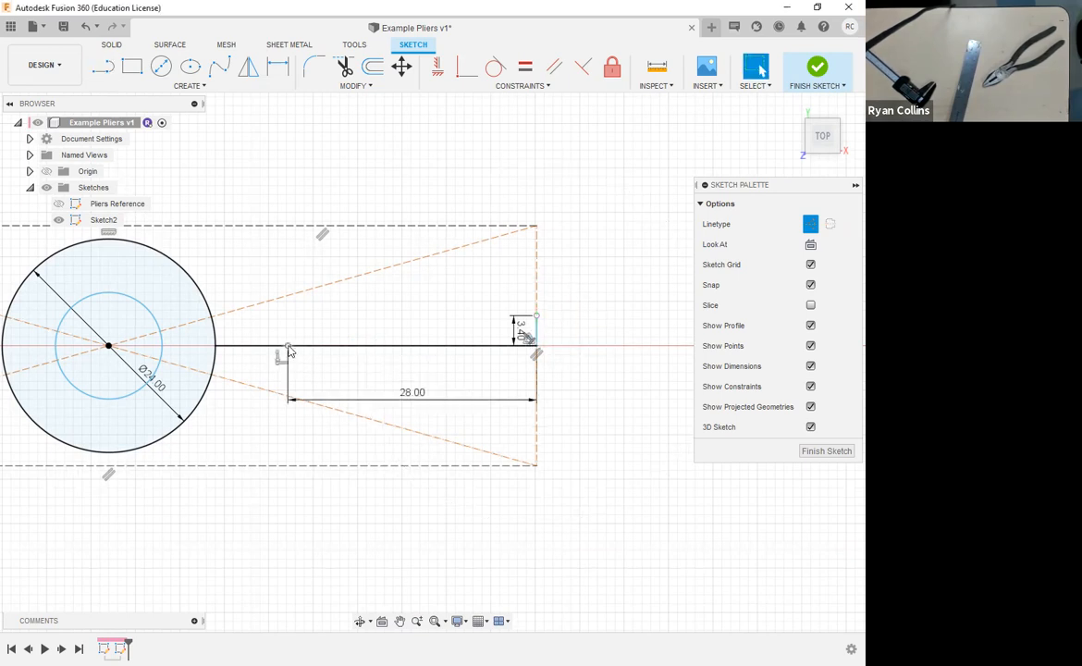
- Draw a vertical construction line from the left end of the 28 mm line up to the rectangle's top edge
click(283, 73)
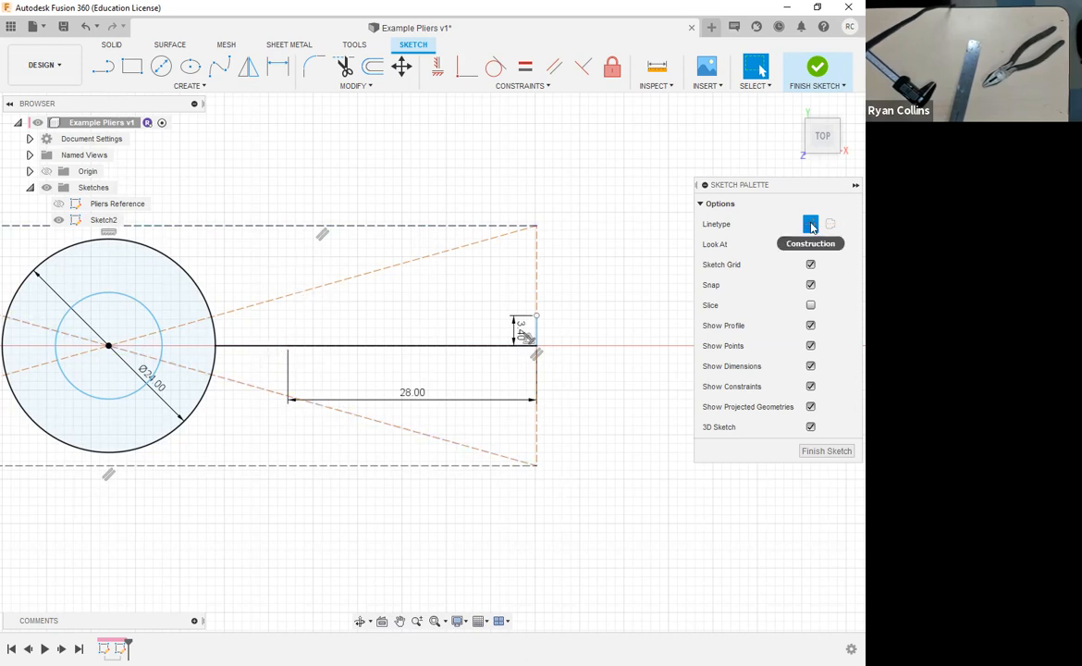
key(l)
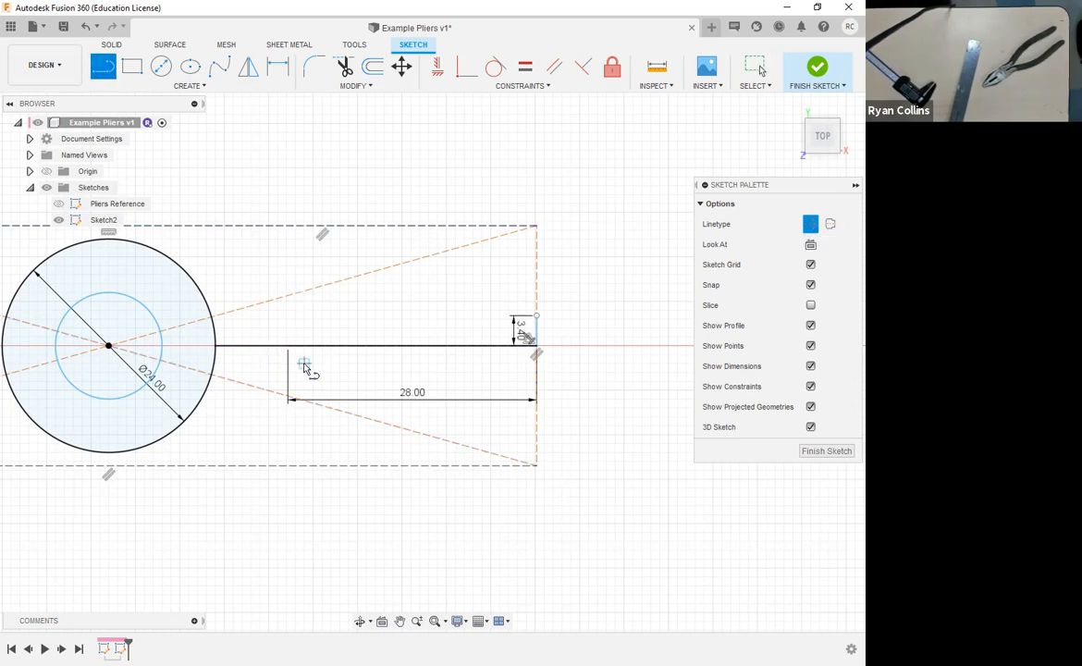
click(288, 228)
key(Escape)
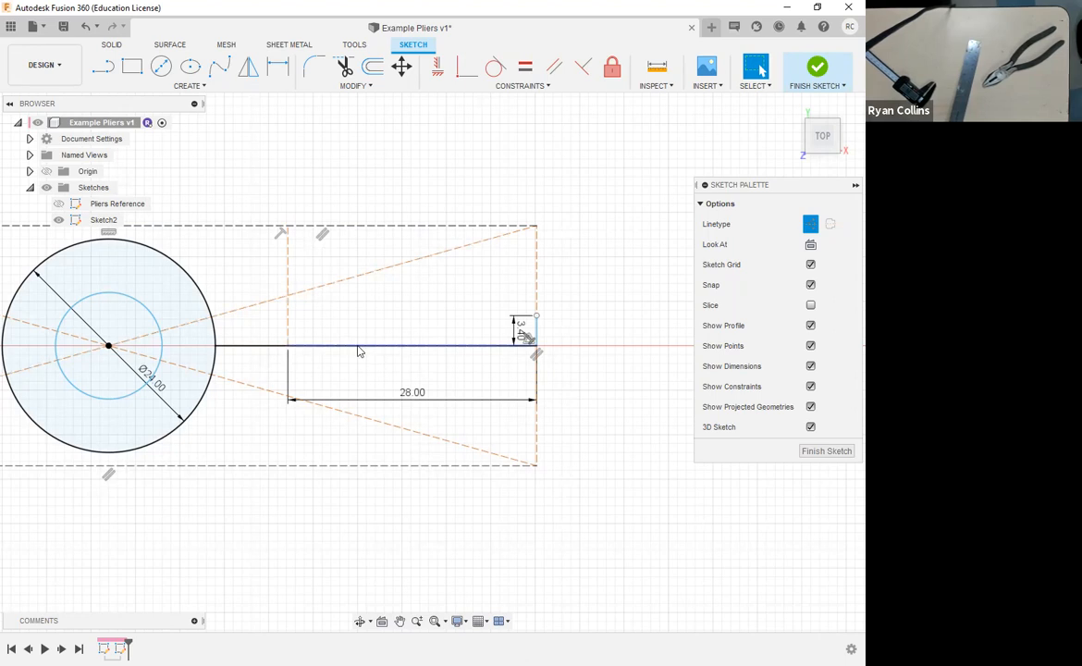
scroll(333, 355, up, 3)
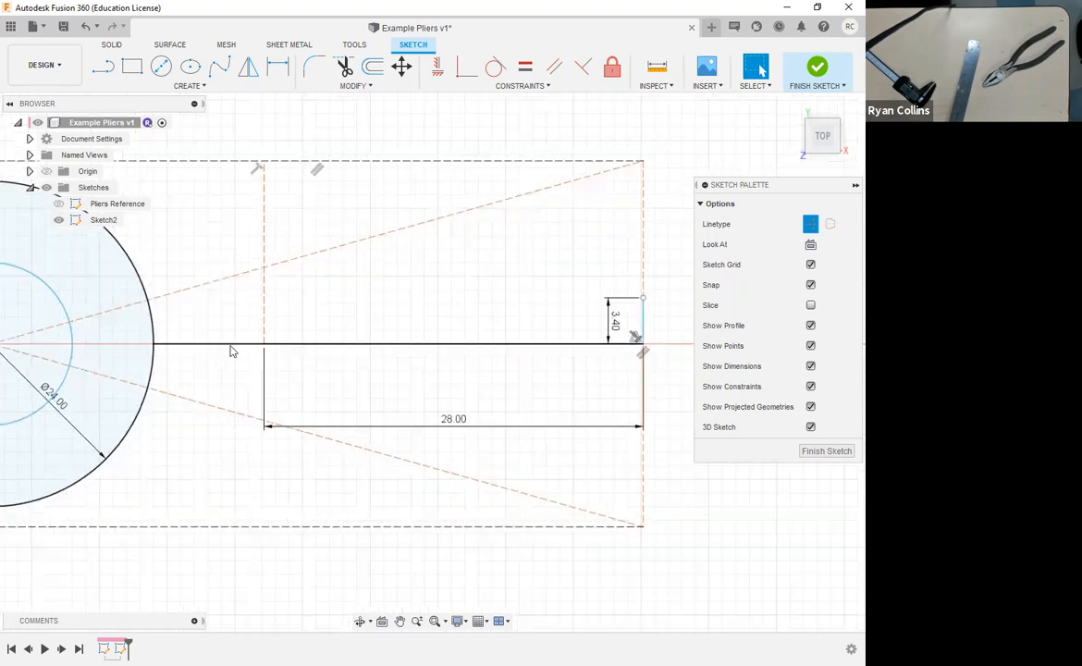
- Draw a solid sloped line from the top of the 3.4 mm line to the upper end of the vertical construction line
click(301, 348)
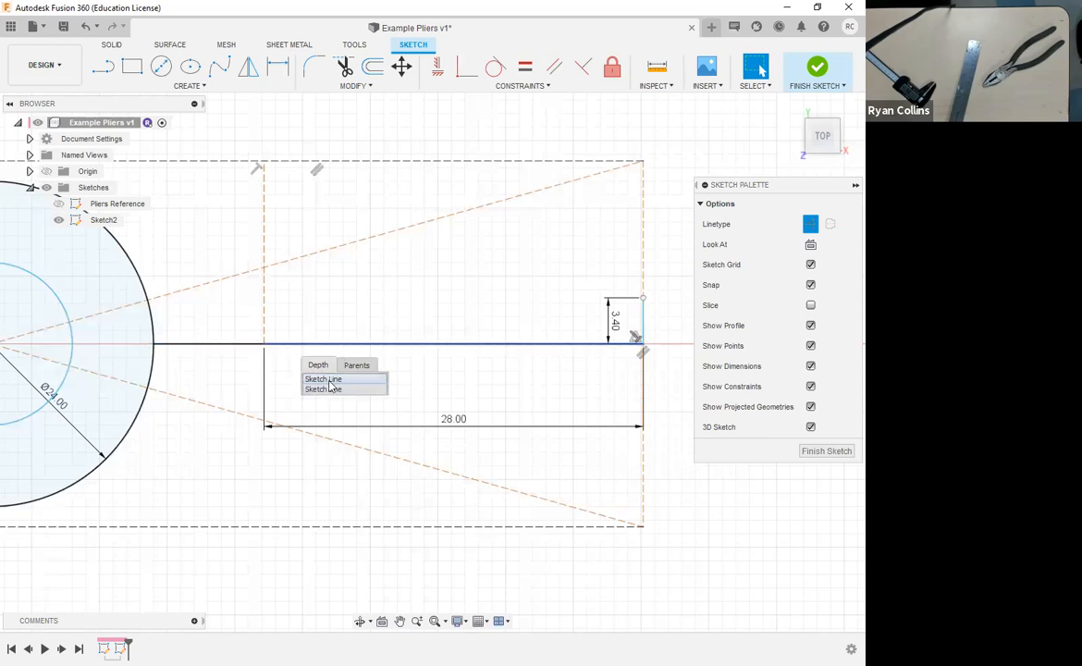
click(330, 380)
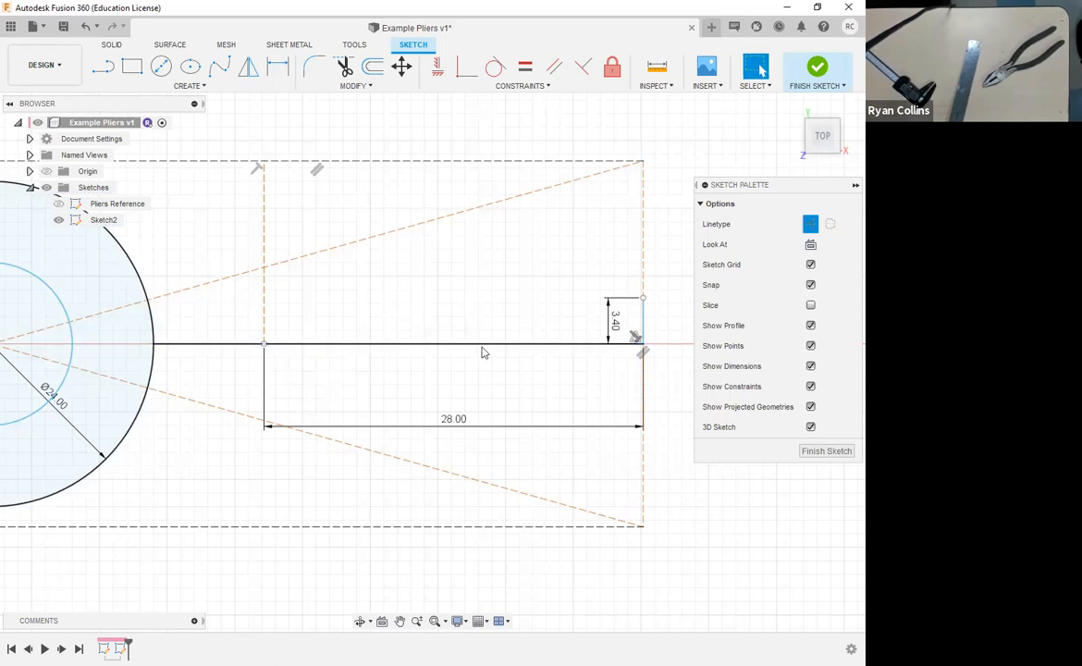
click(103, 67)
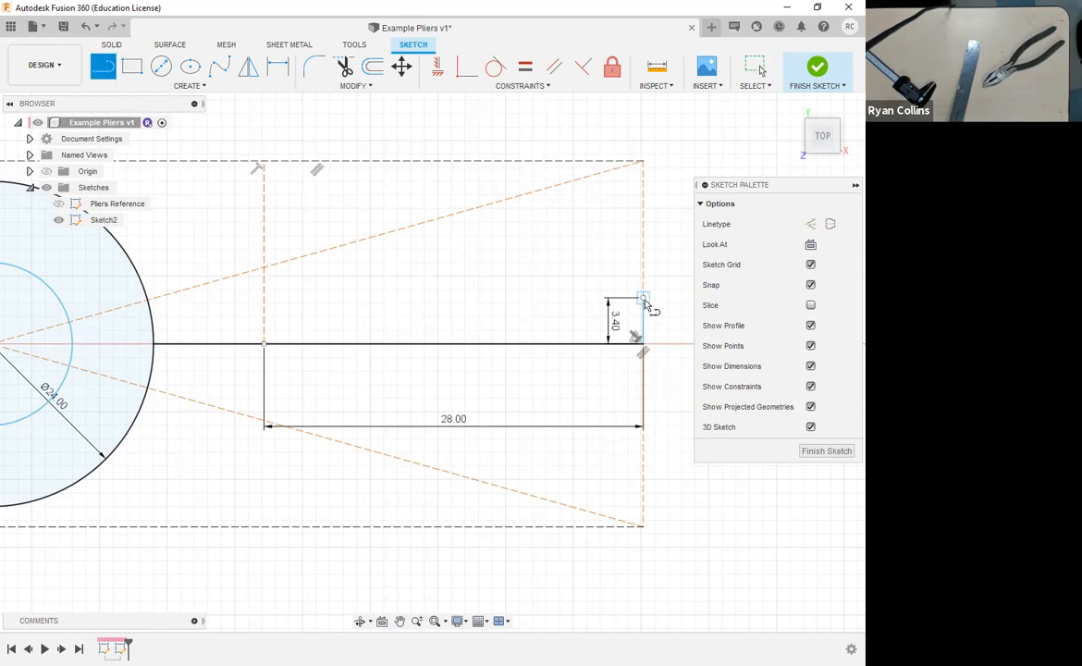
click(263, 164)
key(Escape)
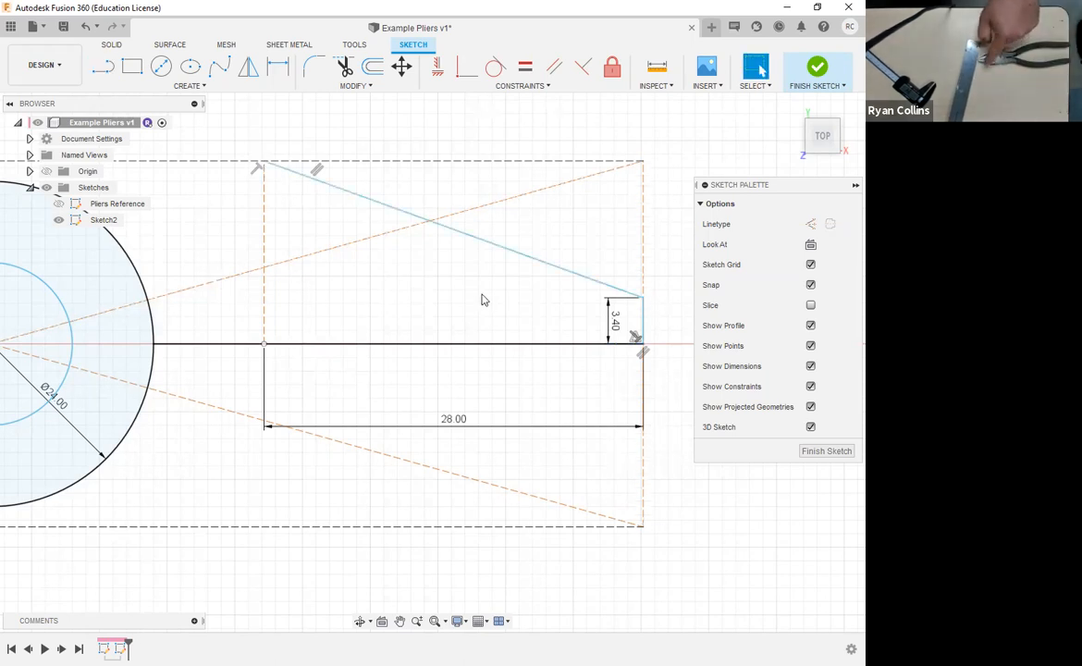
- Draw a solid horizontal line from the sloped line's upper end along the rectangle's top edge, past the far side of the 24 mm circle
middle_drag(322, 291, 559, 315)
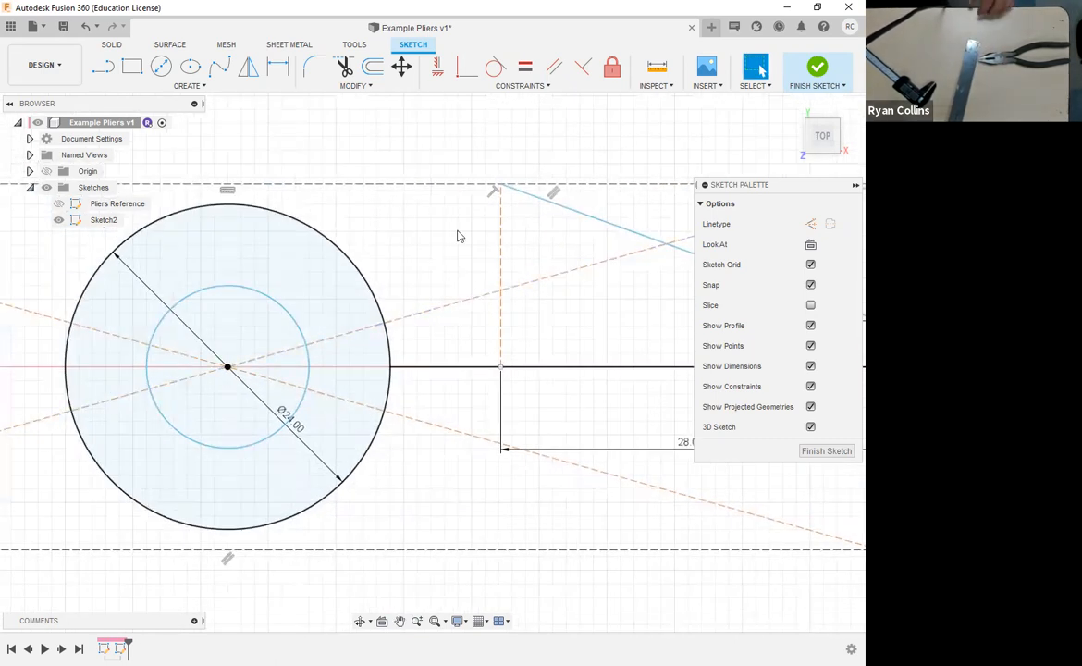
click(104, 67)
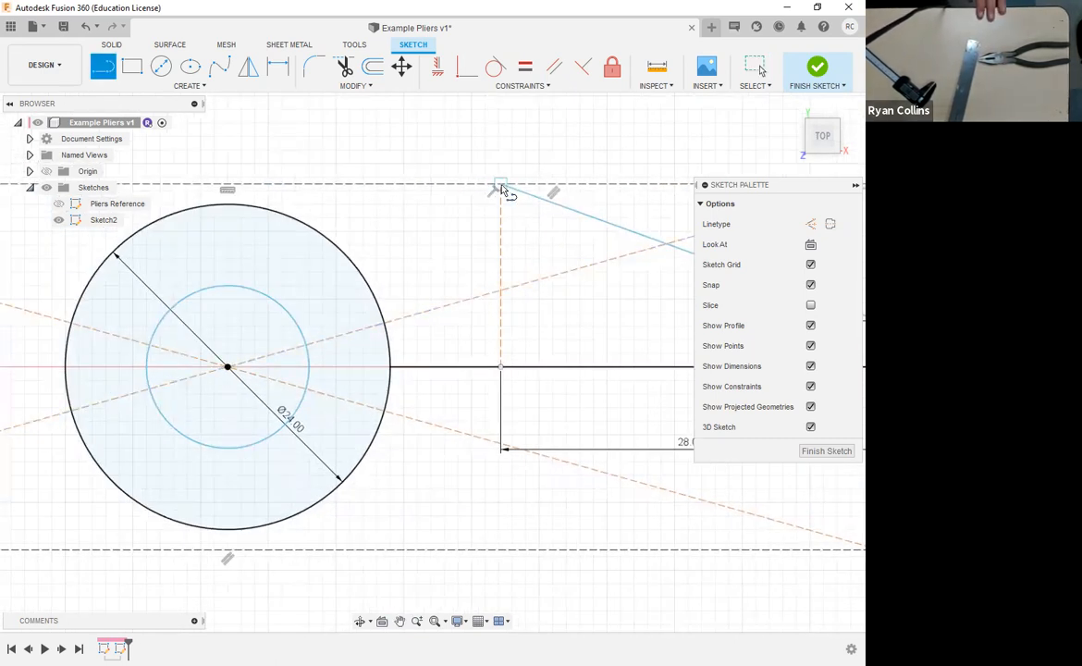
click(499, 184)
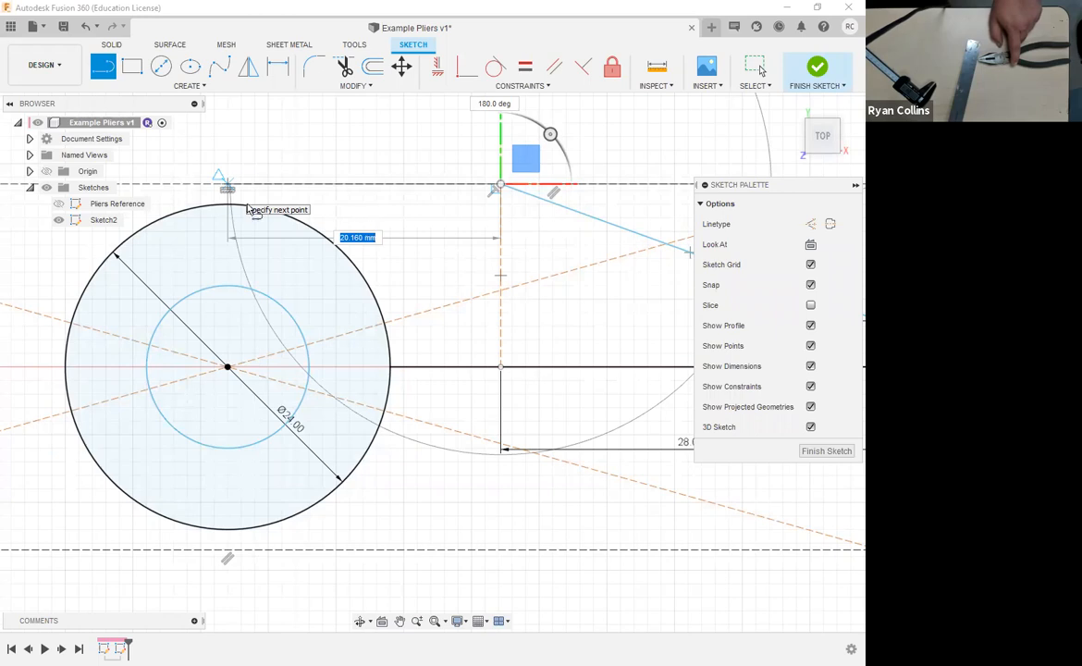
middle_drag(247, 206, 480, 229)
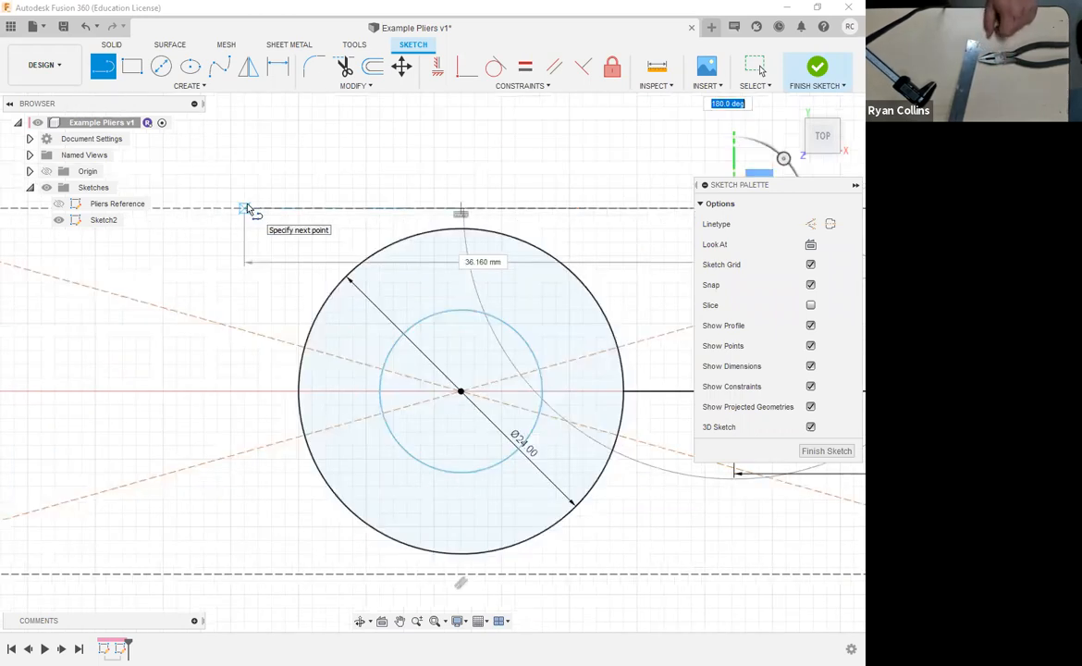
click(173, 212)
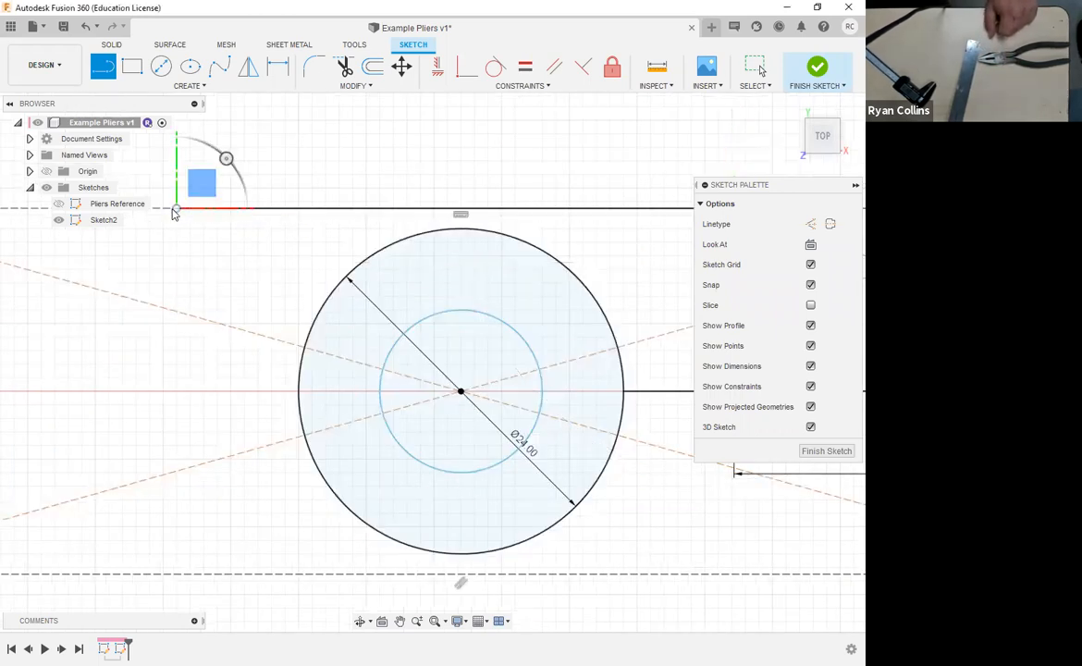
key(Escape)
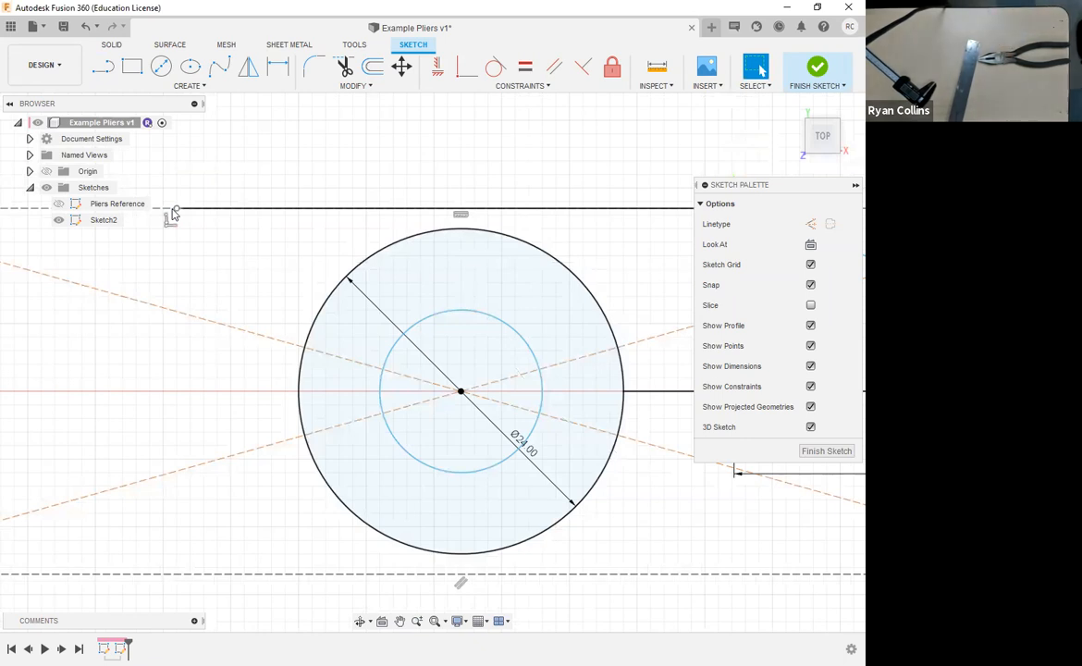
- Review the jaw outline, the pivot circles and the full layout rectangle of the sketch
click(535, 357)
scroll(640, 330, down, 2)
mouse_move(640, 330)
middle_down()
mouse_move(476, 304)
mouse_move(433, 312)
middle_up()
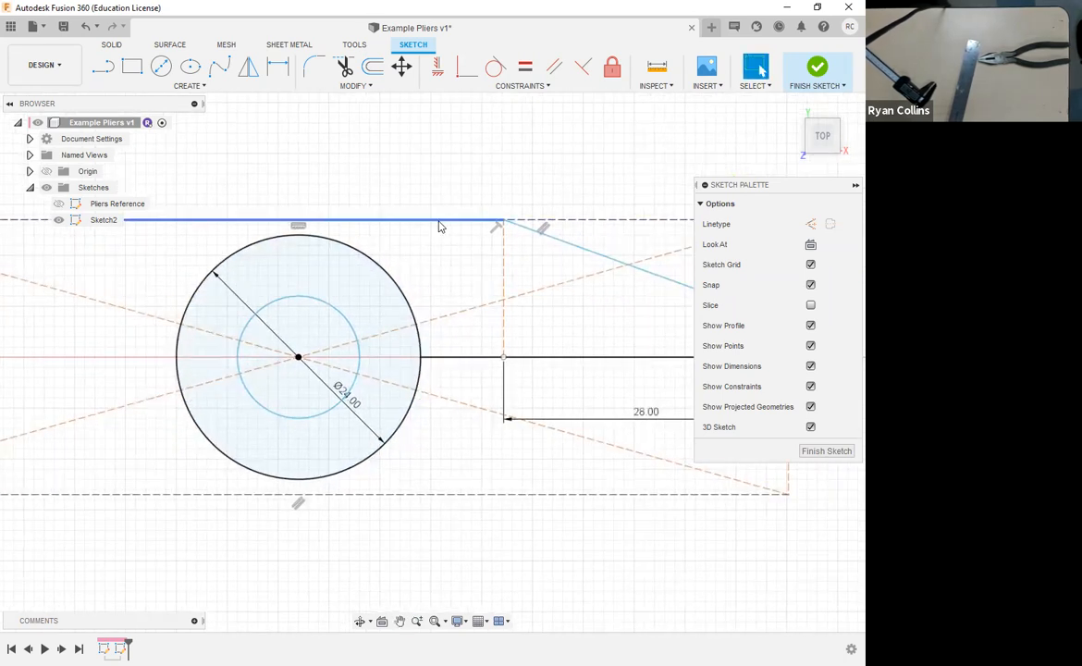
scroll(590, 357, down, 1)
scroll(590, 357, down, 1)
mouse_move(590, 357)
middle_down()
mouse_move(405, 287)
mouse_move(368, 289)
middle_up()
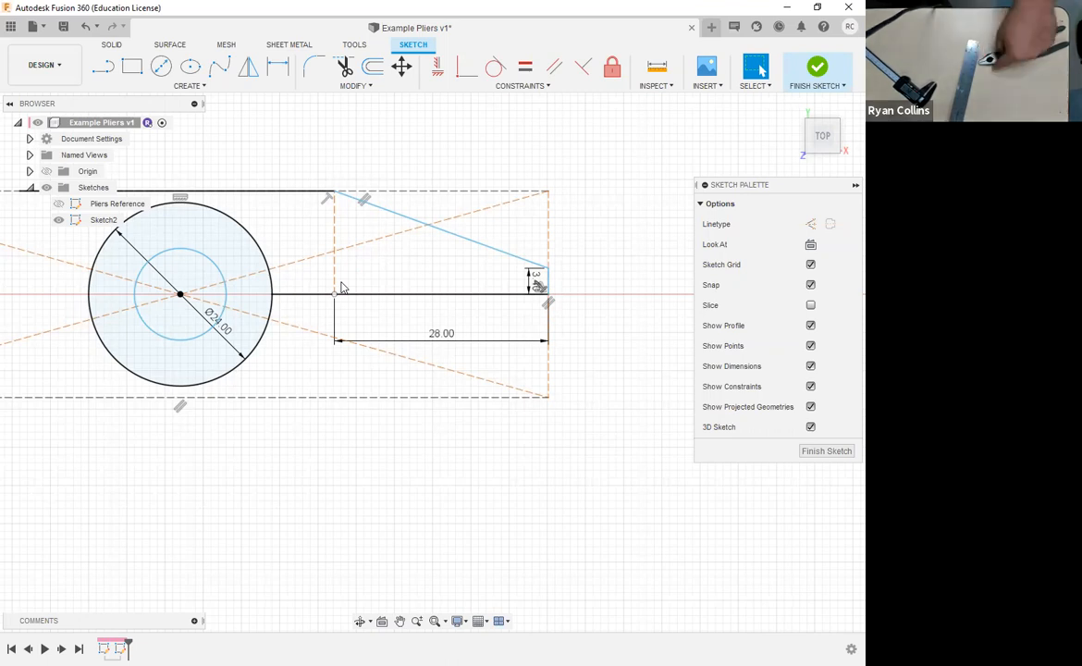
mouse_move(244, 388)
middle_down()
mouse_move(483, 440)
mouse_move(546, 433)
middle_up()
scroll(382, 444, down, 2)
middle_drag(282, 417, 299, 417)
scroll(298, 417, down, 1)
middle_drag(455, 366, 375, 318)
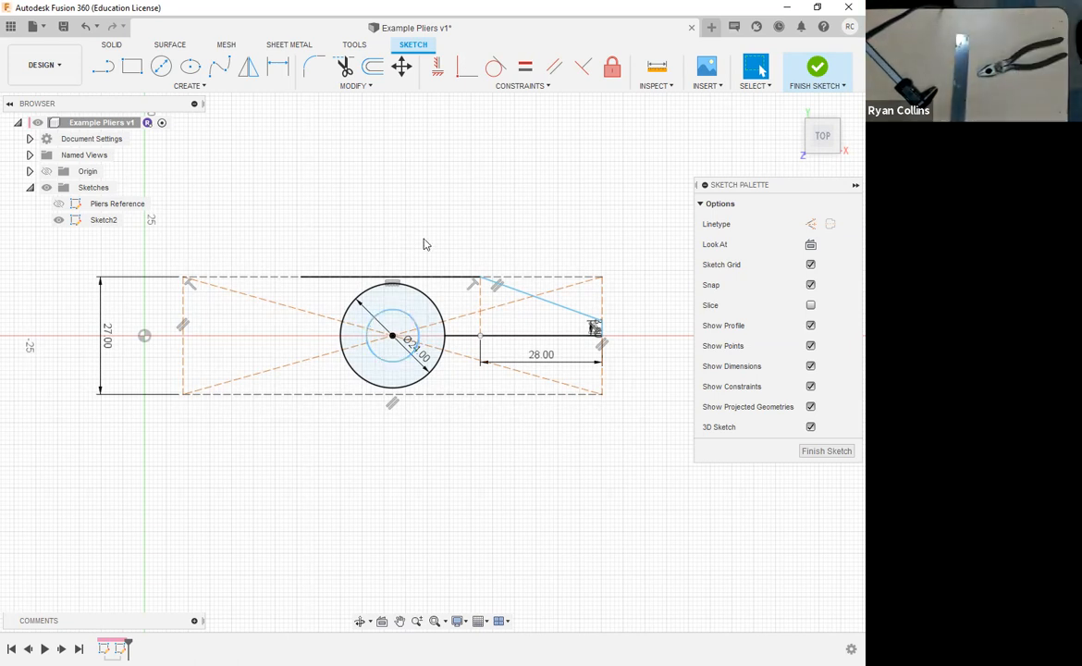
- Draw a vertical construction line from the circle's centre up past the rectangle's top edge
scroll(380, 325, up, 3)
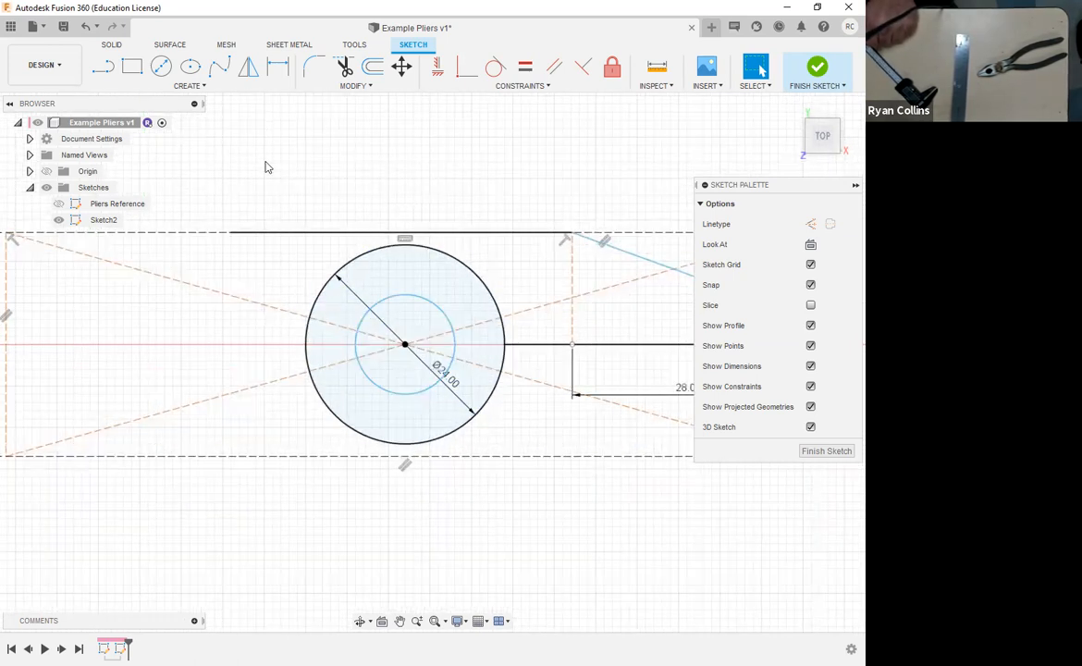
click(109, 76)
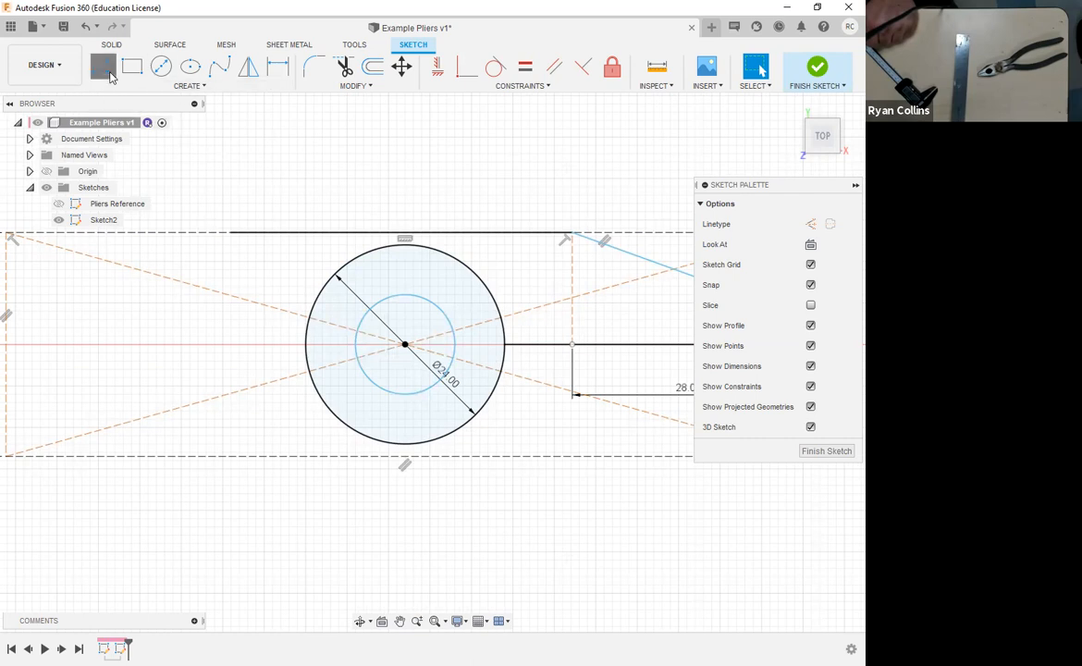
click(404, 344)
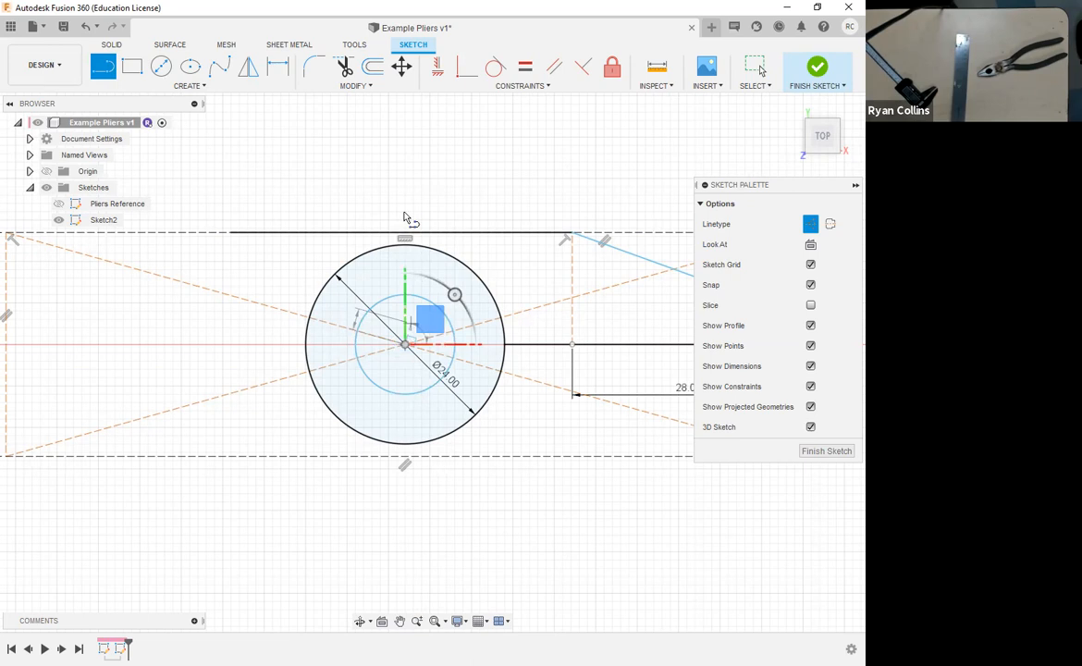
click(405, 214)
key(Escape)
scroll(449, 213, up, 3)
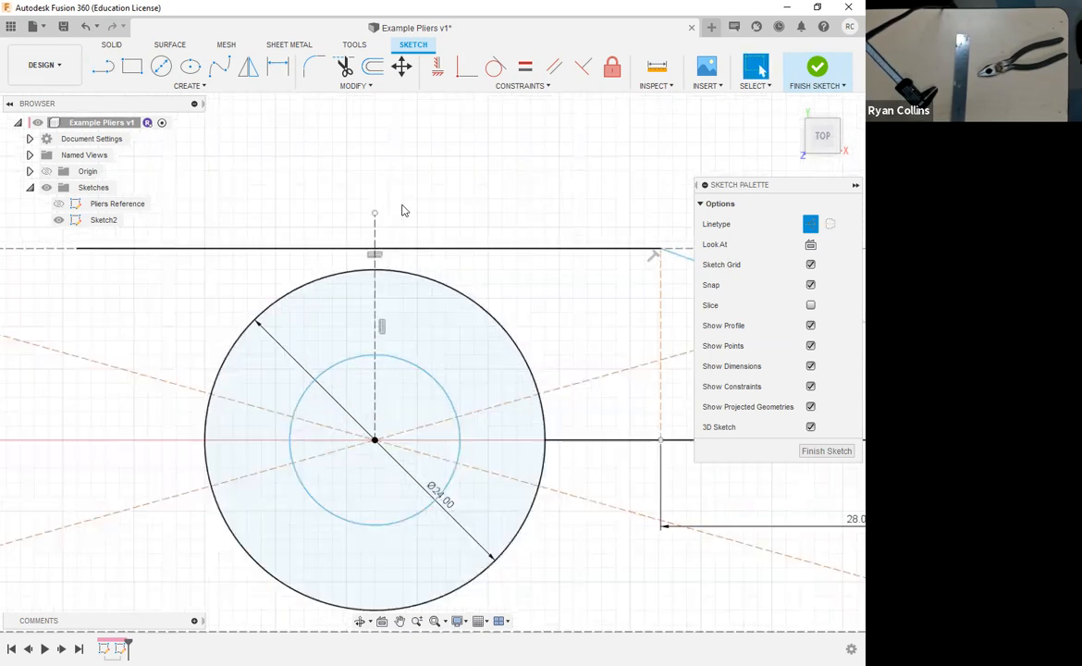
- Draw a solid 5 mm line rightward along the top edge from the vertical construction line, and a 10 mm line leftward from its end
right_click(277, 174)
click(297, 138)
click(375, 240)
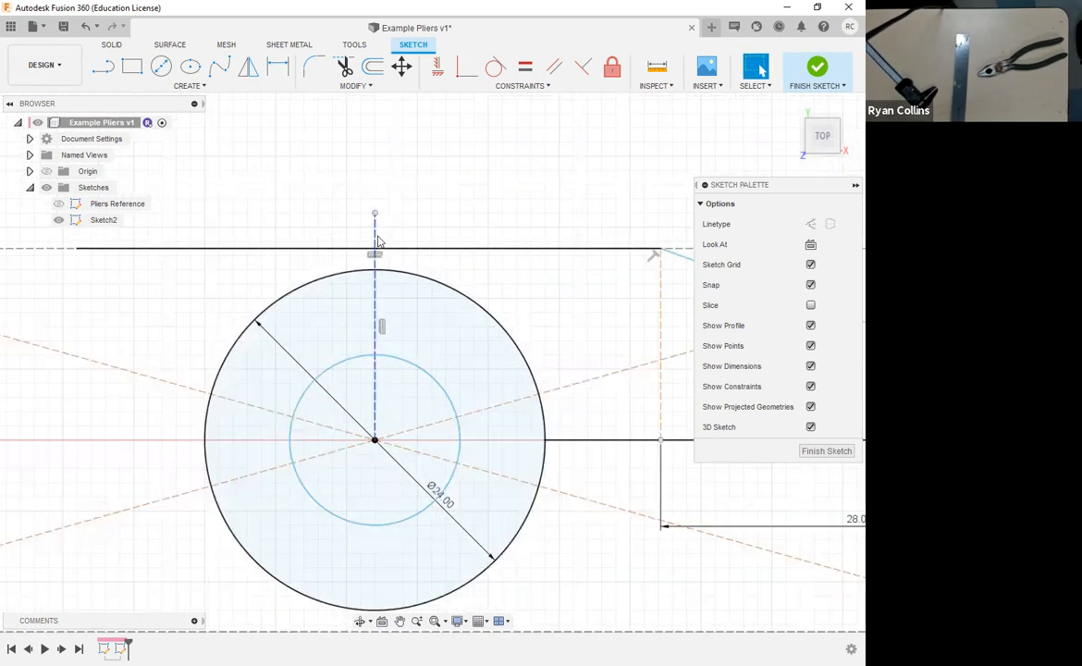
key(l)
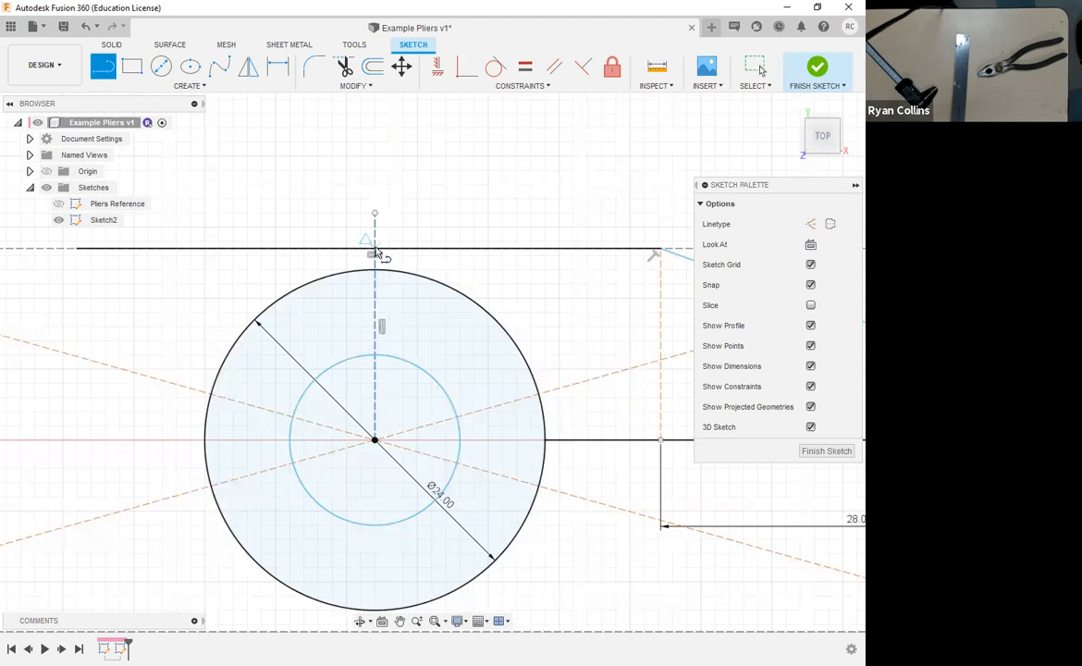
click(375, 249)
text(5)
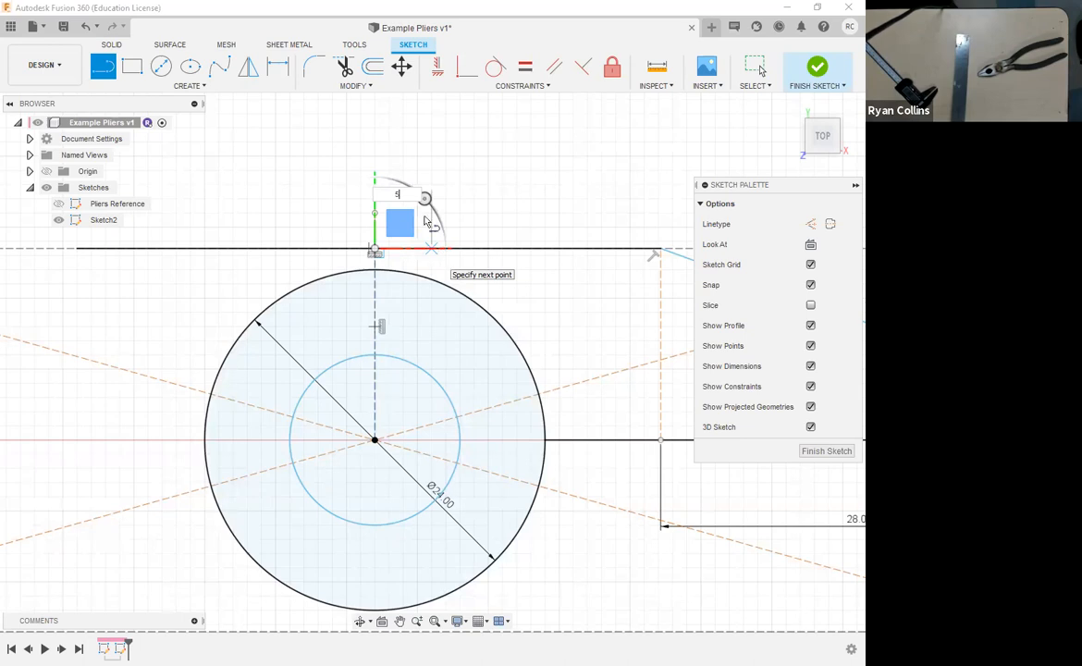
key(Return)
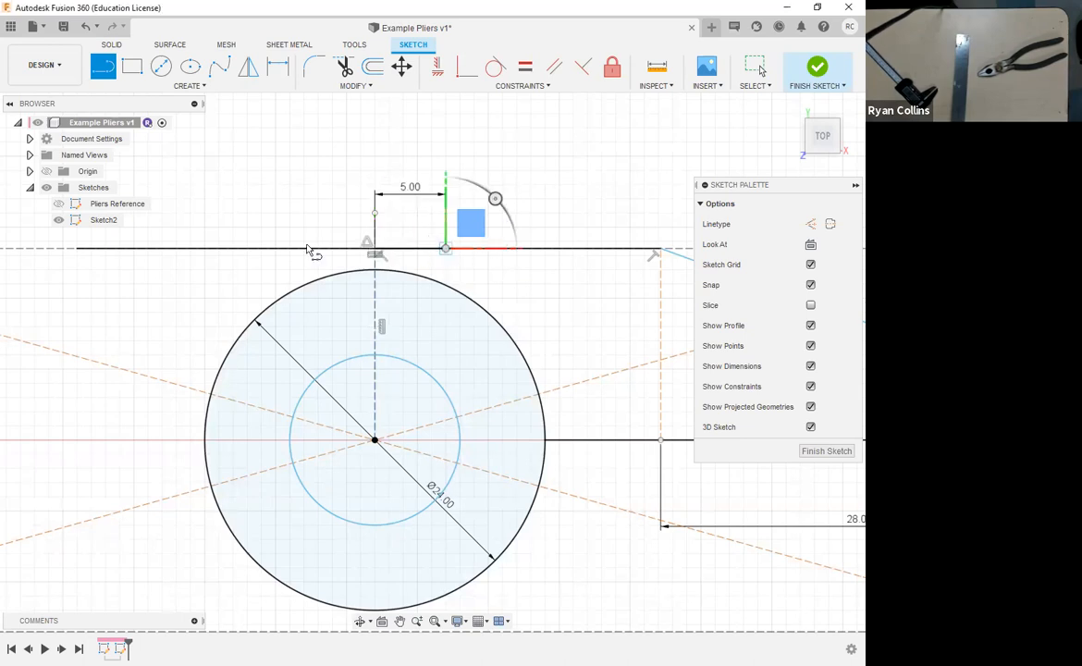
key(Escape)
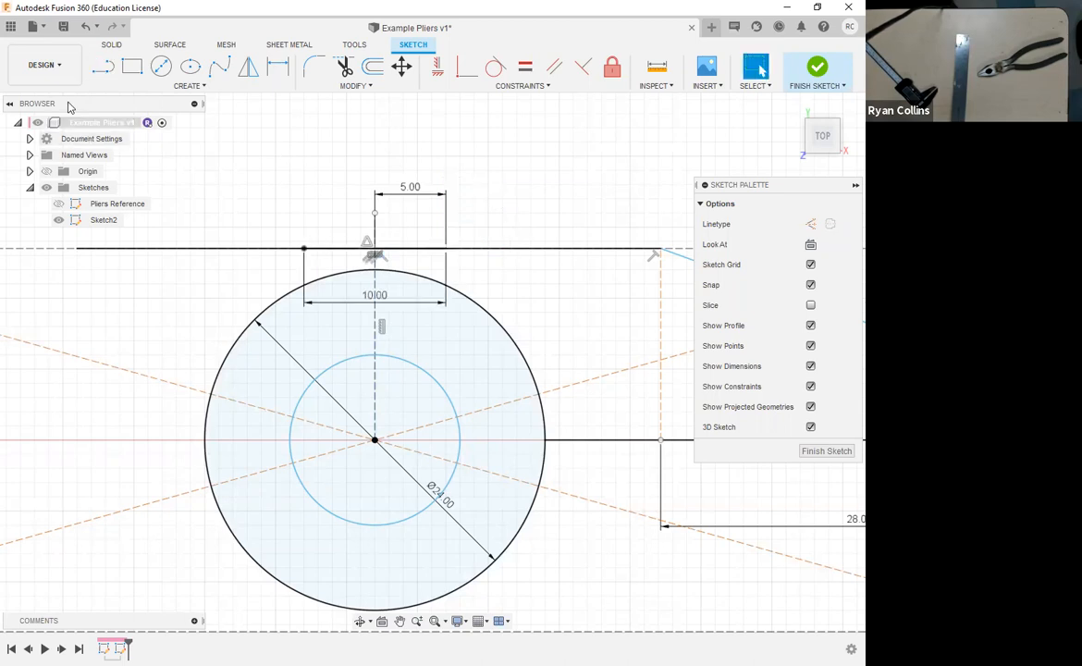
click(105, 66)
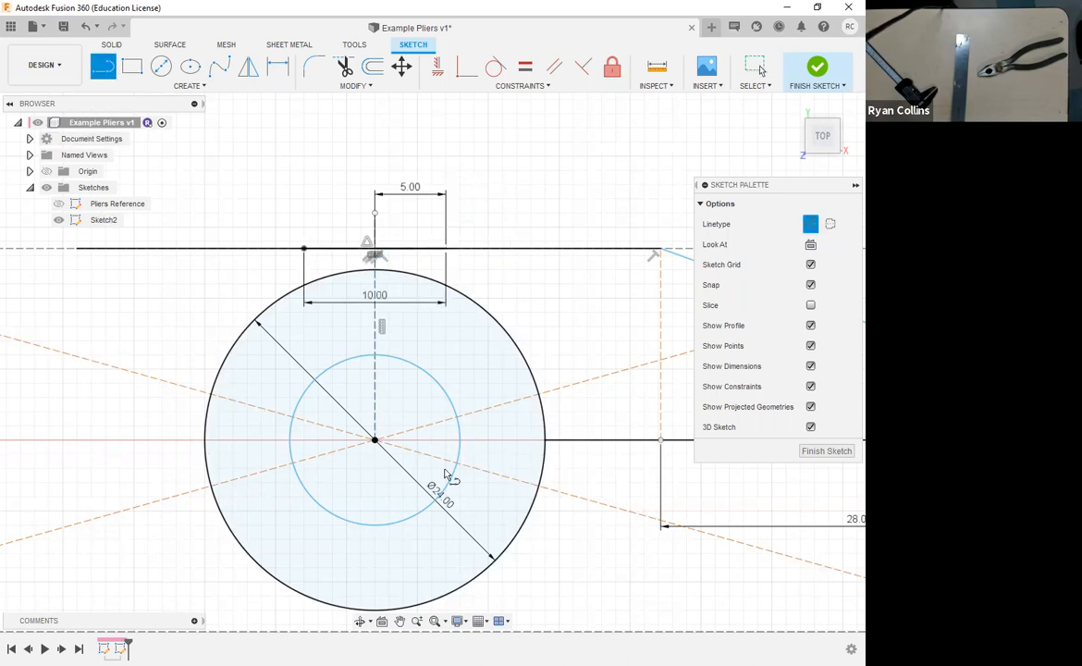
click(375, 441)
text(x)
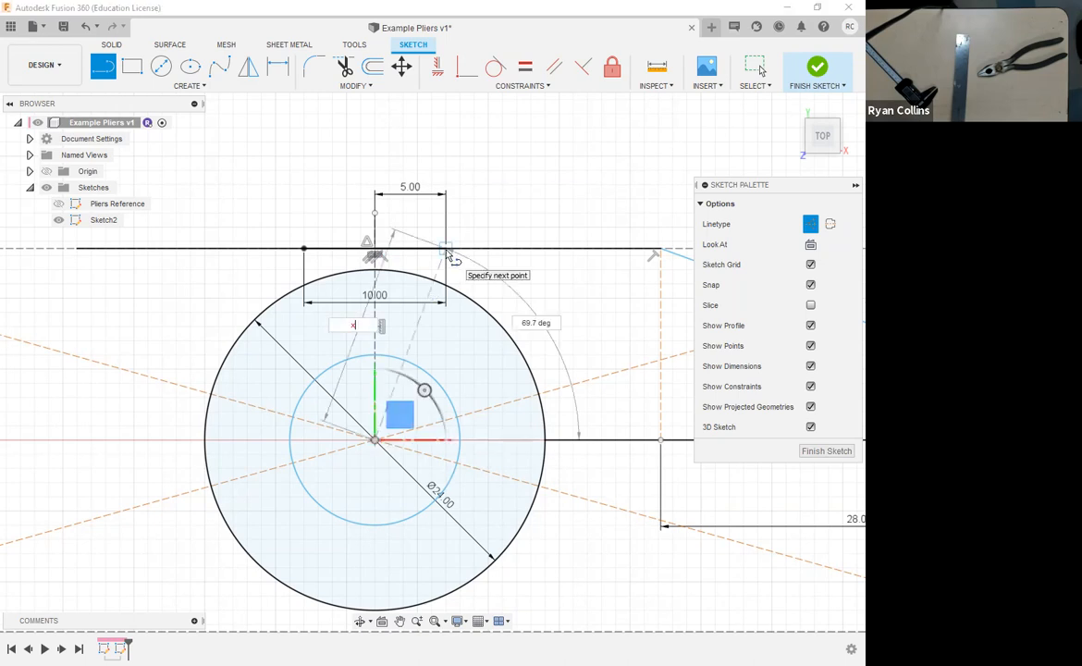
key(Escape)
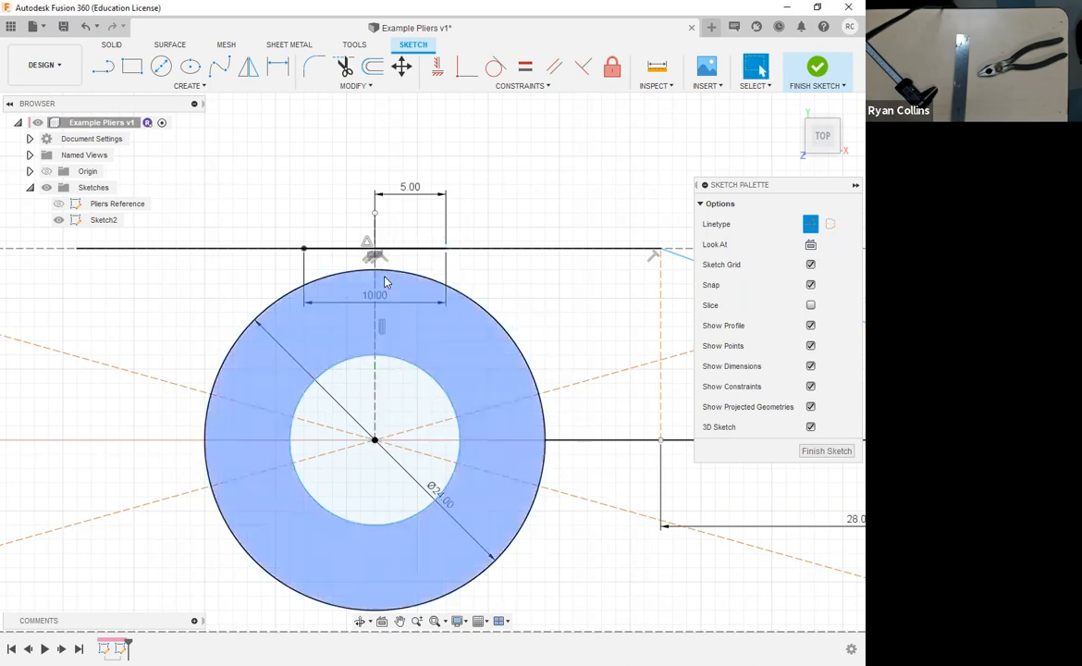
- Draw two solid lines from the circle's centre to both ends of the 10 mm line, forming a V
click(103, 67)
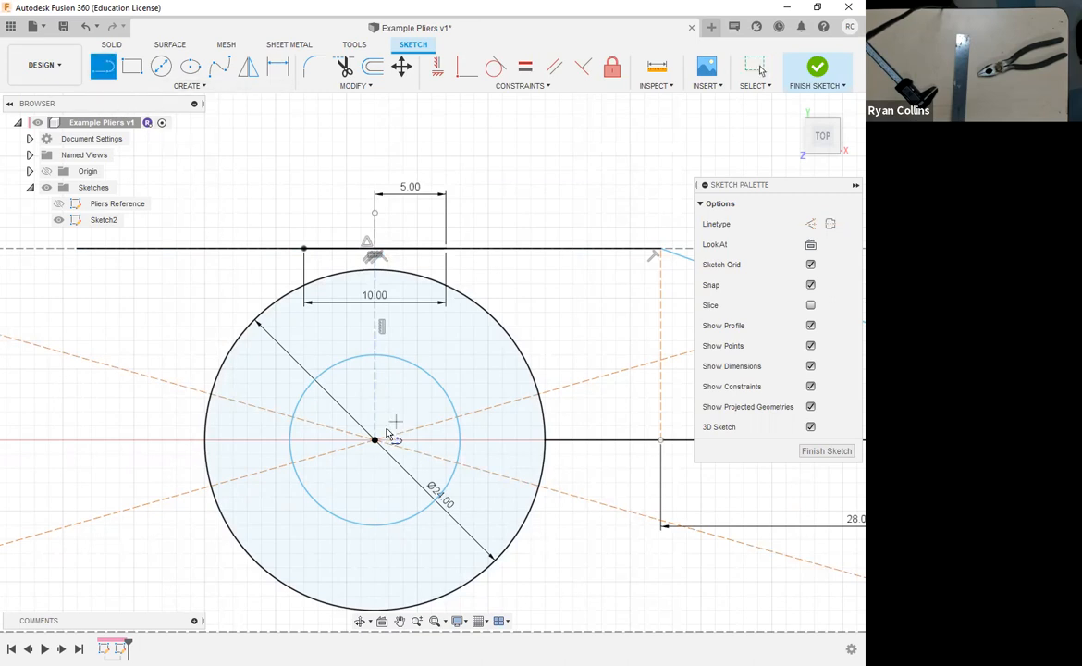
click(445, 249)
key(Escape)
key(l)
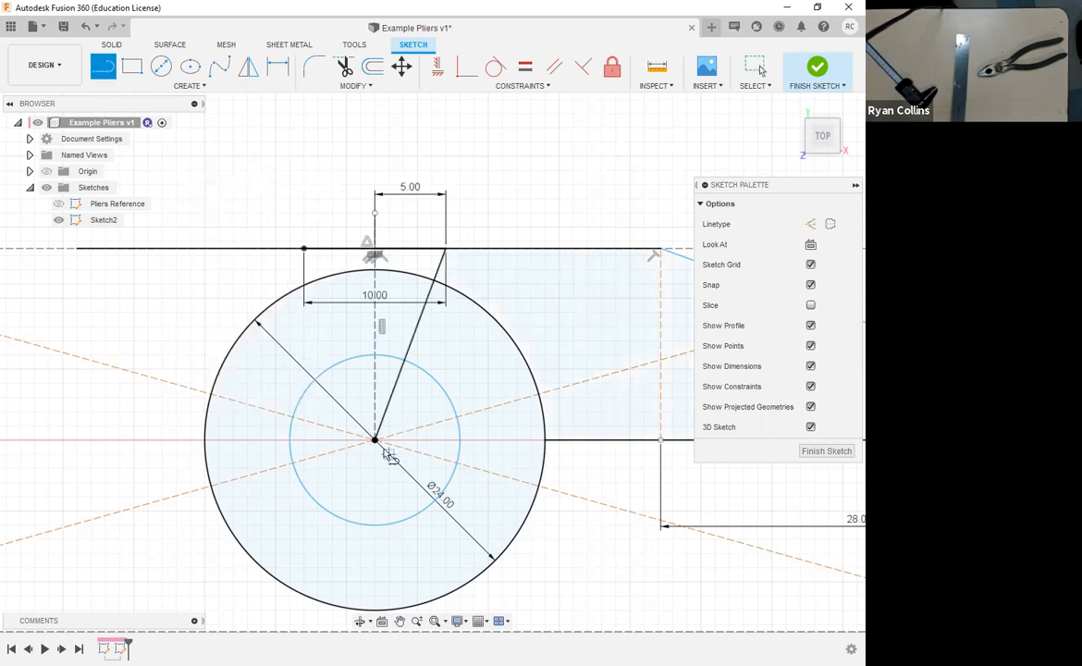
click(375, 440)
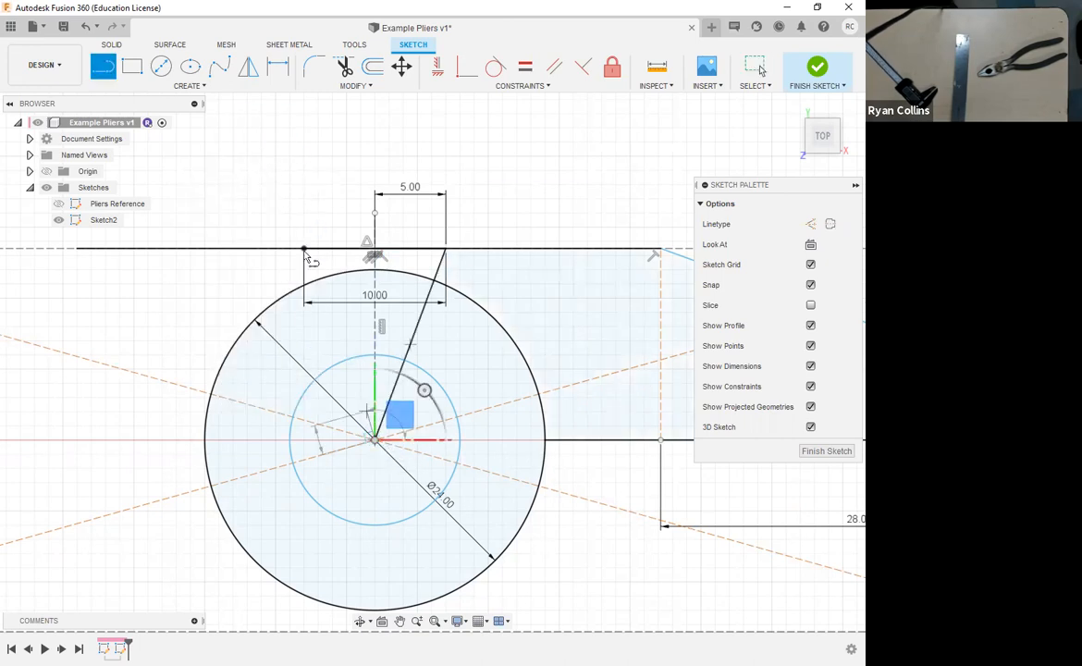
click(304, 248)
key(Escape)
mouse_move(523, 361)
middle_down()
mouse_move(419, 362)
mouse_move(306, 336)
middle_up()
scroll(425, 362, down, 3)
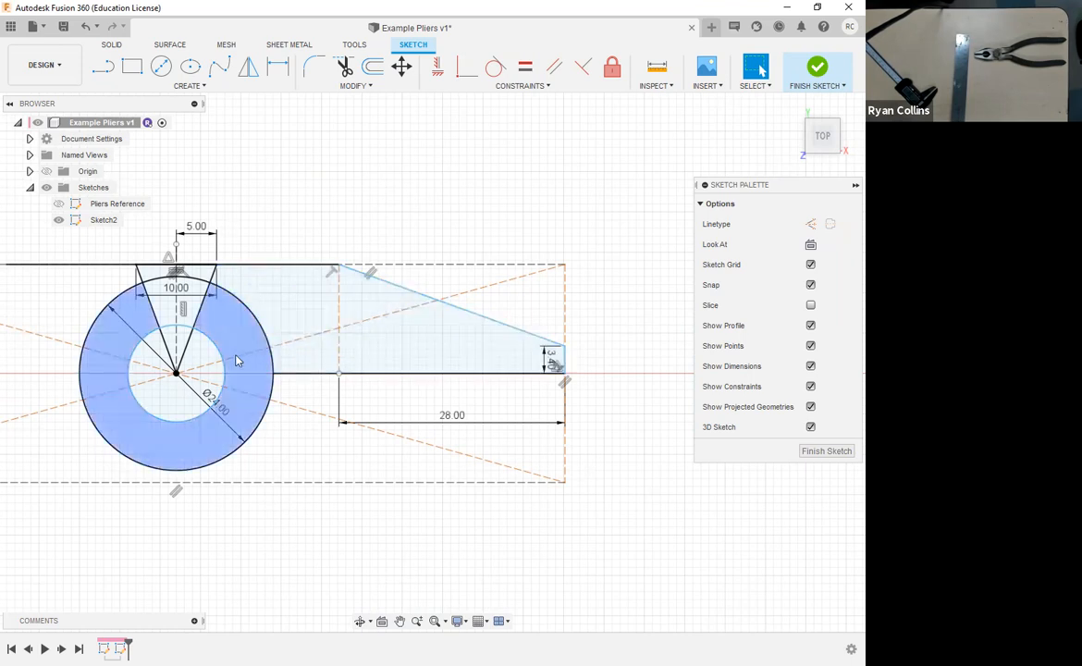
scroll(136, 288, up, 1)
scroll(147, 290, up, 3)
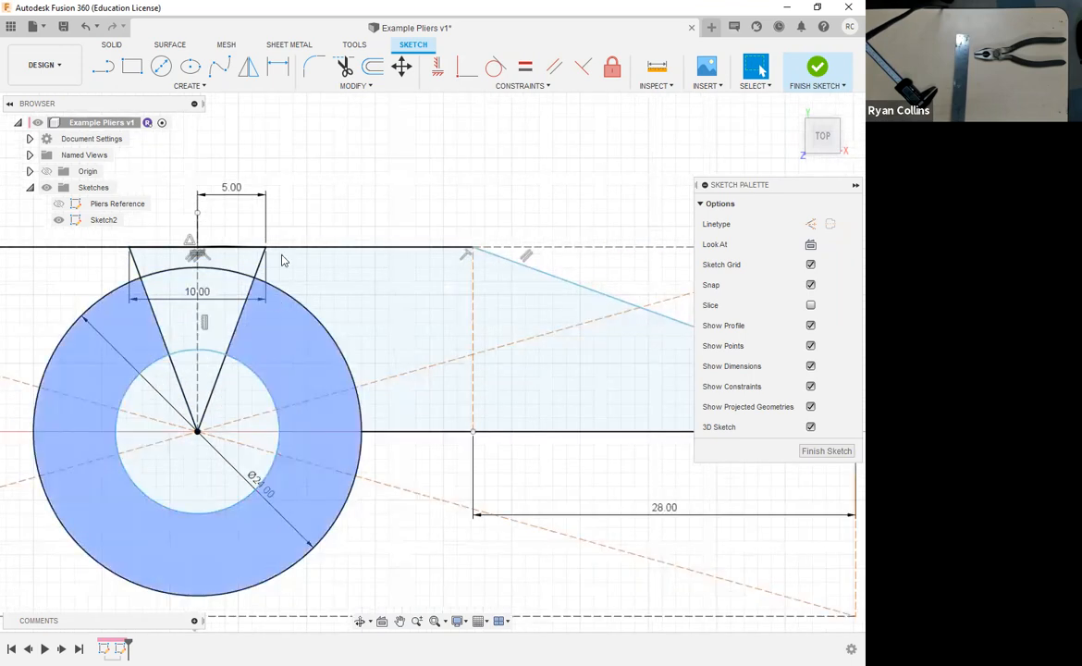
- Draw a solid 10 mm line leftward along the rectangle's top edge from the V's upper left corner
scroll(200, 360, down, 3)
middle_drag(244, 368, 433, 384)
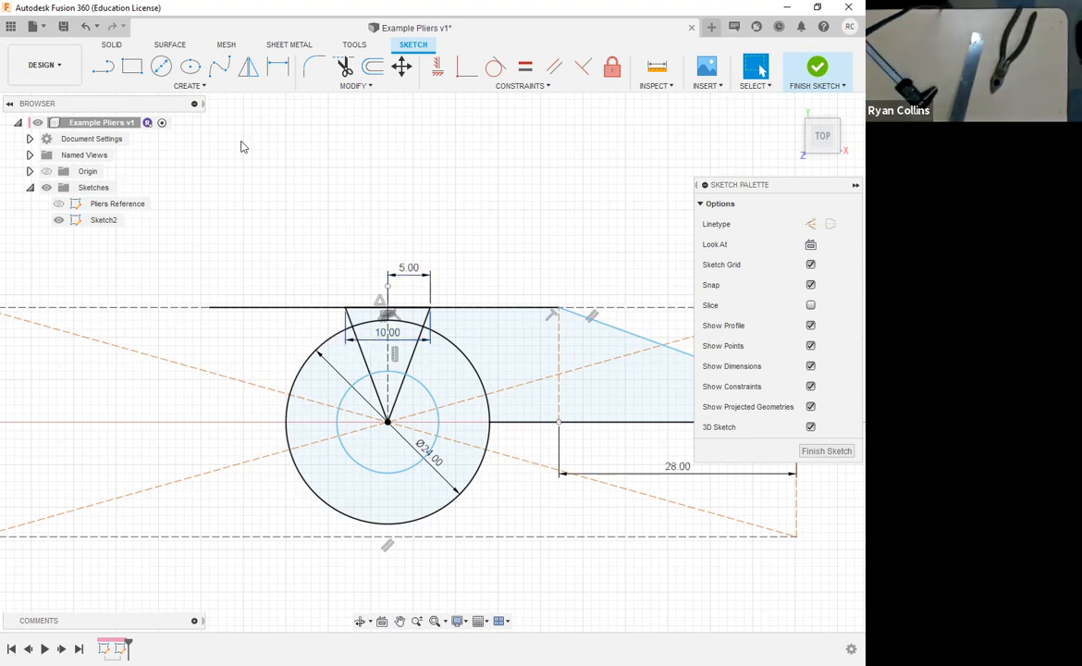
click(116, 66)
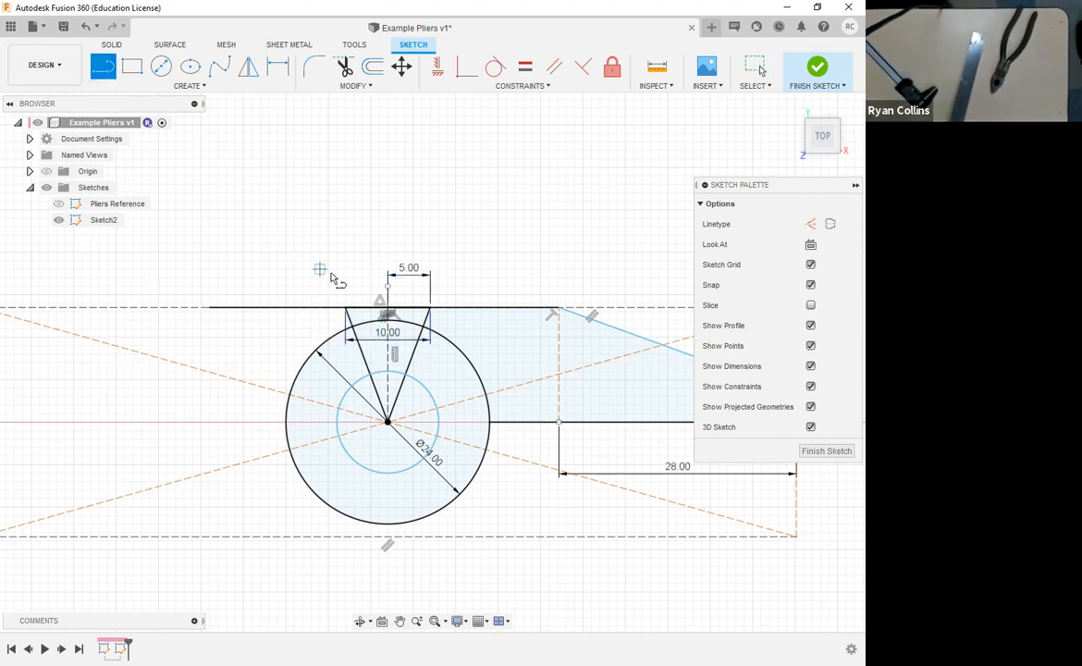
click(345, 307)
text(10)
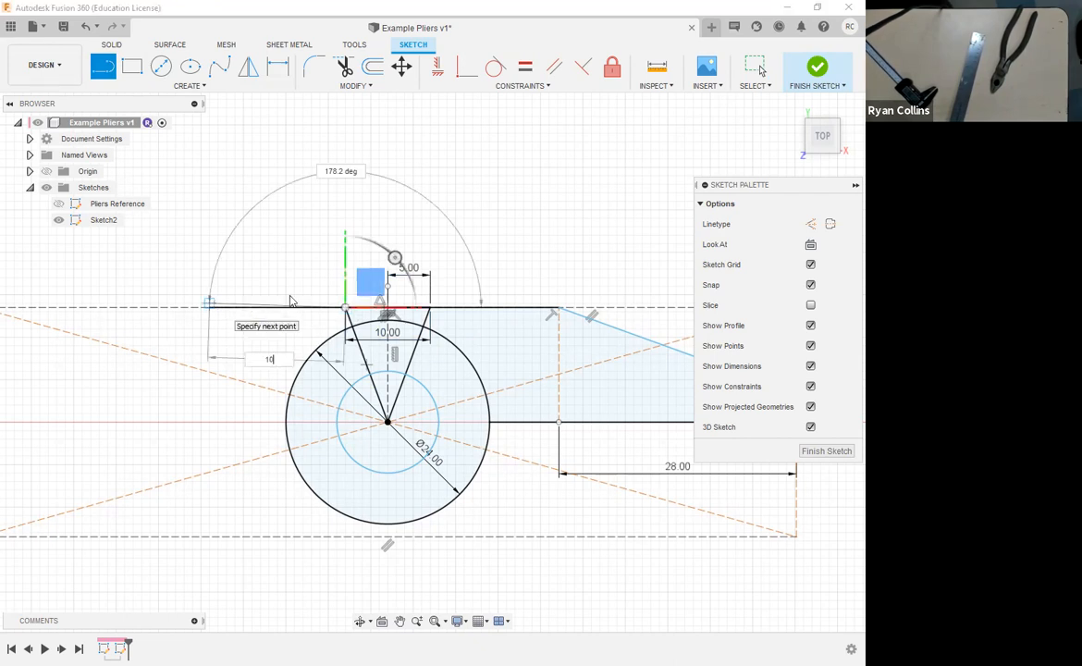
key(Return)
key(Escape)
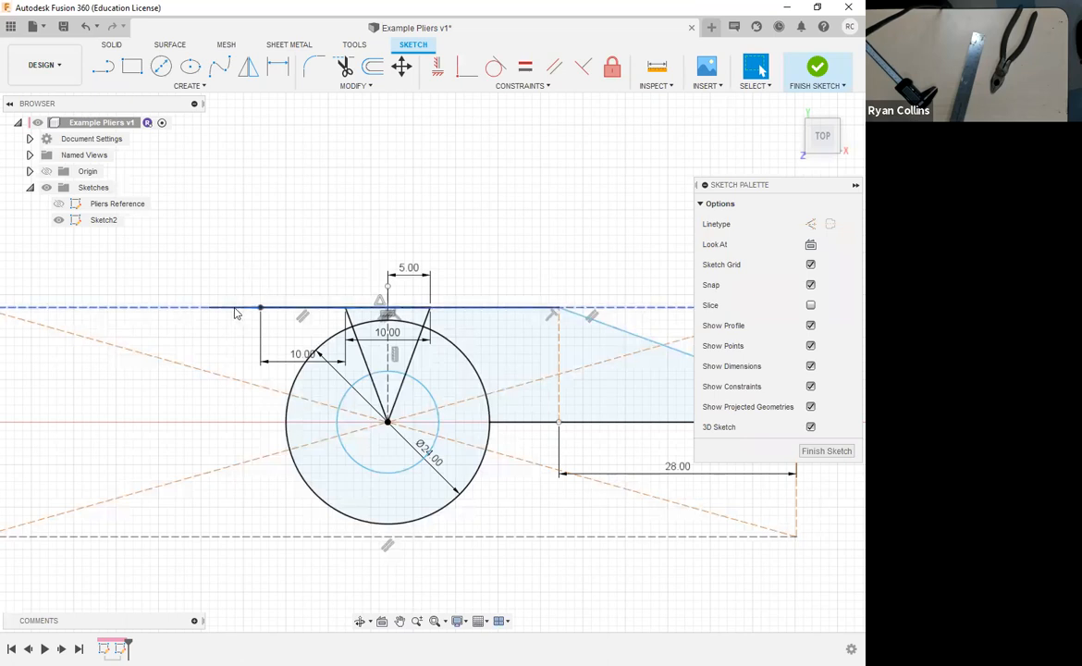
- Replace the overlong solid line along the rectangle's top edge with one from the sloped jaw line's upper end to the V's upper right corner
click(235, 312)
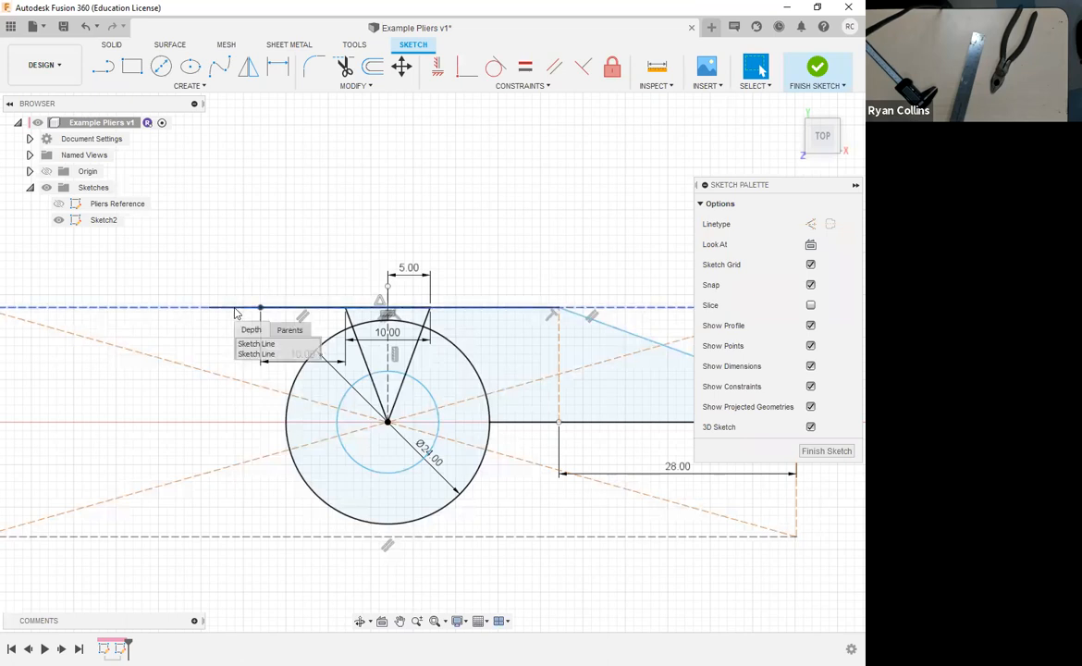
click(257, 358)
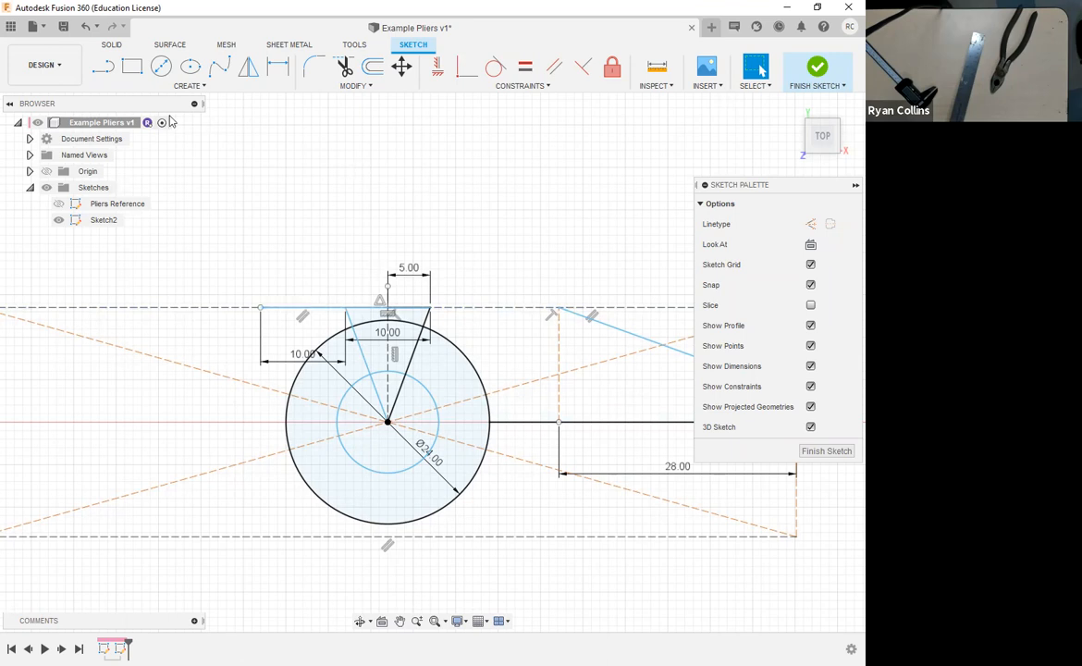
click(103, 66)
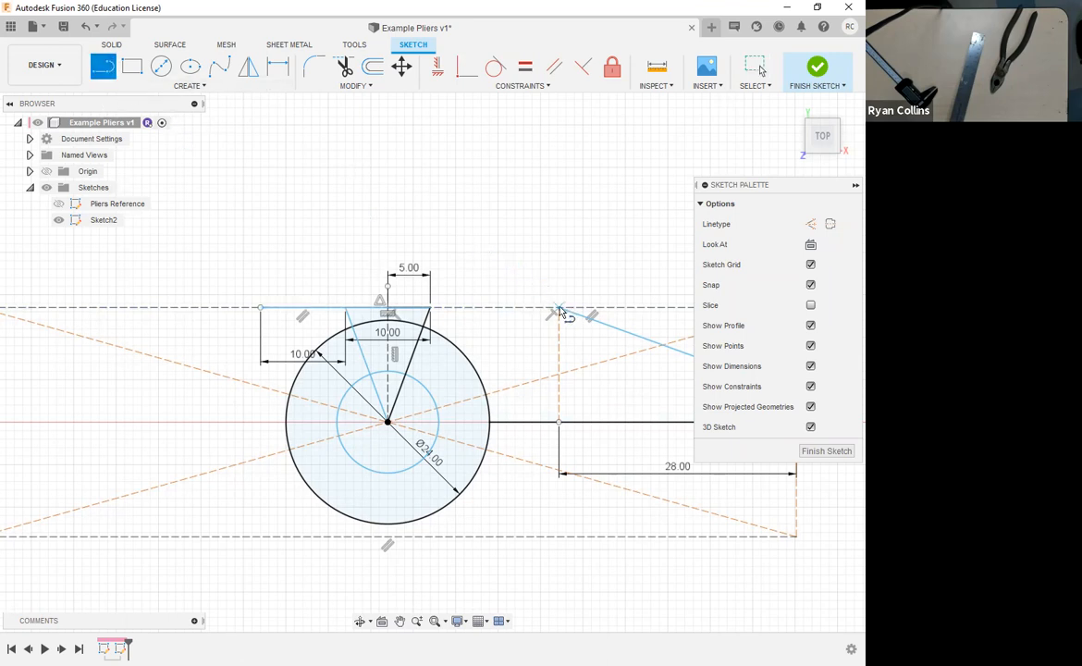
click(559, 307)
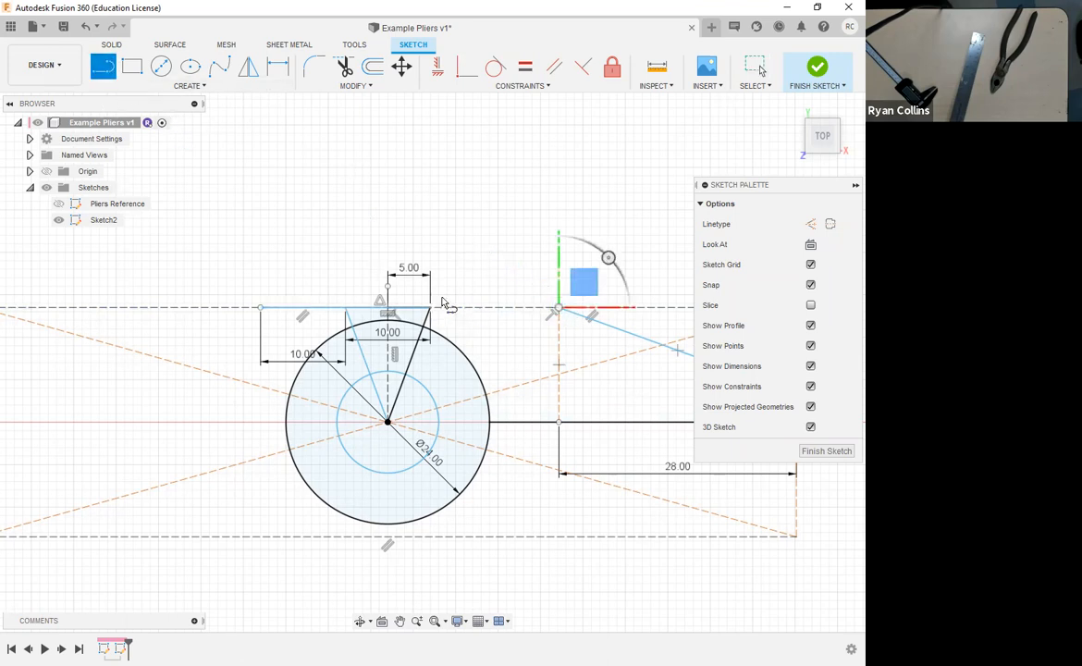
click(429, 307)
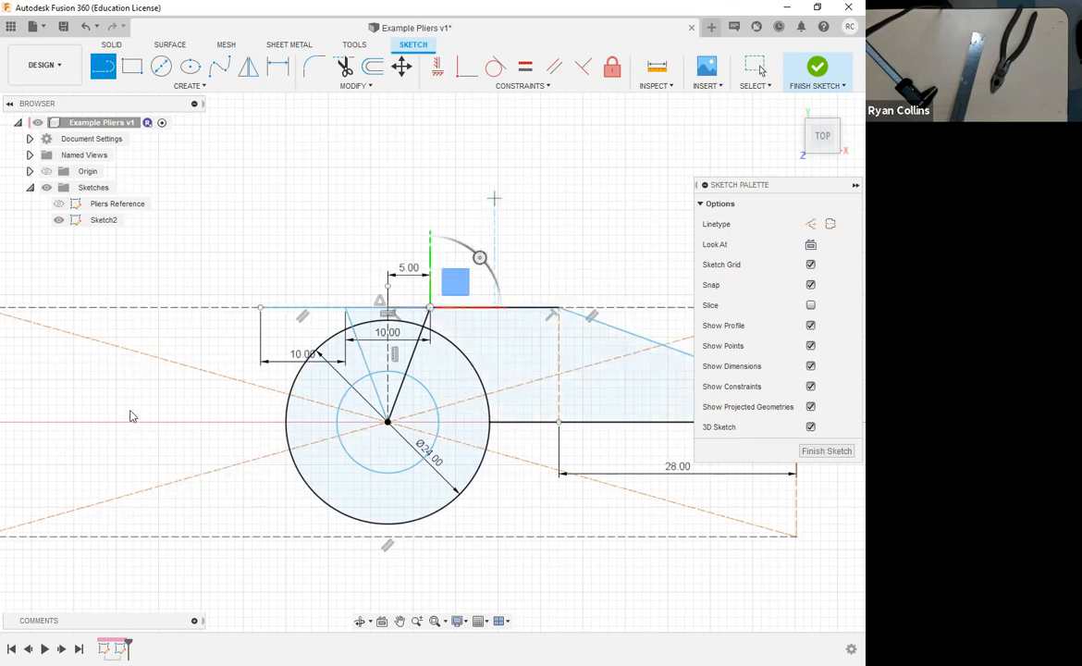
key(Escape)
- Make the hidden Pliers Reference sketch visible alongside the current sketch
scroll(129, 413, up, 3)
middle_drag(139, 453, 383, 459)
scroll(374, 463, down, 4)
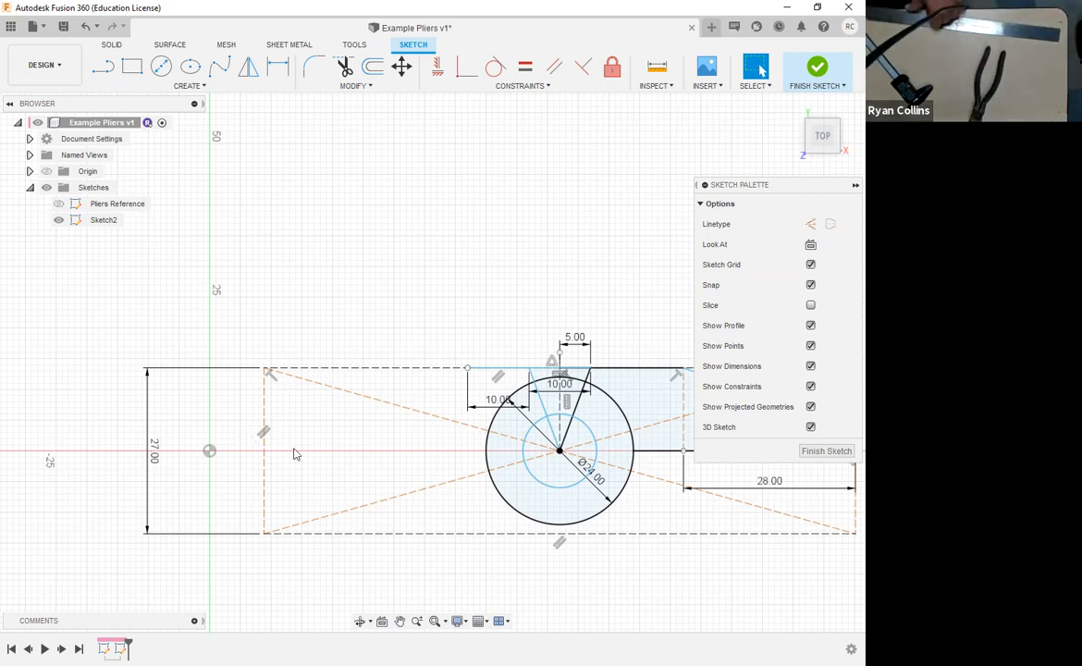
scroll(294, 453, down, 5)
click(63, 205)
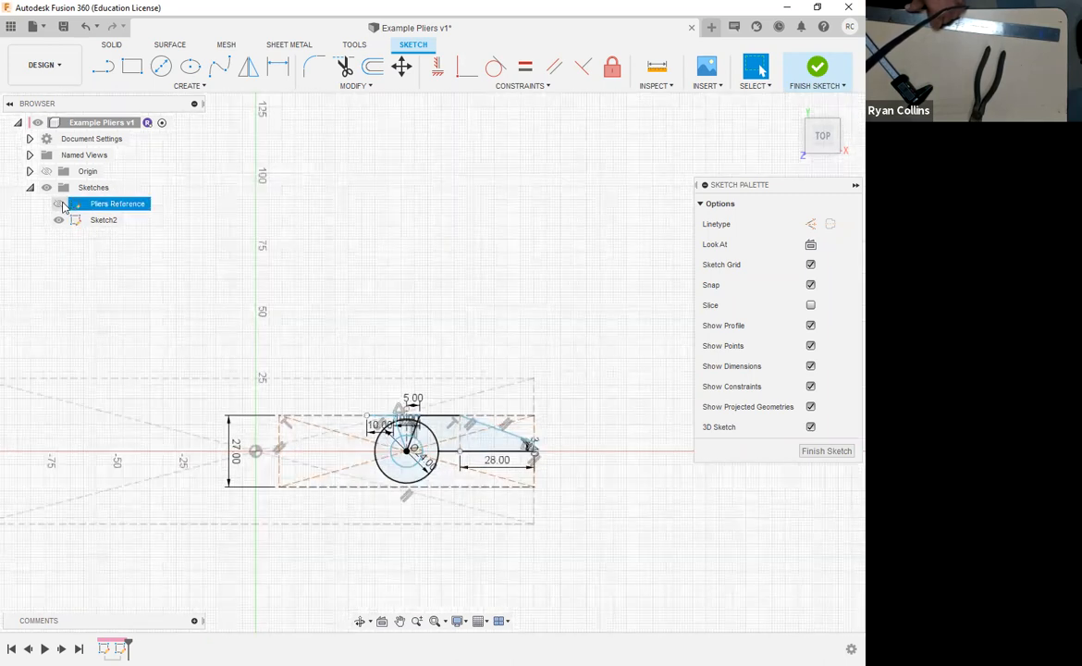
click(165, 438)
scroll(121, 439, down, 3)
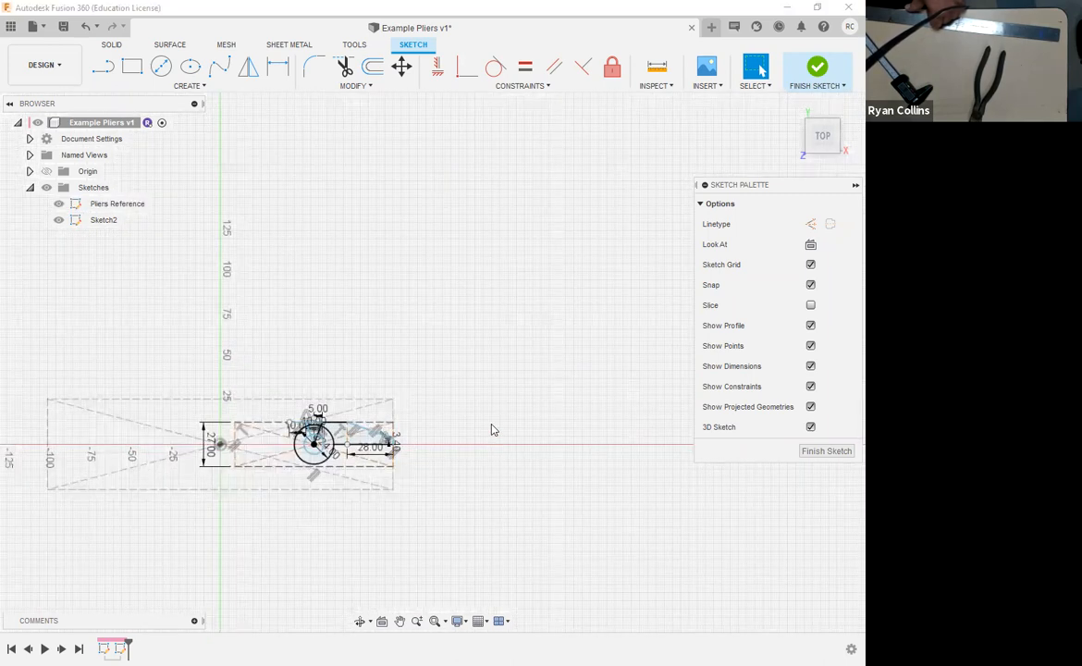
middle_drag(364, 362, 451, 355)
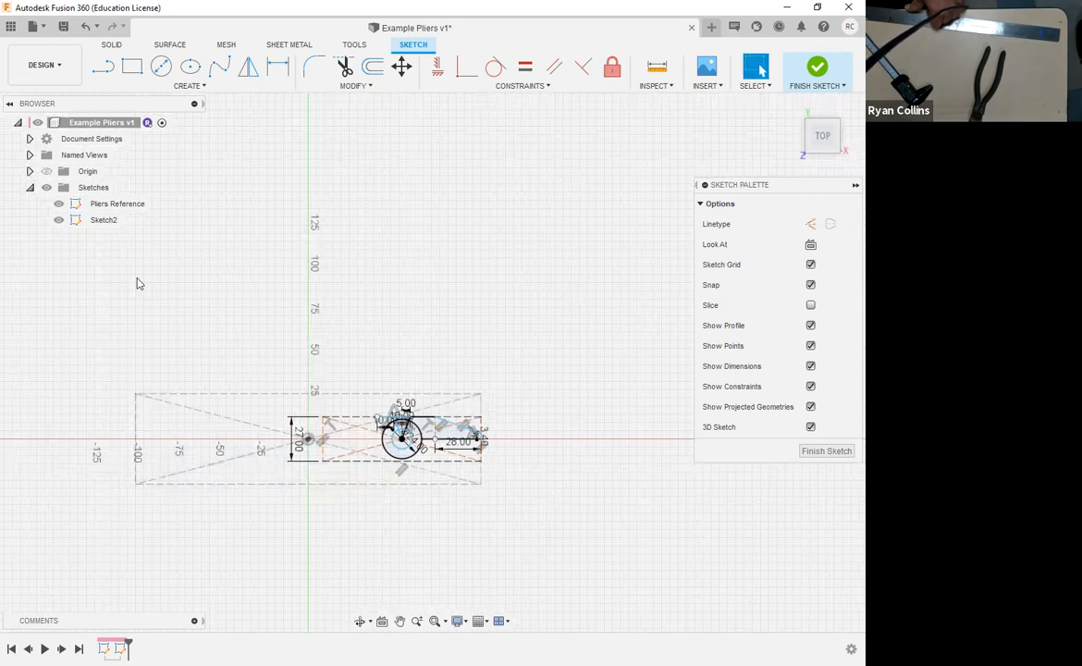
- Draw a 10 mm construction line straight down from the midpoint of the outer reference rectangle's left edge
click(104, 67)
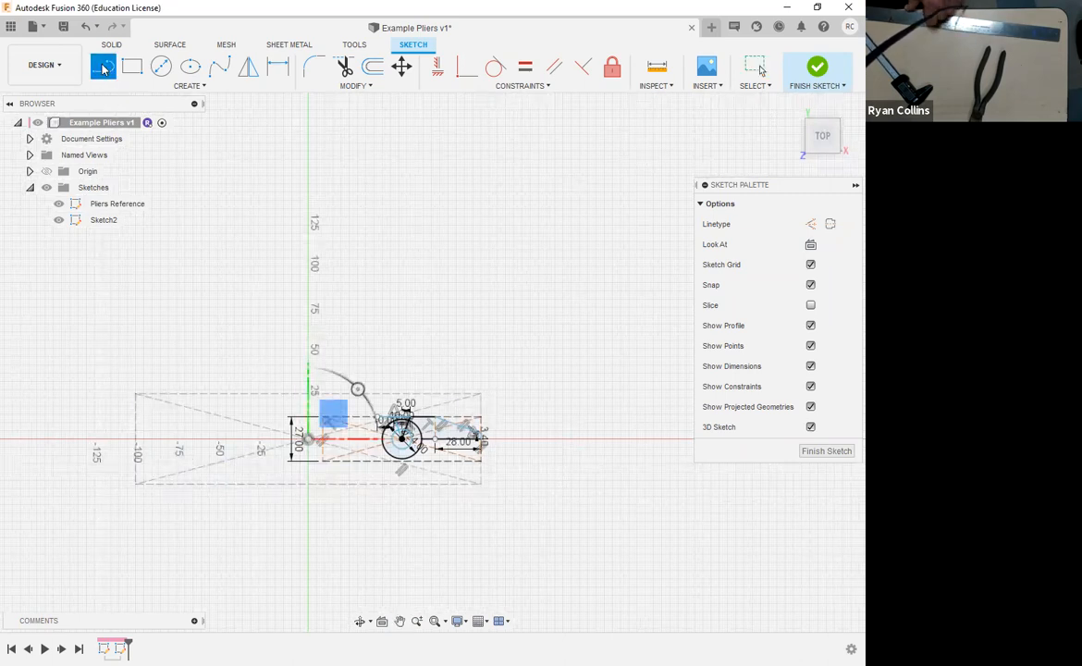
click(136, 439)
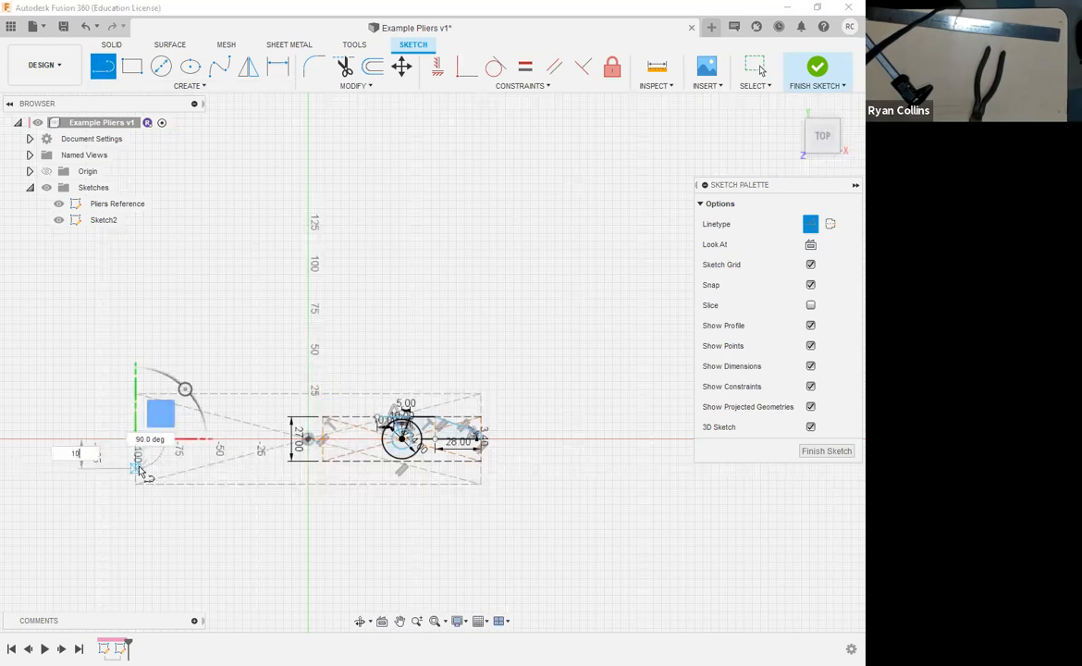
key(Tab)
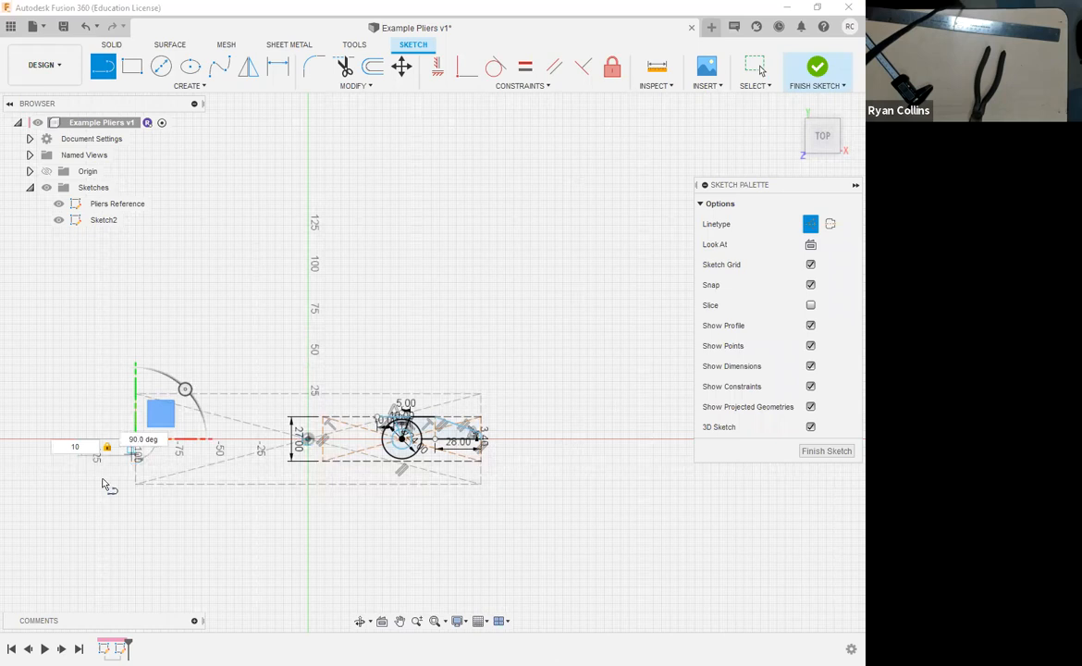
key(Return)
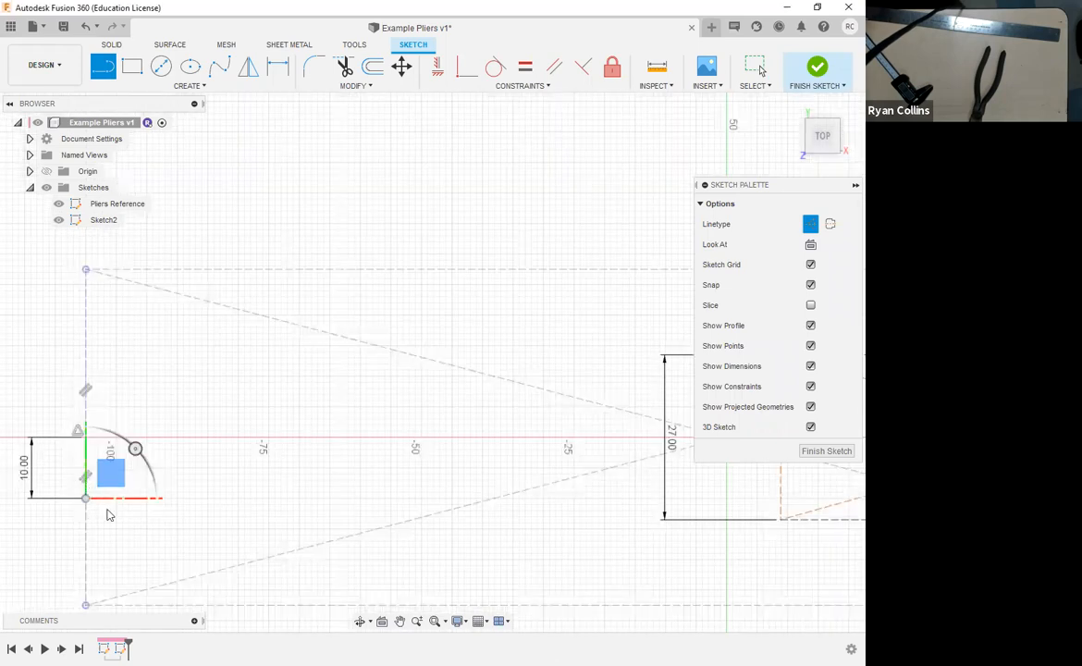
key(Escape)
scroll(219, 544, down, 4)
middle_drag(280, 473, 231, 484)
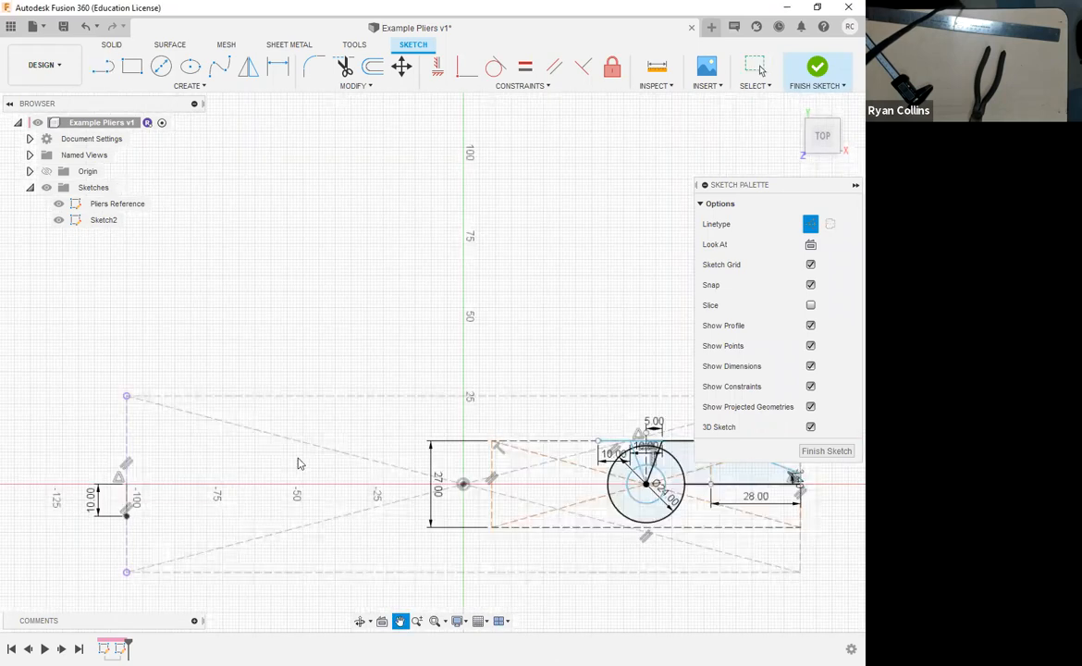
middle_drag(275, 424, 159, 368)
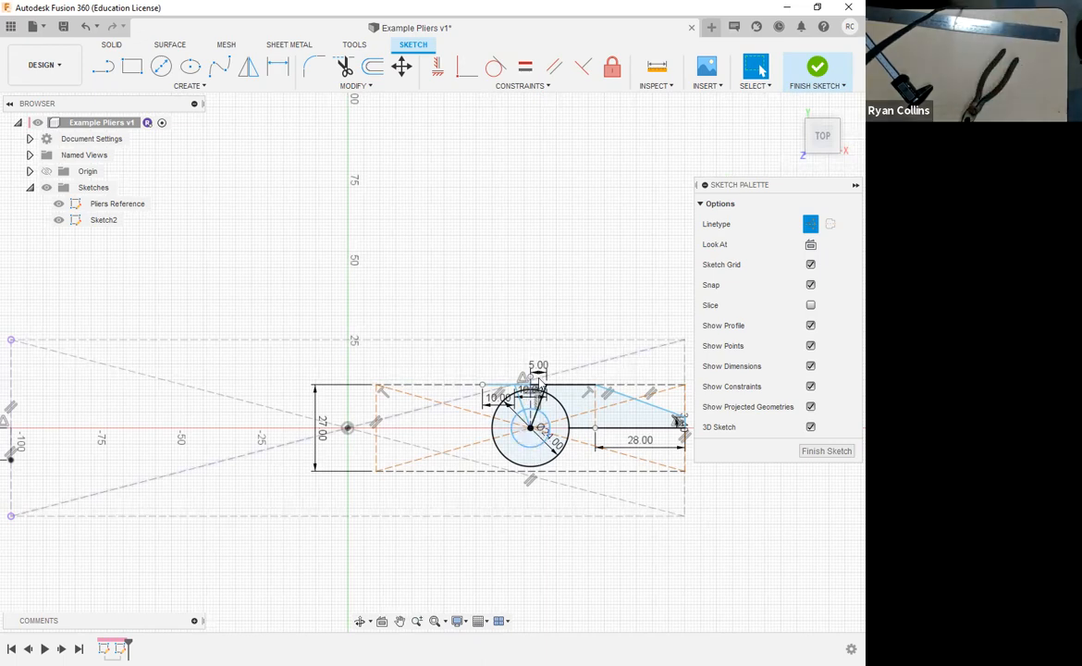
- Draw a construction line from the V's upper right corner to the circle's centre, 14.396 mm long at 110.3 degrees
scroll(514, 273, down, 3)
scroll(355, 239, up, 4)
middle_drag(589, 471, 376, 316)
scroll(391, 252, down, 2)
scroll(326, 372, up, 5)
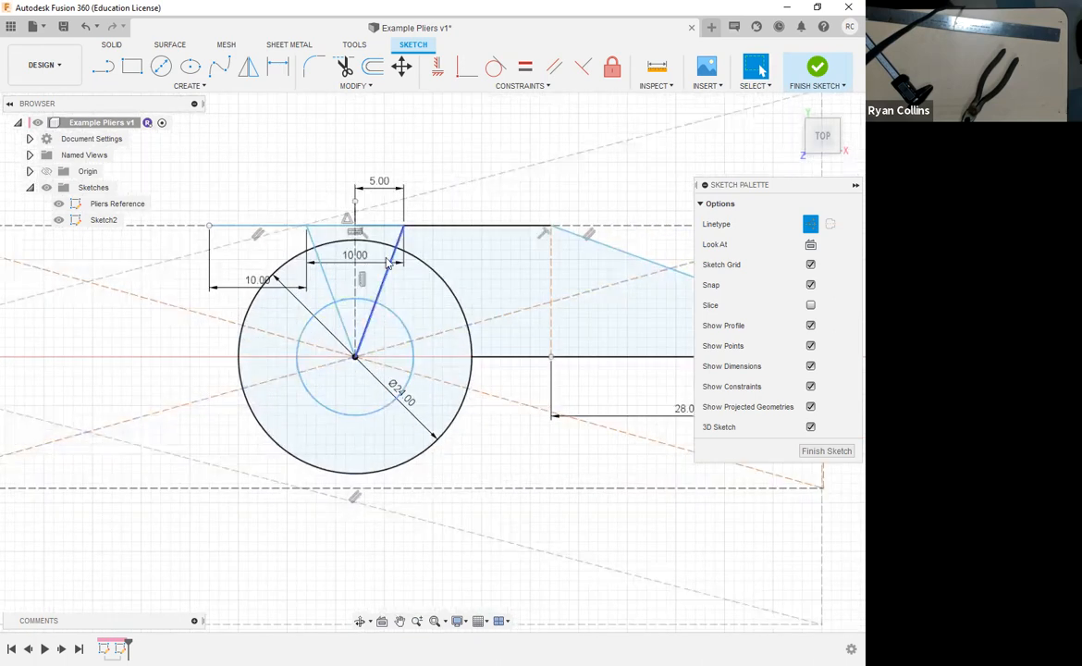
key(l)
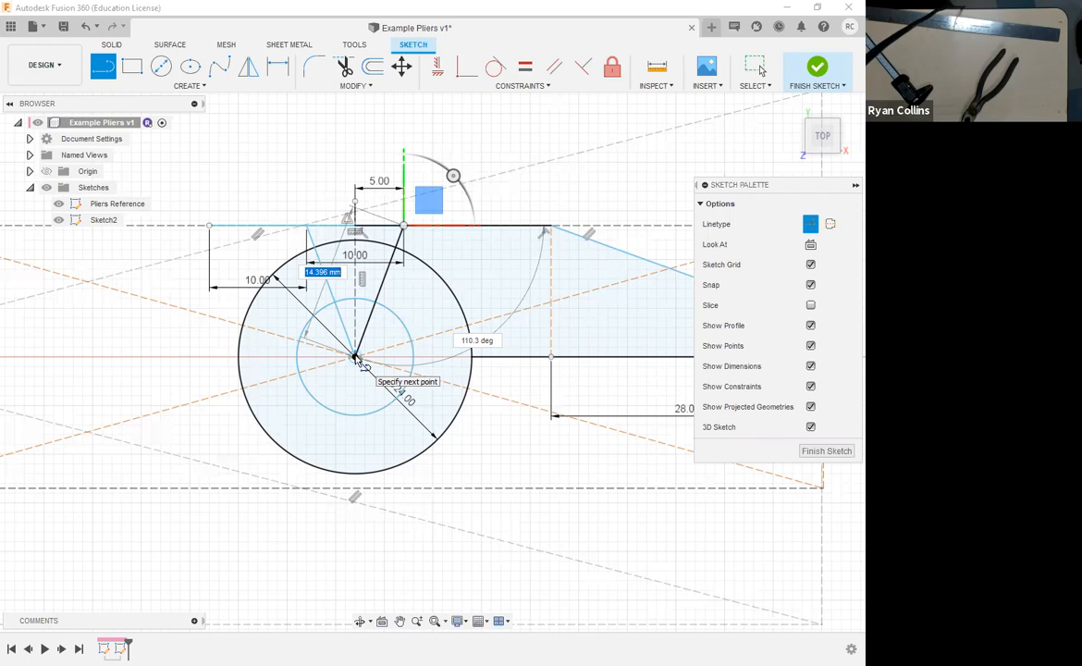
key(Tab)
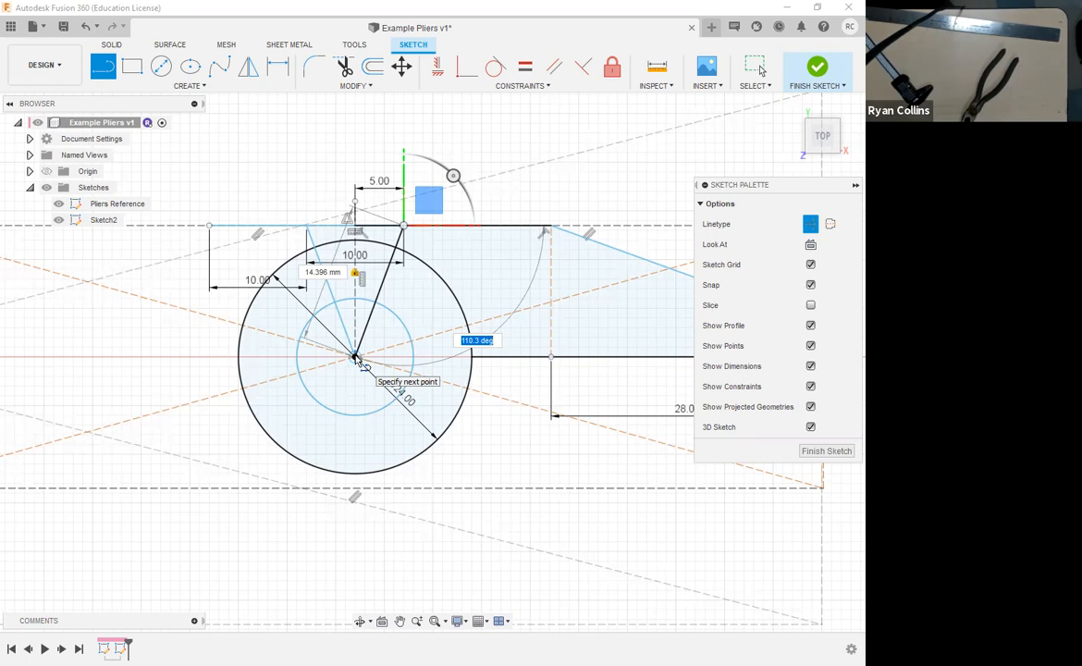
key(Return)
key(Escape)
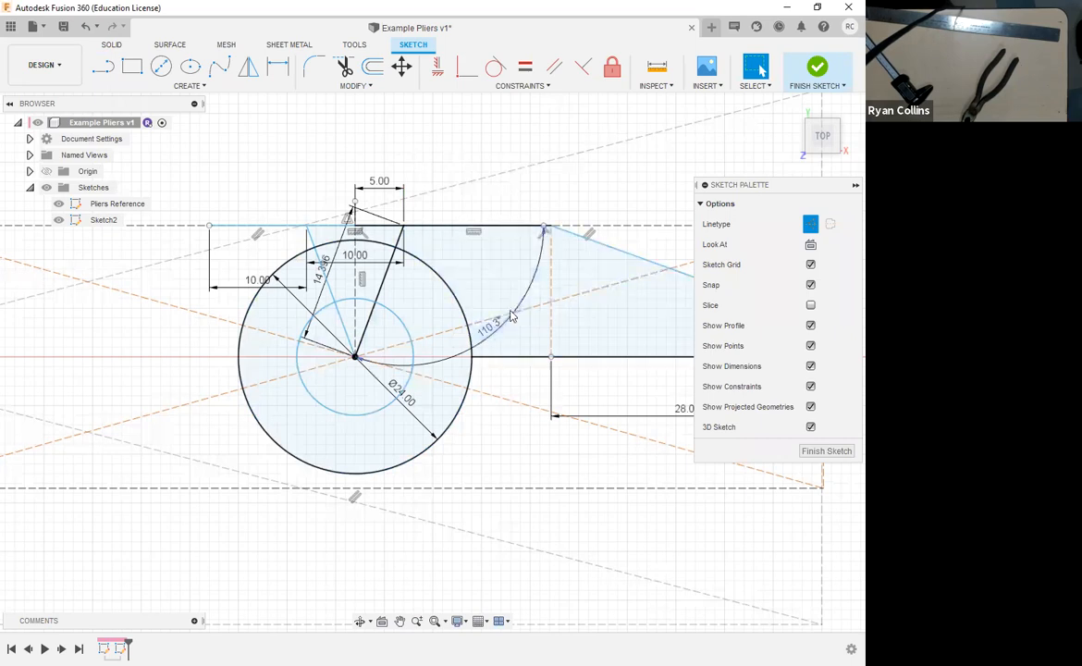
- Convert the solid line on the V's right side to a construction line
click(384, 285)
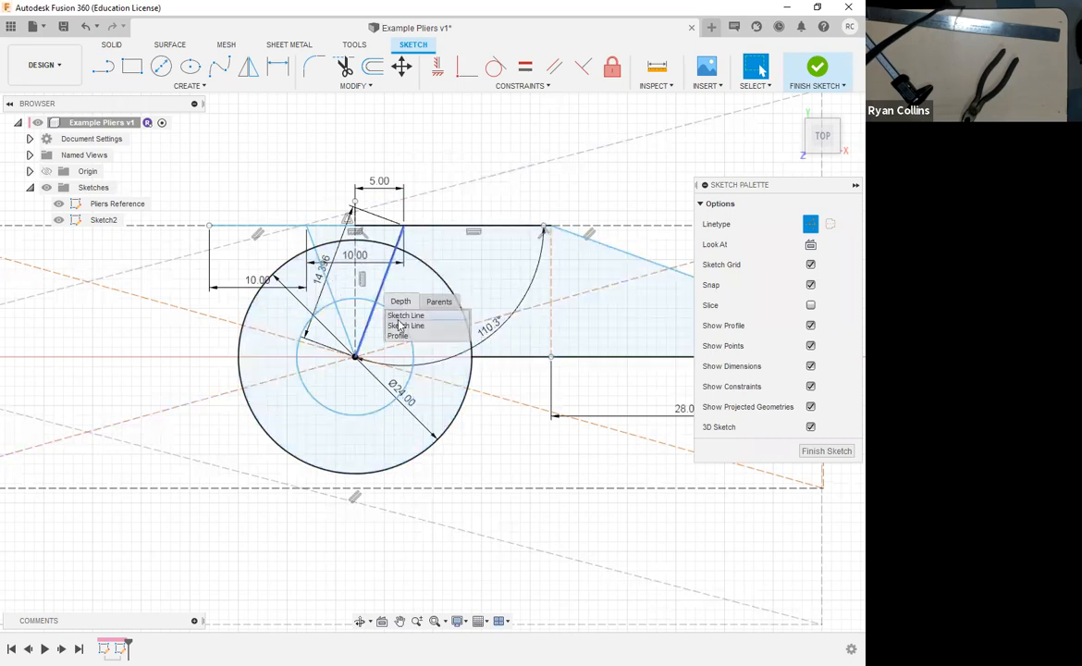
click(400, 325)
click(810, 223)
click(379, 243)
key(Escape)
- Draw a line at 110.3 degrees from the V's upper right corner through the circle's centre to the inner rectangle's bottom edge, and make it solid
key(l)
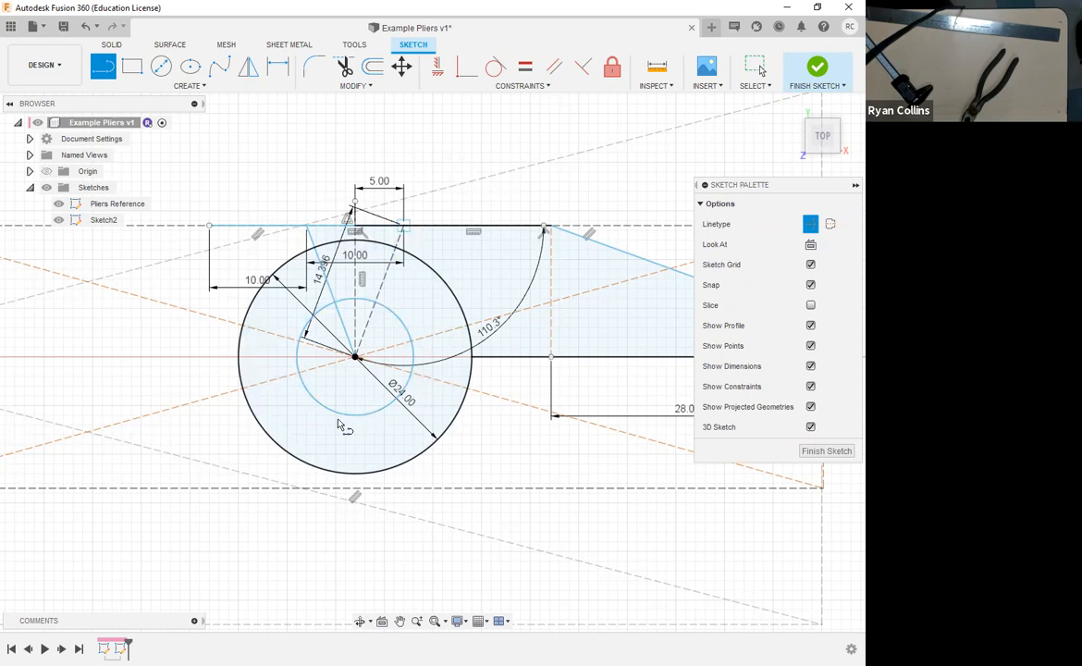
click(311, 491)
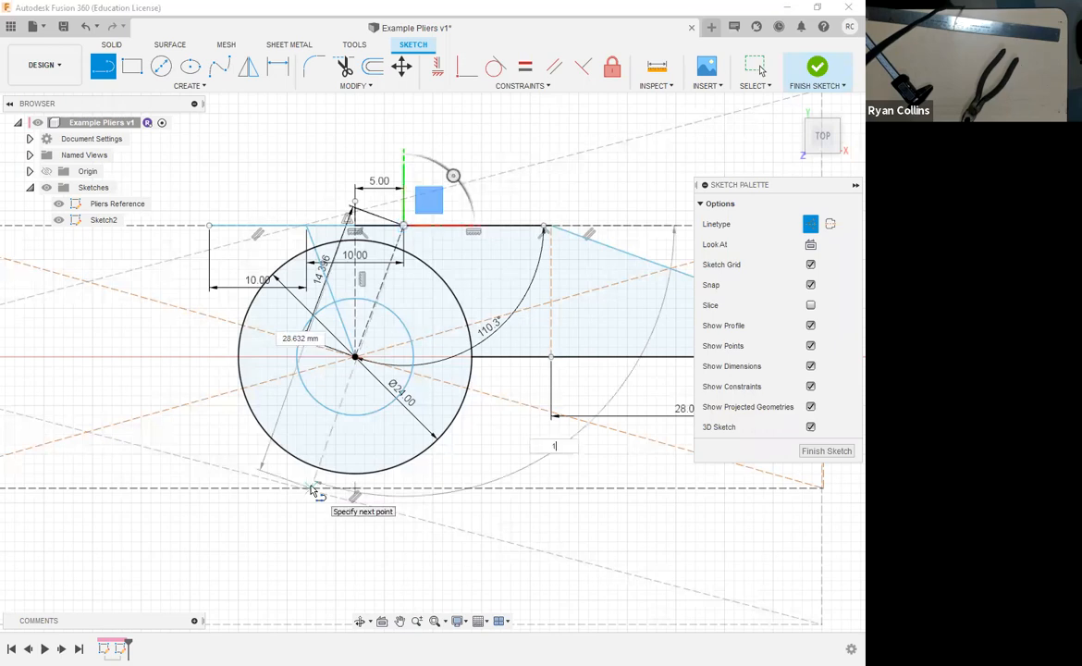
text(110.3)
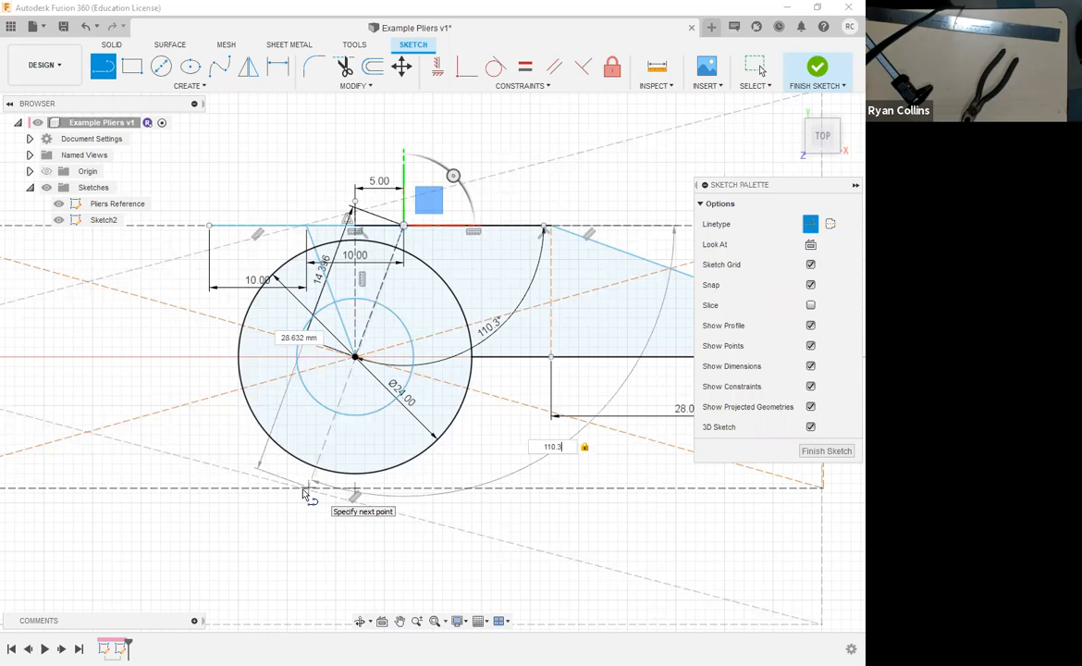
key(Return)
key(Escape)
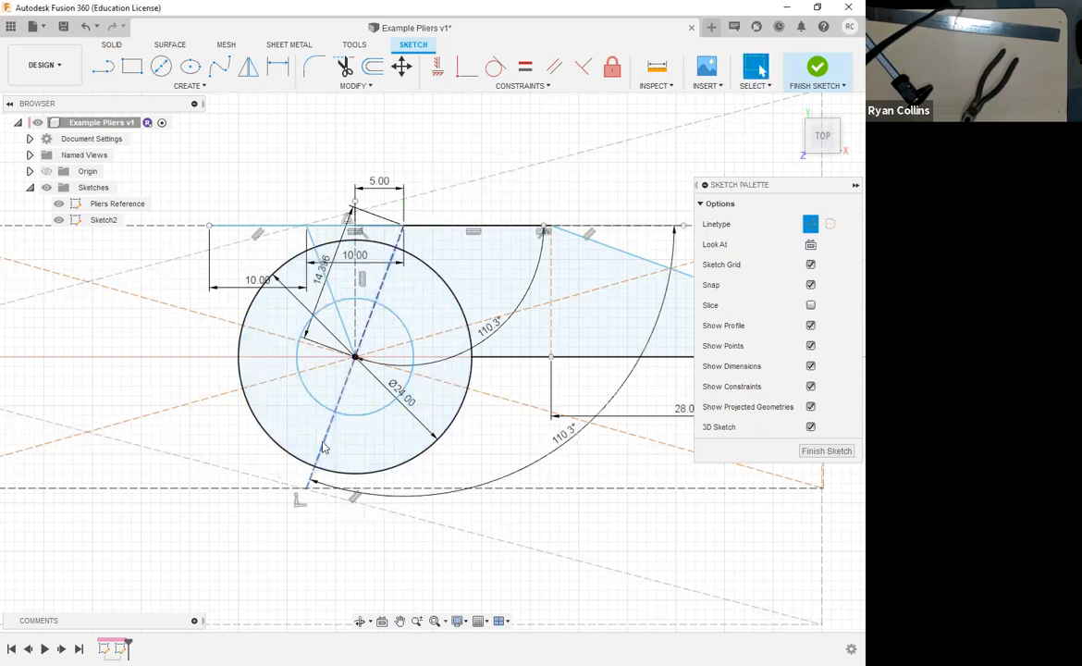
click(323, 448)
key(x)
click(318, 571)
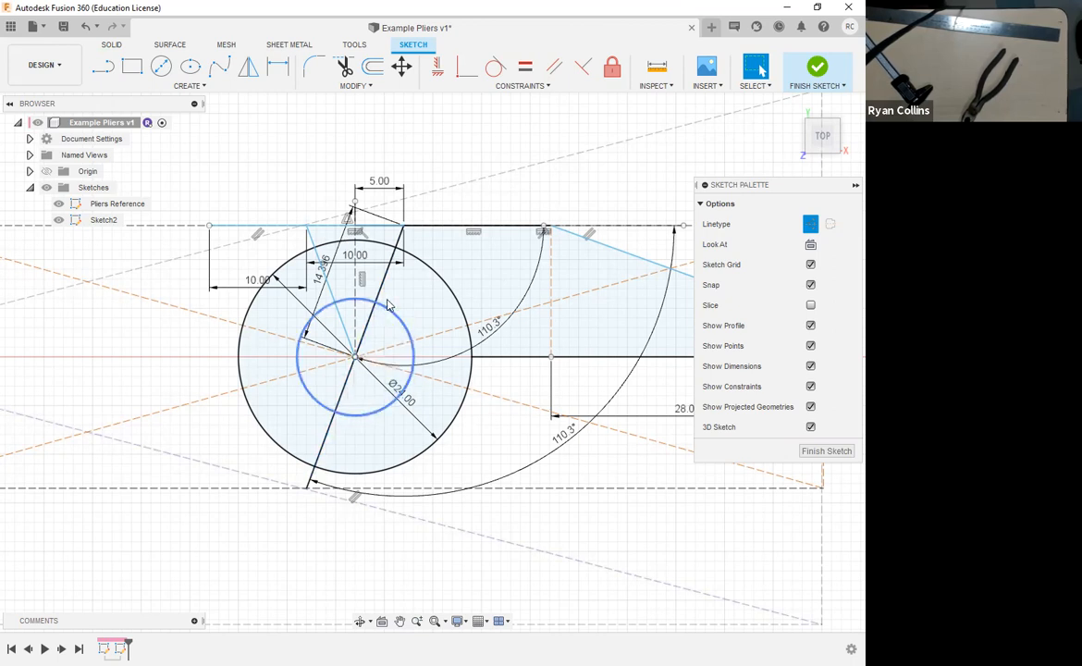
- Examine the profile regions into which the slanted line divides the pivot circles
click(387, 349)
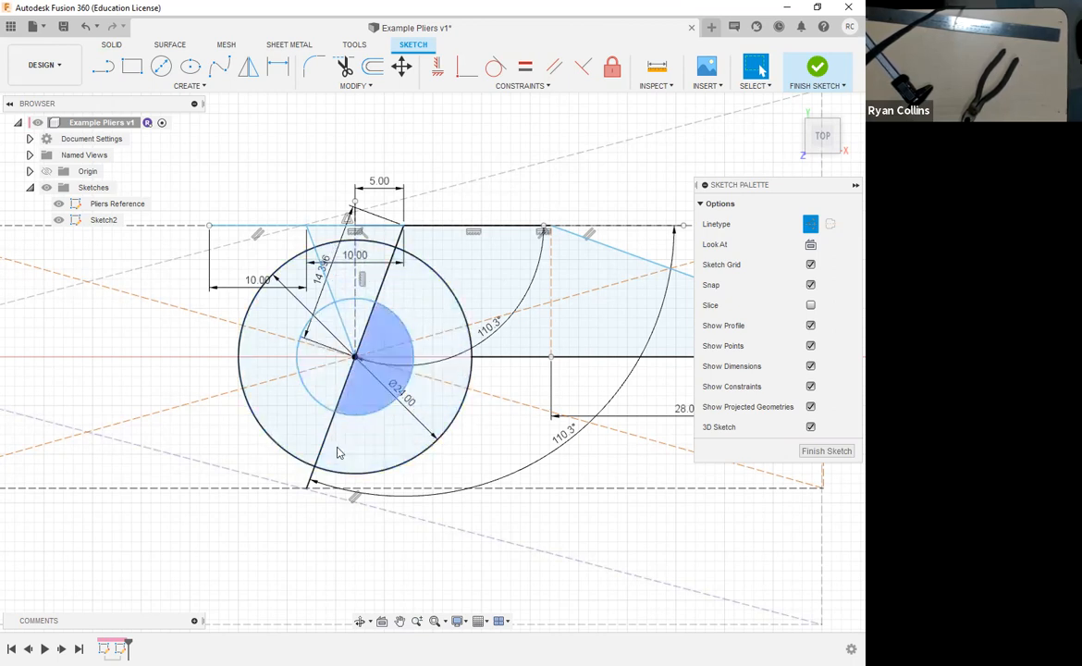
click(327, 418)
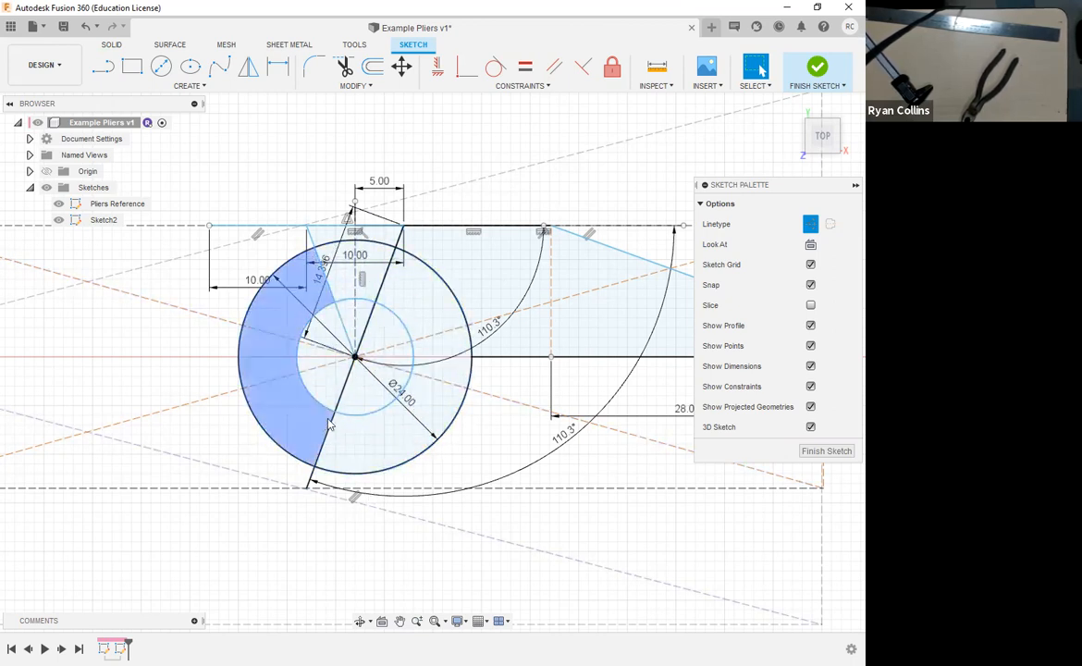
click(257, 506)
scroll(200, 531, down, 3)
middle_drag(179, 507, 373, 491)
click(465, 419)
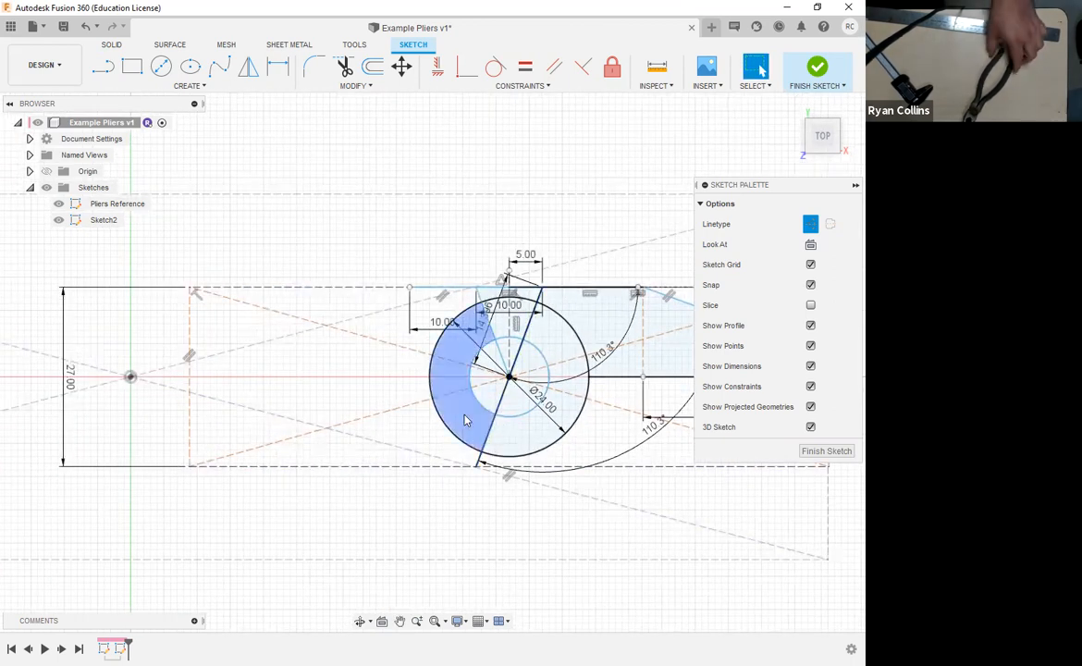
click(417, 401)
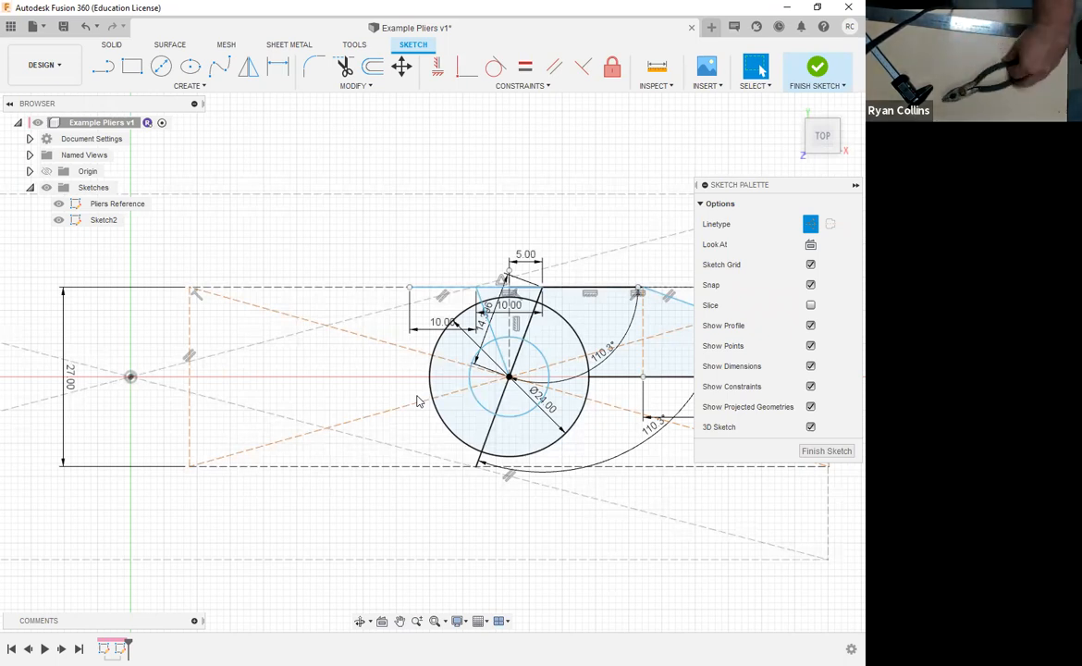
- Draw a 15 mm horizontal construction line leftward from the outer circle's left side along the centreline
scroll(129, 443, down, 5)
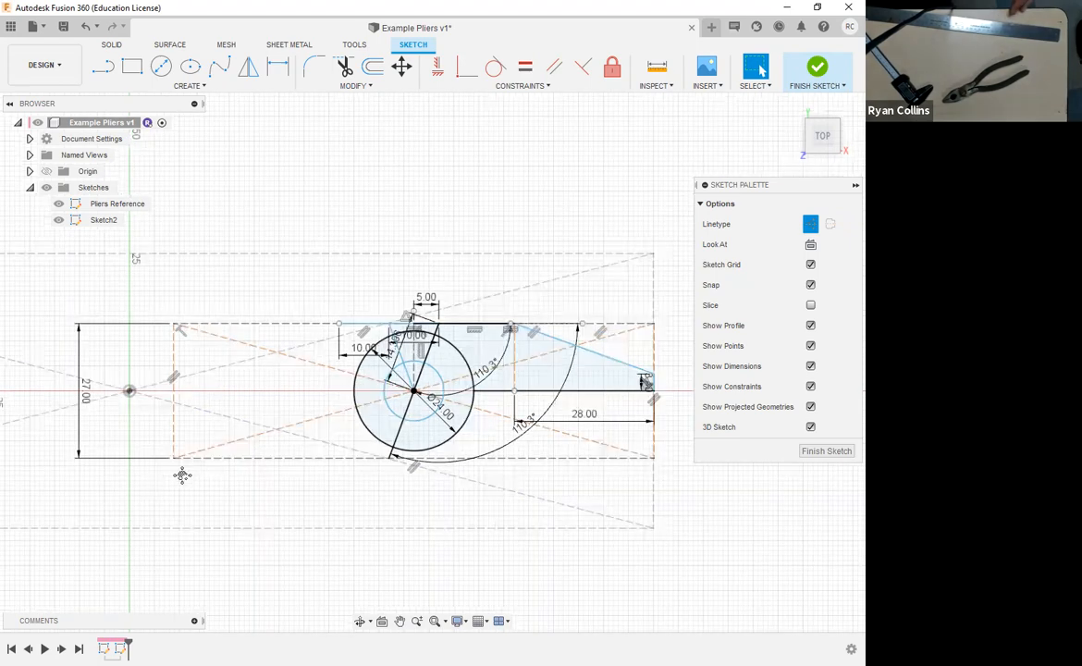
middle_click(236, 429)
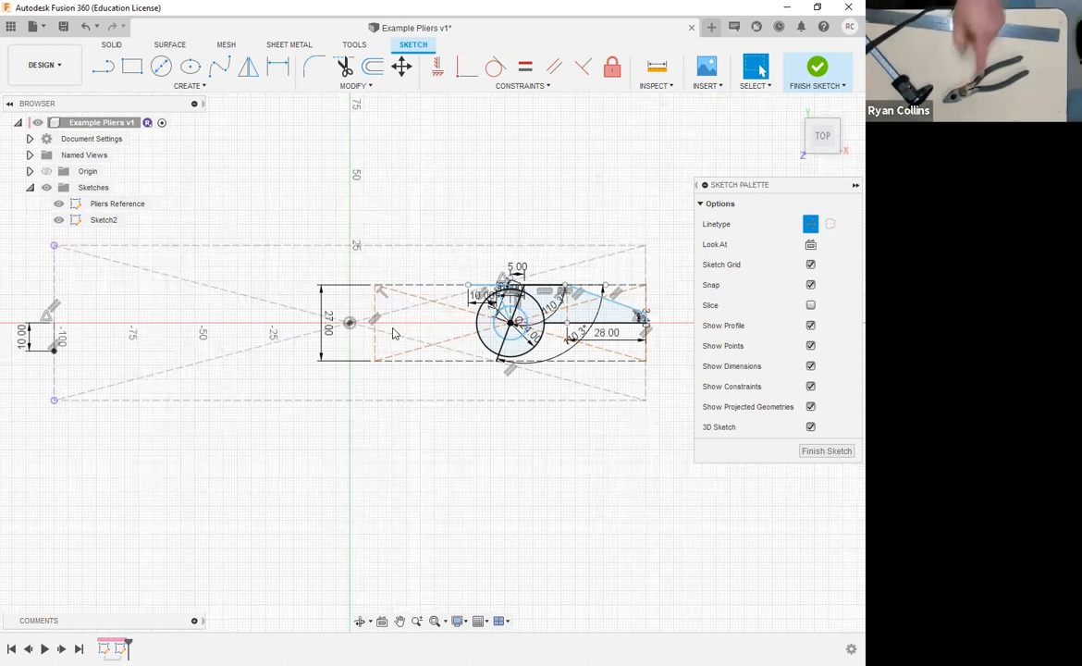
click(104, 69)
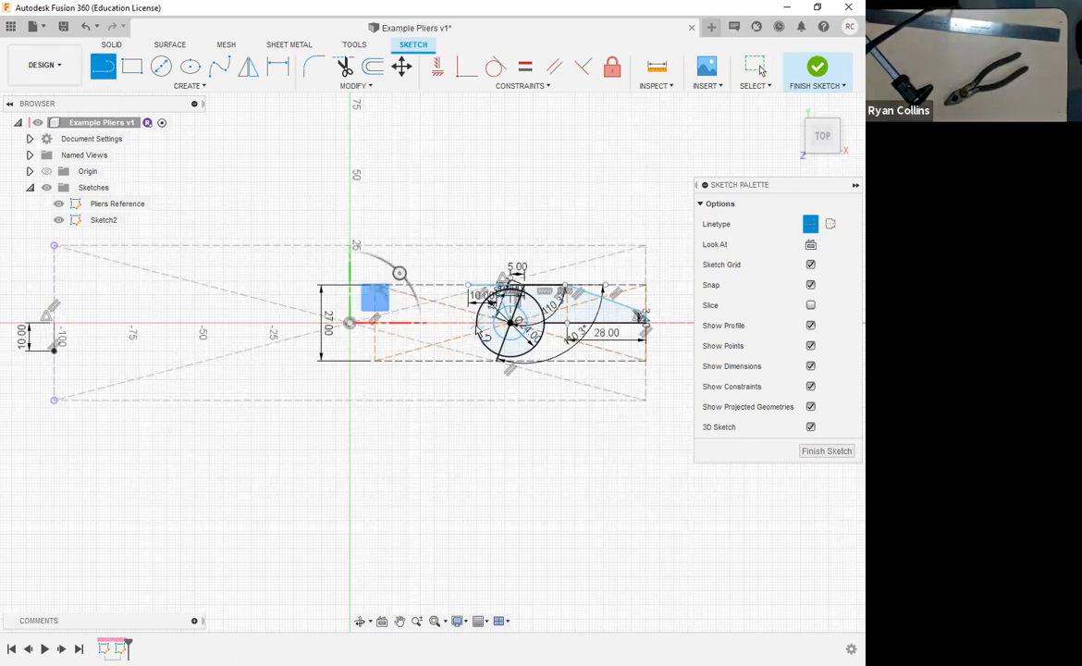
click(450, 328)
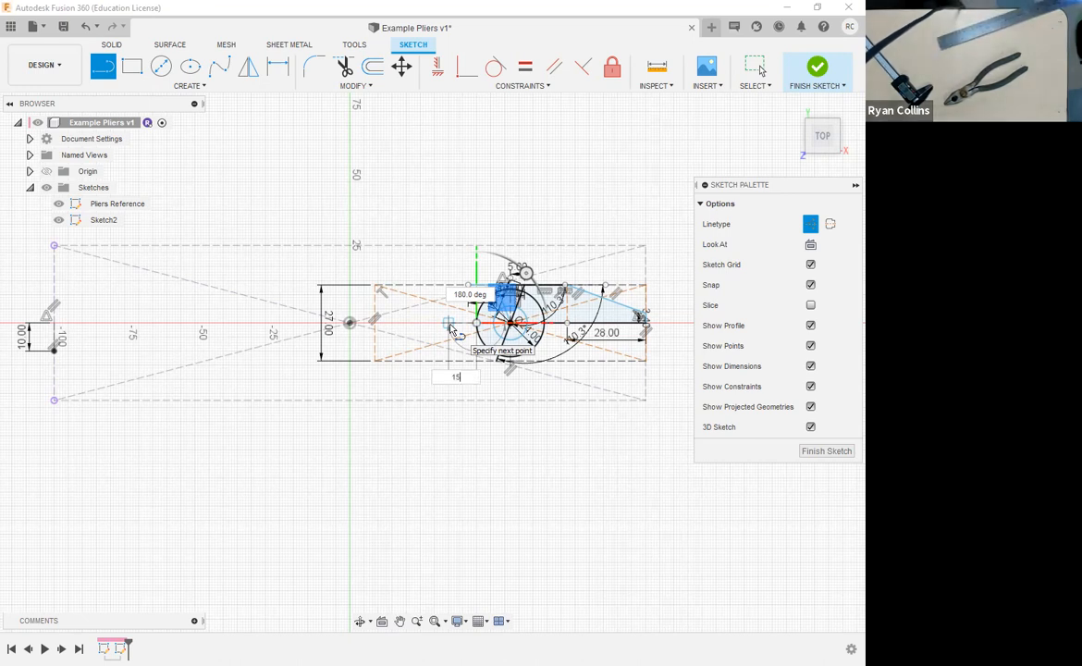
text(15)
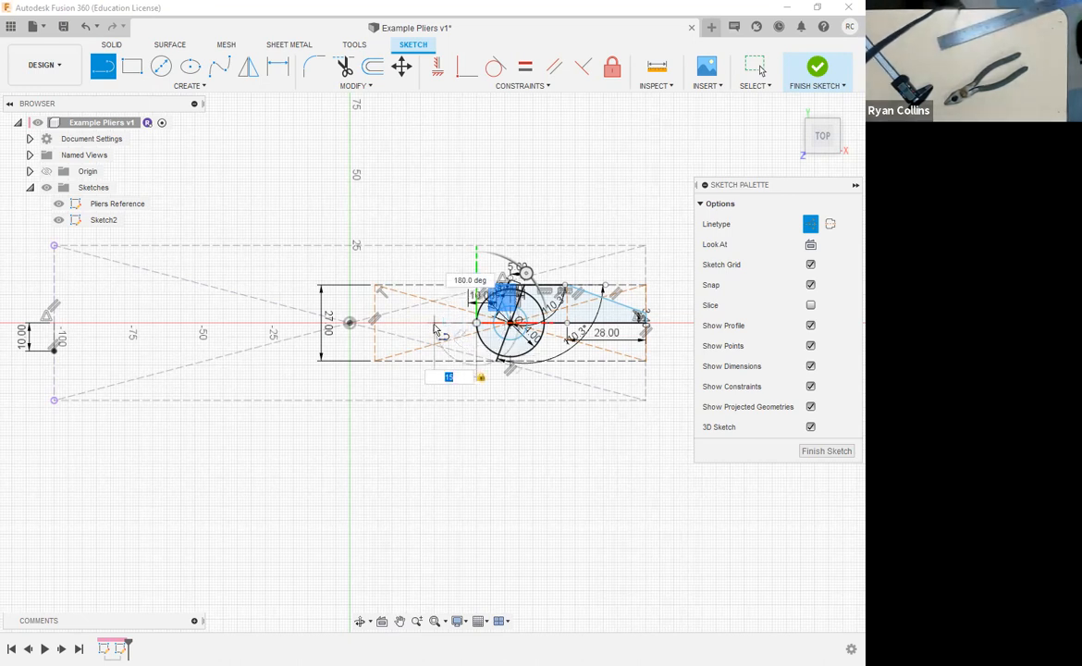
key(Return)
key(Escape)
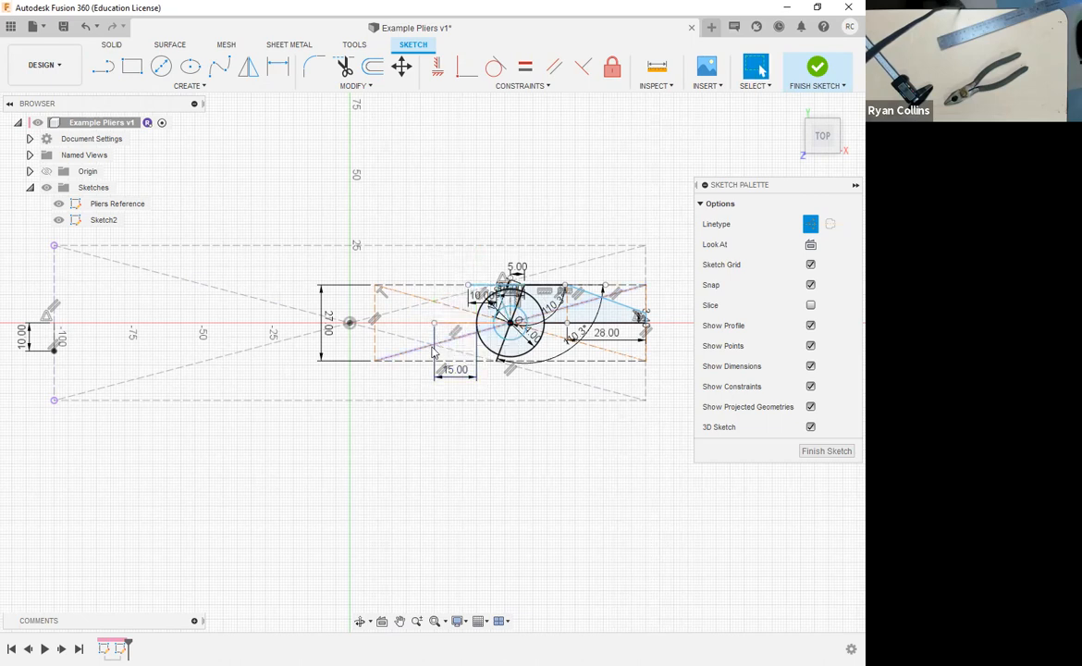
- Convert the 15 mm construction line beside the outer pivot circle to a solid line
scroll(460, 327, up, 3)
click(457, 308)
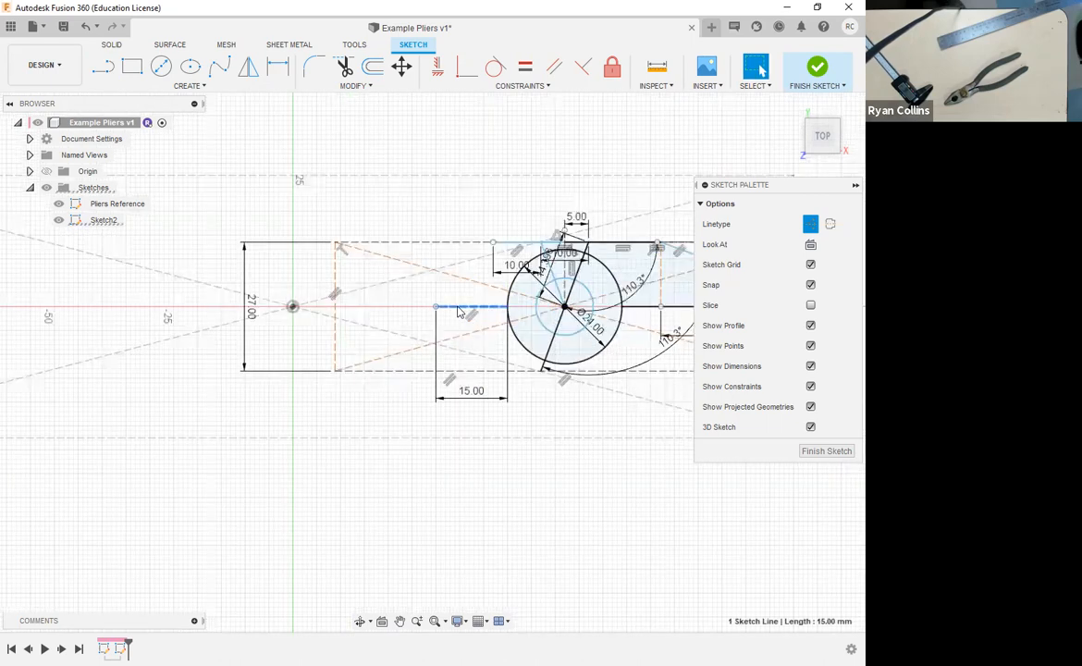
scroll(370, 376, down, 1)
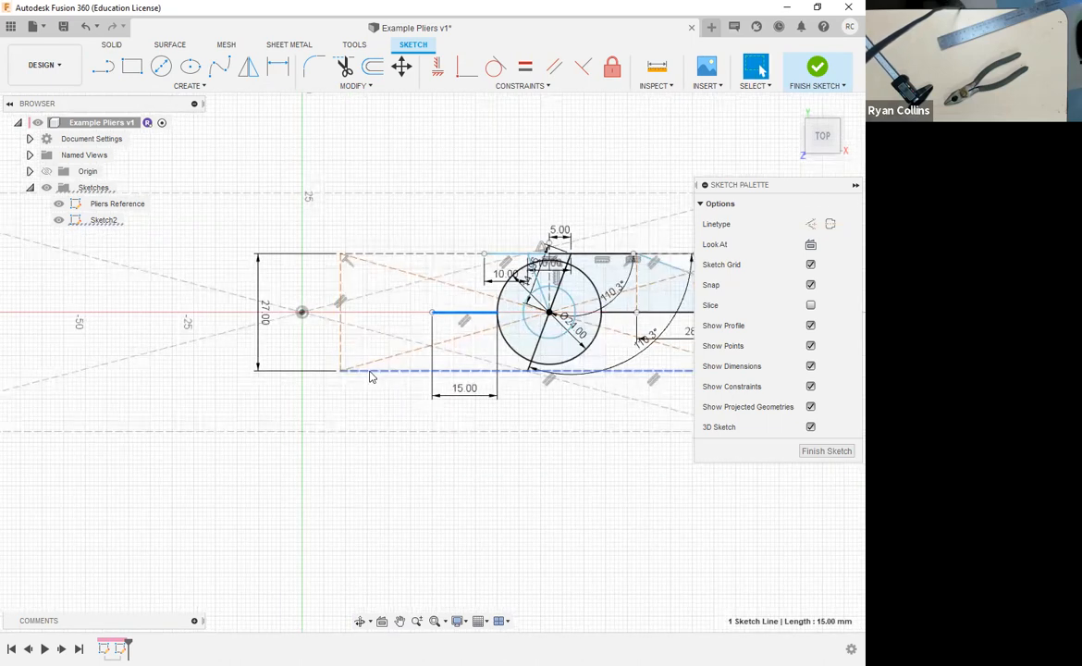
scroll(370, 377, down, 1)
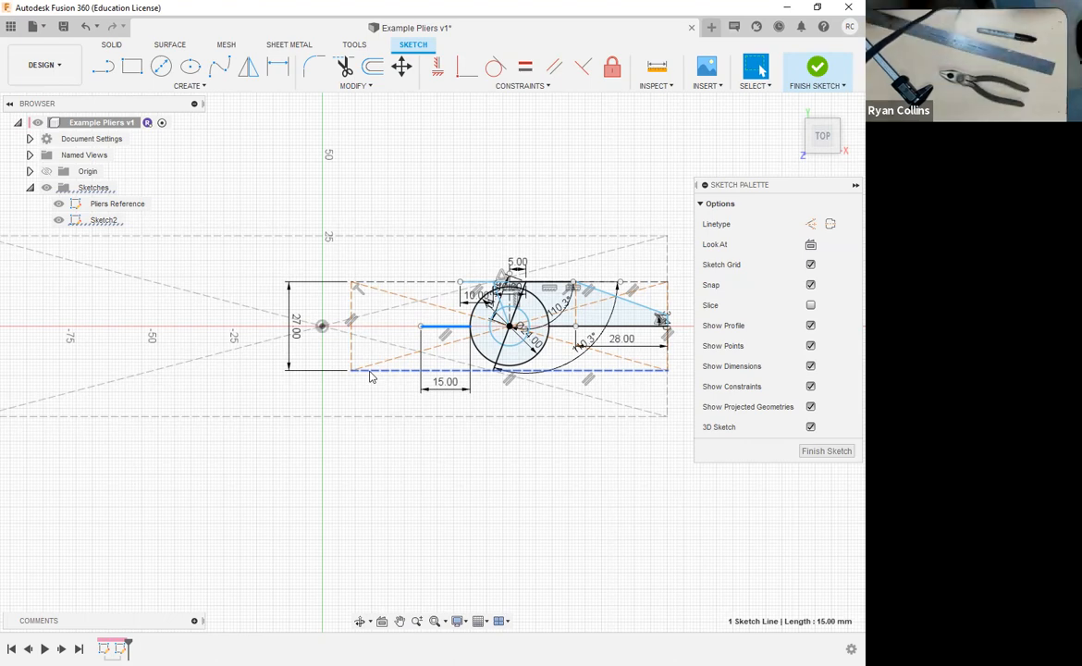
- Draw a 60 mm horizontal construction line rightward from the midpoint of the outer rectangle's left edge
scroll(176, 398, up, 3)
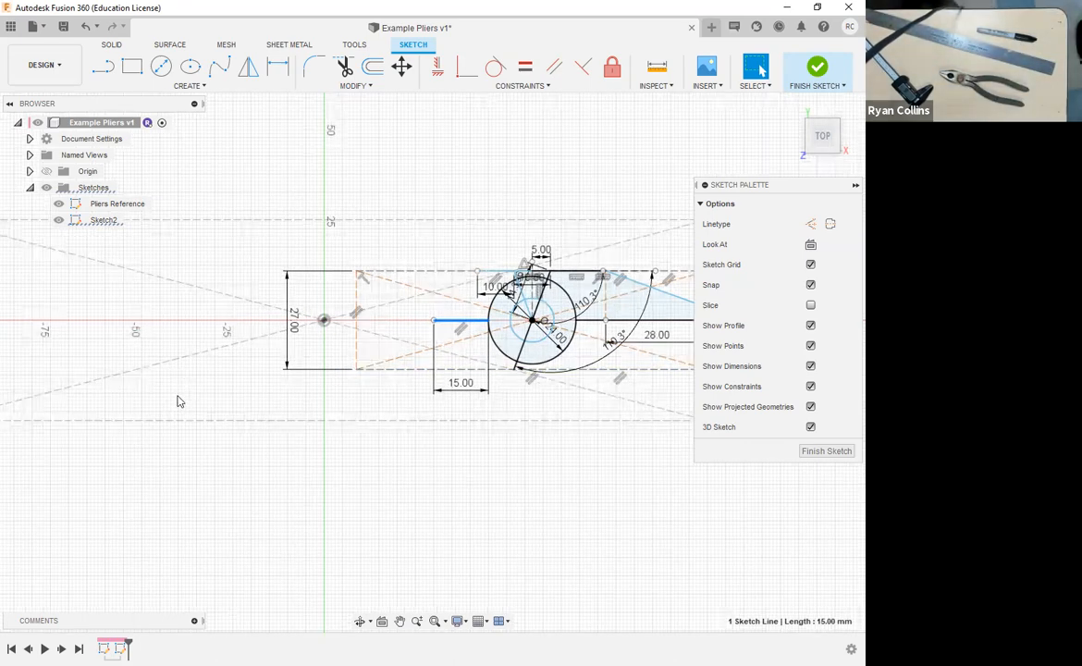
scroll(275, 361, down, 5)
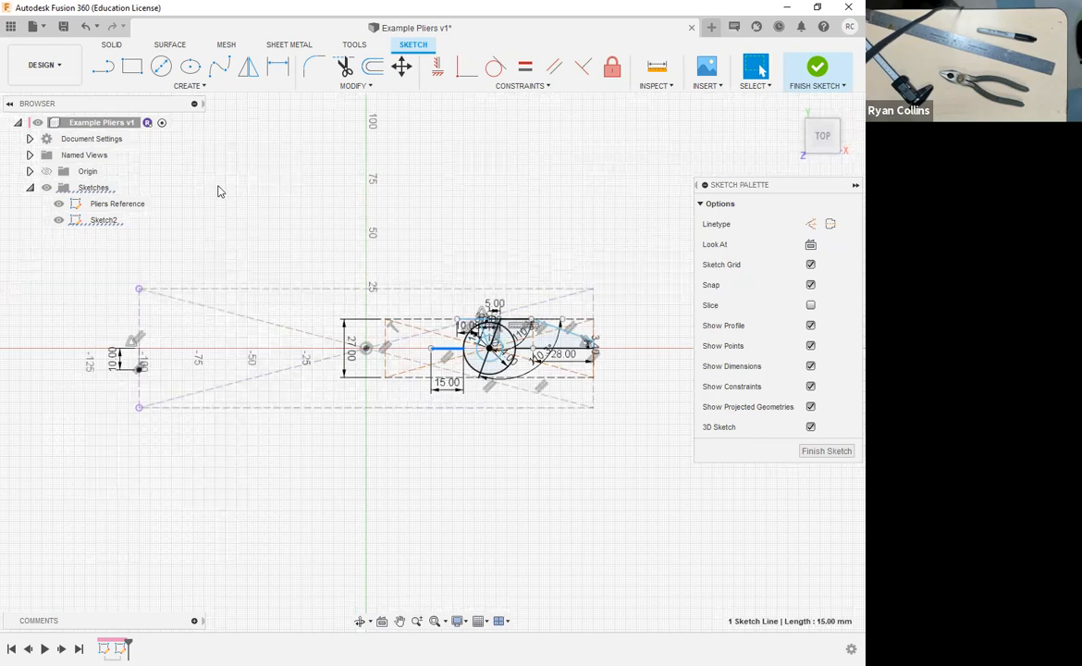
click(111, 67)
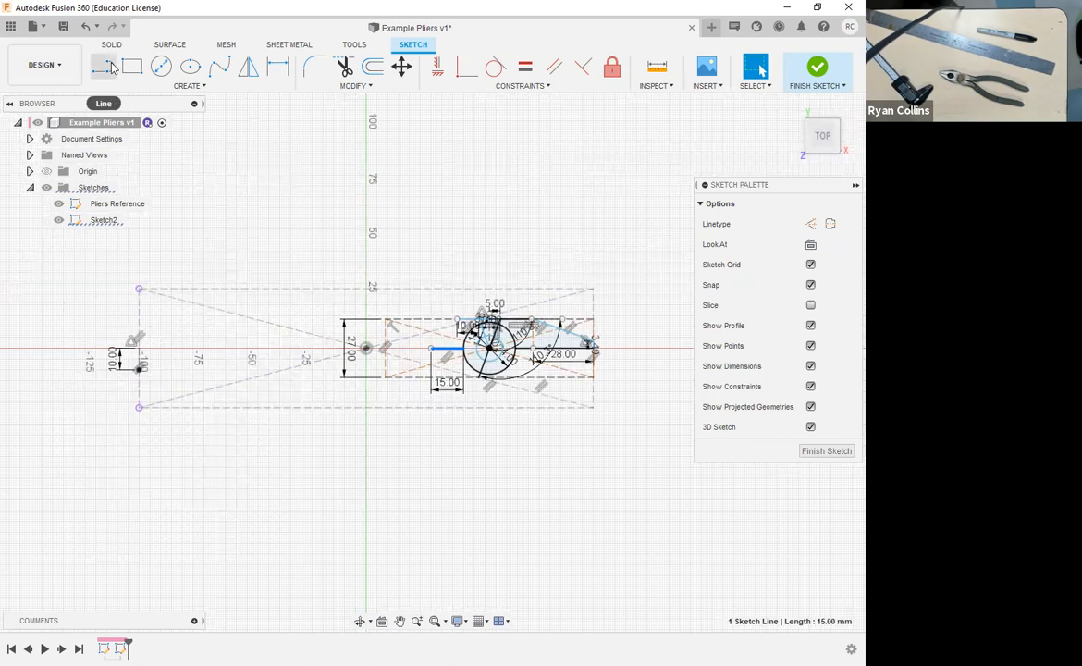
click(138, 349)
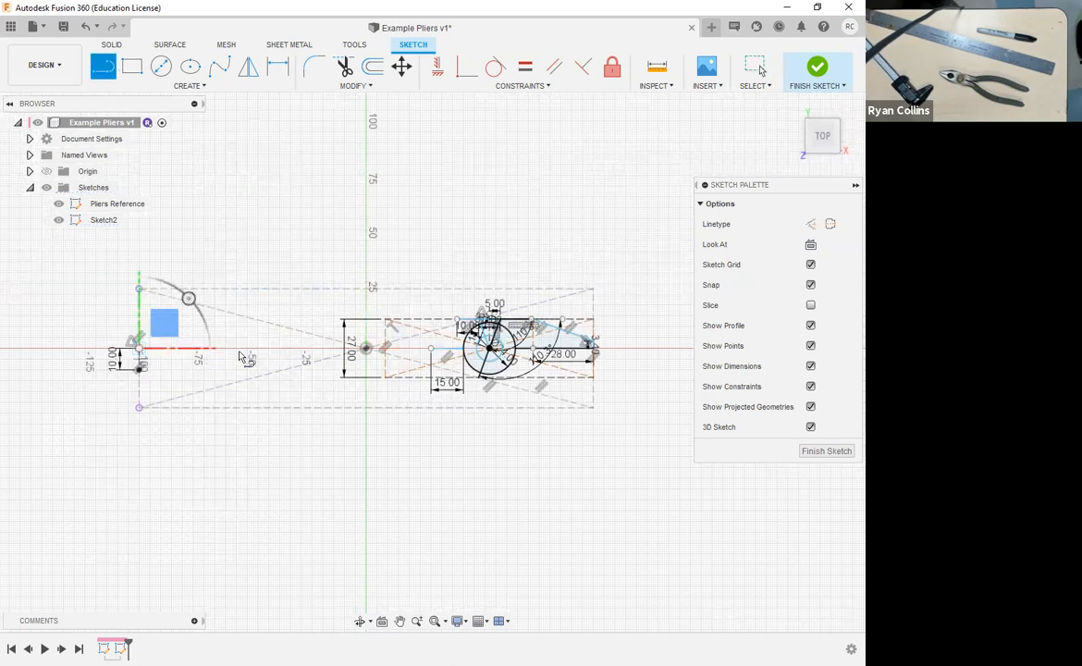
text(60)
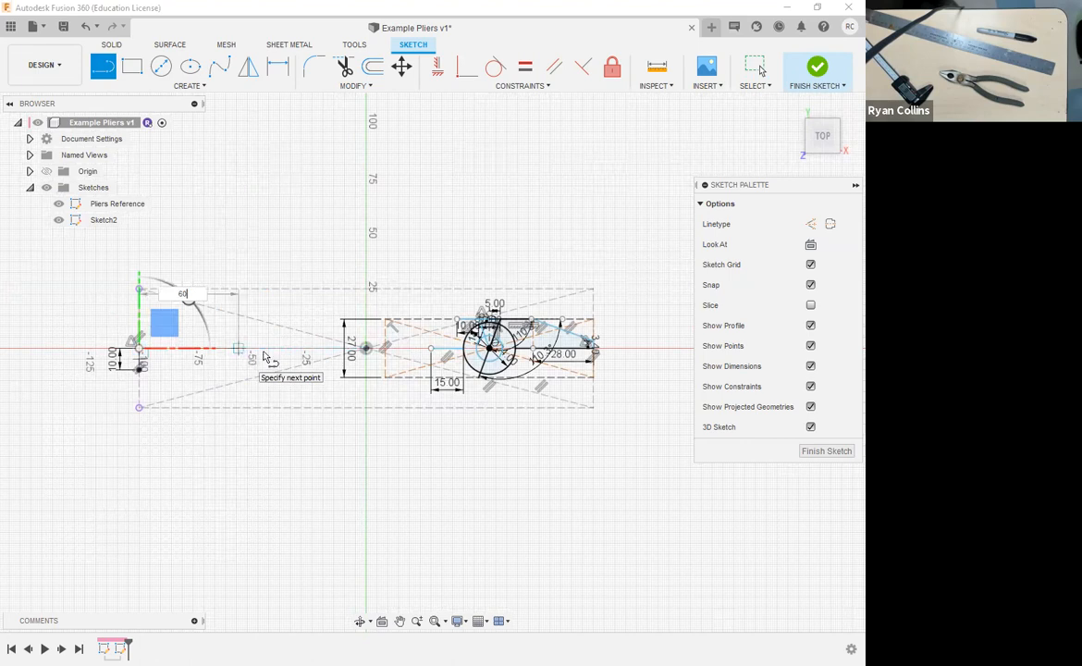
key(Return)
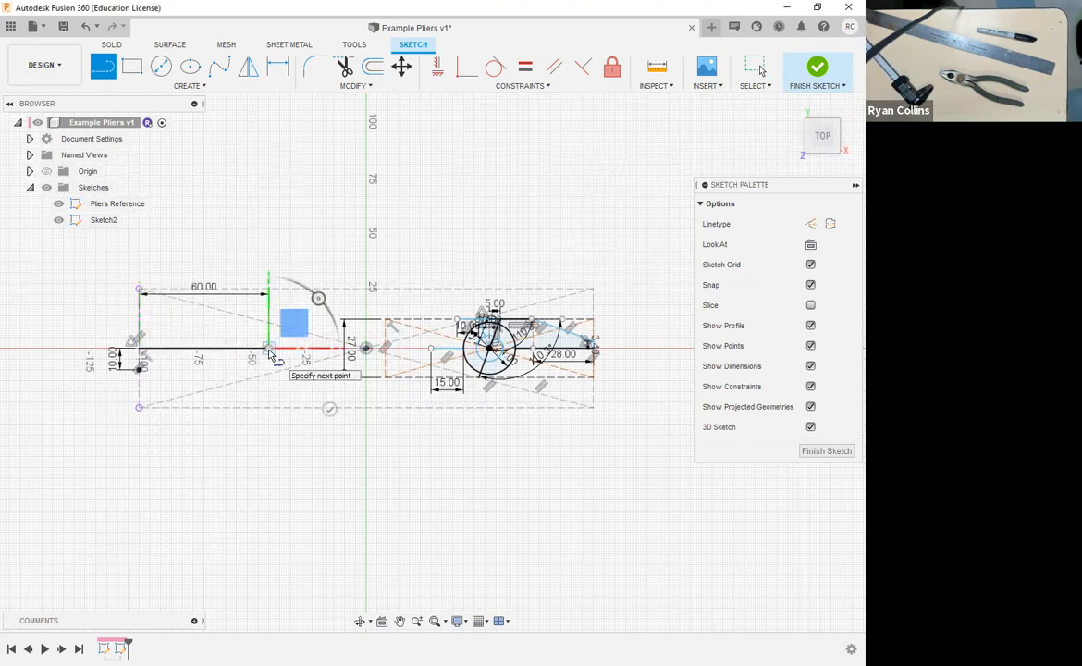
key(Escape)
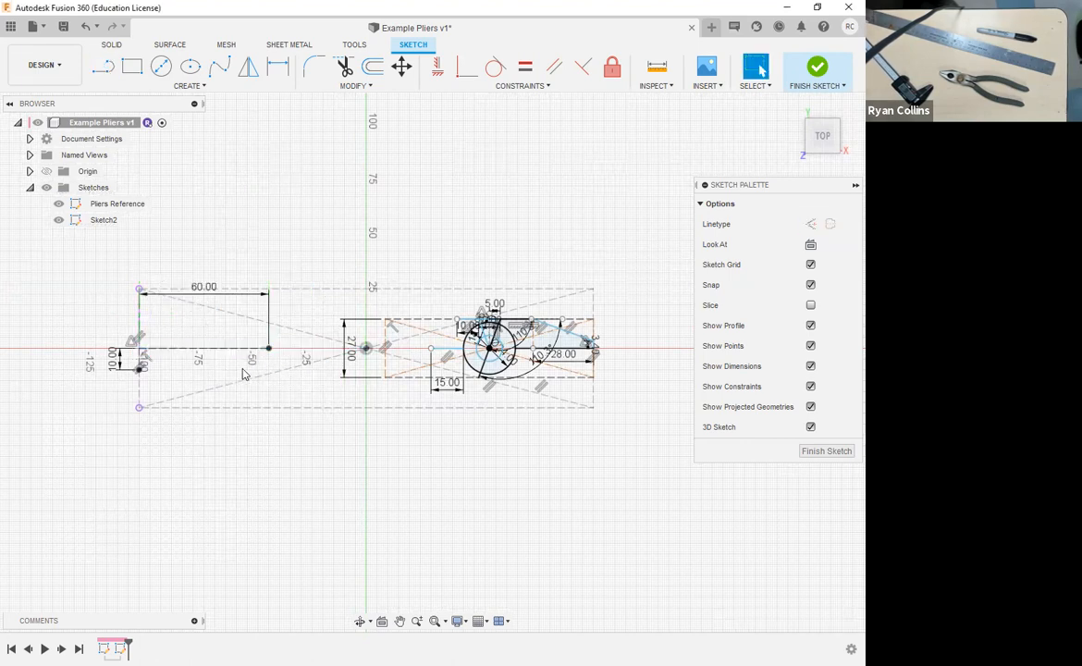
- Draw a 15 mm vertical construction line downward from the right end of the 60 mm line
click(103, 67)
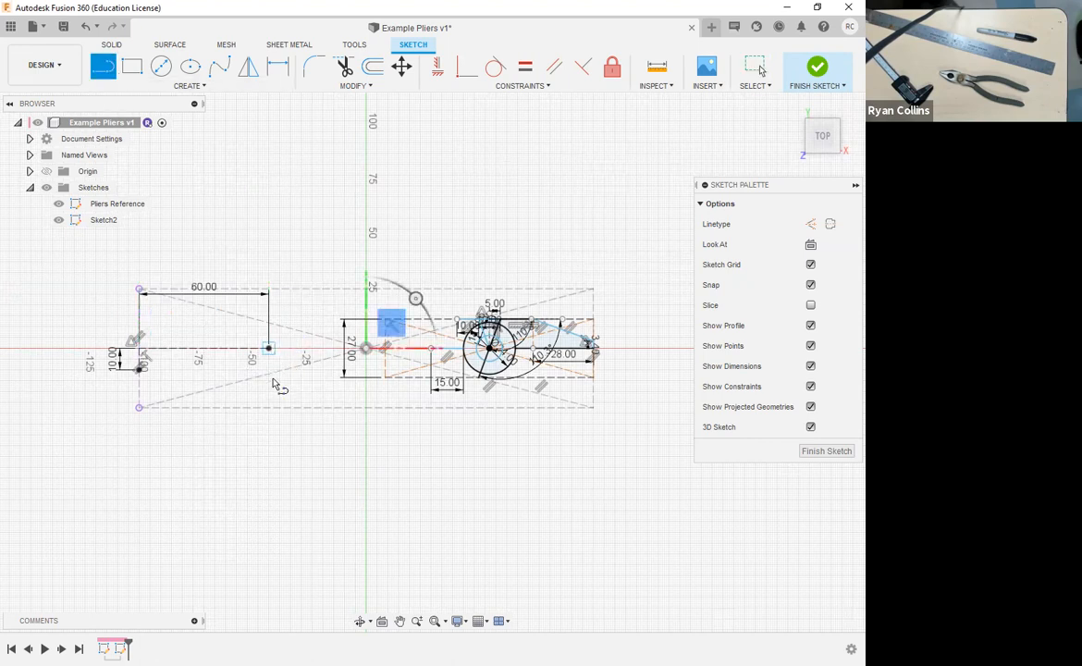
click(268, 347)
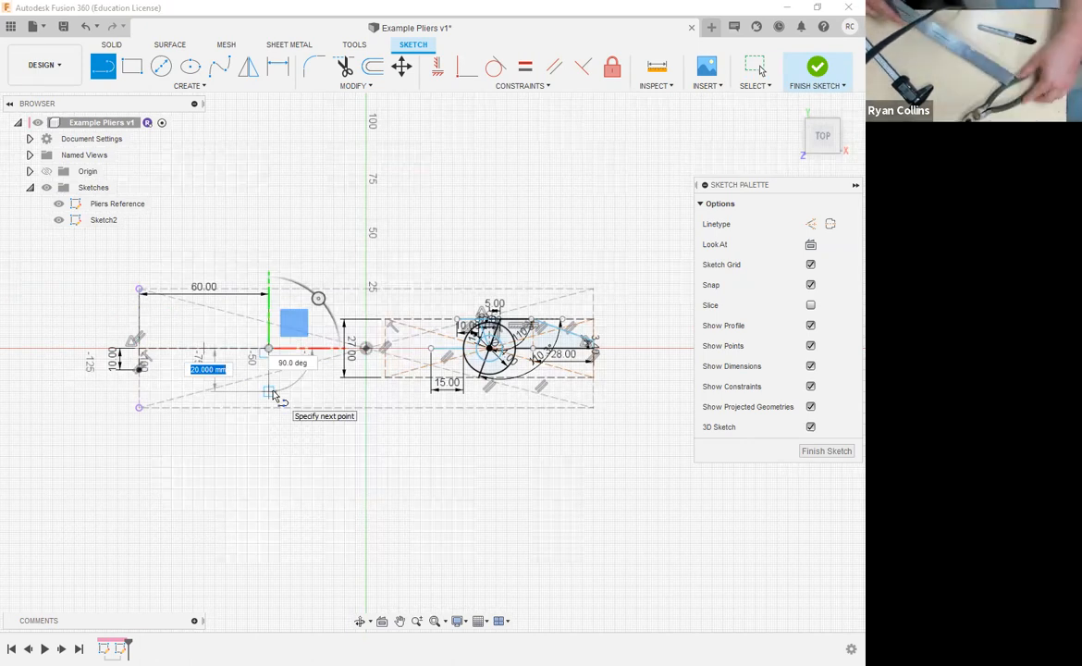
text(15)
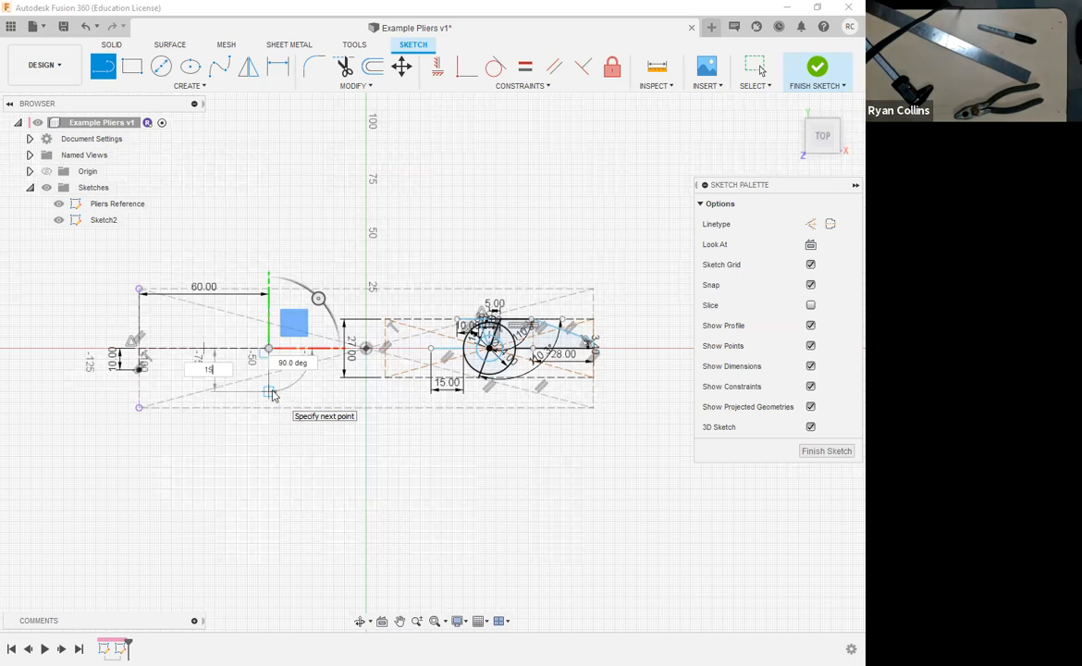
key(Return)
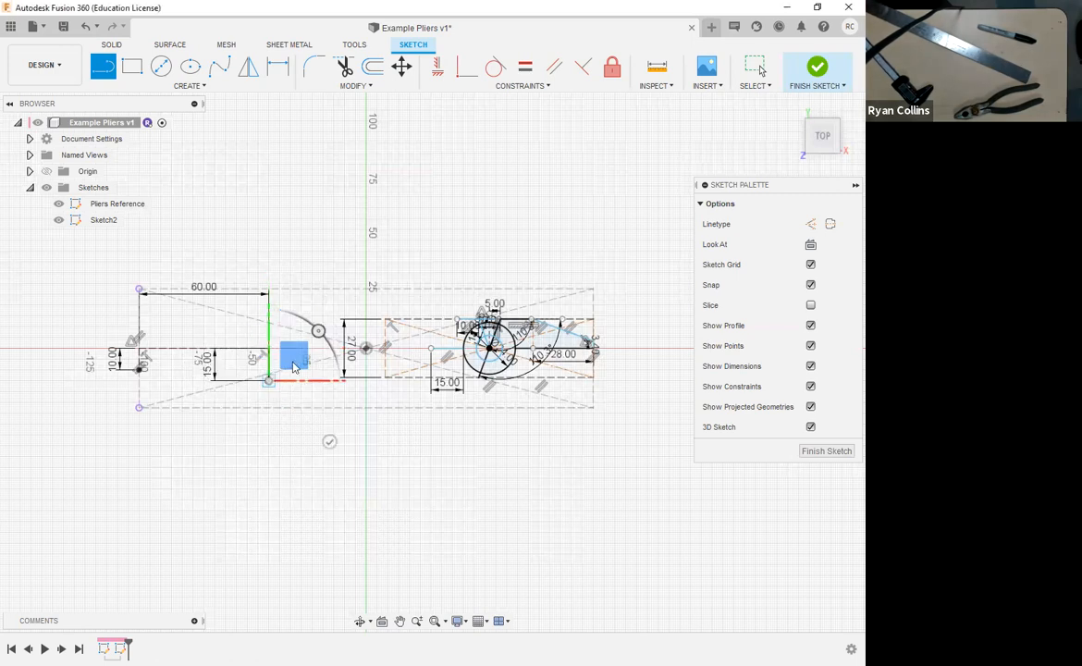
key(Escape)
scroll(271, 374, up, 5)
scroll(277, 430, down, 3)
click(269, 423)
scroll(274, 490, down, 3)
click(363, 290)
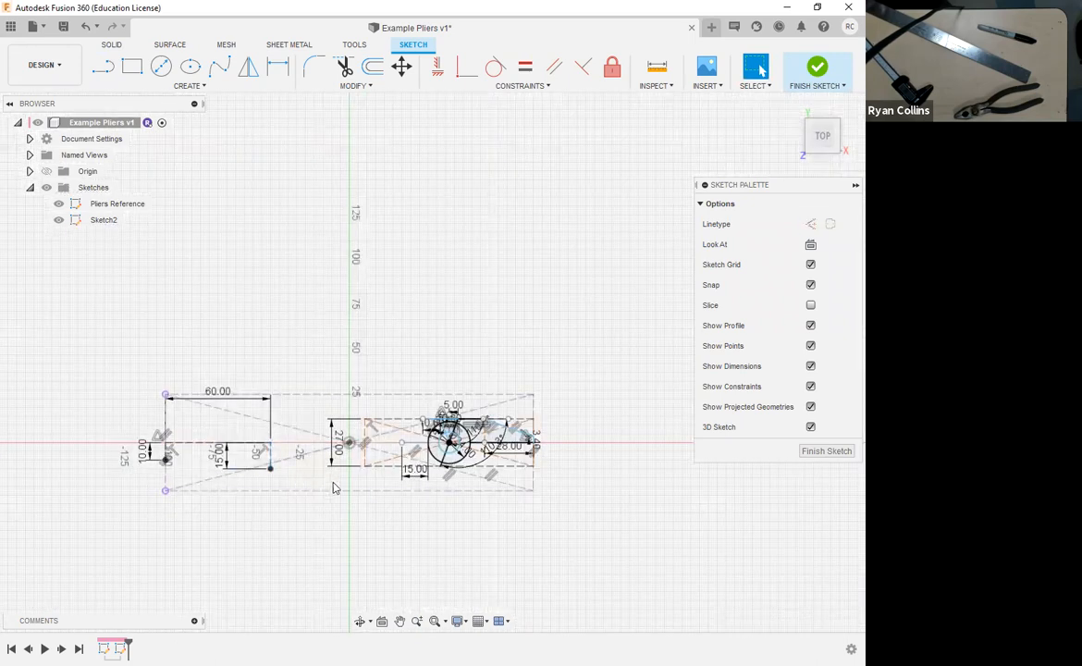
- Draw a spline from the 15 mm horizontal line's left end through the vertical line's lower end to the point 10 mm below the centreline on the left edge
middle_drag(304, 493, 239, 491)
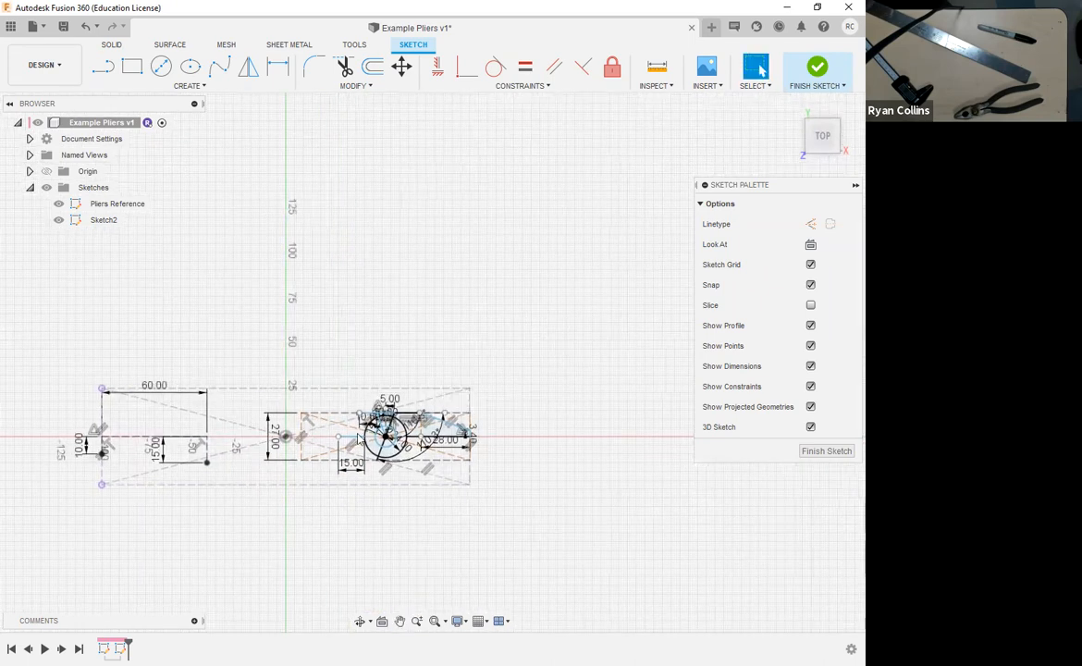
click(217, 67)
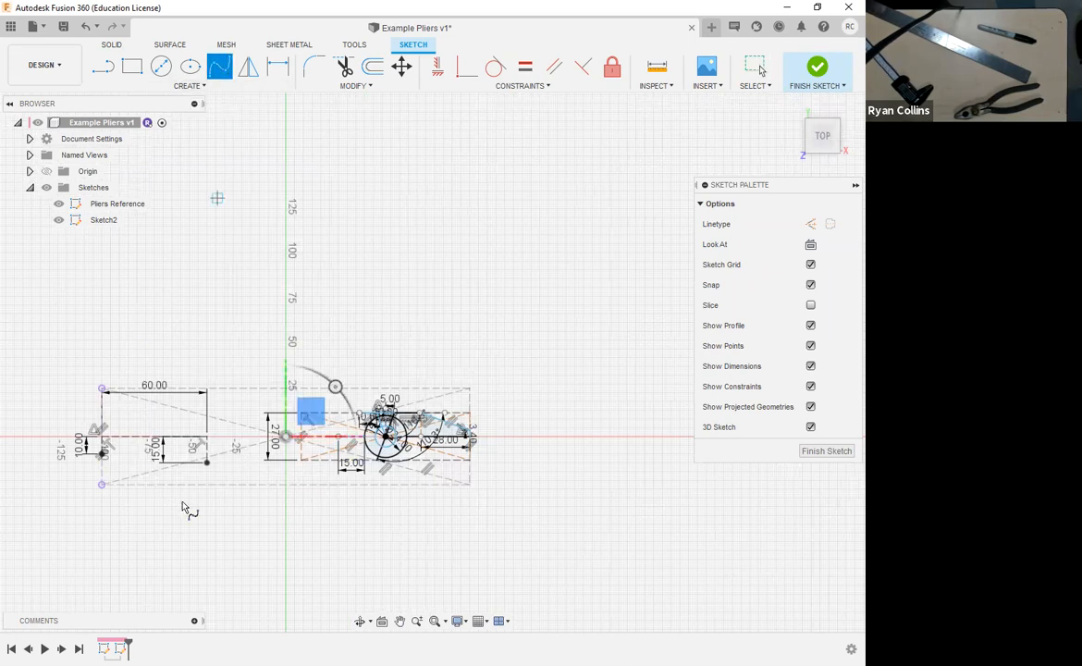
scroll(276, 488, up, 2)
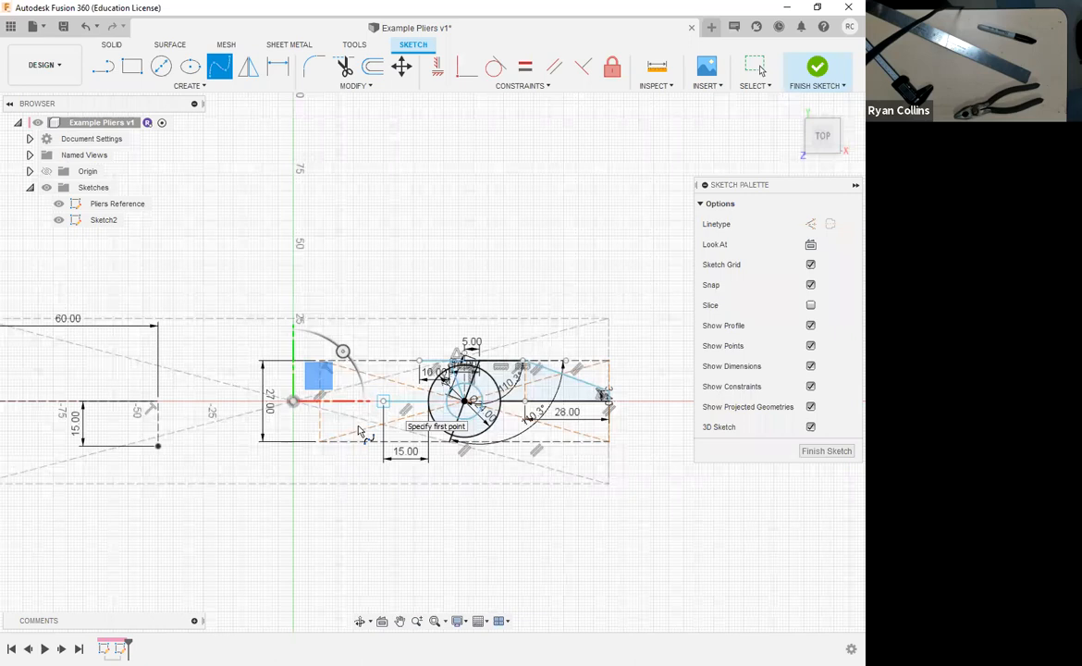
click(384, 401)
click(159, 448)
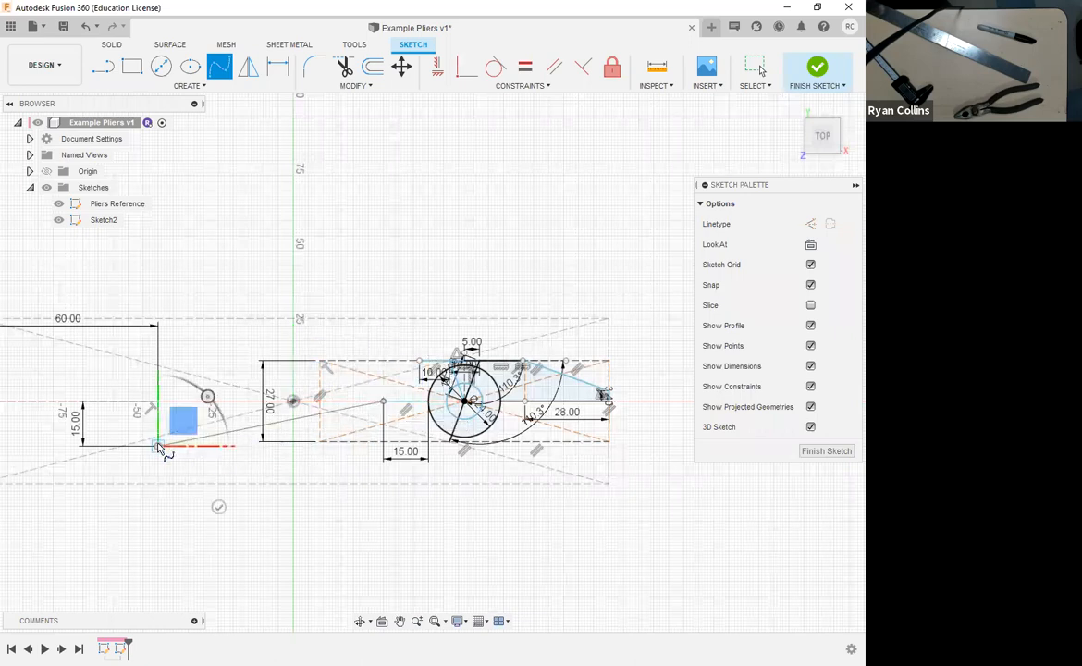
scroll(55, 449, up, 1)
middle_drag(309, 424, 546, 402)
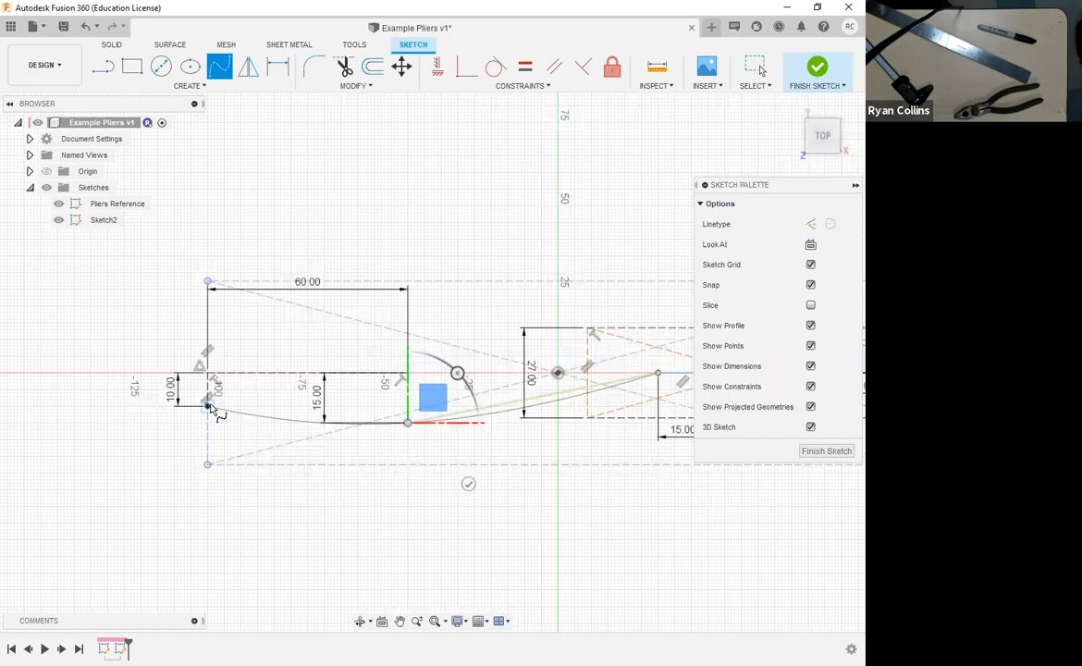
click(211, 407)
key(Escape)
- Offset the handle spline and its connected 15 mm horizontal line downward by 12.5 mm
mouse_move(306, 492)
middle_down()
mouse_move(278, 480)
mouse_move(414, 467)
middle_up()
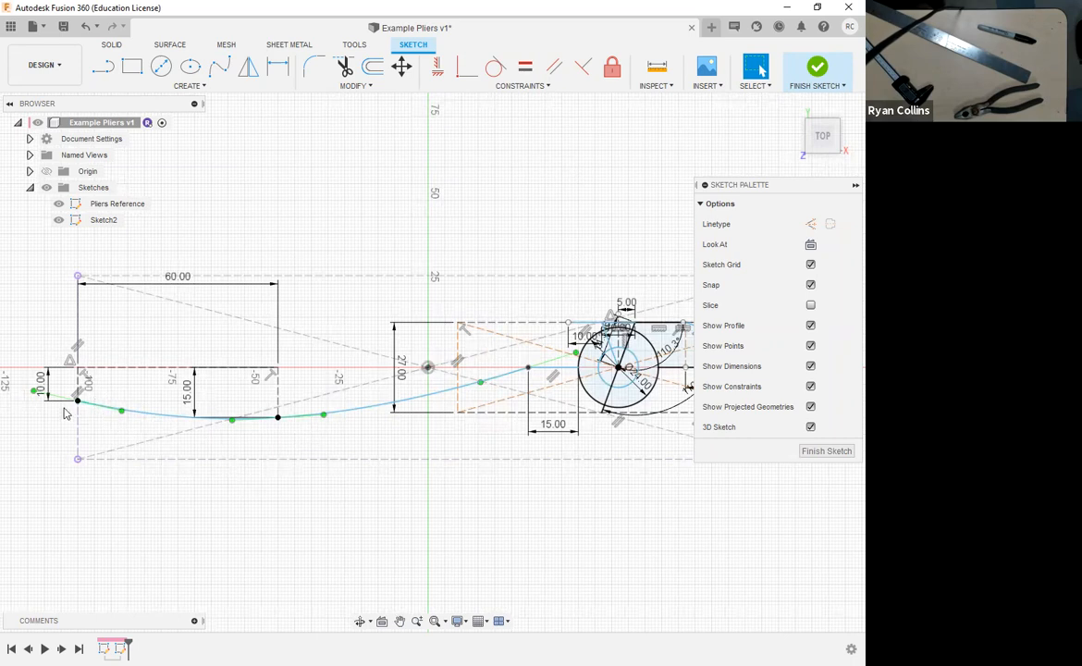
scroll(67, 414, up, 2)
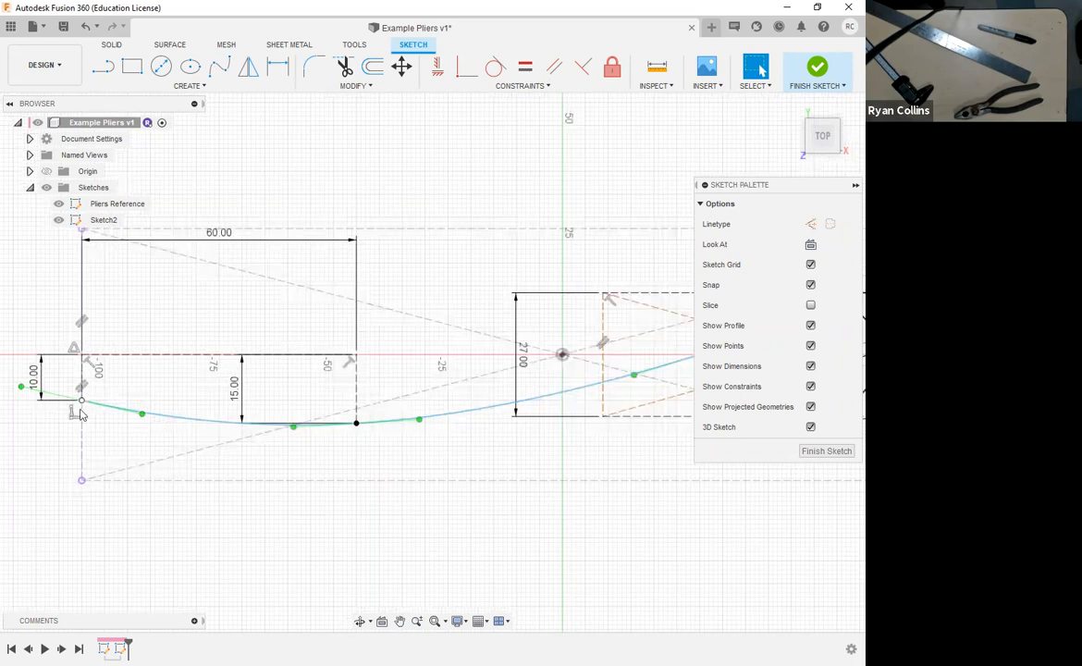
scroll(231, 469, down, 2)
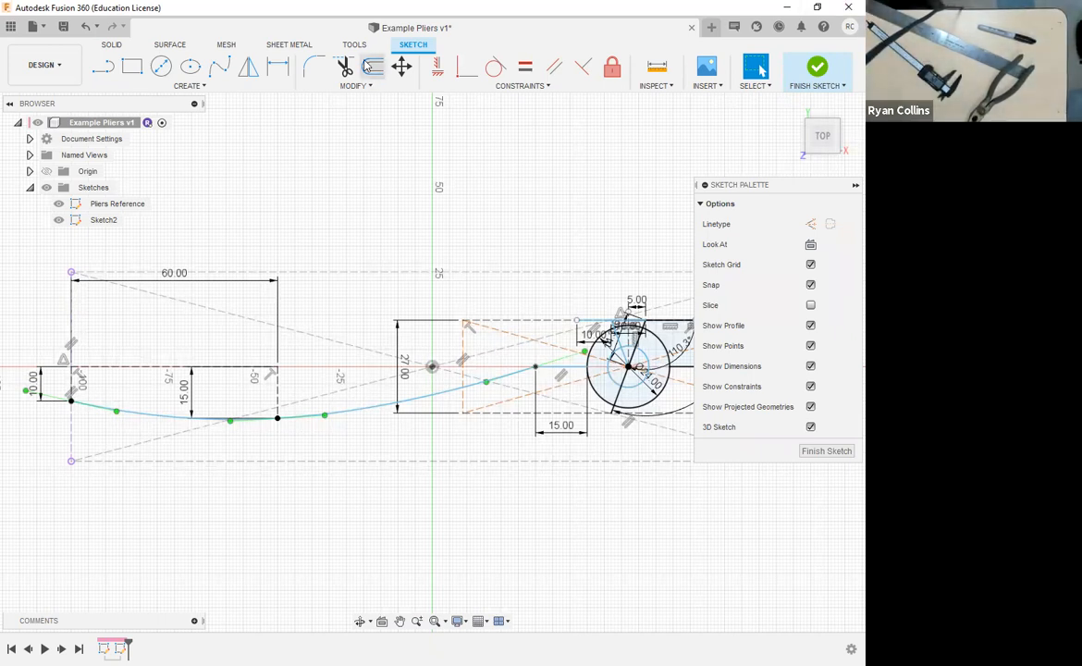
click(365, 415)
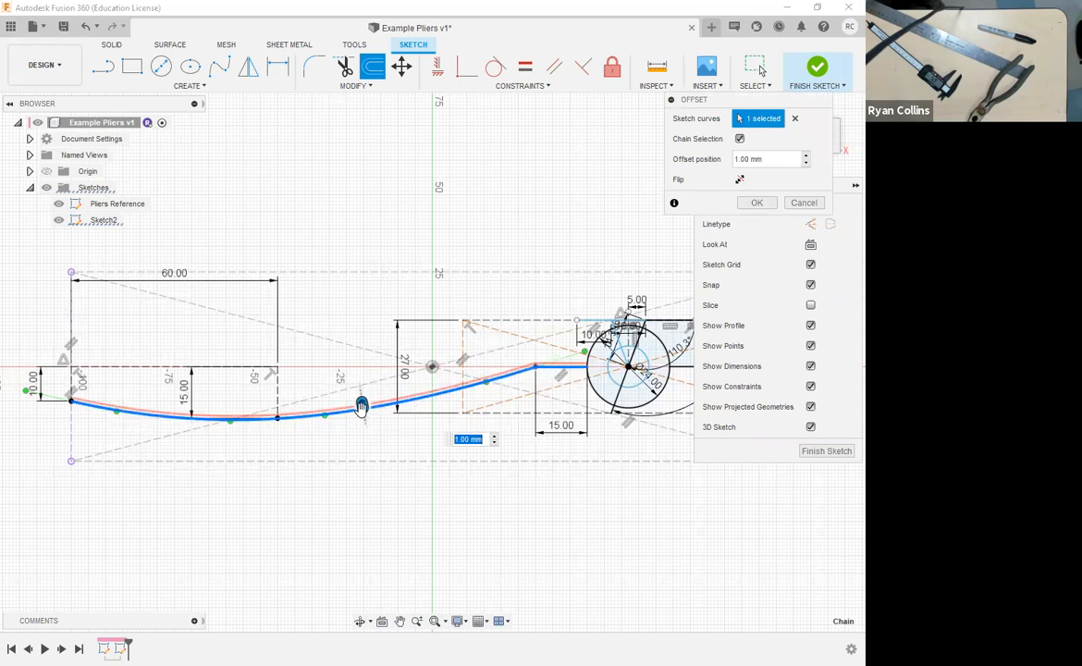
drag(362, 405, 369, 451)
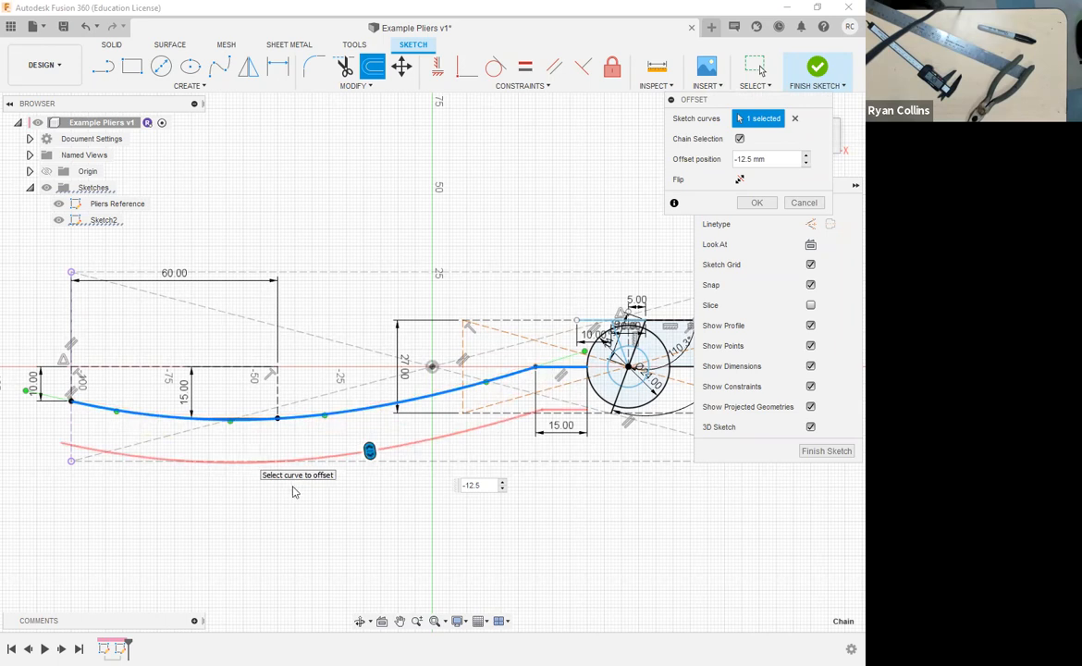
middle_drag(370, 500, 292, 492)
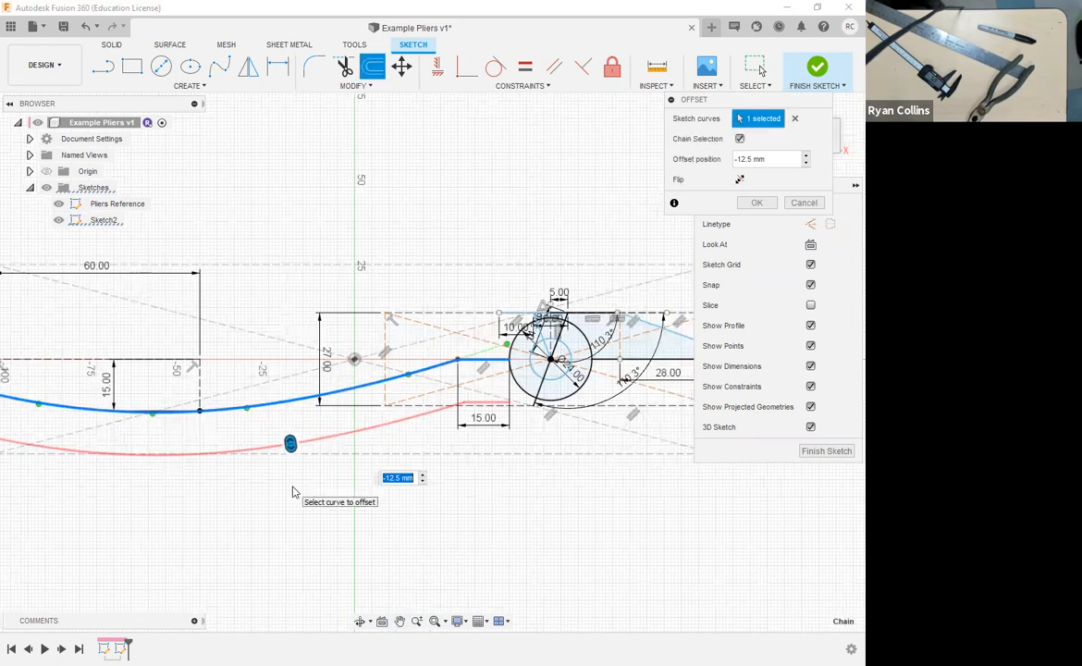
key(Return)
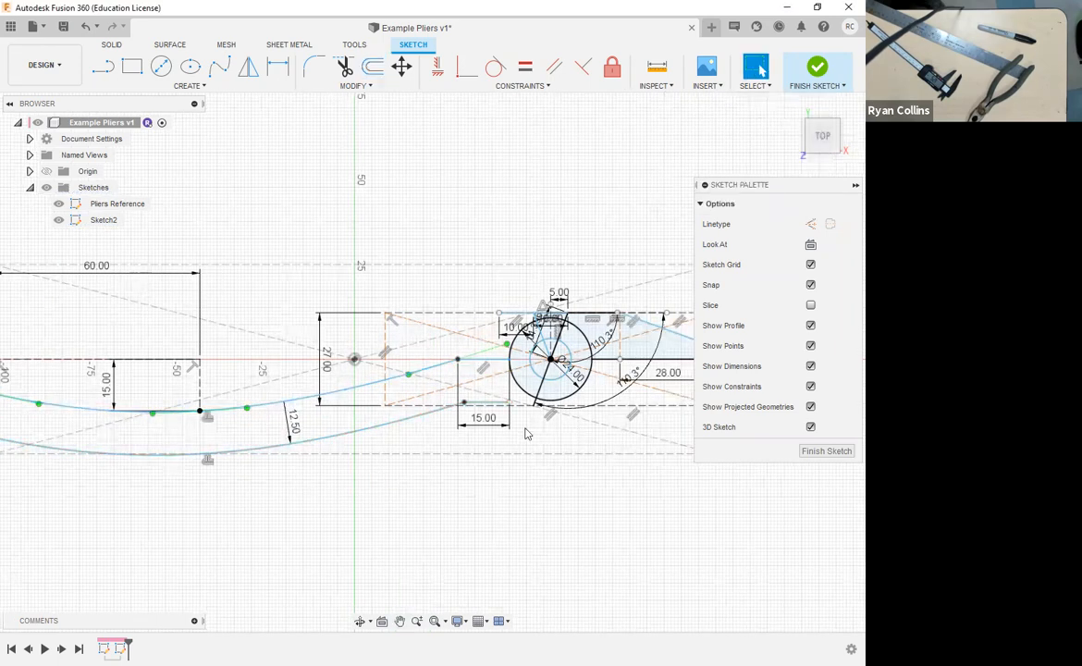
- Draw a line from the slanted line's lower end along the inner rectangle's bottom edge to the offset curve
scroll(518, 407, up, 5)
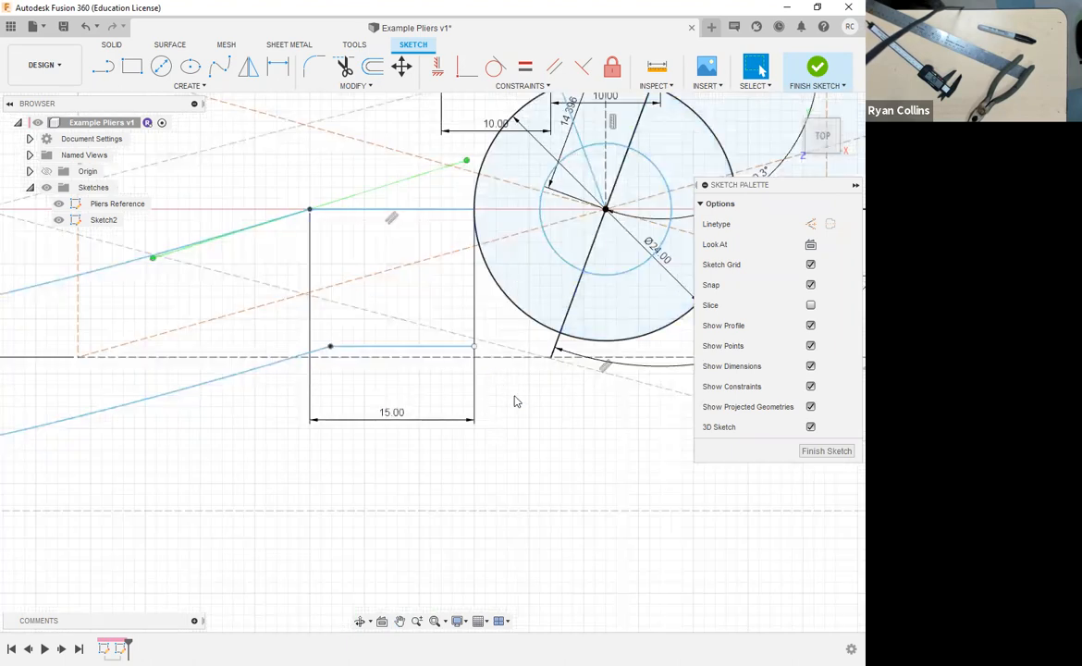
scroll(532, 367, down, 2)
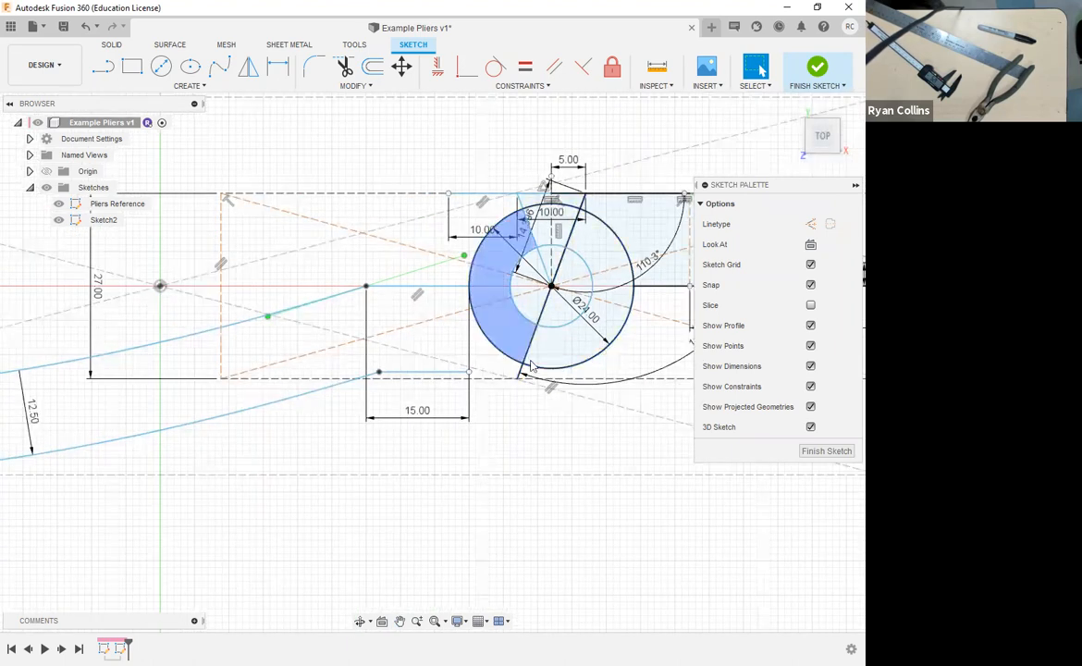
click(106, 72)
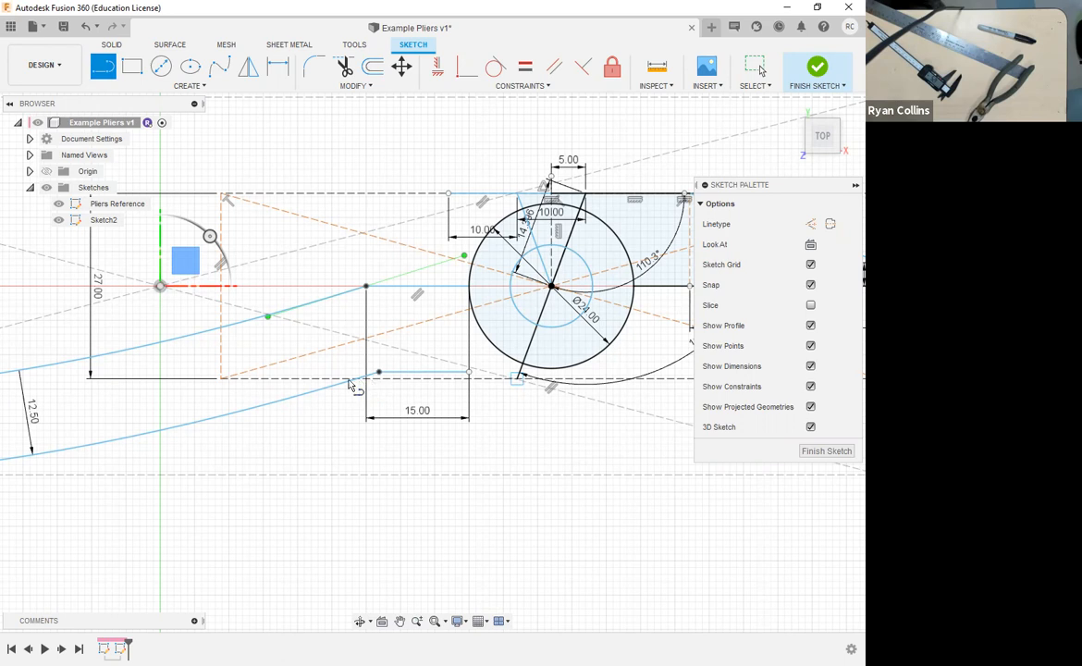
scroll(353, 380, up, 5)
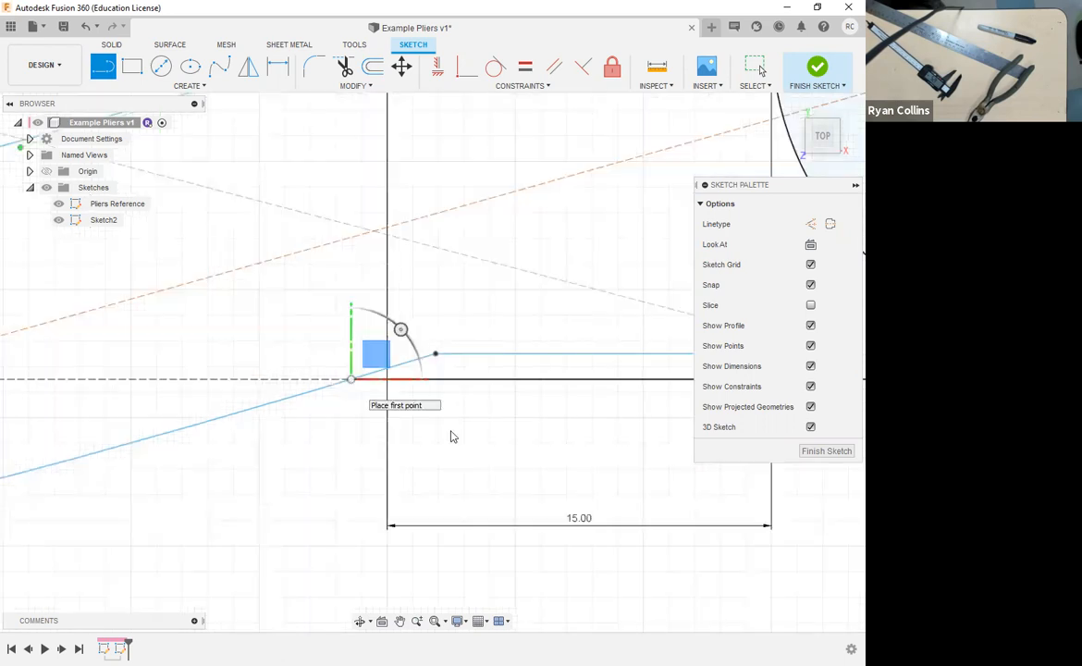
key(Escape)
- Trim the offset curve's end and its horizontal segment above the inner rectangle's bottom edge
scroll(451, 435, down, 4)
middle_drag(375, 435, 233, 395)
click(344, 67)
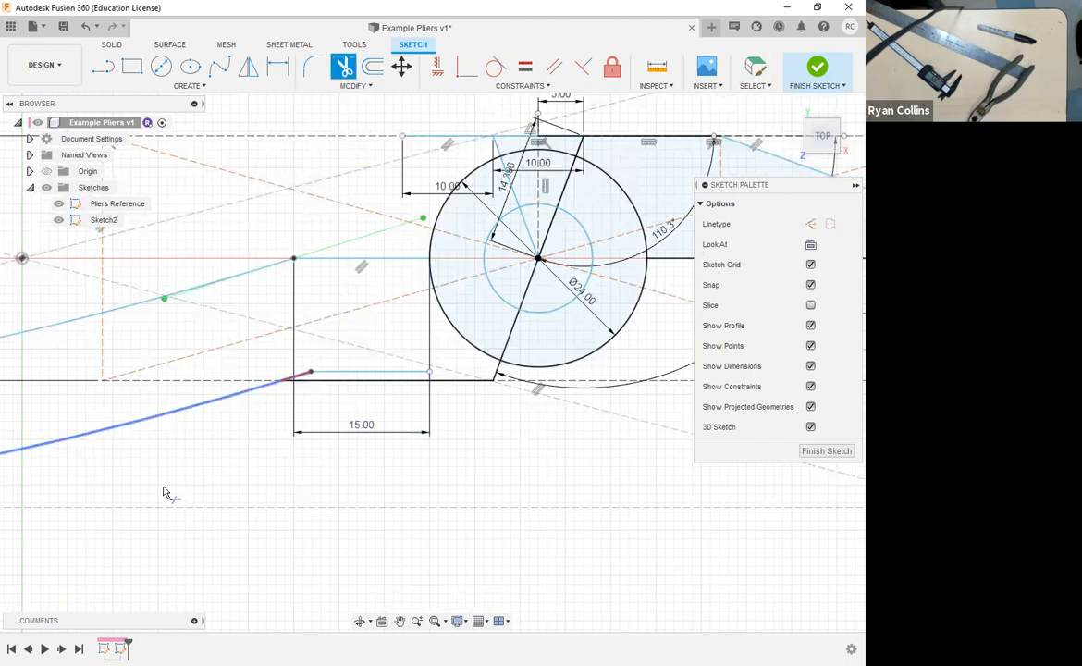
scroll(317, 452, down, 3)
middle_drag(321, 464, 357, 452)
middle_drag(258, 475, 381, 454)
scroll(329, 509, down, 3)
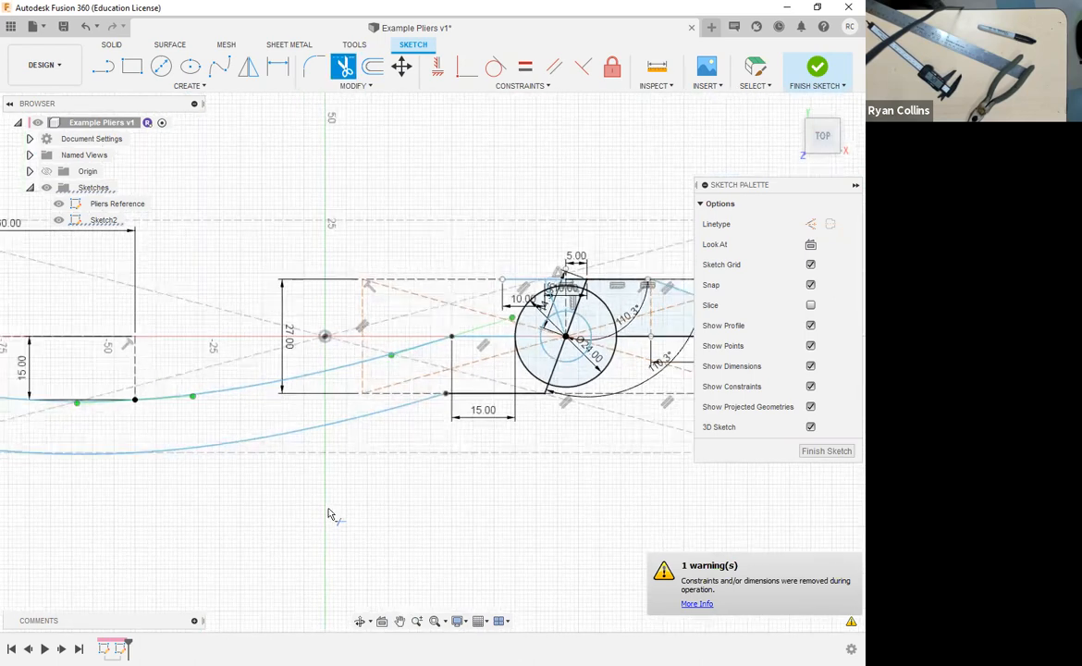
middle_drag(95, 470, 212, 468)
scroll(171, 431, up, 5)
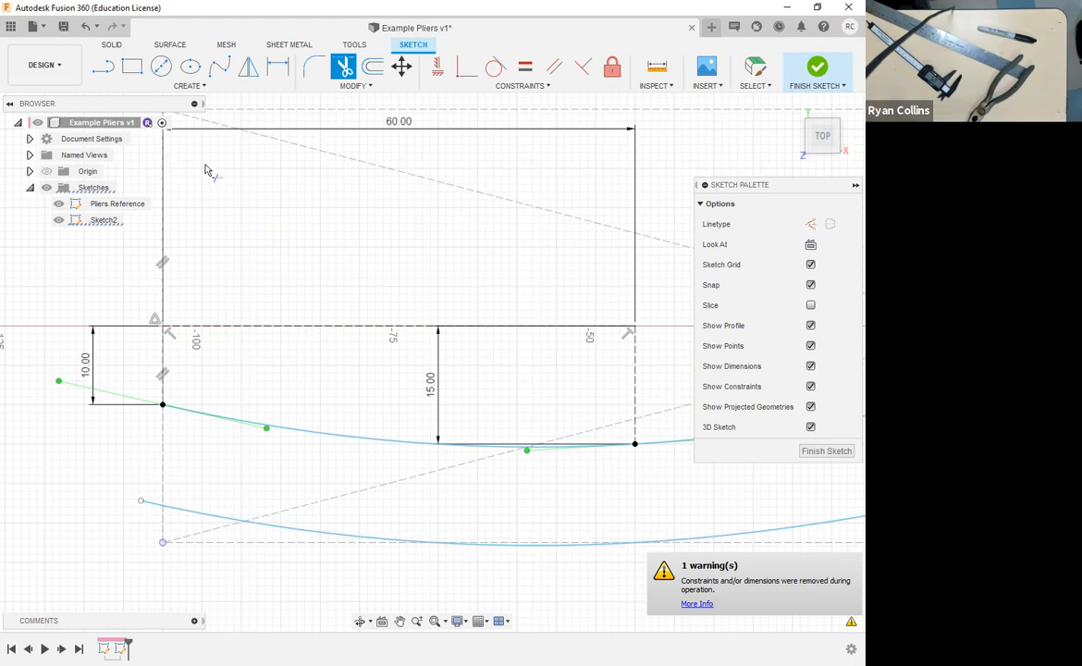
click(197, 86)
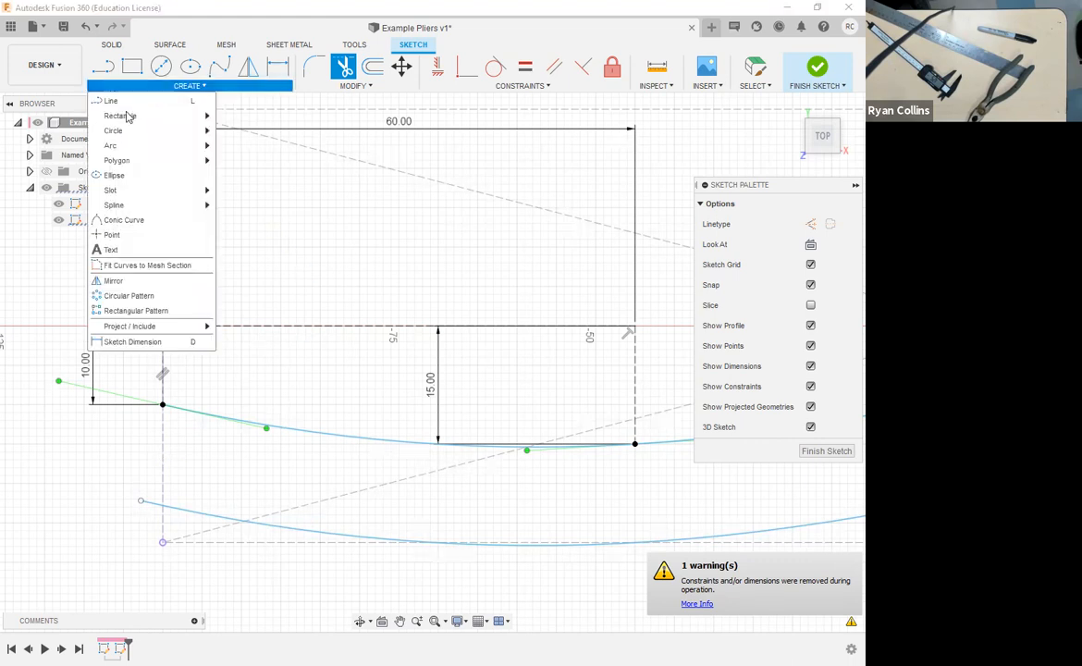
mouse_move(189, 131)
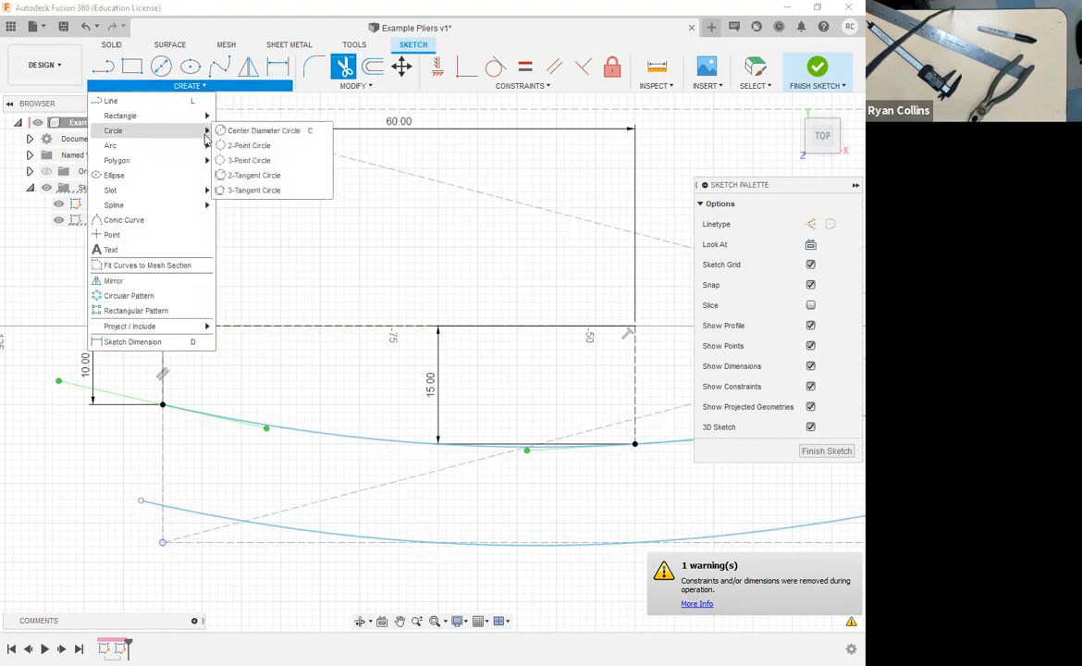
click(250, 161)
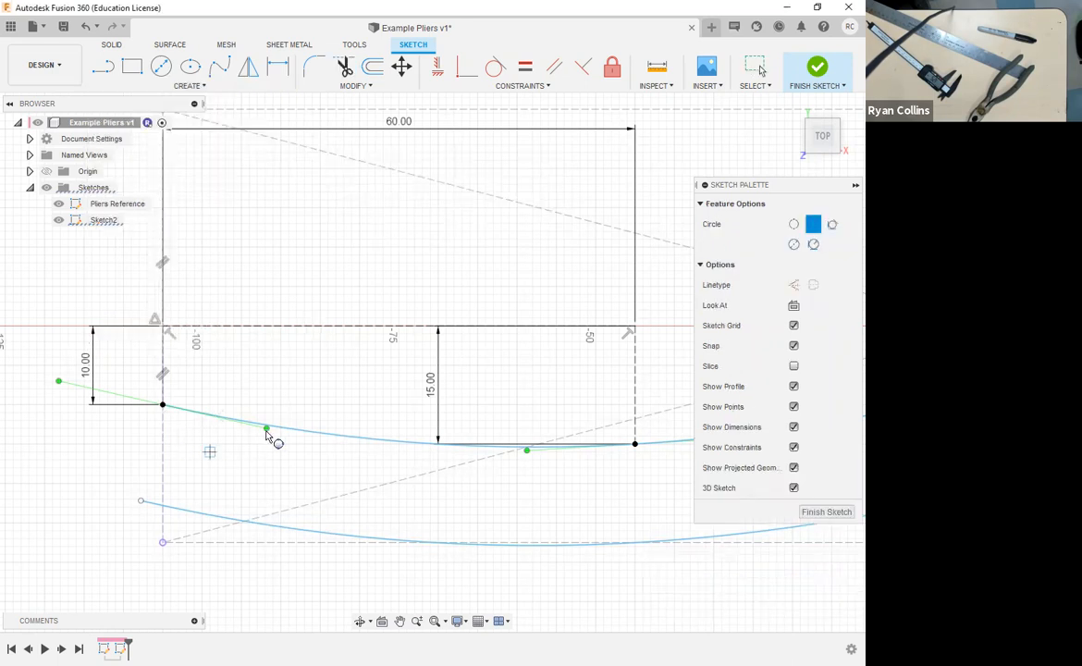
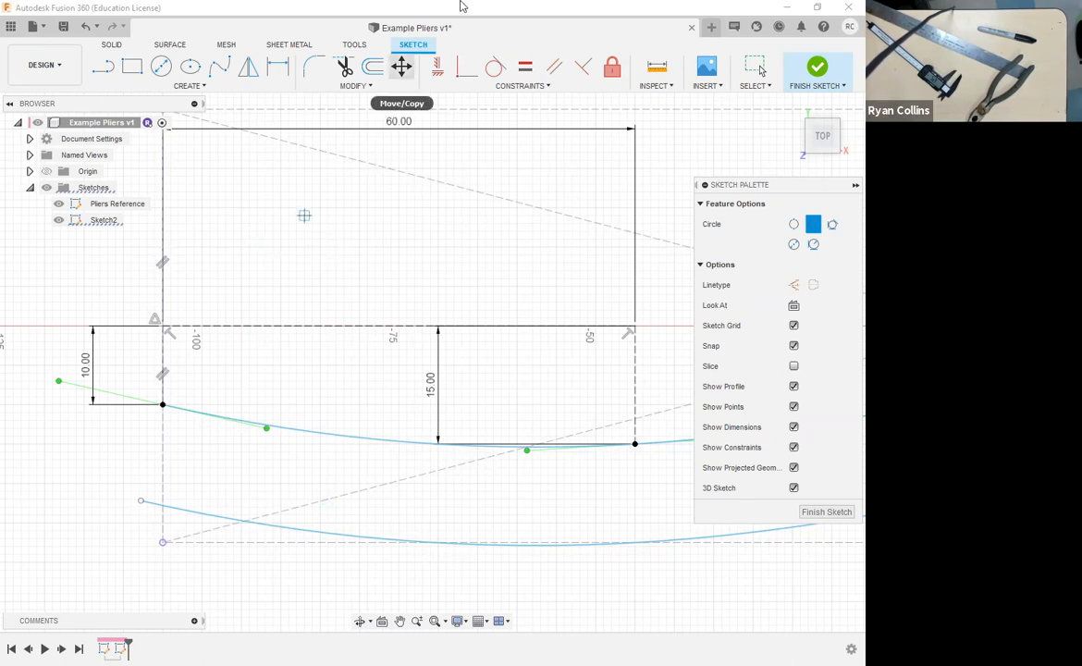
key(Escape)
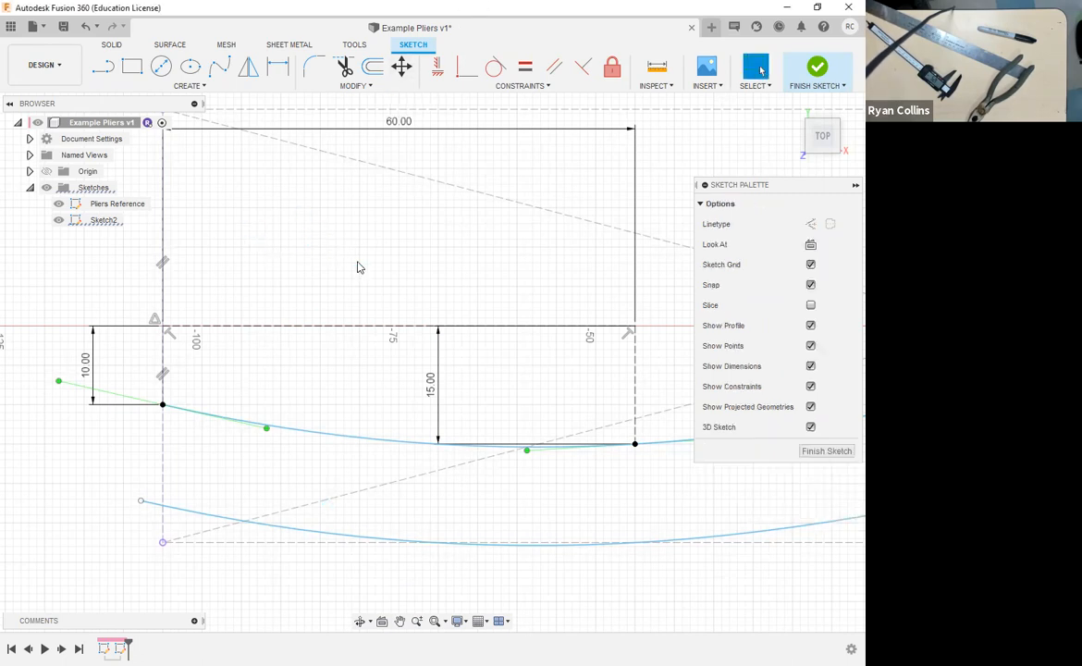
- Save the design as a new version with the description "User Saved"
key(ctrl+s)
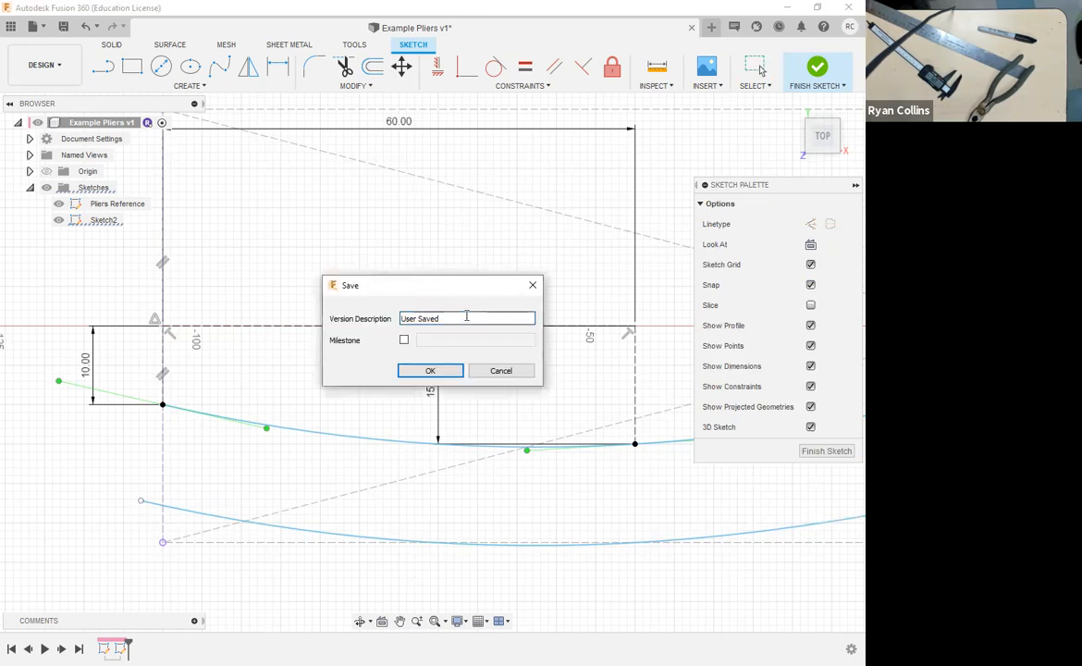
key(Return)
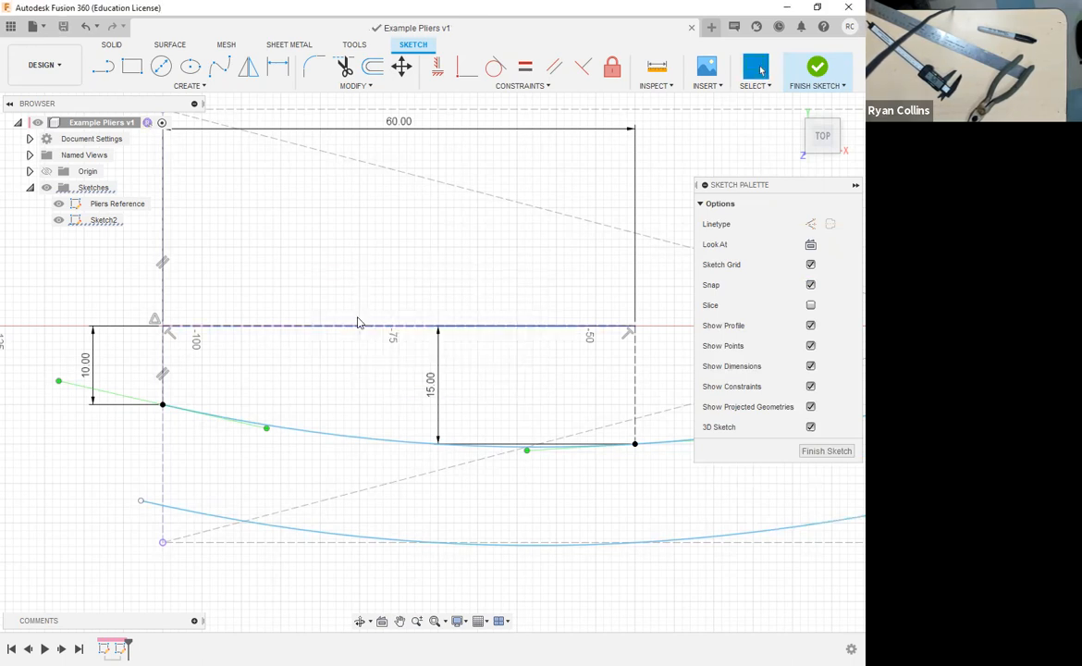
click(213, 87)
mouse_move(134, 131)
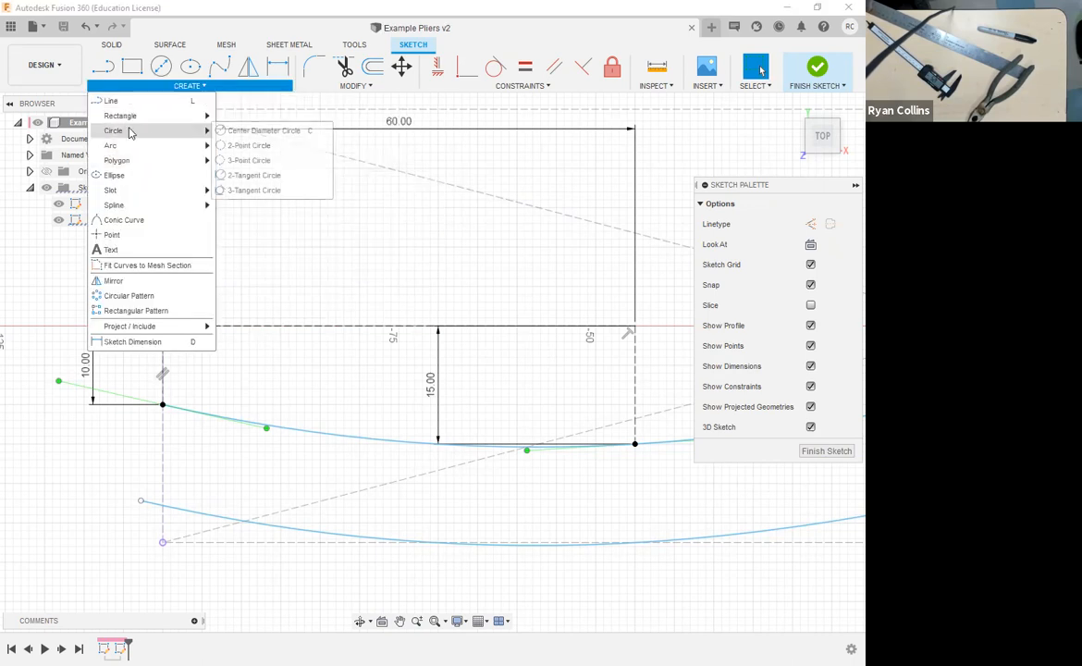
click(249, 162)
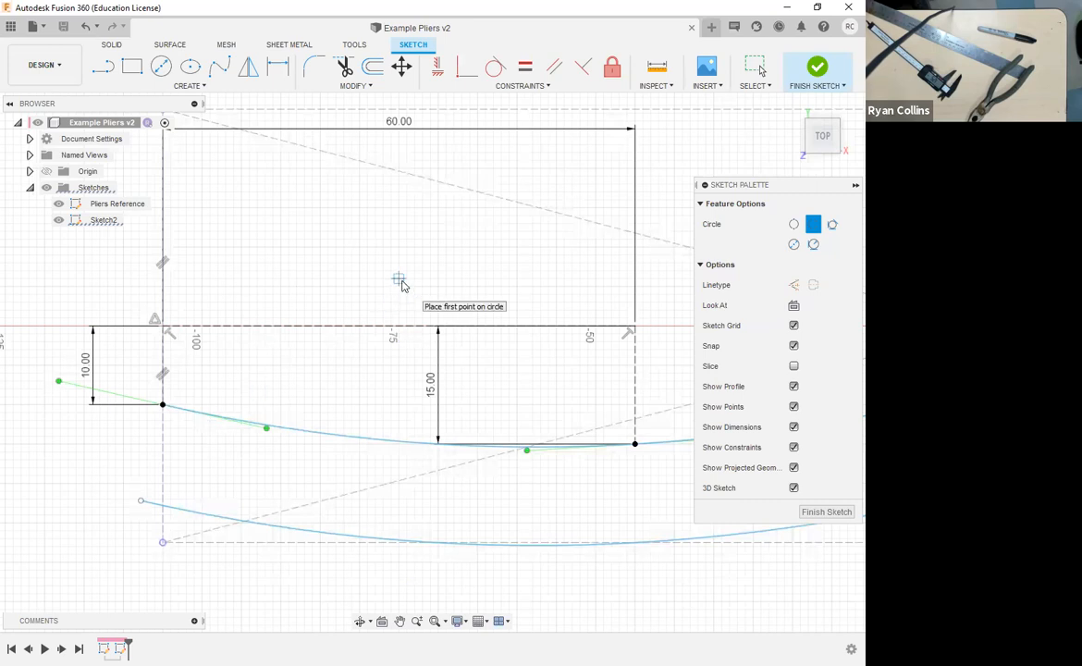
key(Escape)
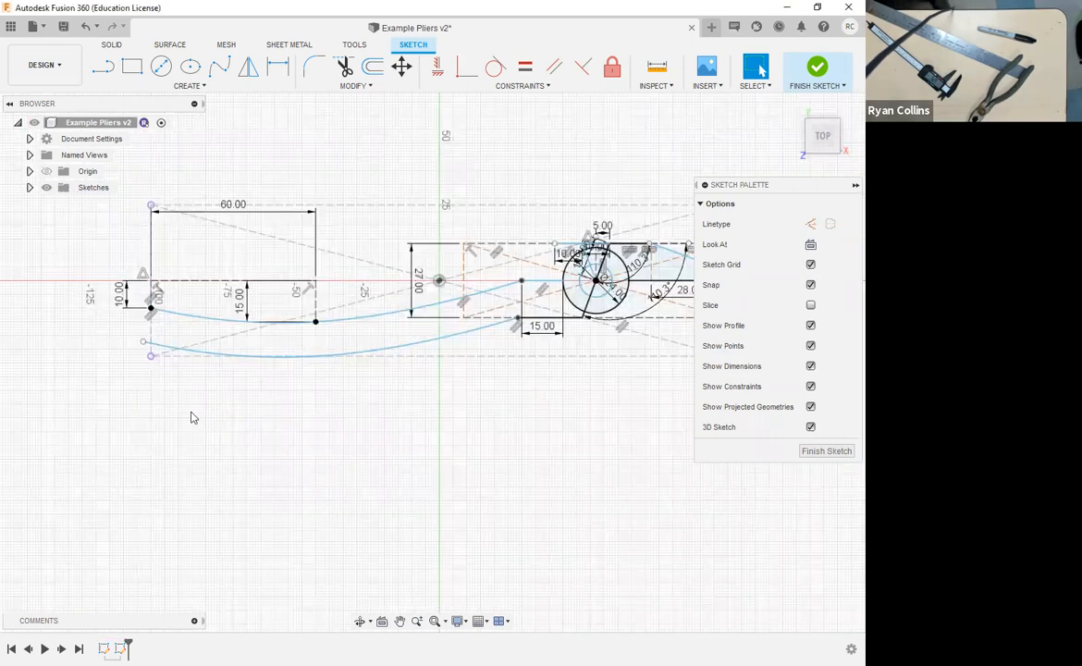
scroll(293, 449, up, 3)
scroll(292, 443, down, 2)
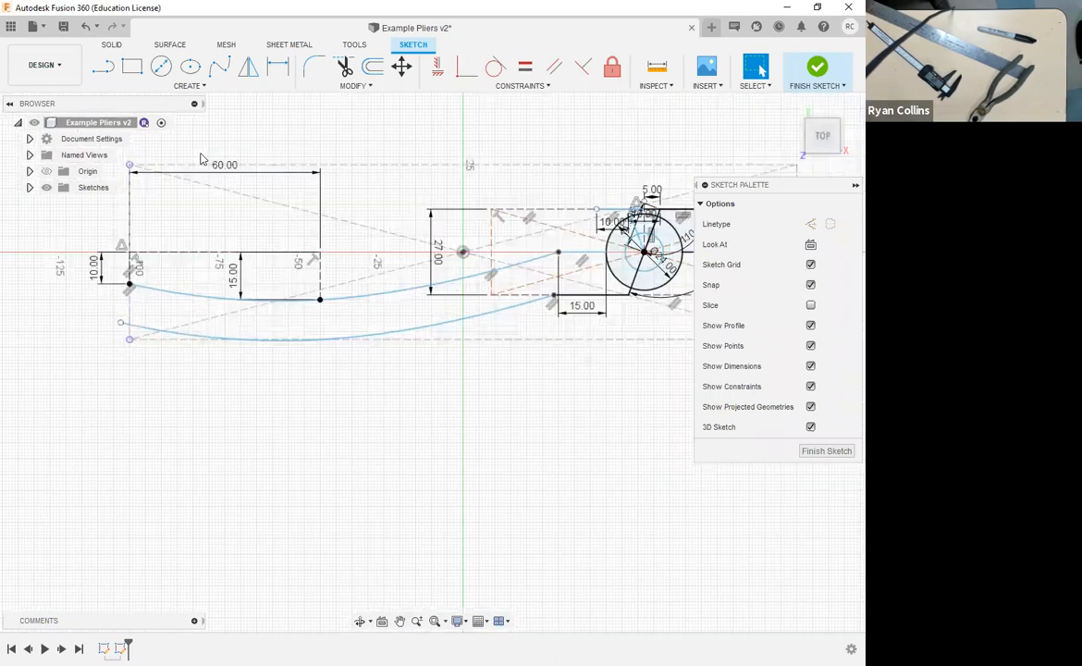
middle_drag(202, 159, 278, 240)
click(201, 86)
mouse_move(184, 130)
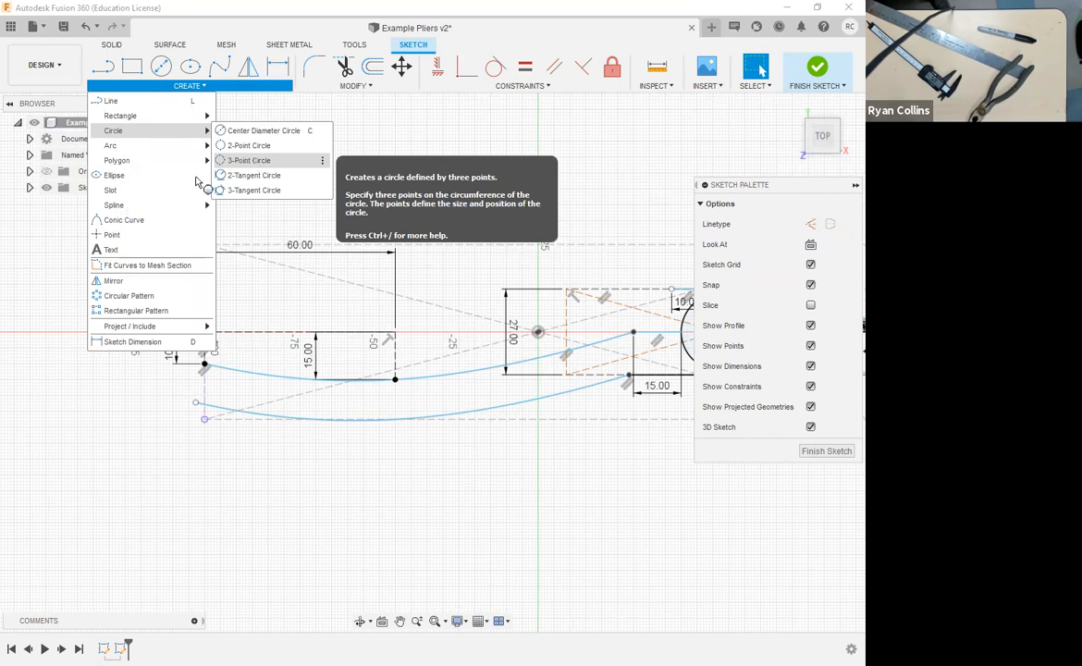
click(250, 161)
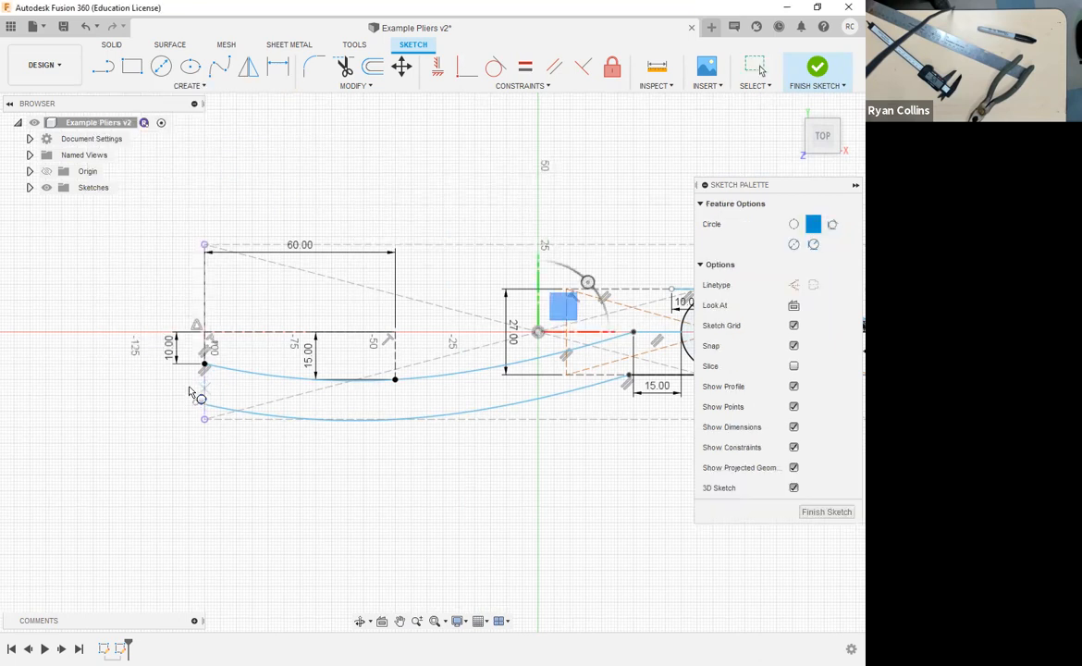
scroll(210, 388, up, 8)
scroll(243, 380, up, 1)
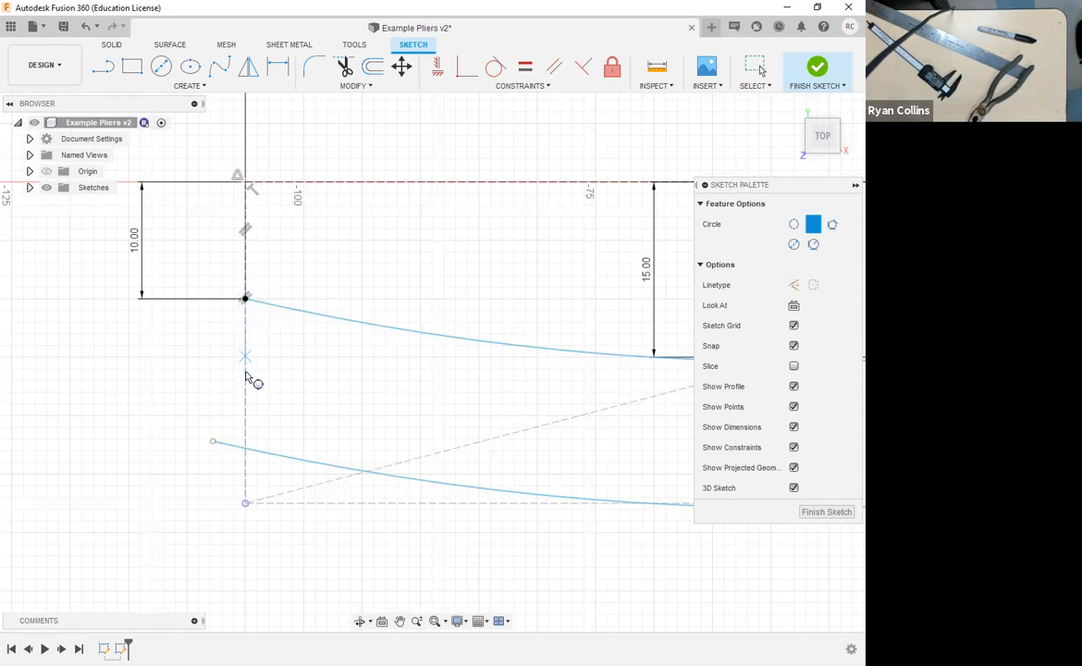
key(Escape)
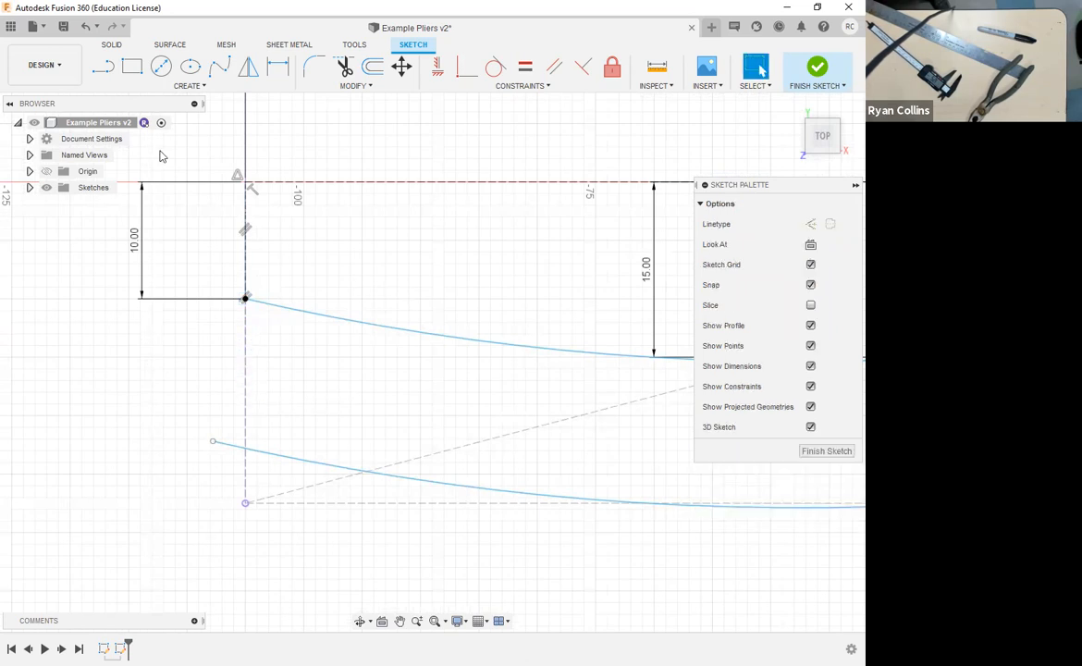
- Draw a vertical construction line from the handle spline's left endpoint down to its intersection with the offset curve
click(104, 68)
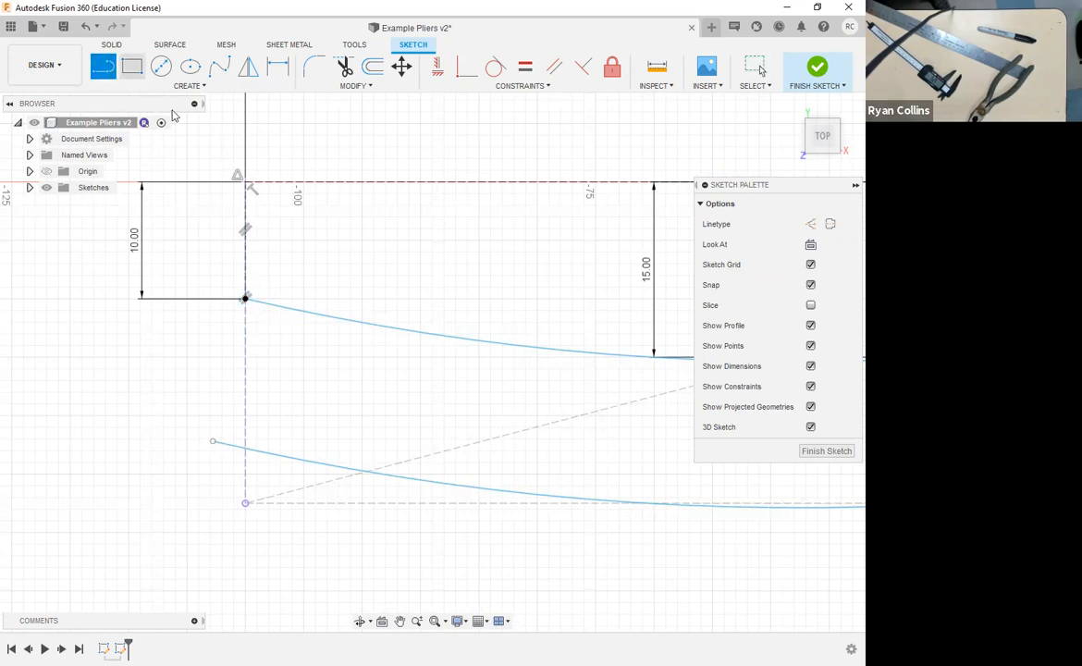
key(x)
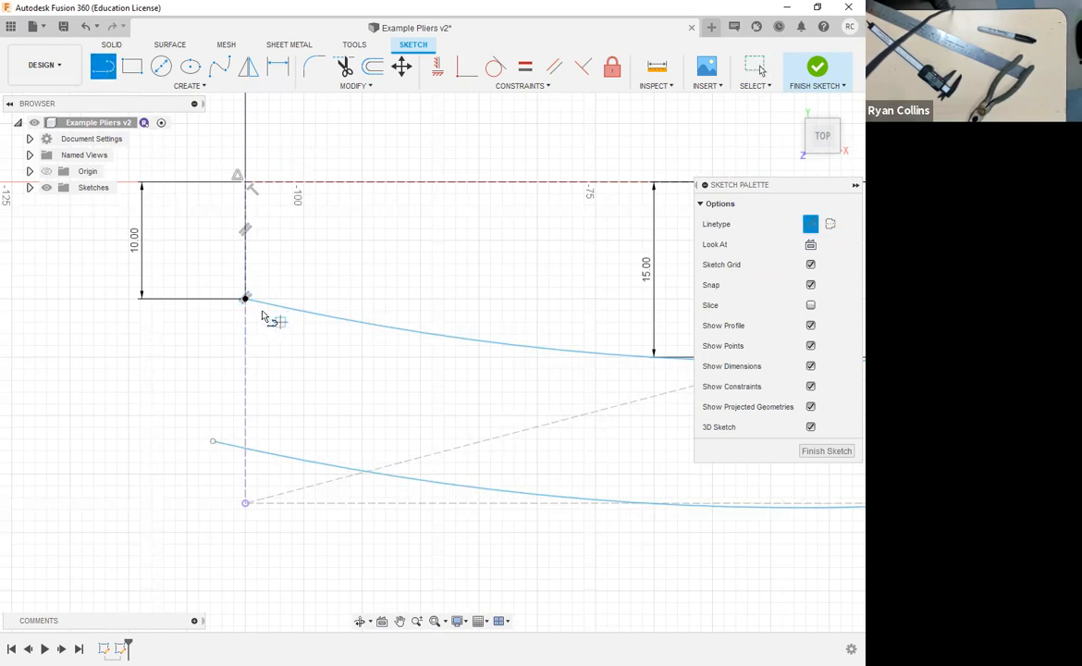
click(246, 449)
key(Escape)
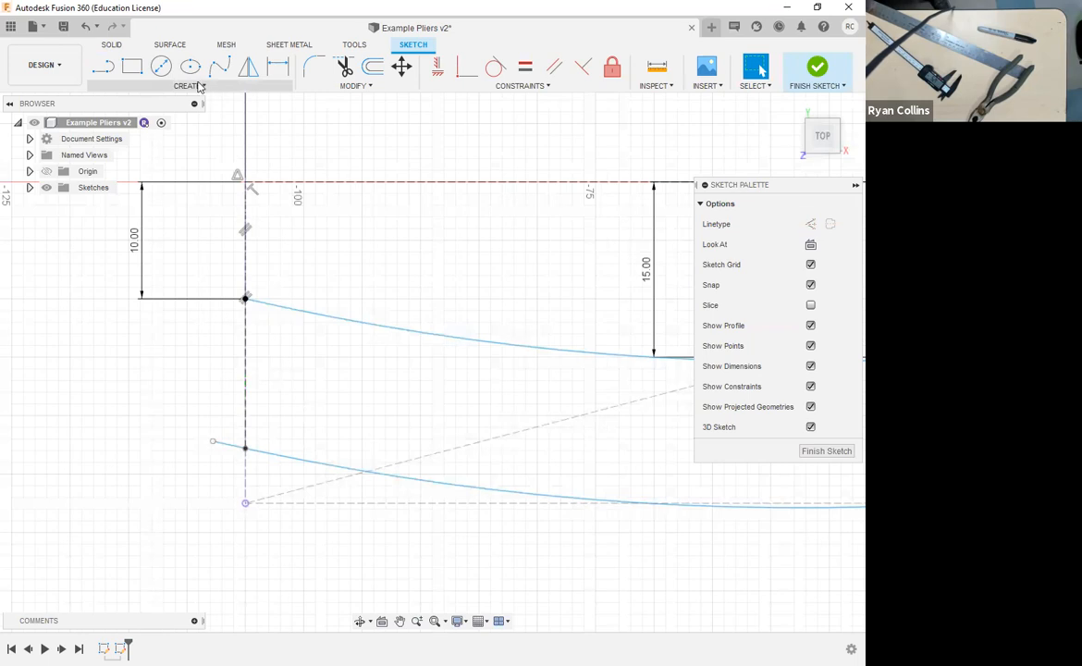
- Try a three-point circle through the construction line's midpoint, the handle spline and the offset curve, and undo it
click(199, 86)
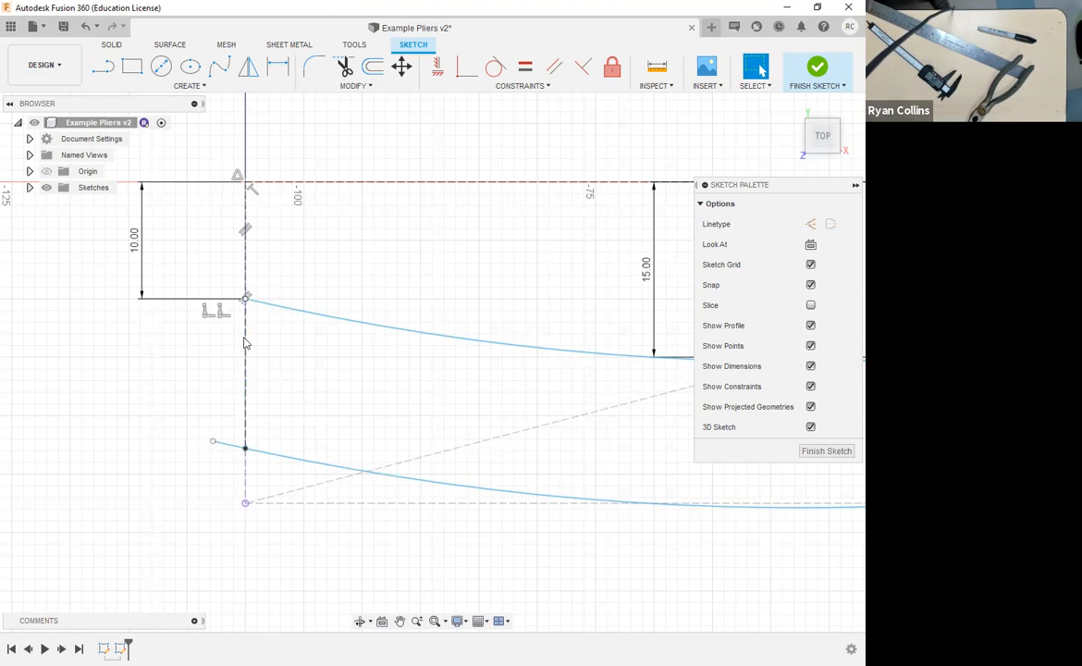
click(195, 88)
mouse_move(125, 130)
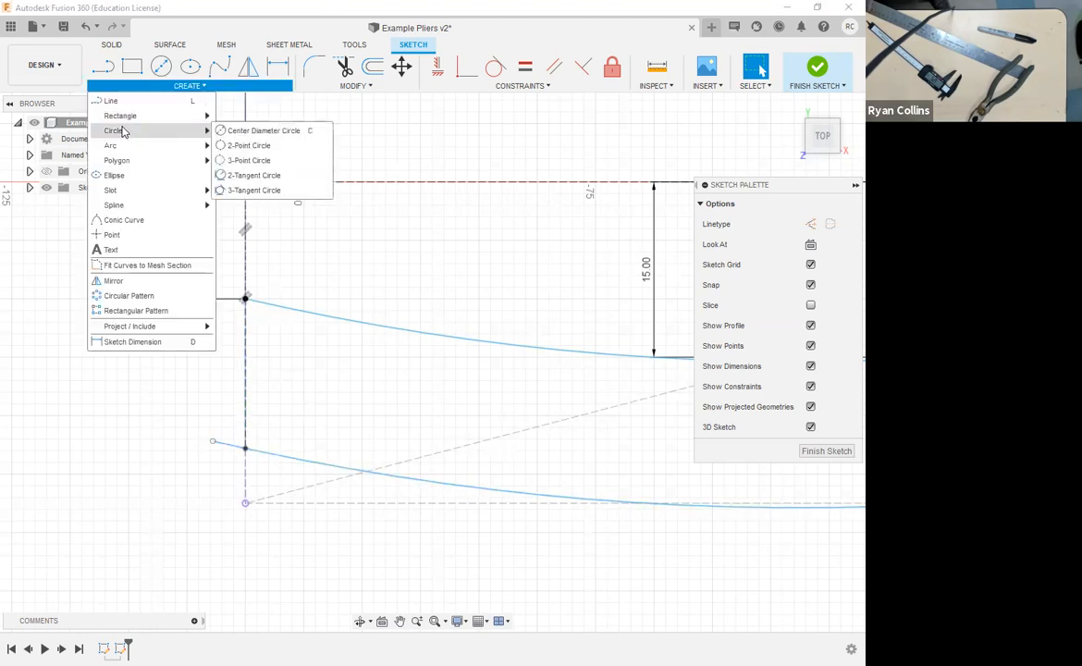
click(246, 161)
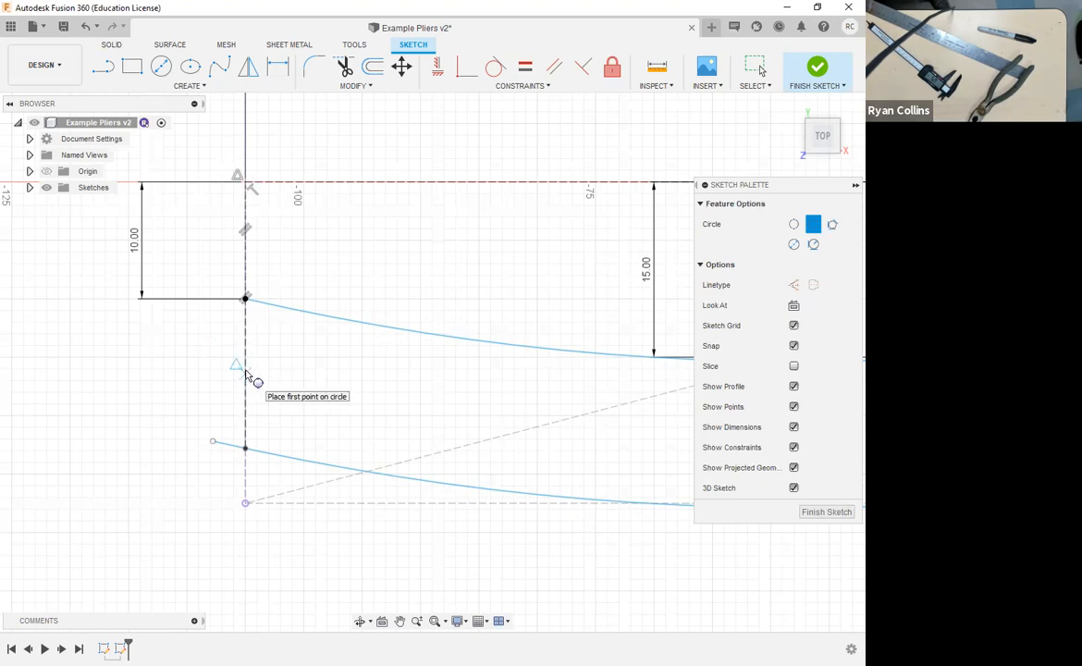
click(245, 373)
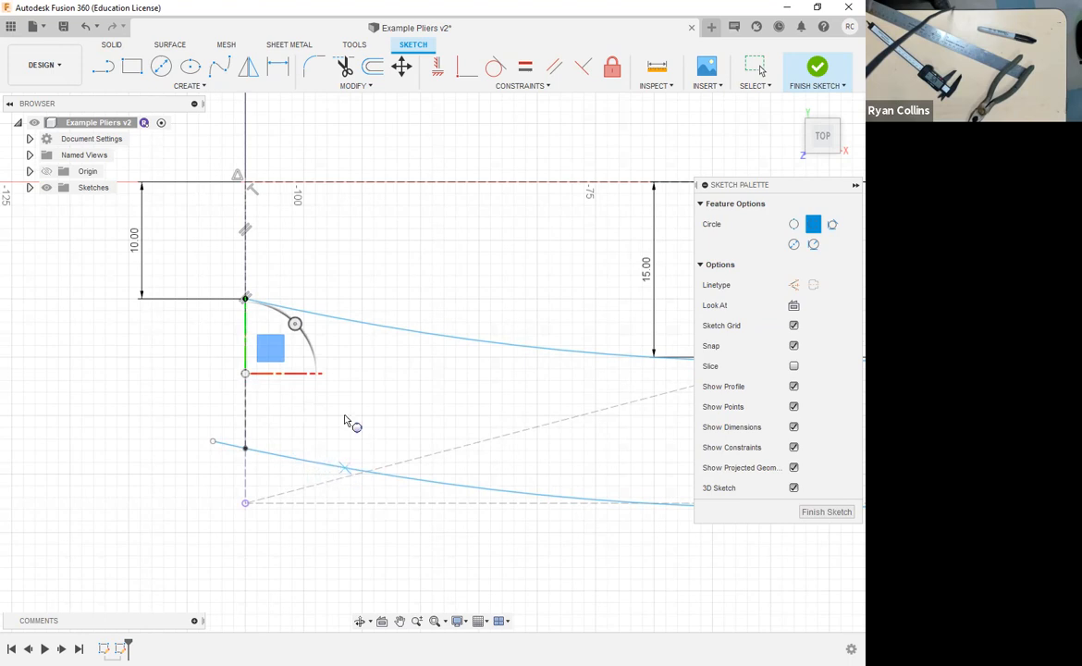
click(331, 320)
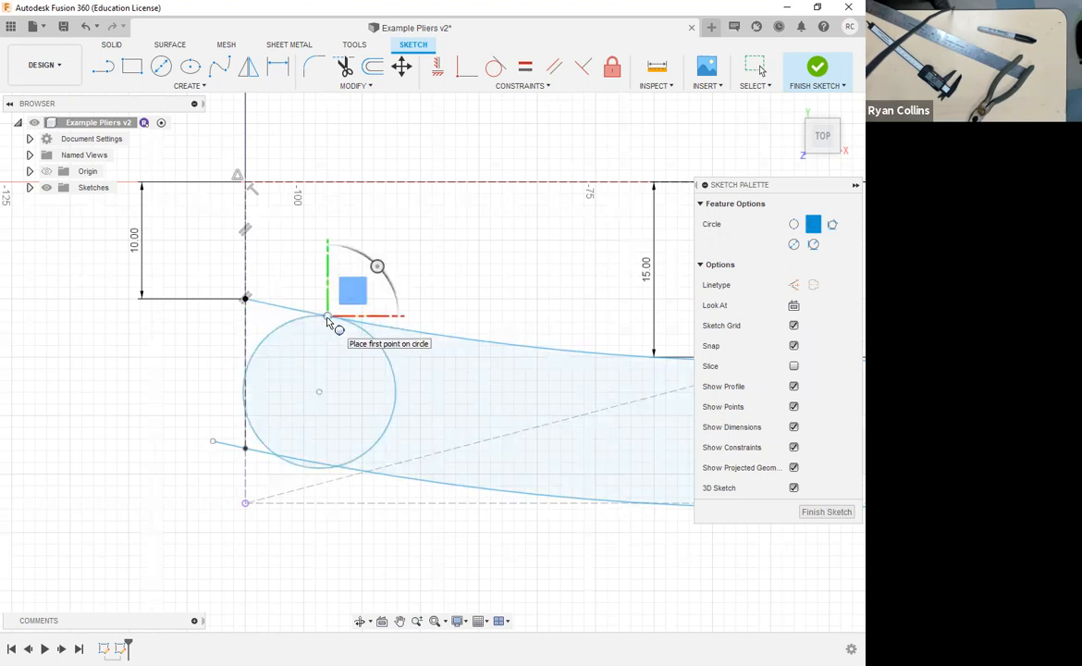
click(321, 483)
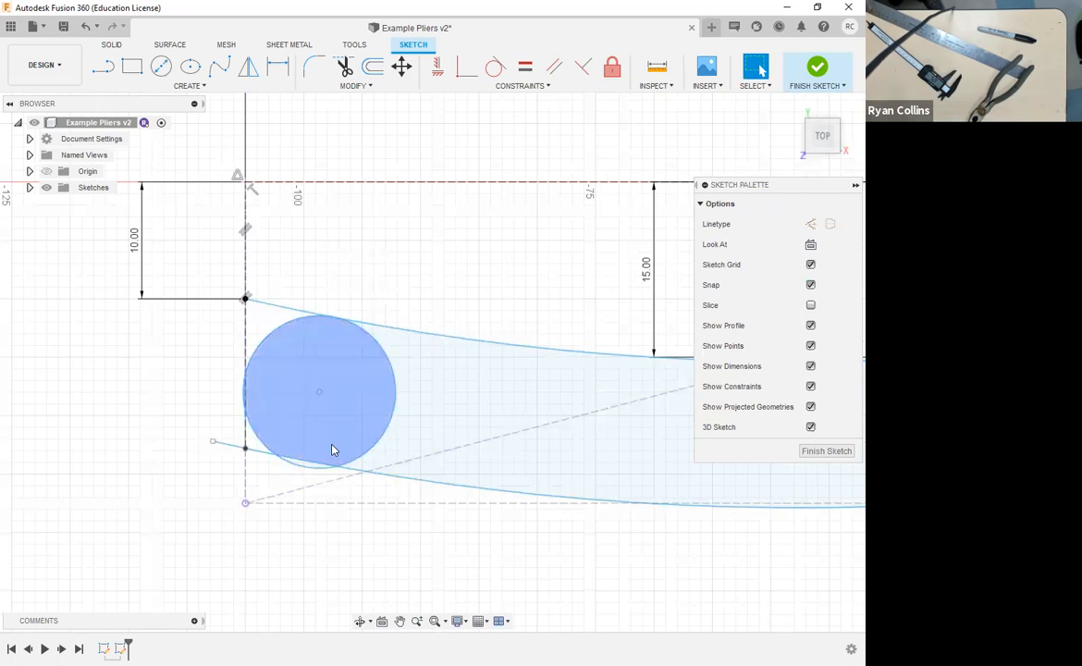
key(ctrl+z)
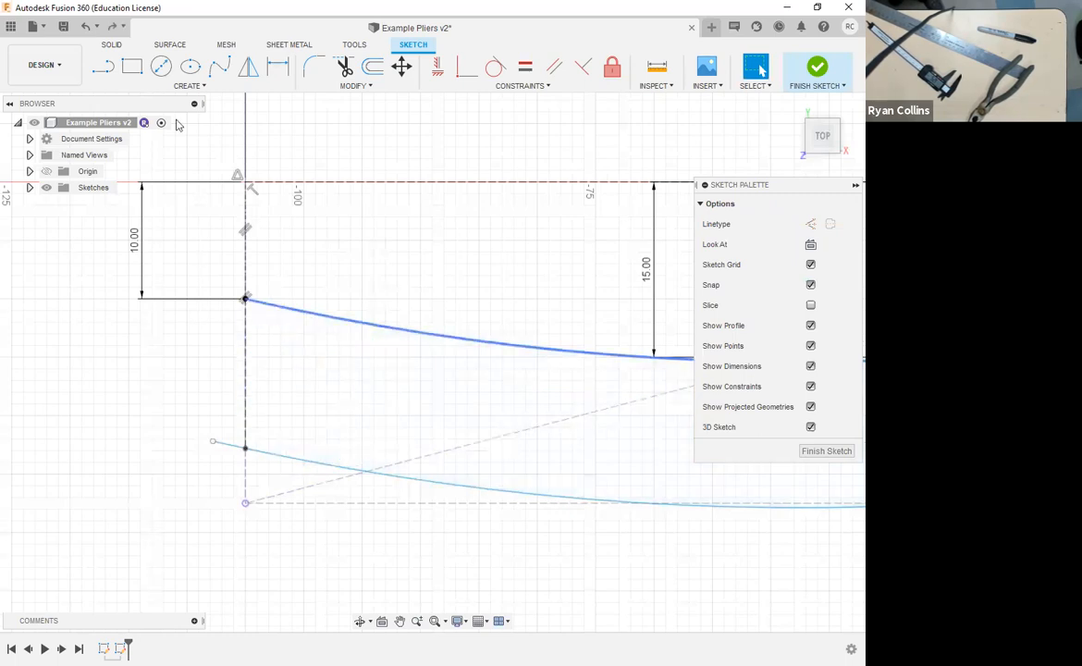
click(184, 88)
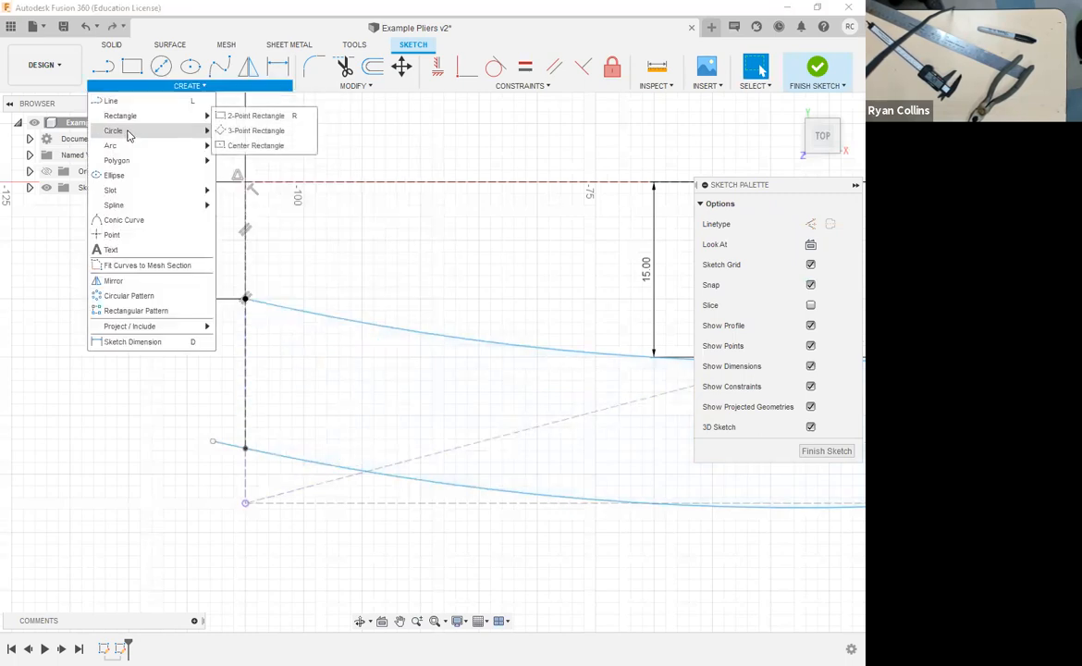
mouse_move(122, 131)
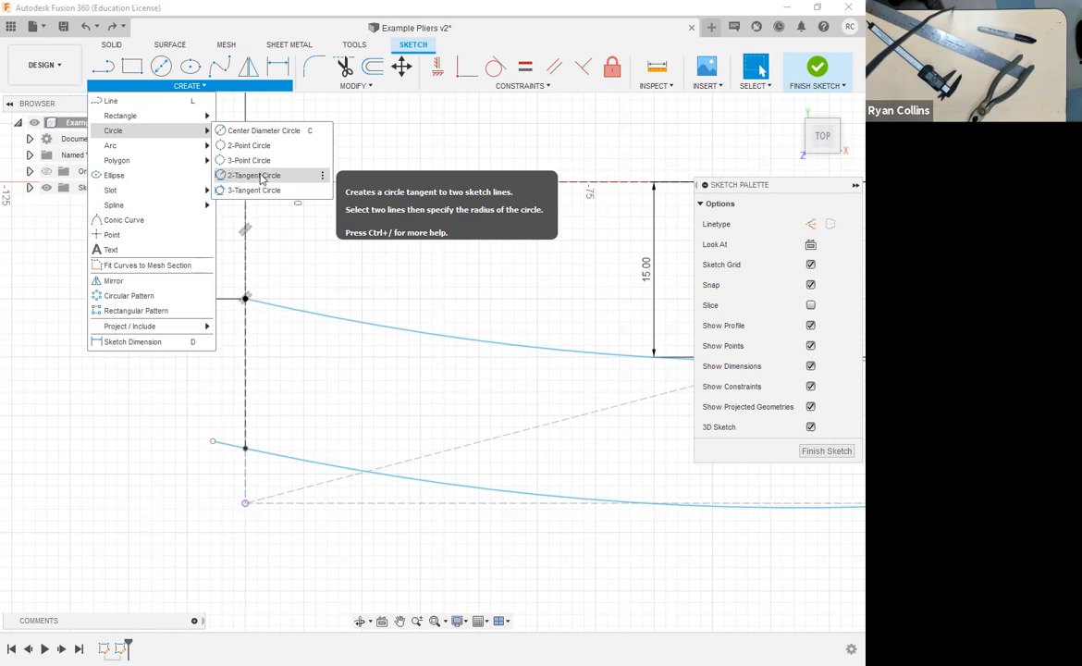
click(267, 373)
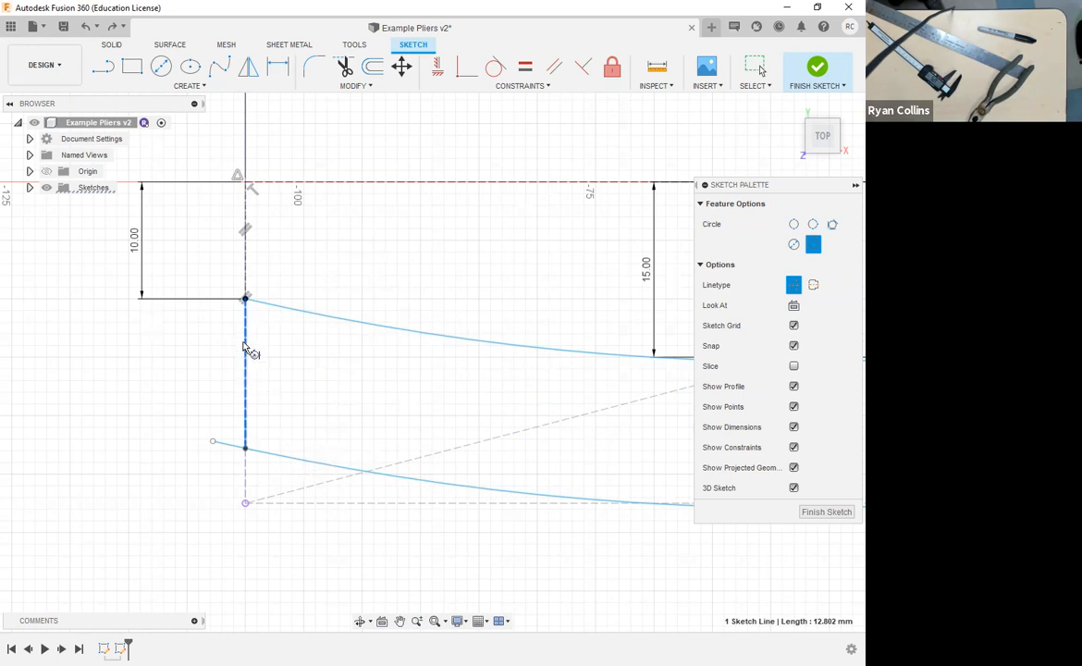
key(Escape)
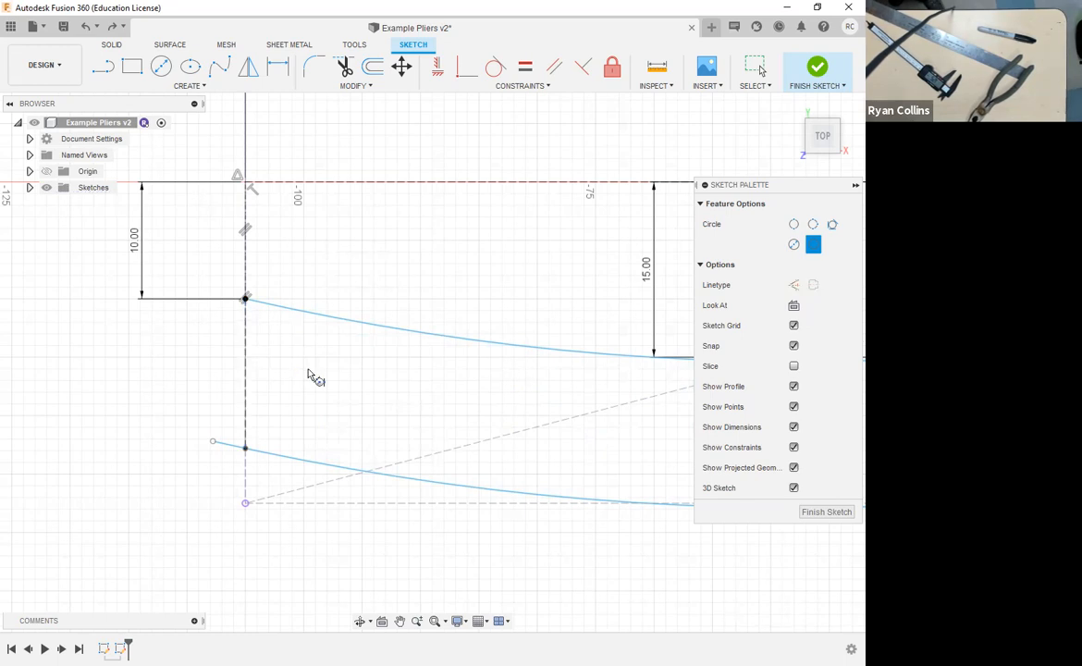
key(Escape)
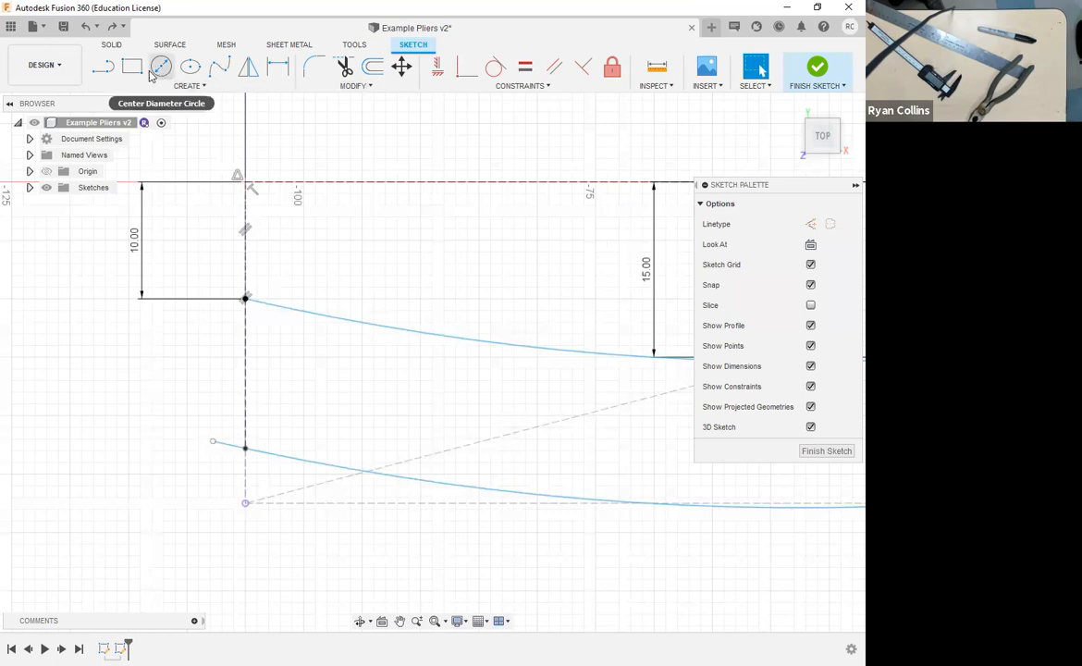
- Measure the distance between the handle spline's left endpoint and the vertical construction line's intersection with the offset curve
click(658, 71)
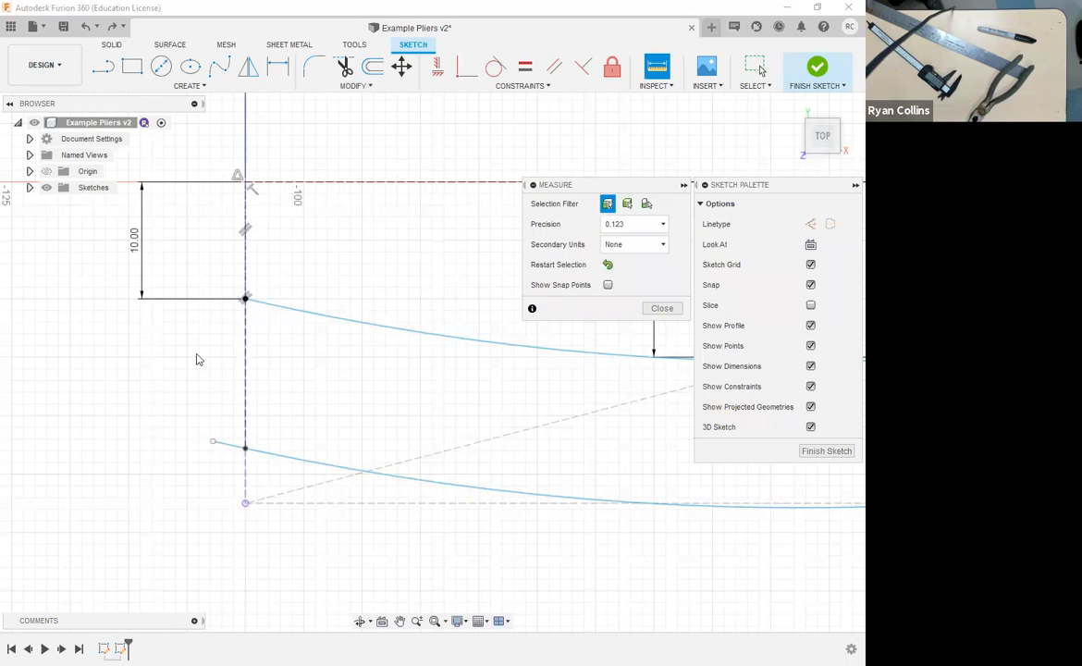
click(245, 359)
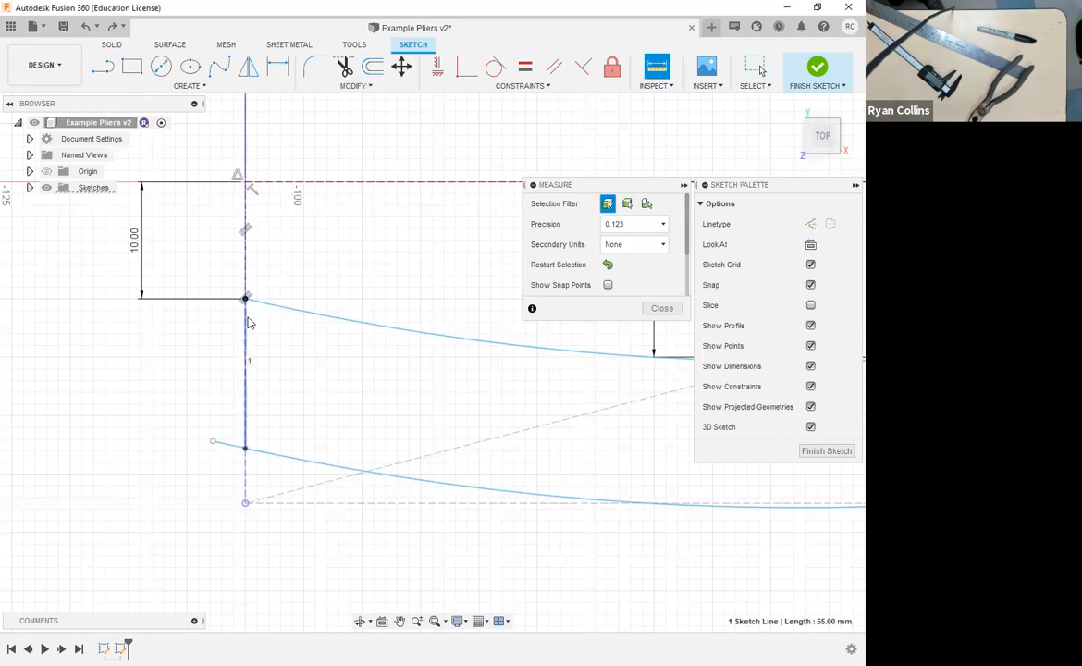
click(672, 186)
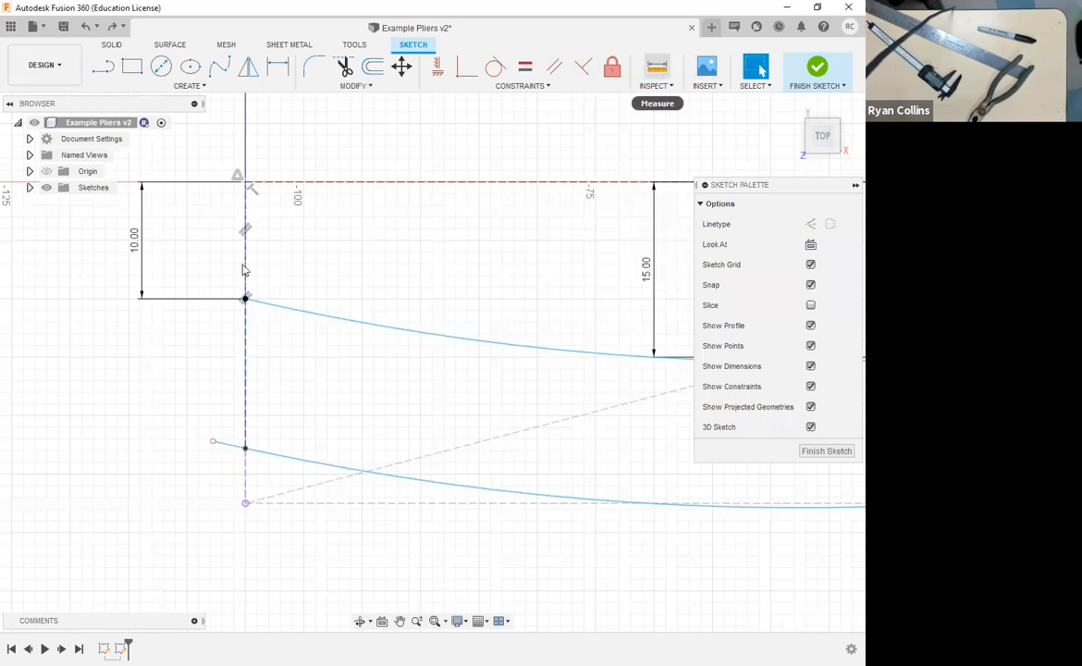
key(i)
click(245, 298)
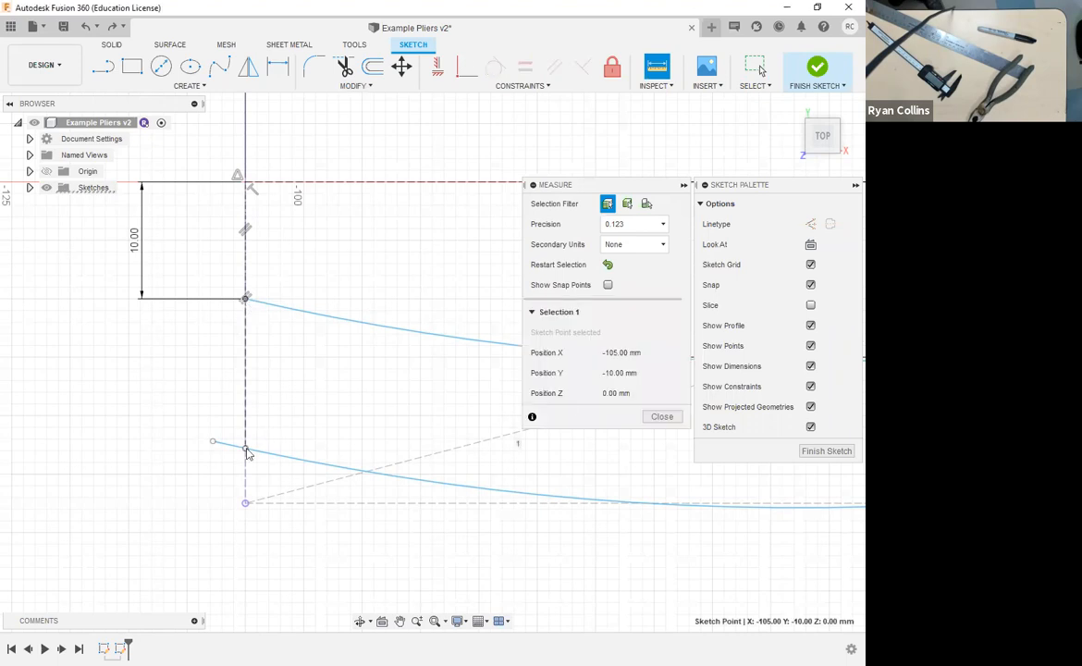
click(245, 448)
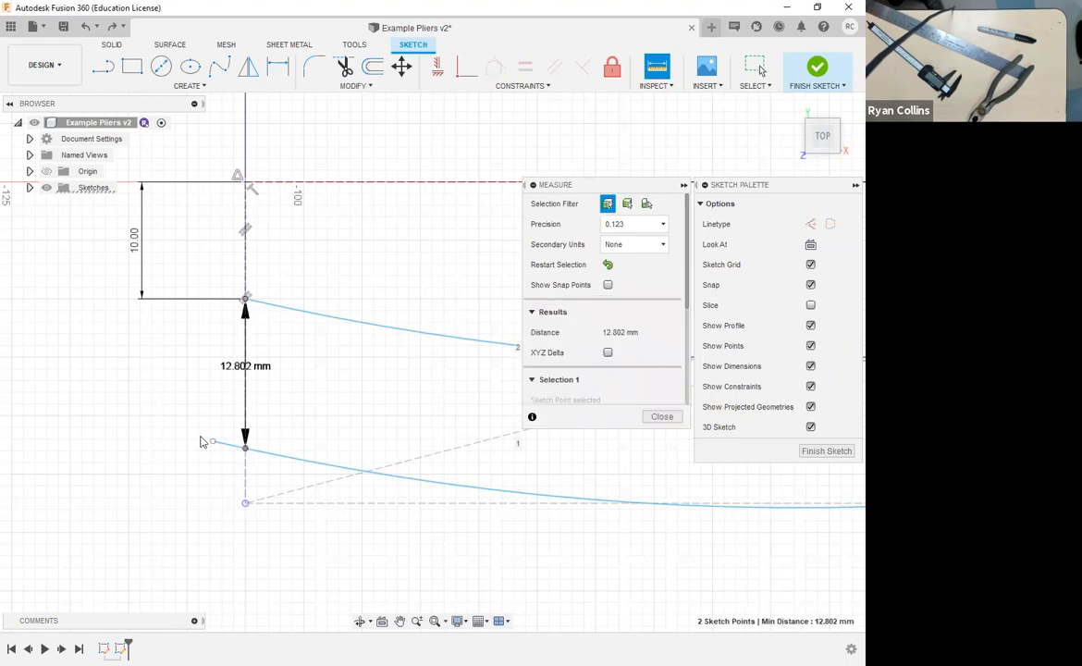
key(Escape)
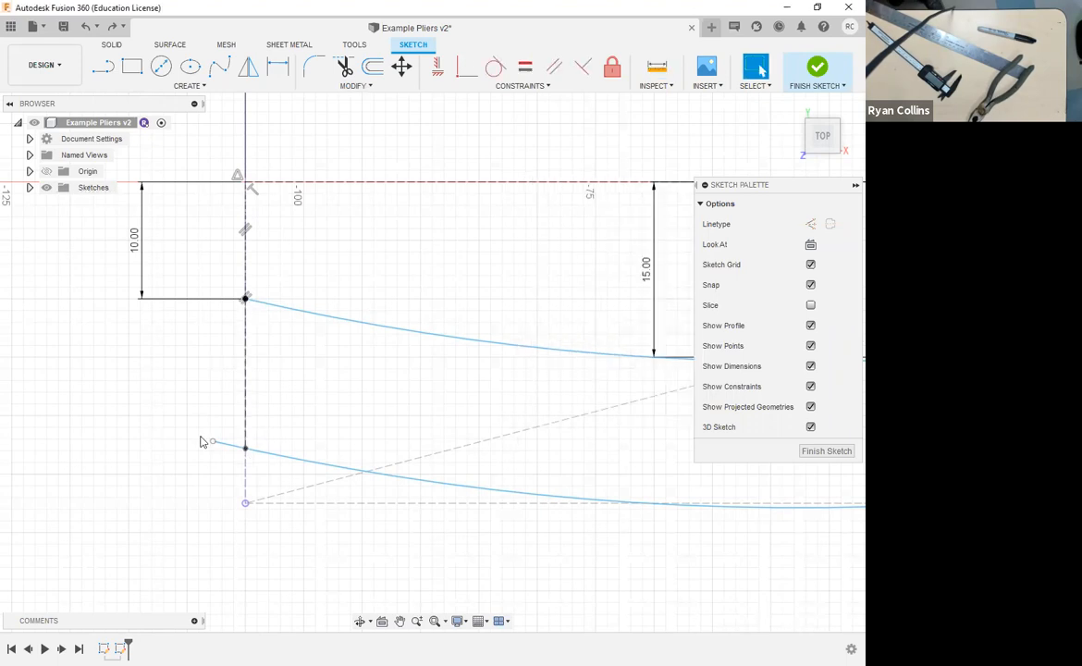
- Draw a 12.8 mm diameter circle between the two handle curves and make it tangent to the vertical construction line
click(161, 67)
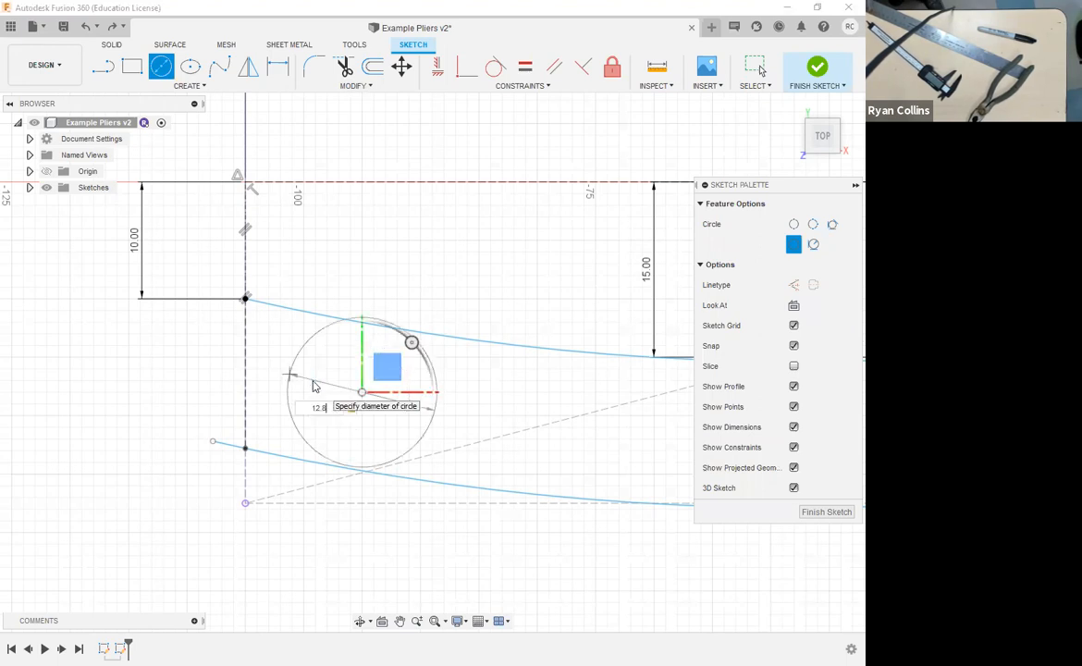
key(Return)
key(Escape)
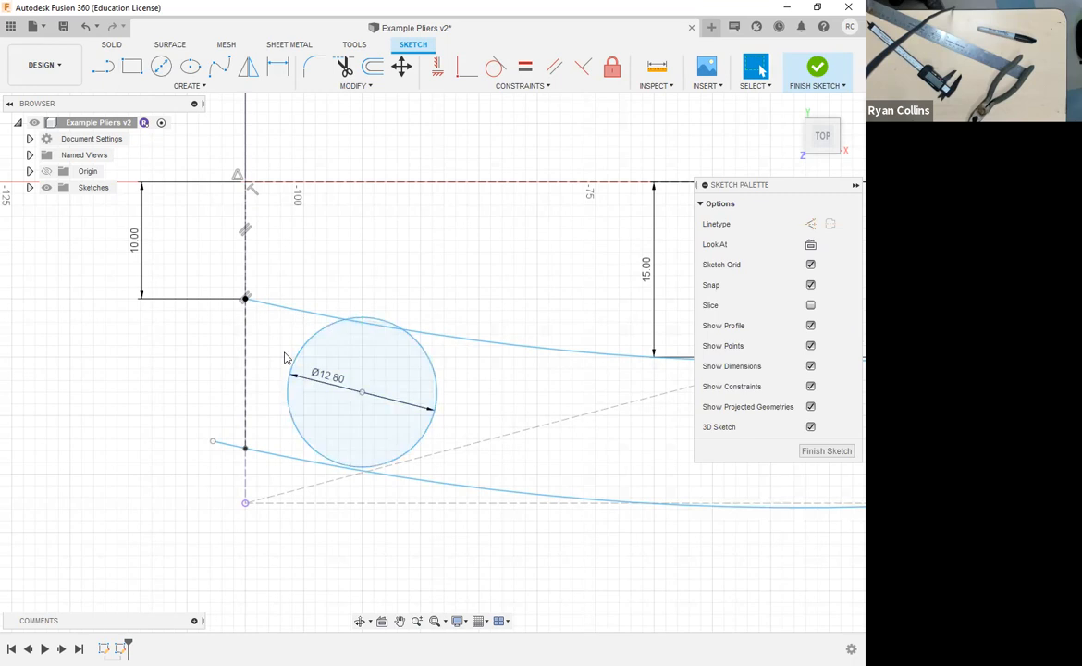
click(497, 69)
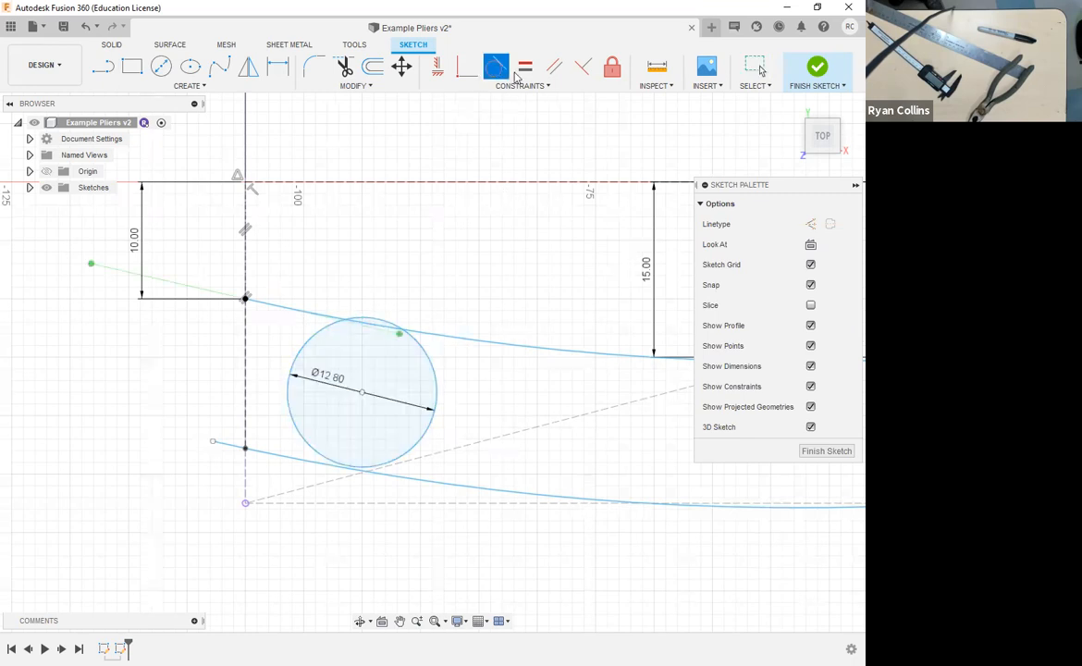
click(370, 317)
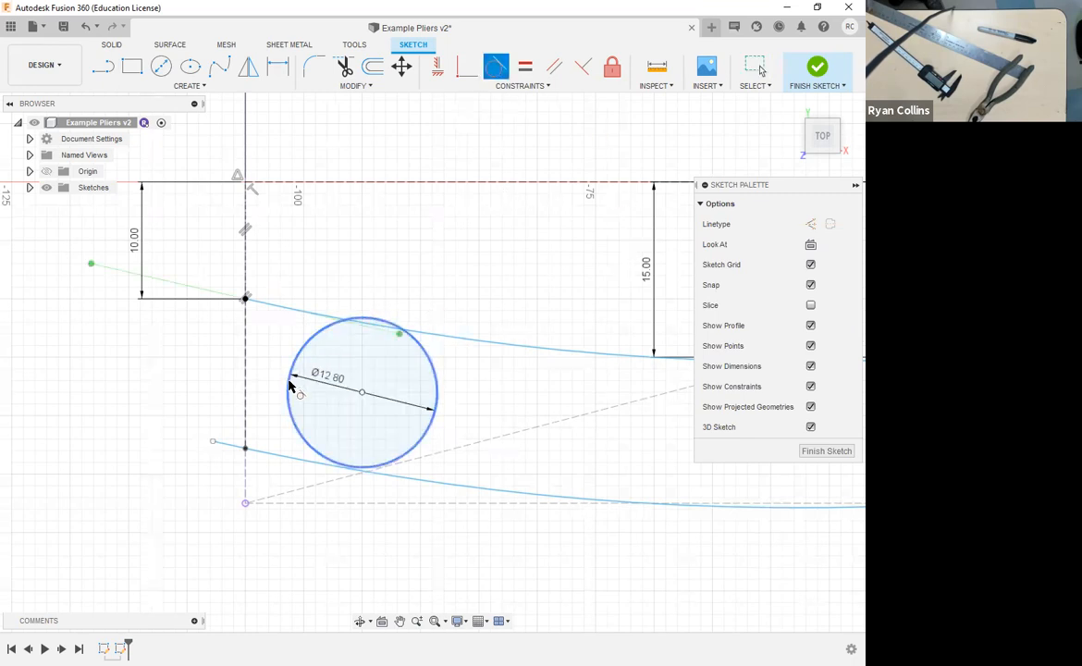
click(244, 370)
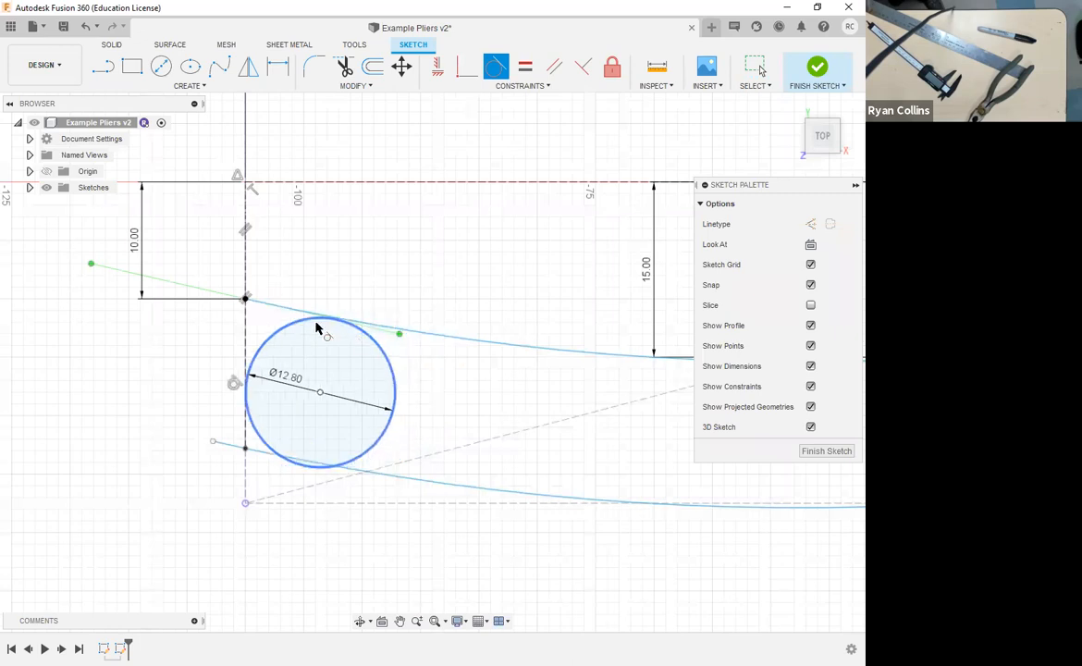
- Try to make the circle tangent to the upper handle spline, and delete the circle
scroll(368, 316, up, 5)
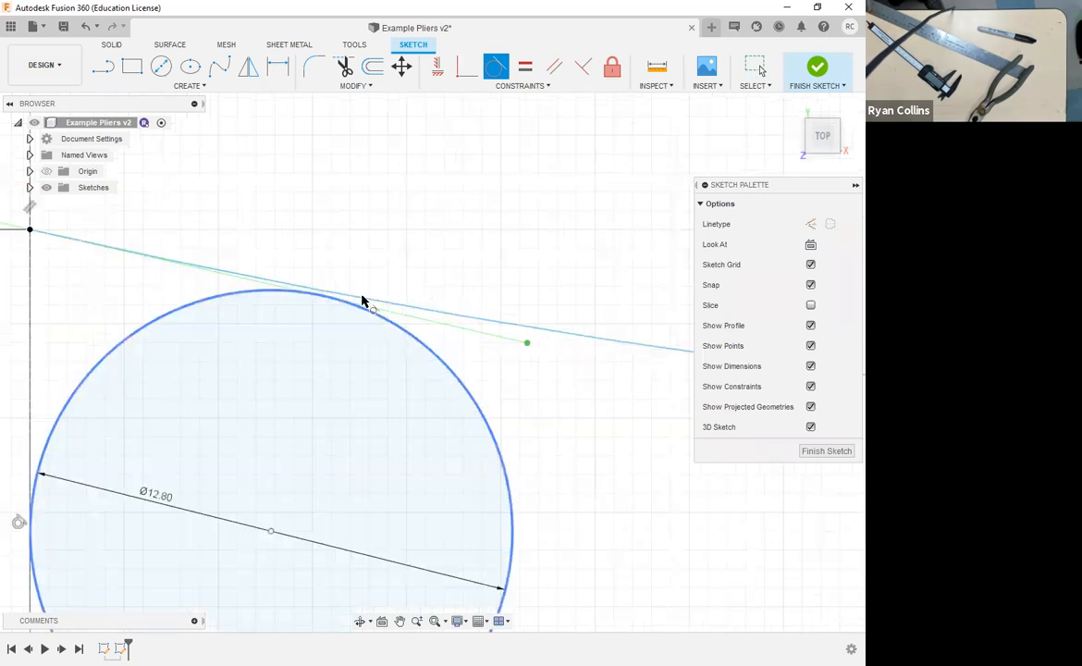
click(493, 72)
click(350, 301)
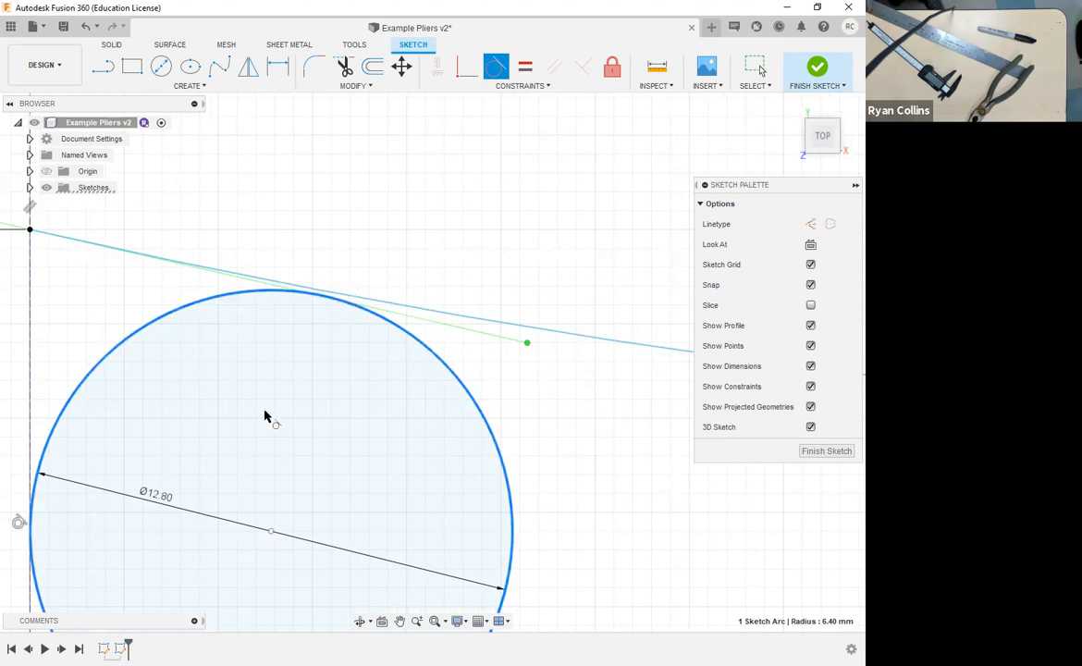
scroll(270, 306, down, 3)
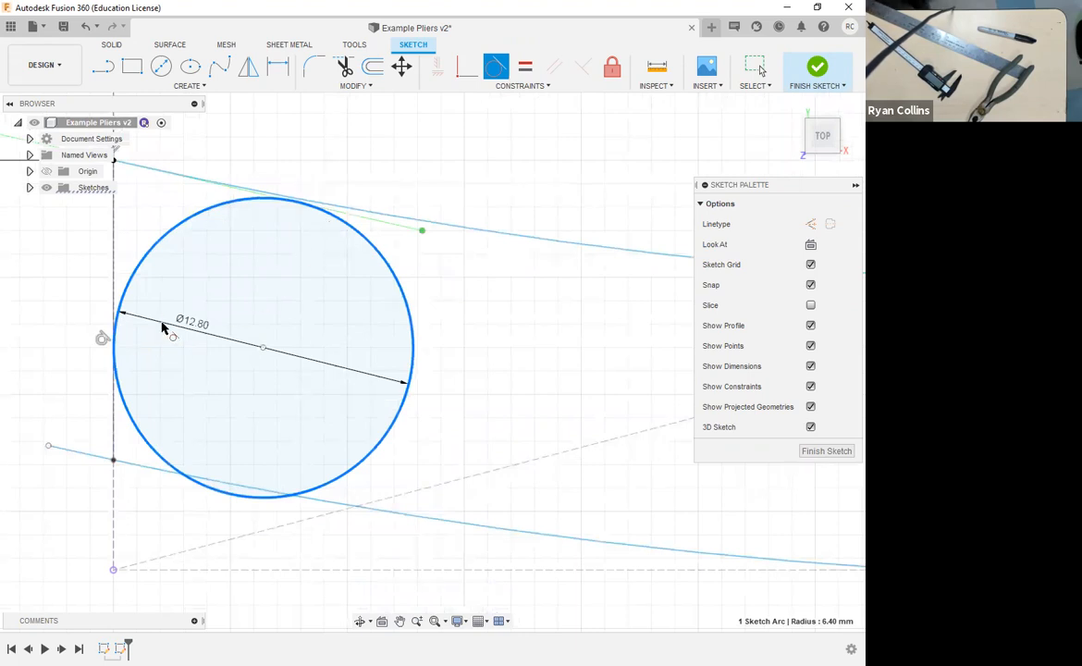
key(Escape)
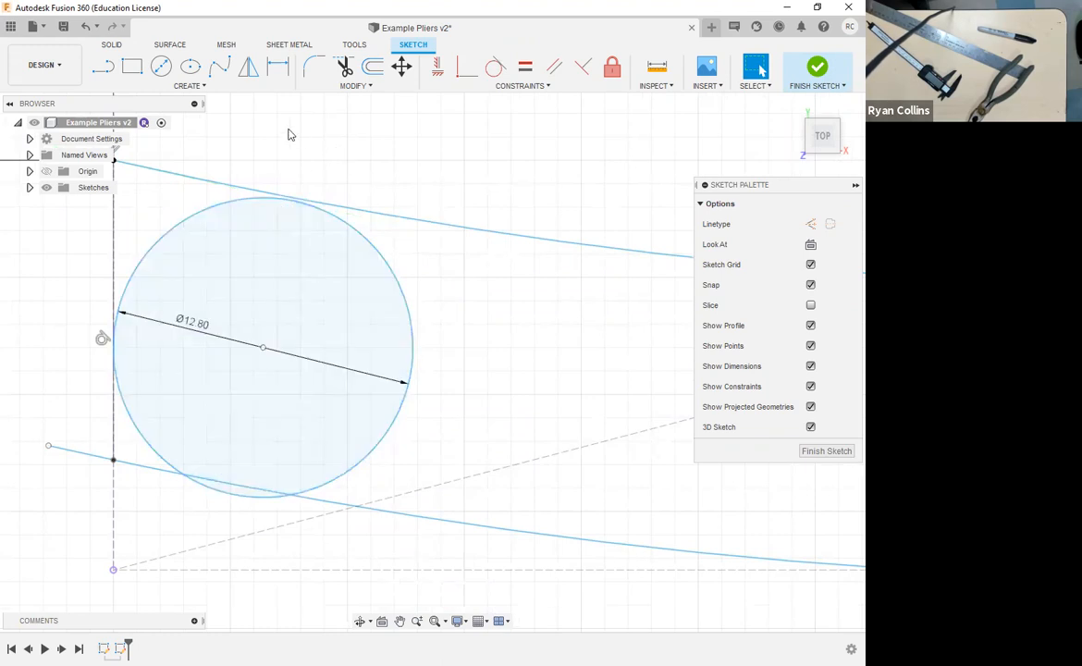
click(399, 286)
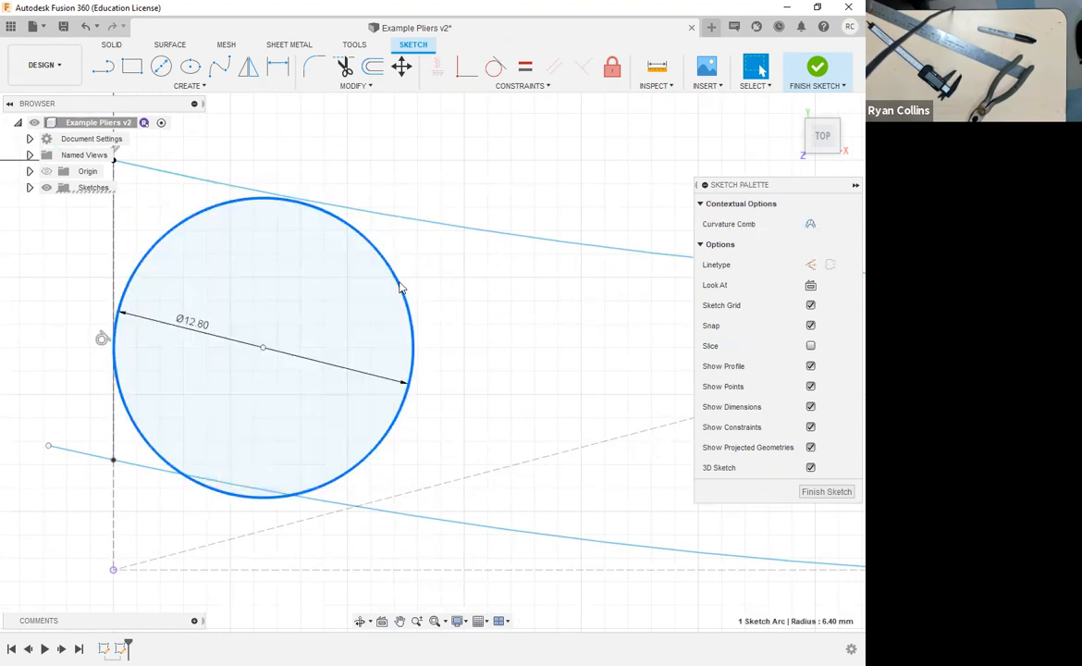
key(Delete)
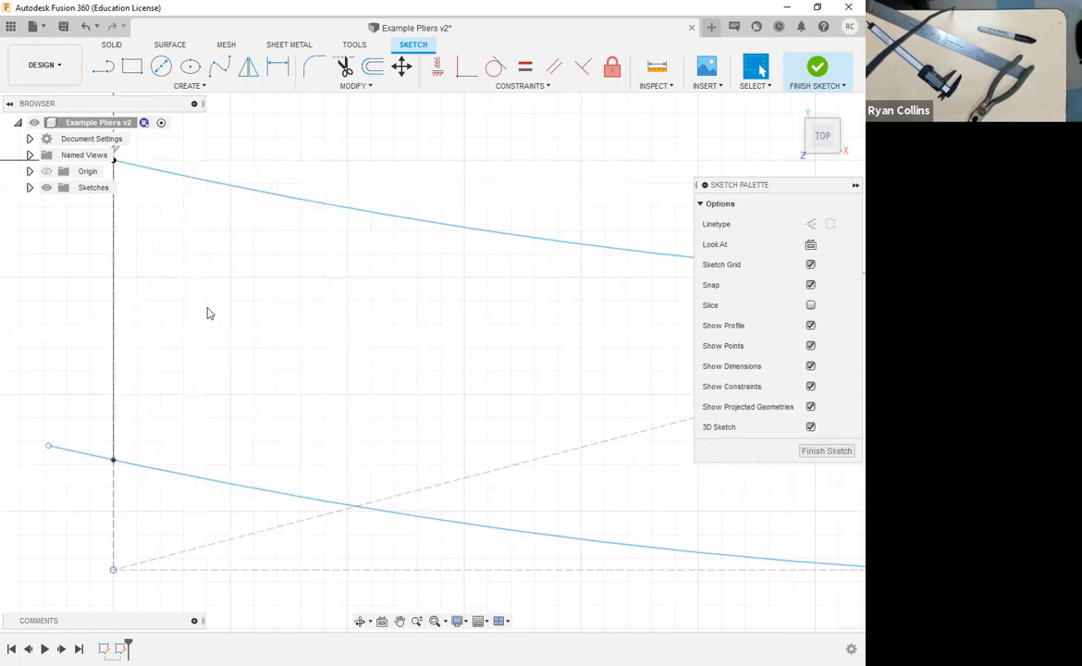
- Convert the vertical construction line between the handle spline's endpoint and the offset curve into a normal line
scroll(208, 313, down, 3)
click(149, 268)
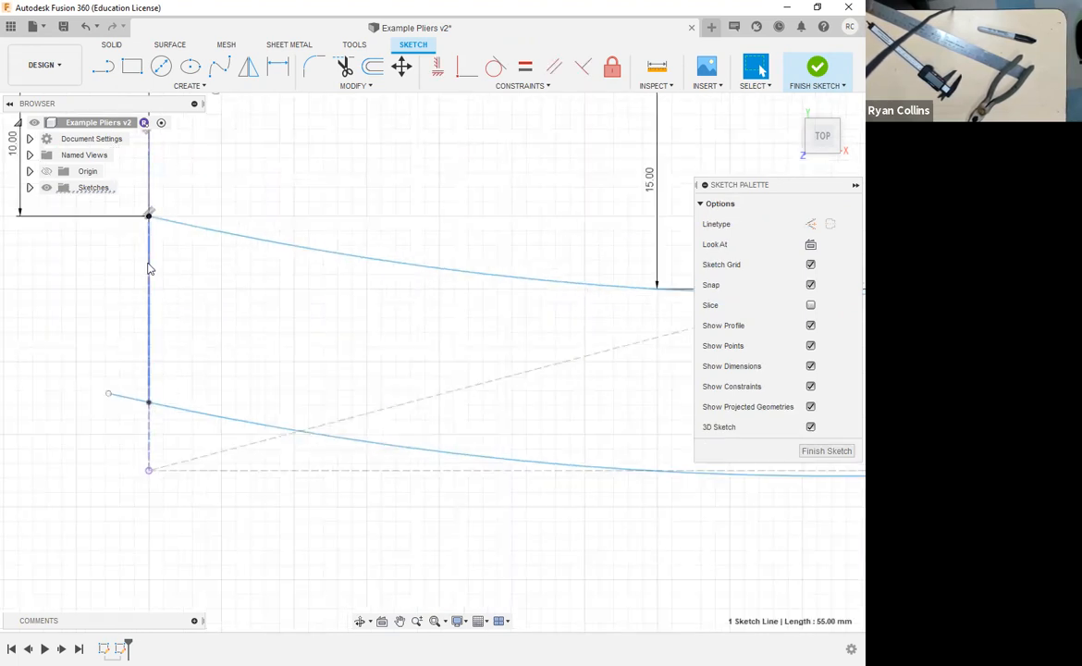
click(148, 264)
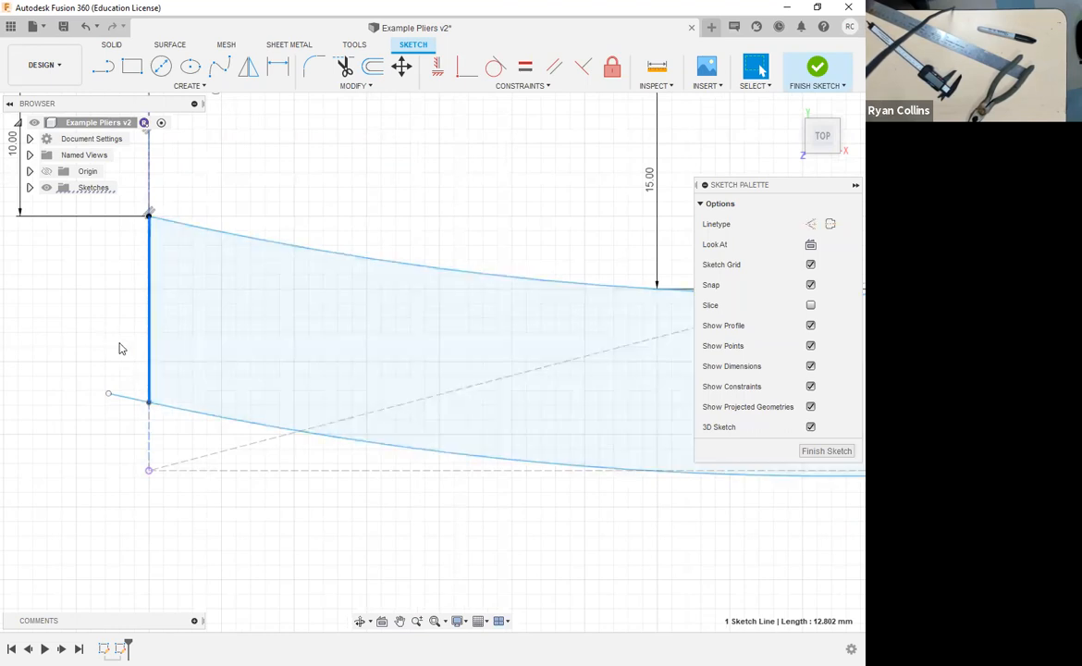
middle_drag(90, 313, 145, 374)
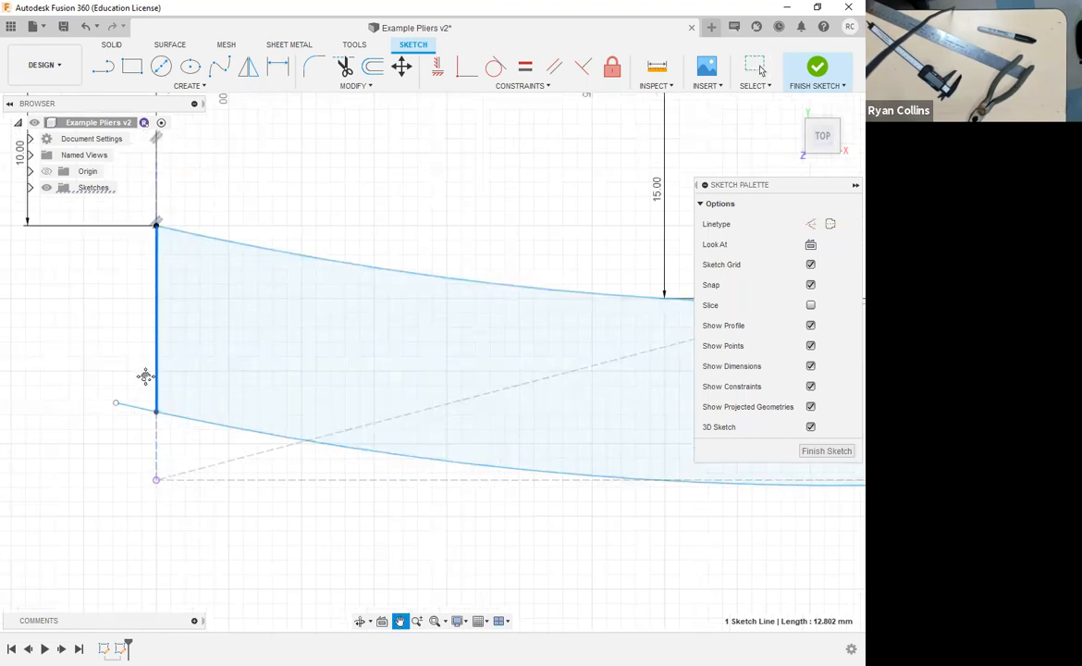
click(379, 73)
click(292, 287)
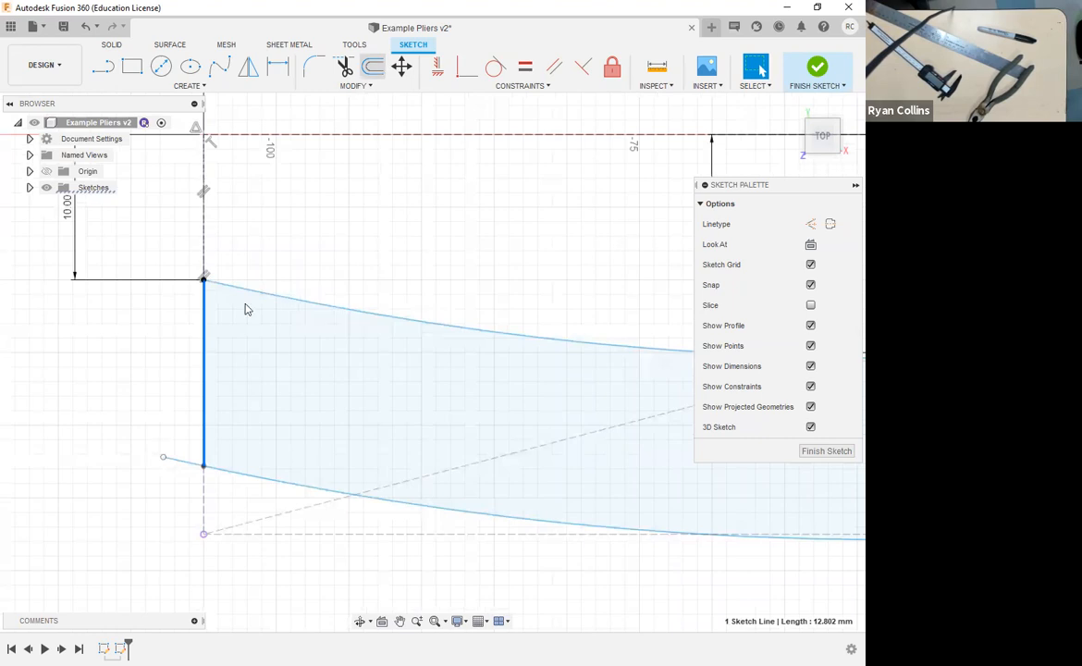
key(Escape)
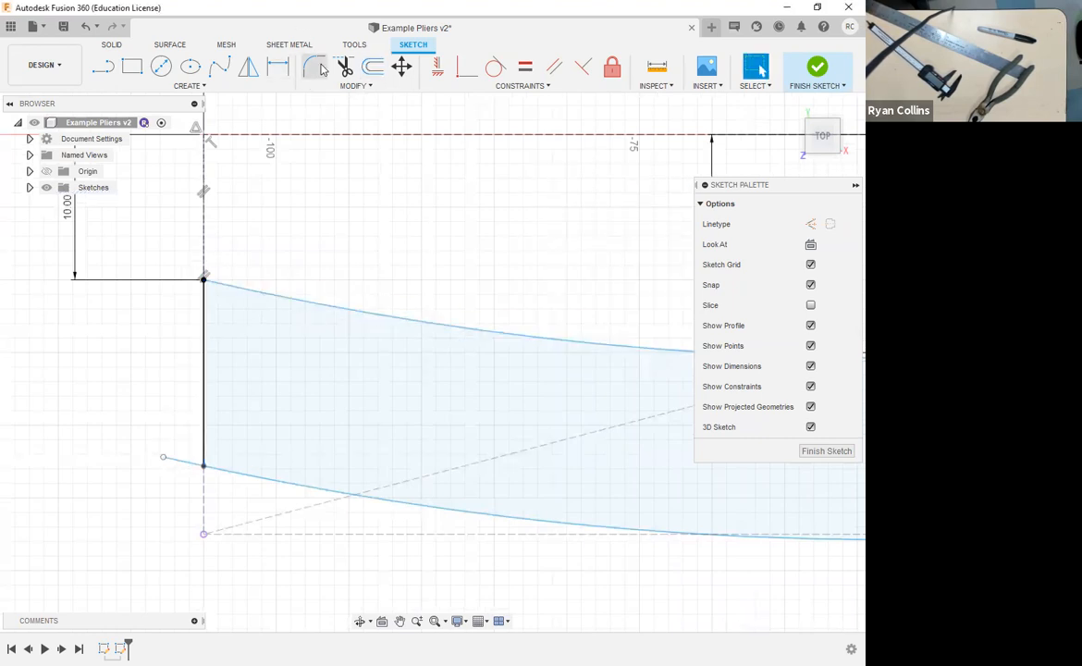
- Fillet the corner between the upper handle spline and the vertical end line with a 6 mm radius
click(279, 295)
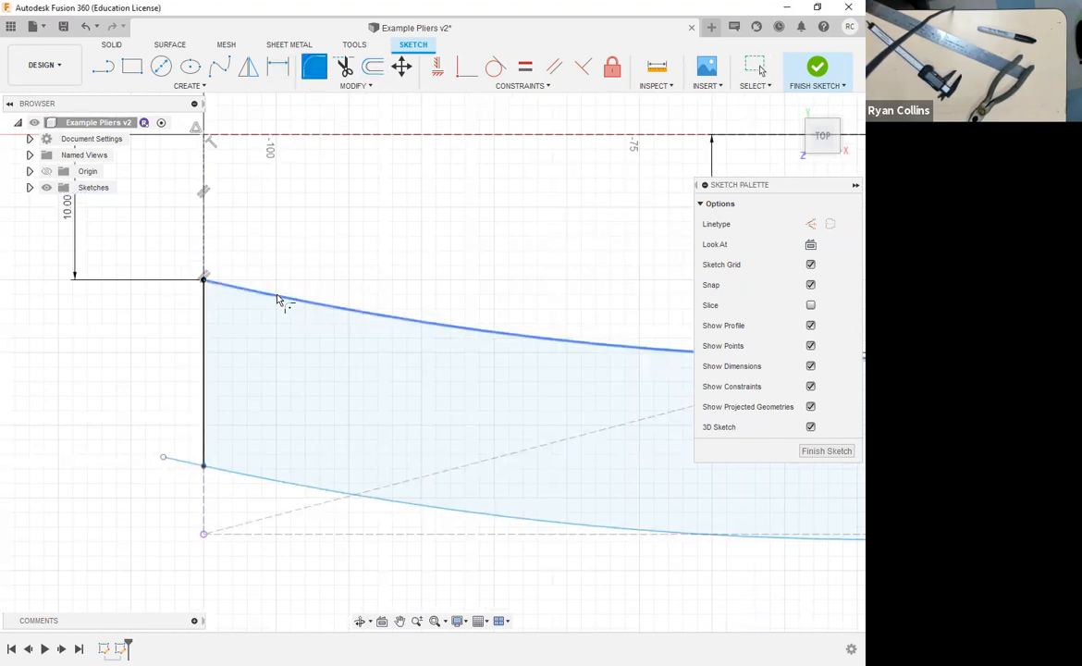
key(f)
click(205, 331)
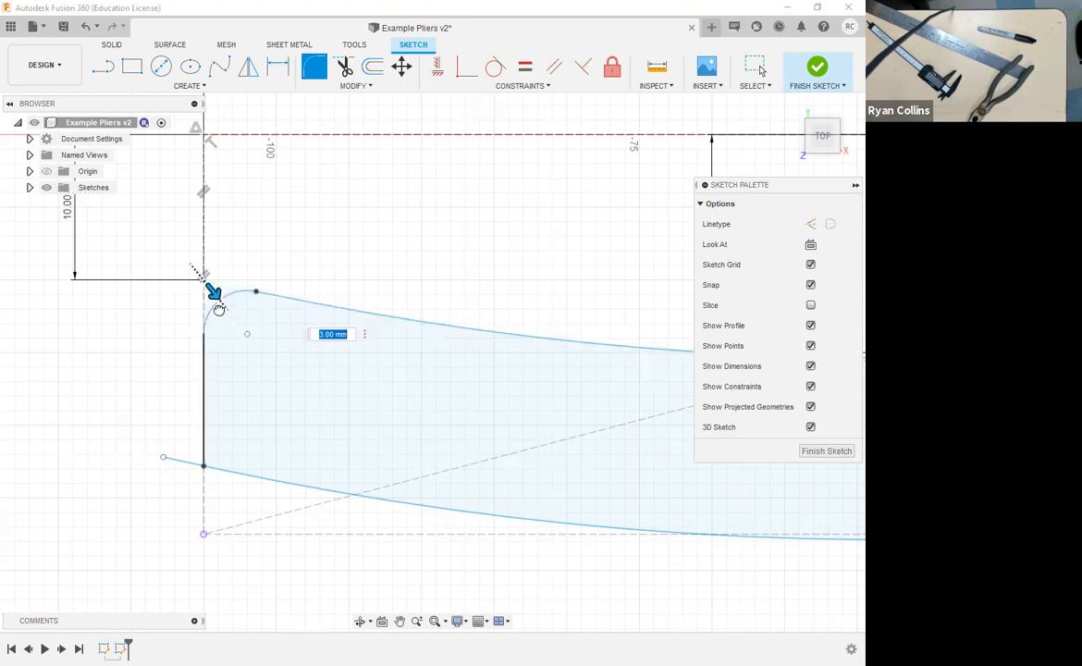
drag(219, 309, 220, 306)
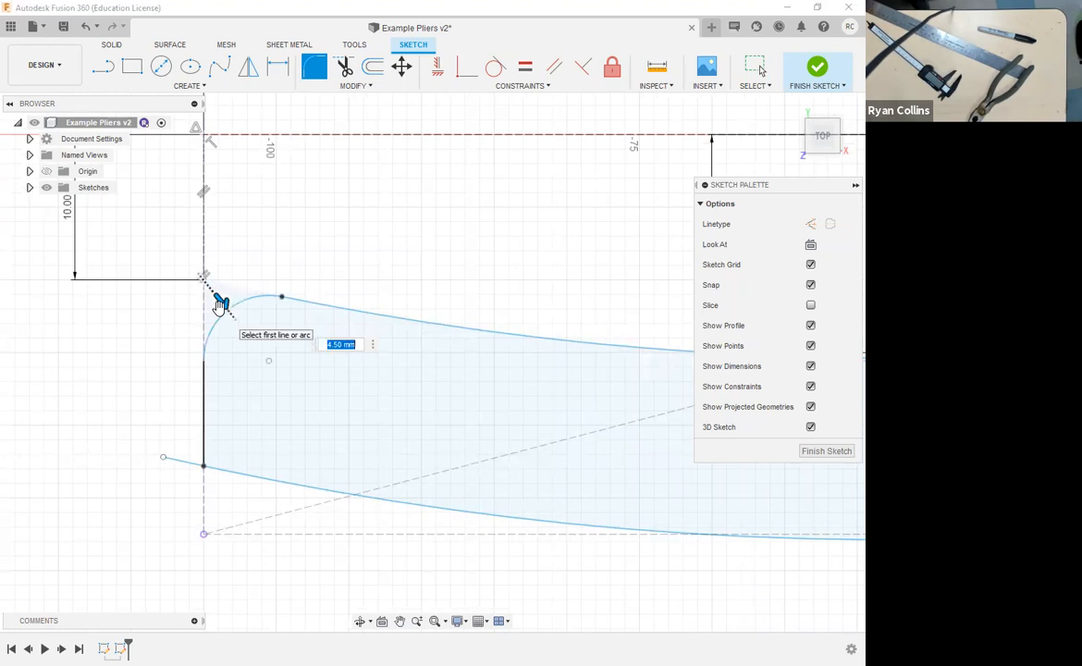
text(6)
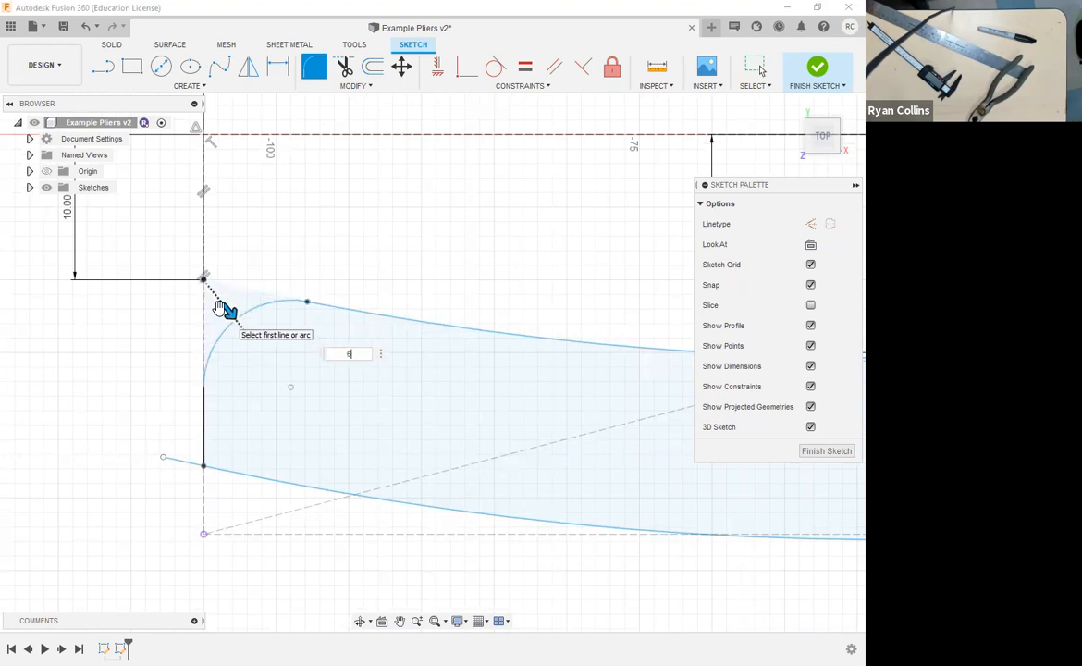
key(Return)
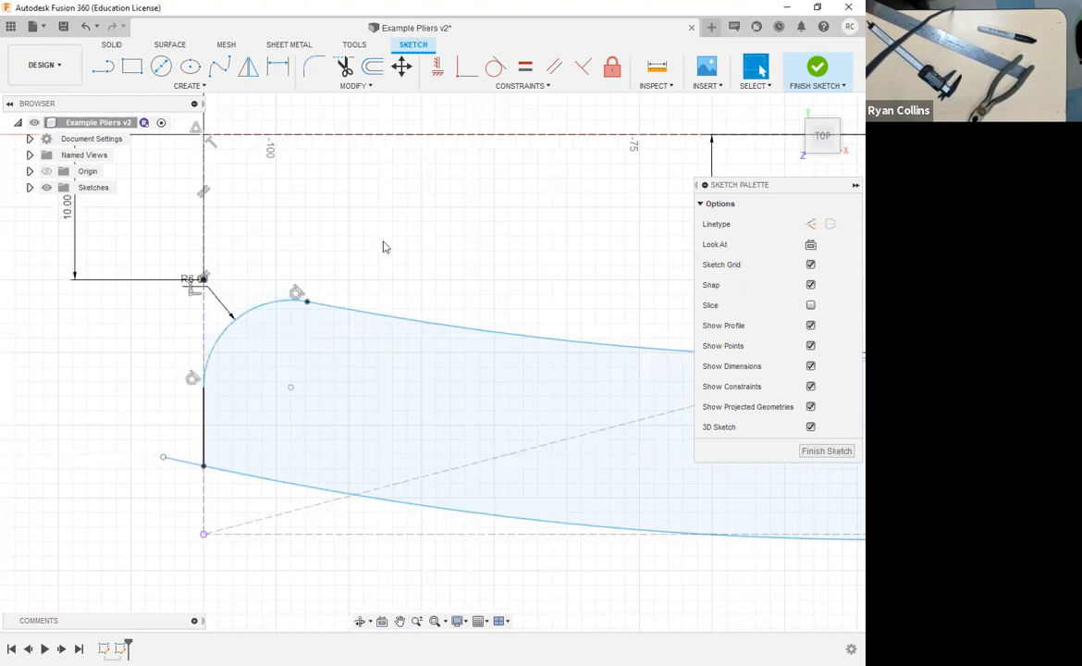
- Try to fillet the lower corner between the vertical end line and the offset curve
right_click(382, 230)
click(383, 174)
click(233, 471)
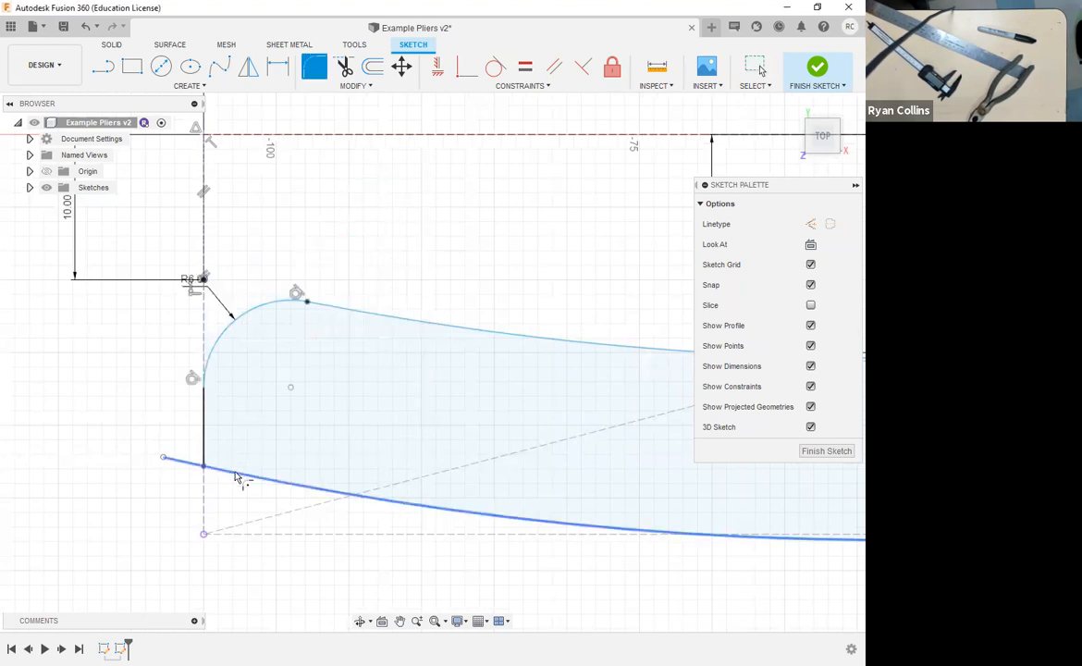
click(205, 431)
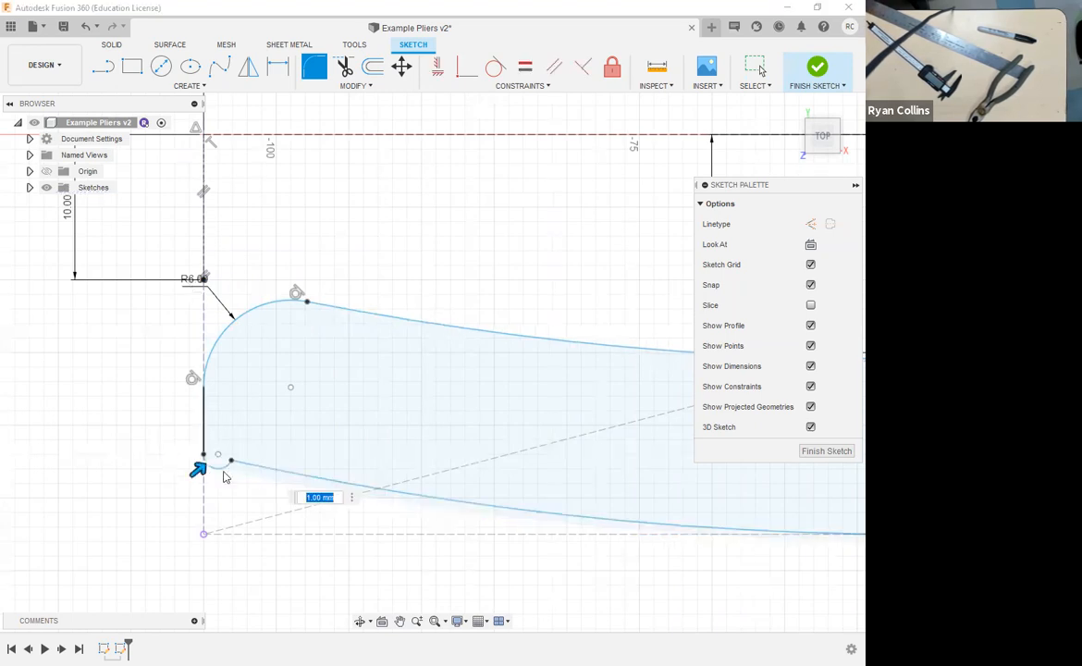
key(Escape)
- Trim the end of the offset curve that projects beyond the vertical end line
click(344, 66)
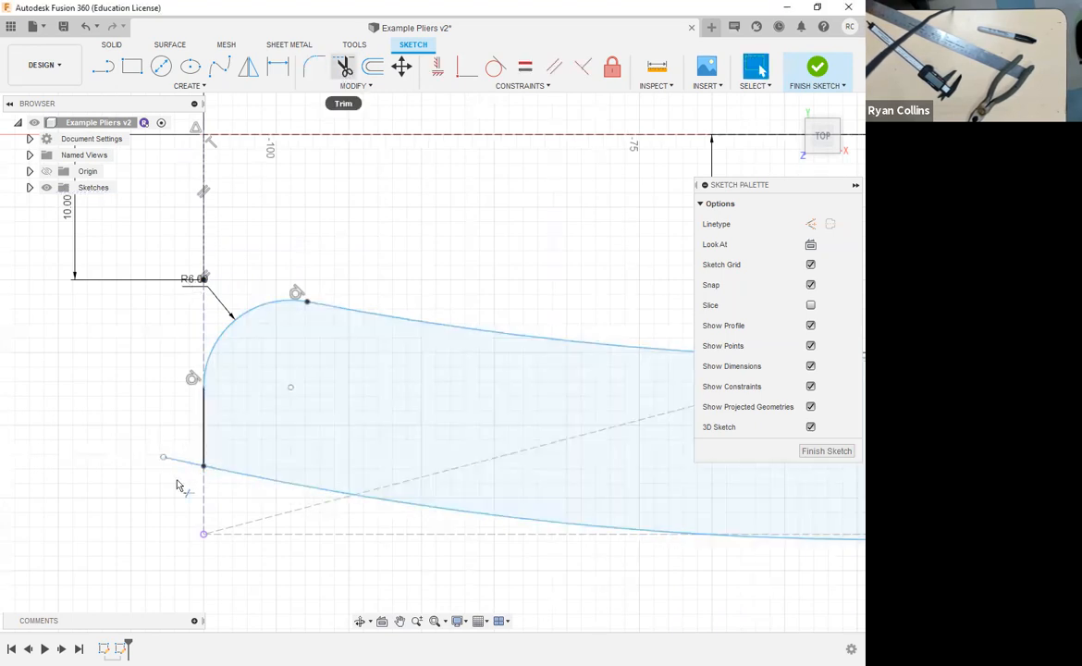
- Trim the lower curve's overhang beyond the handle end and fillet that lower corner with a 6 mm radius
click(179, 465)
key(Escape)
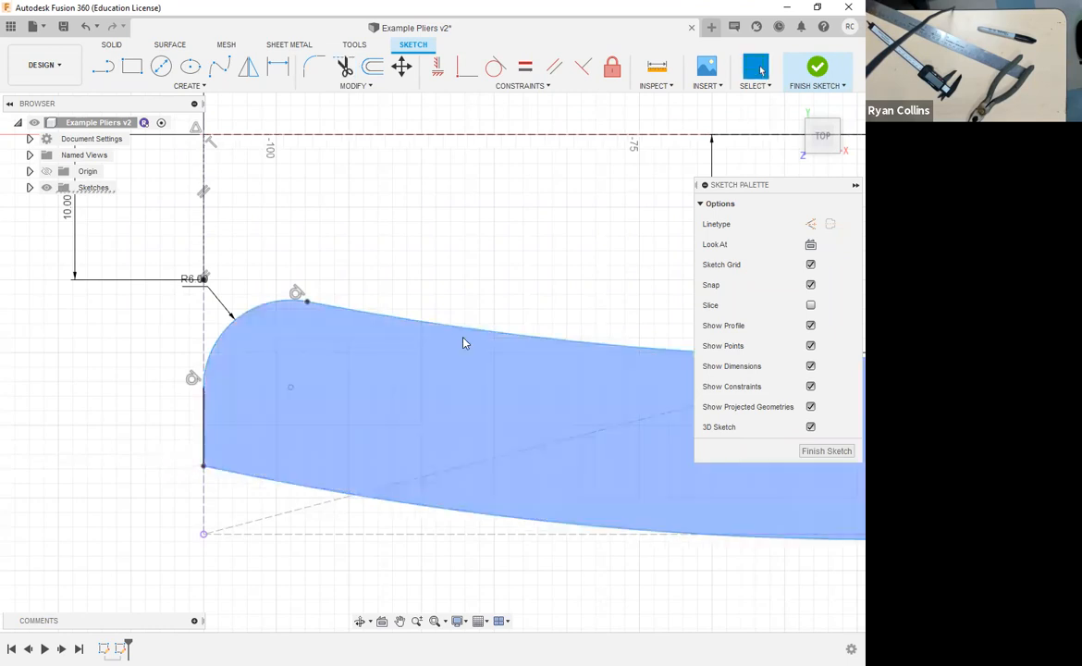
click(313, 71)
click(240, 476)
click(206, 430)
text(6)
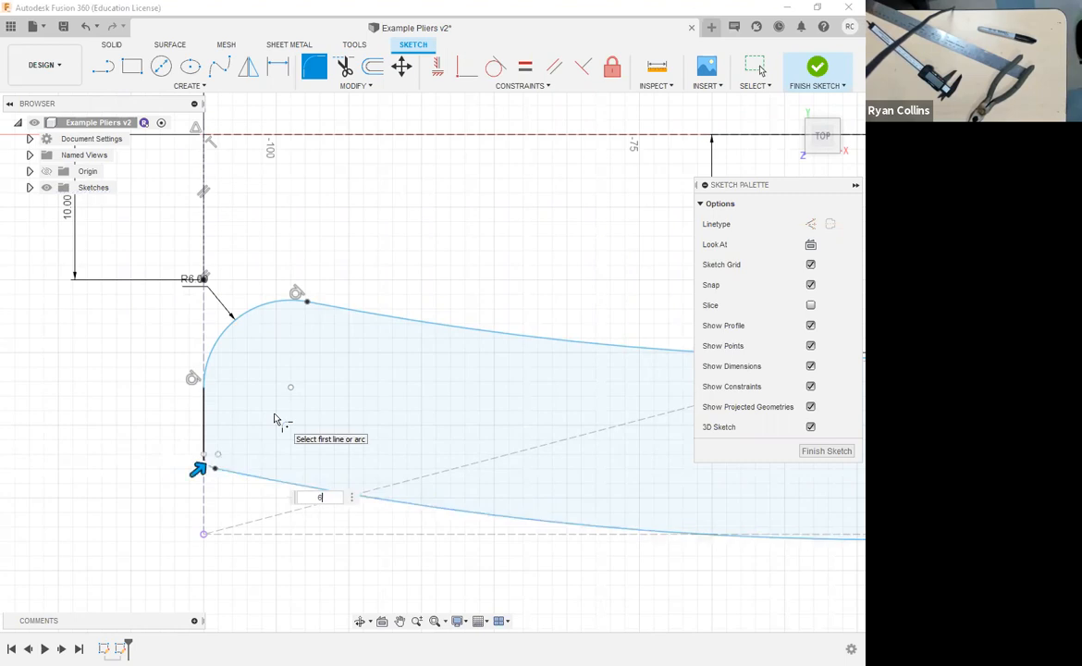
scroll(231, 424, up, 5)
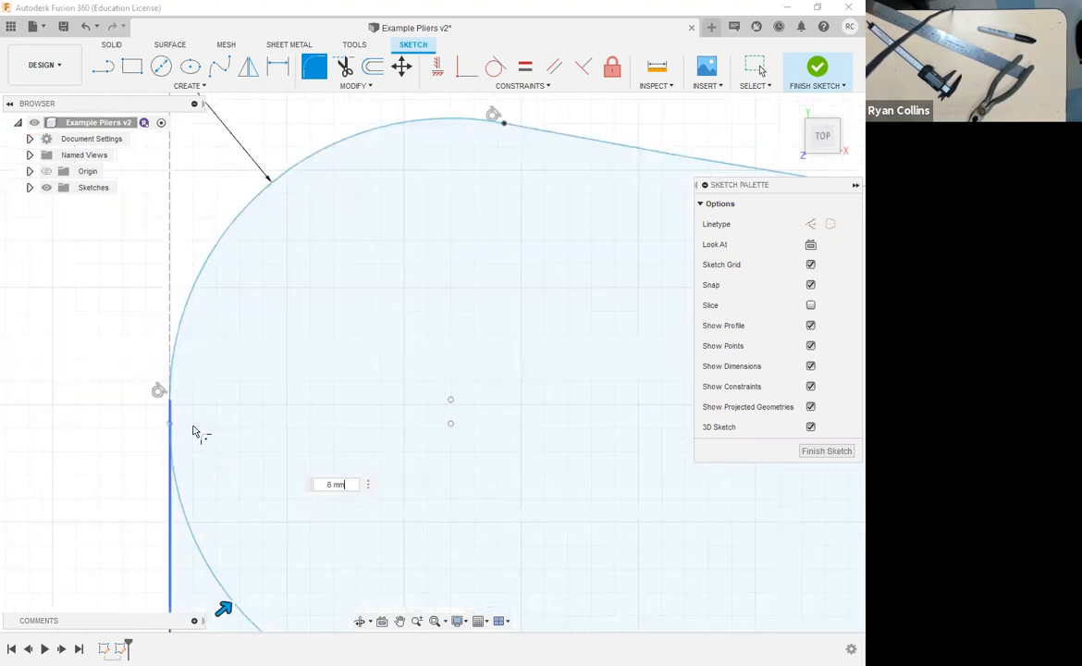
scroll(194, 431, down, 5)
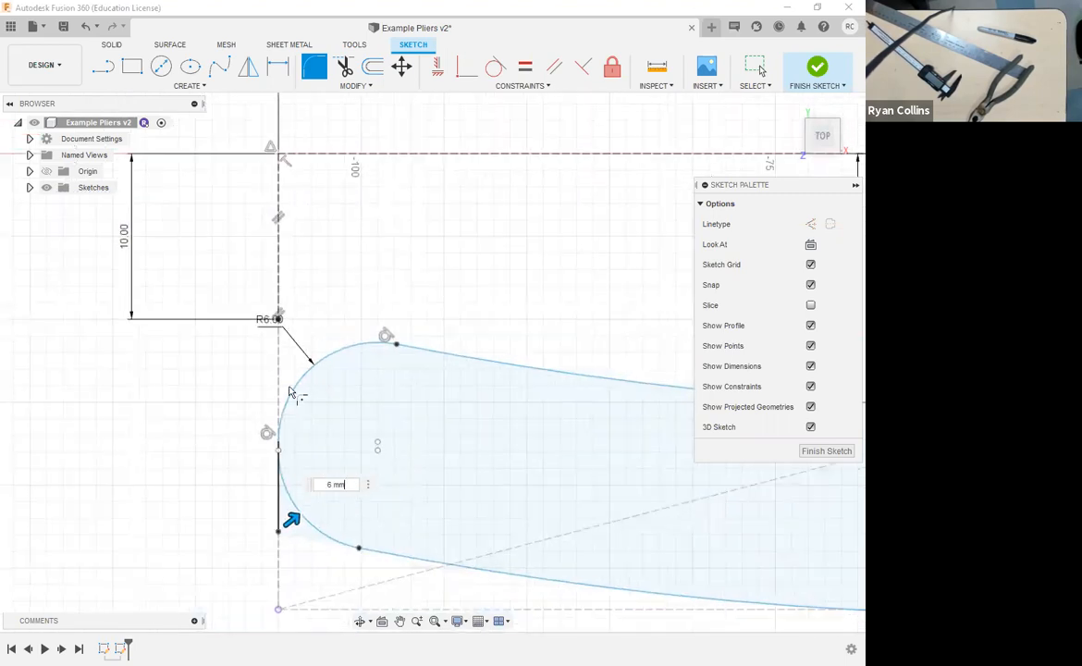
key(Return)
middle_drag(474, 472, 368, 400)
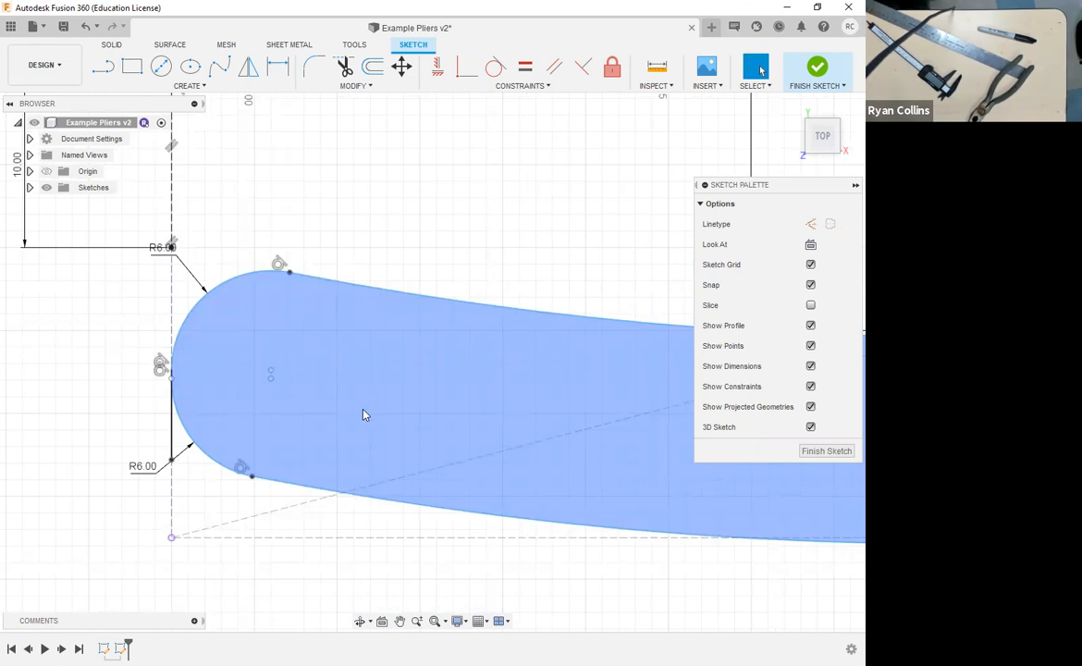
- Check the overall pliers profile and finish the sketch
scroll(310, 343, down, 4)
scroll(479, 519, down, 4)
mouse_move(478, 519)
middle_down()
mouse_move(460, 522)
mouse_move(203, 394)
middle_up()
scroll(430, 384, down, 3)
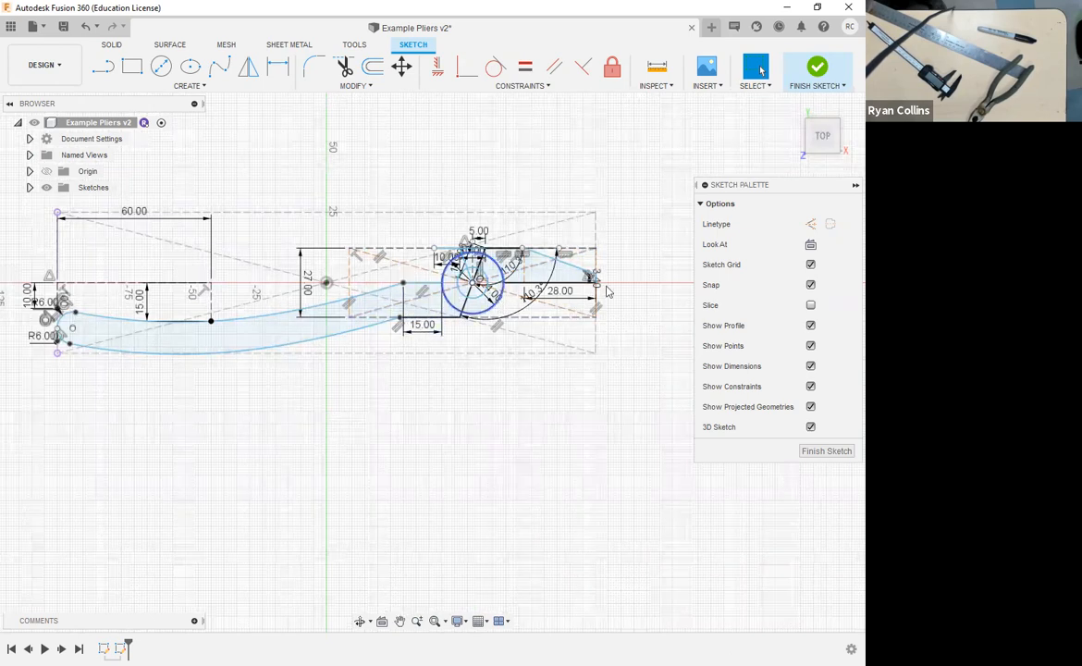
scroll(499, 302, up, 2)
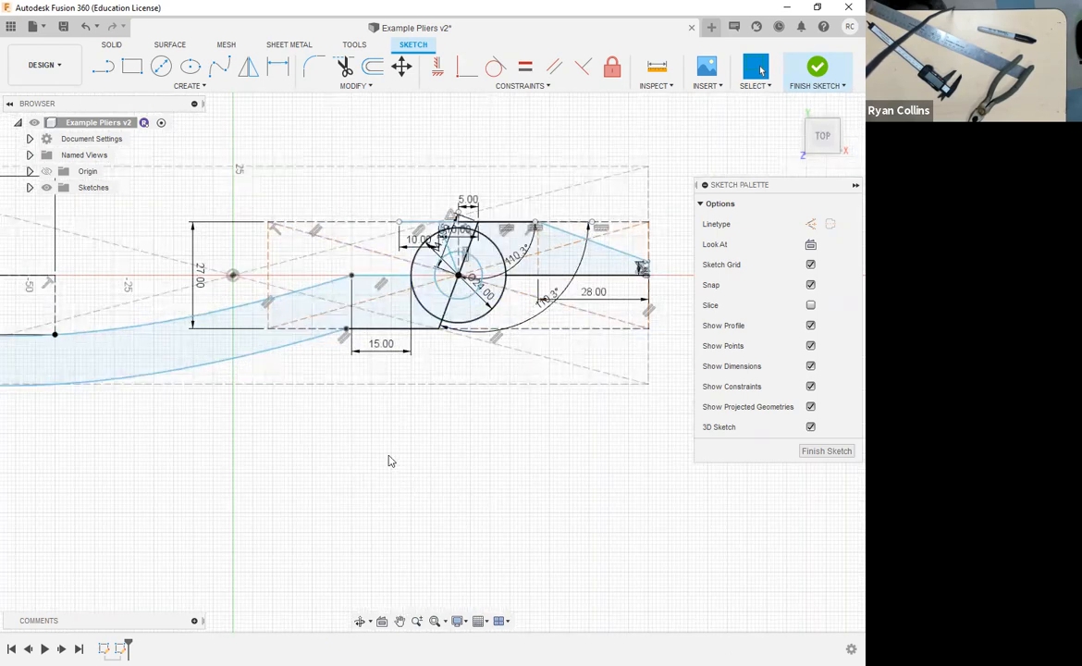
scroll(541, 186, down, 1)
scroll(418, 169, down, 1)
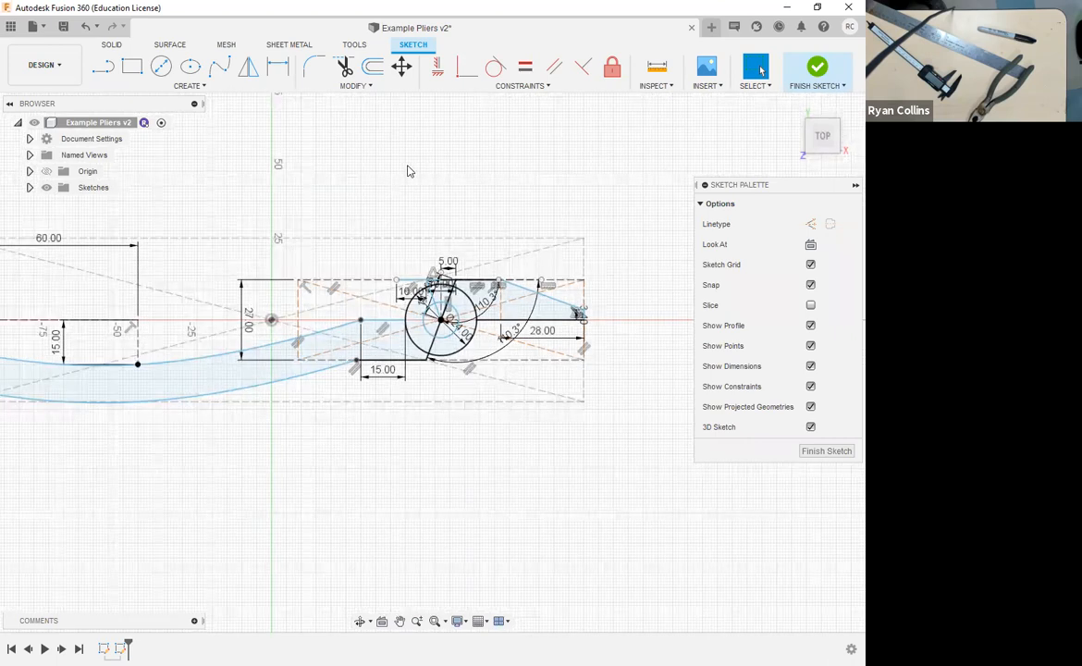
click(818, 77)
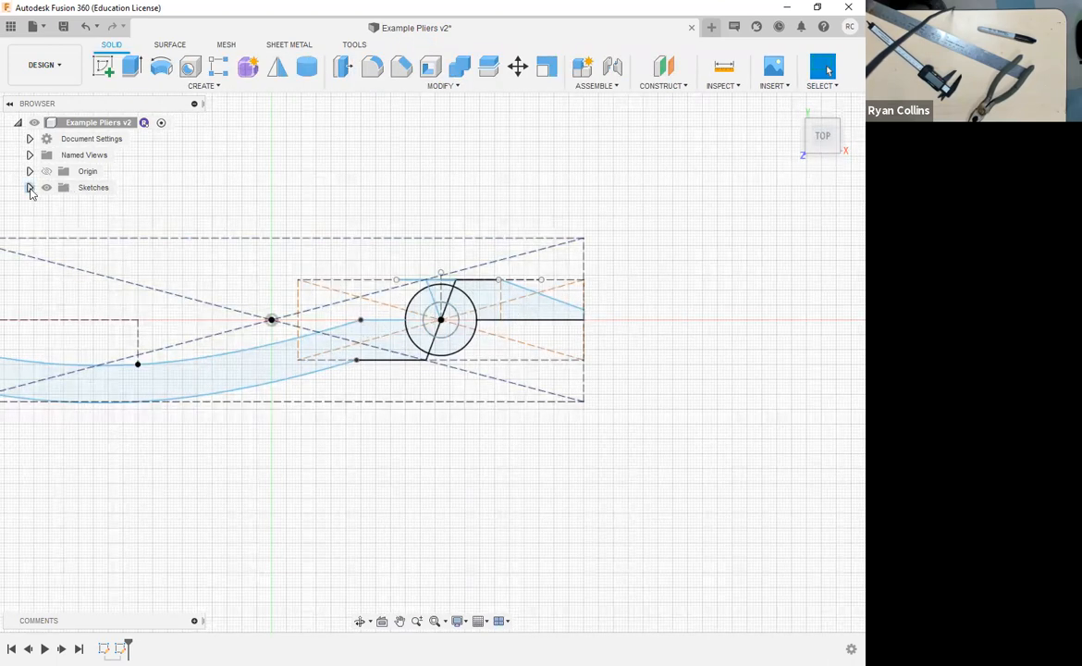
- Rename the second sketch as Pliers Side A
click(30, 188)
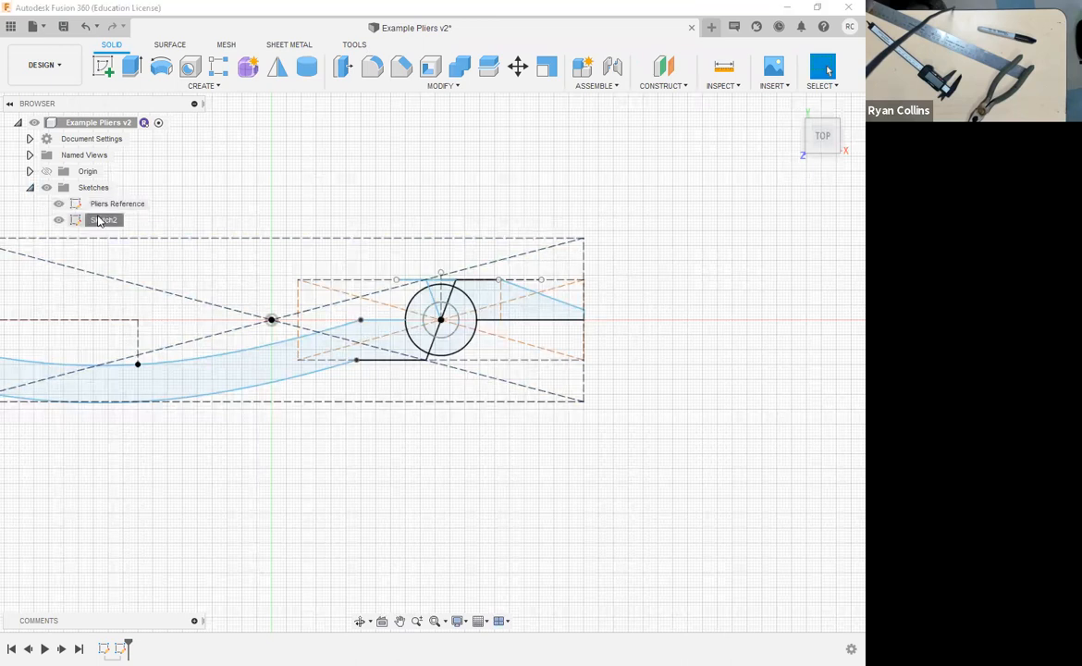
double_click(99, 221)
text(Pliers S)
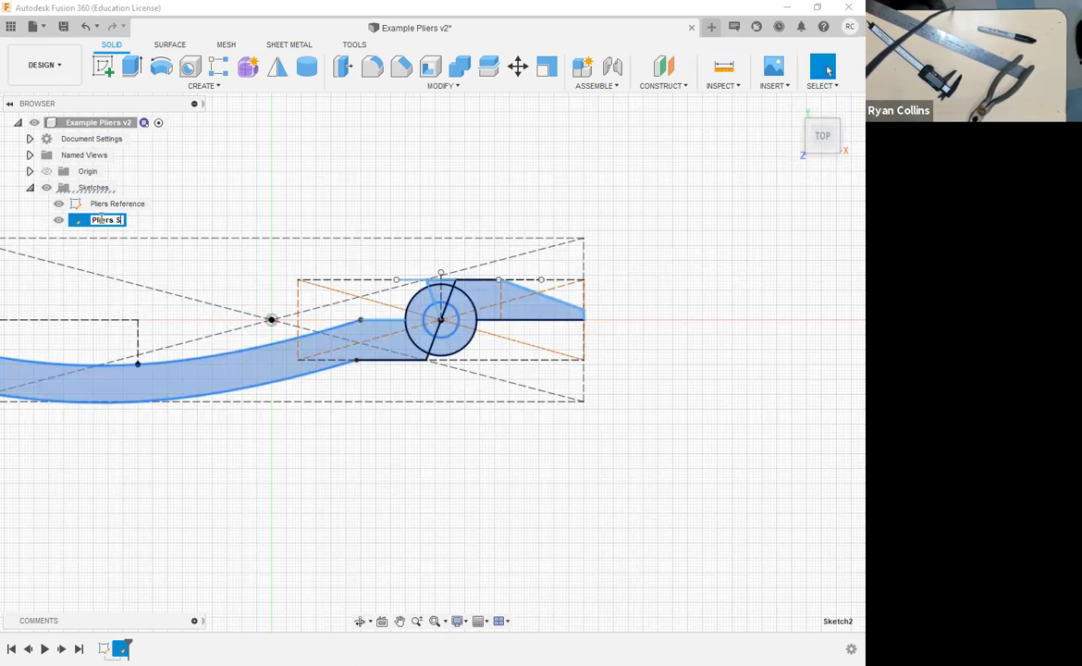
text(ide A)
key(Return)
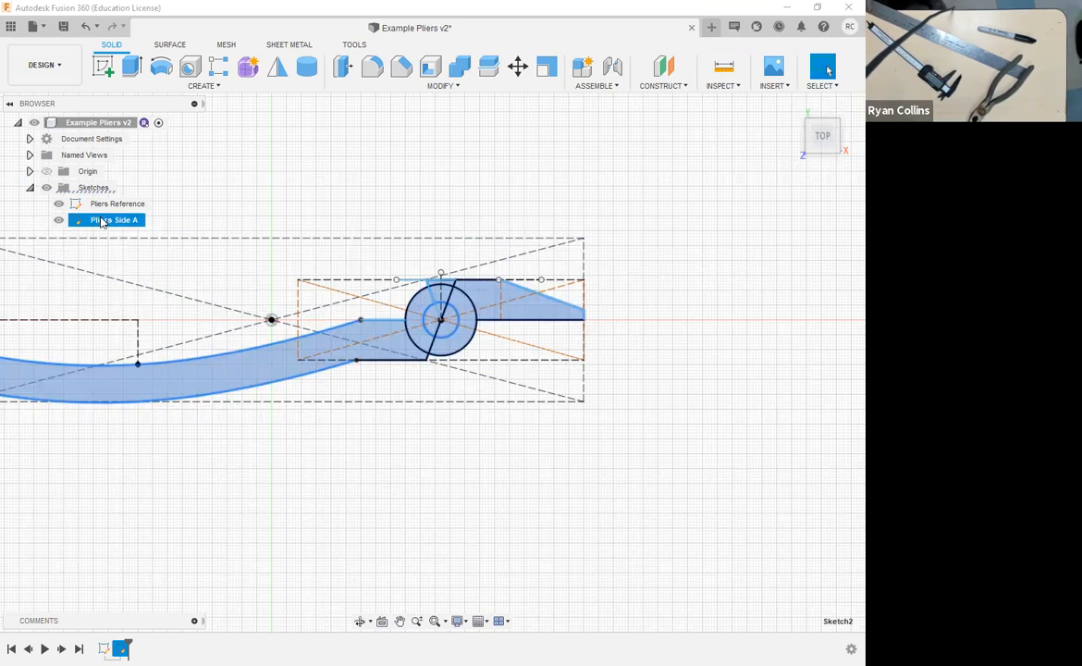
click(585, 215)
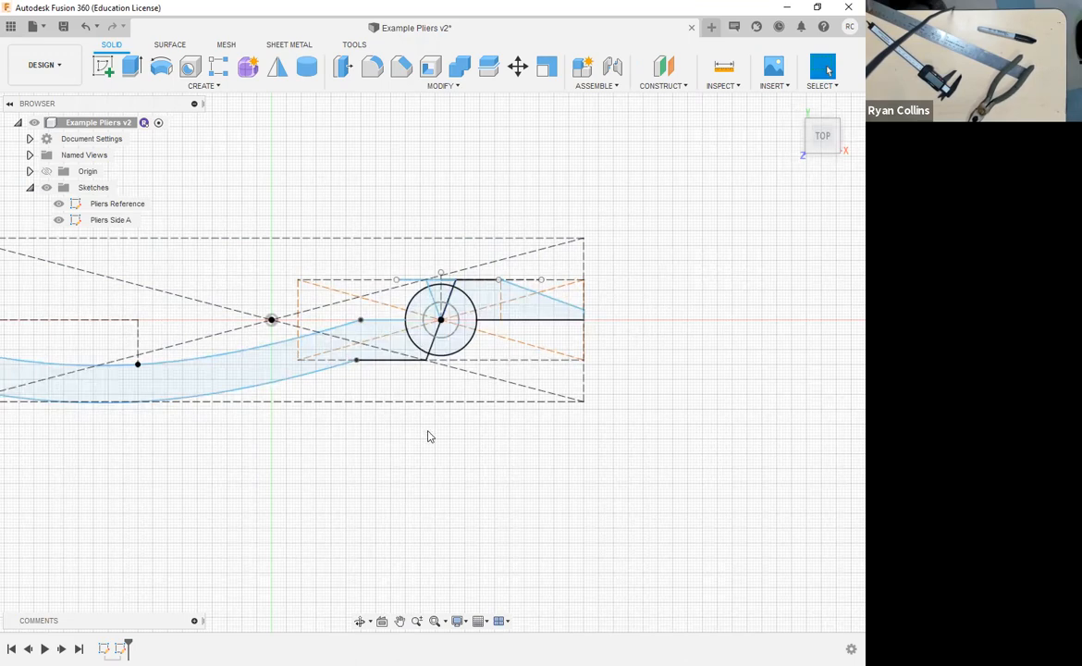
- Hide the Pliers Reference sketch
scroll(382, 481, down, 5)
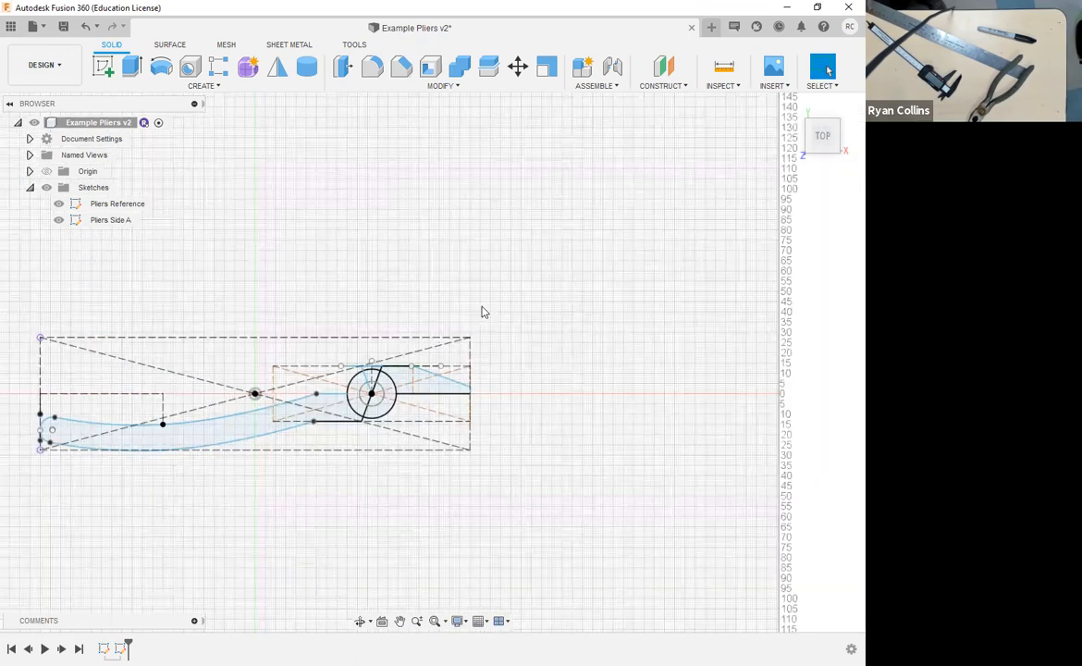
click(65, 205)
click(60, 204)
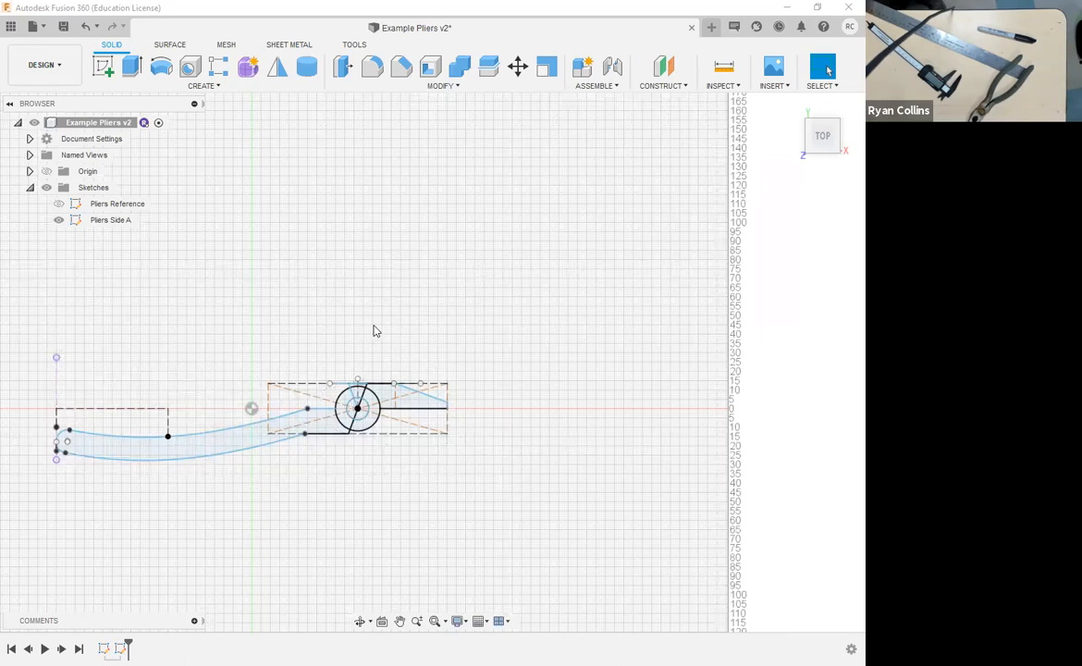
- Set up an Extrude of the handle and jaw profiles, excluding the pivot circle, with a distance of 12 mm
mouse_move(446, 374)
shift+middle_down()
mouse_move(403, 361)
mouse_move(407, 343)
mouse_move(379, 340)
mouse_move(428, 280)
shift+middle_up()
scroll(327, 421, up, 3)
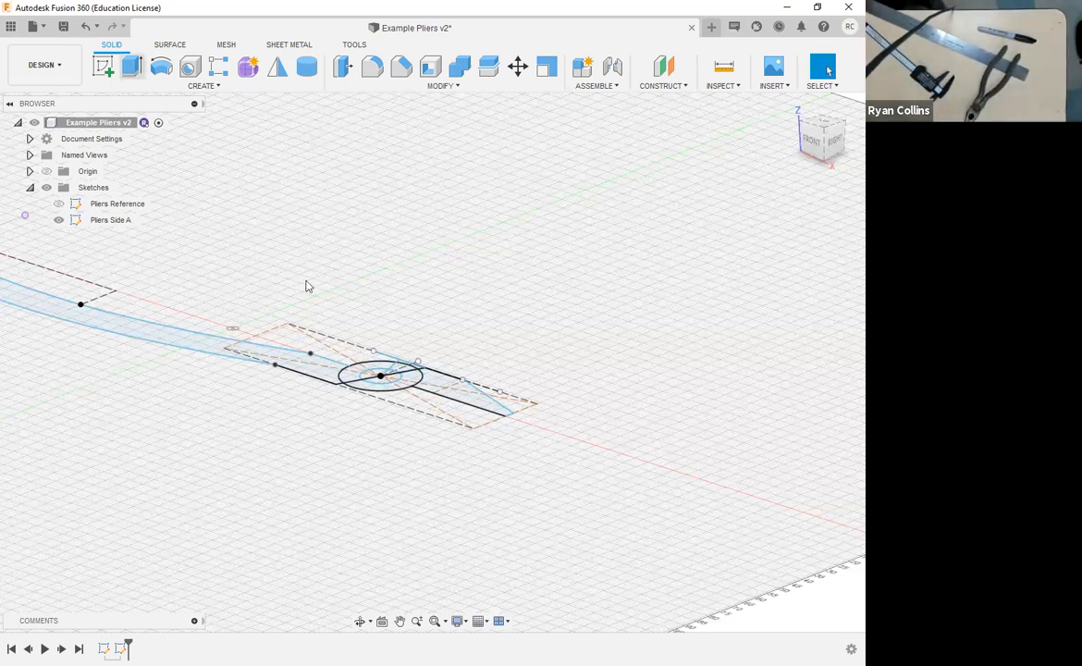
key(e)
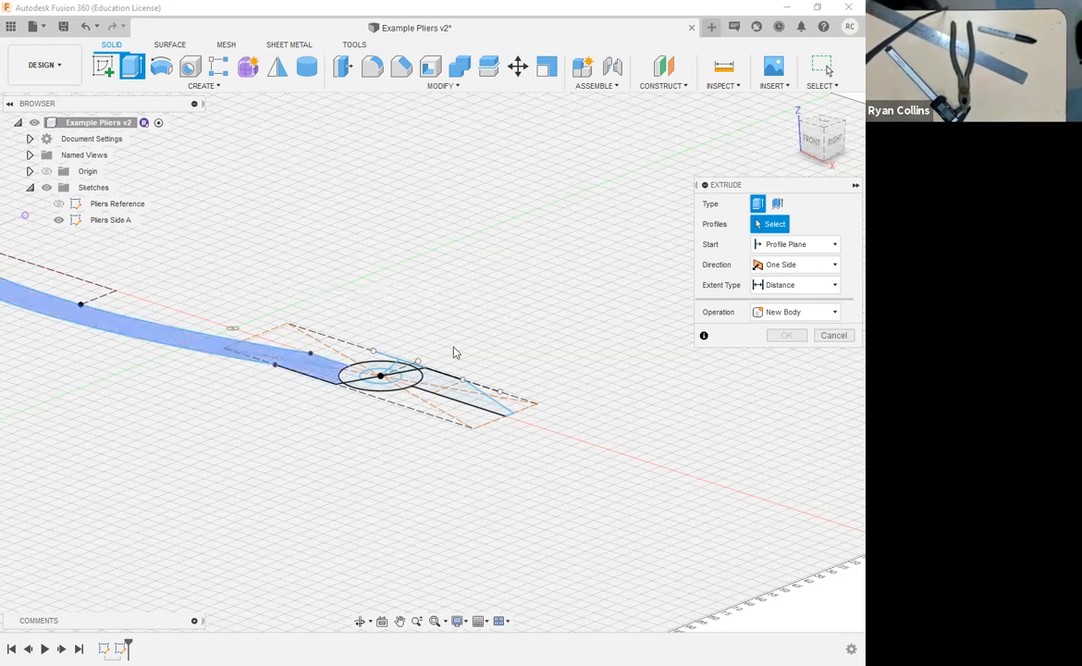
click(440, 391)
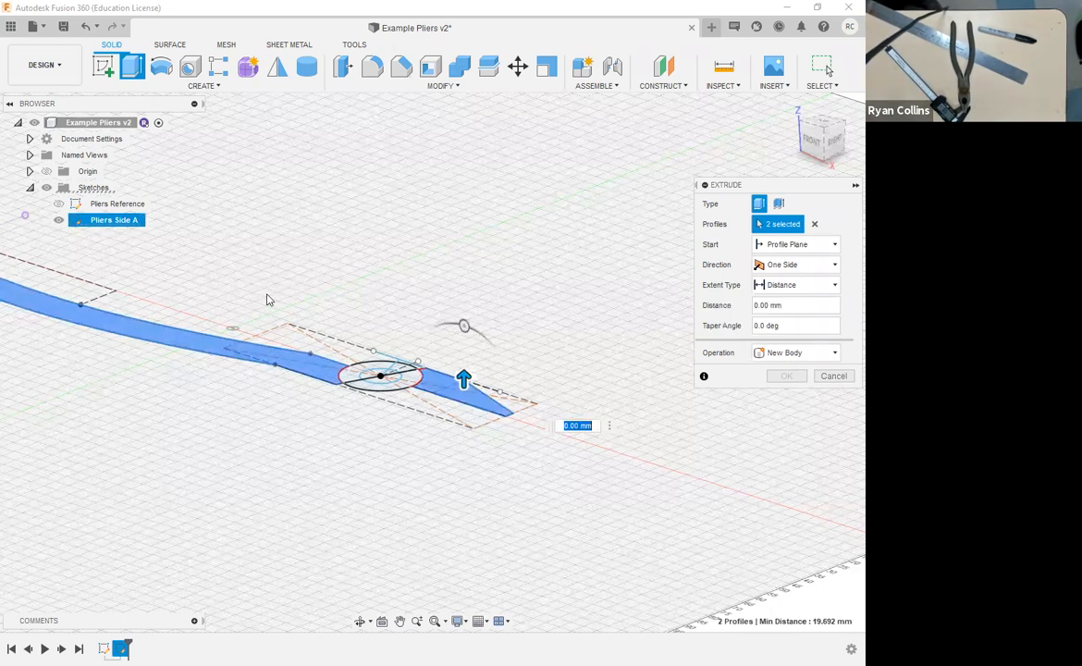
shift+middle_drag(150, 464, 191, 462)
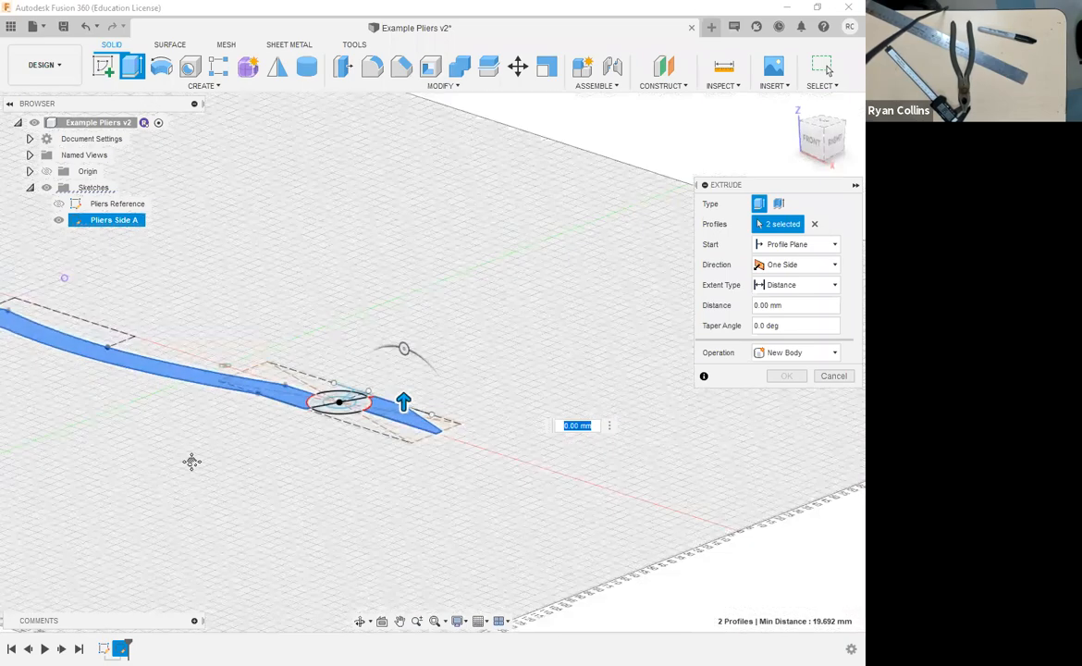
scroll(547, 474, down, 2)
click(812, 145)
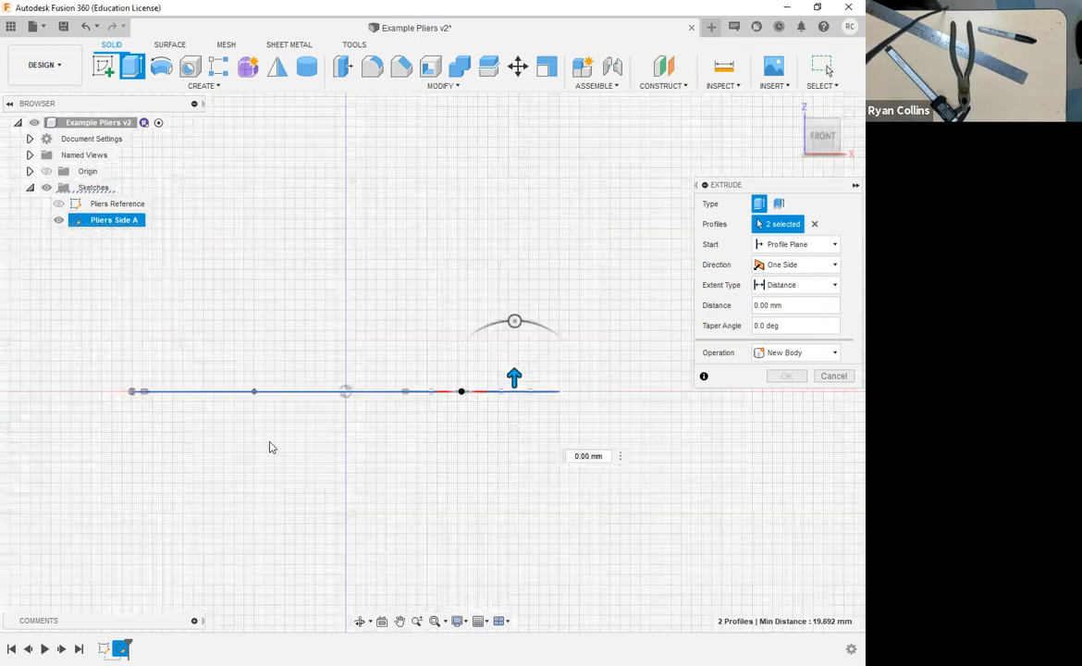
shift+middle_drag(391, 458, 347, 494)
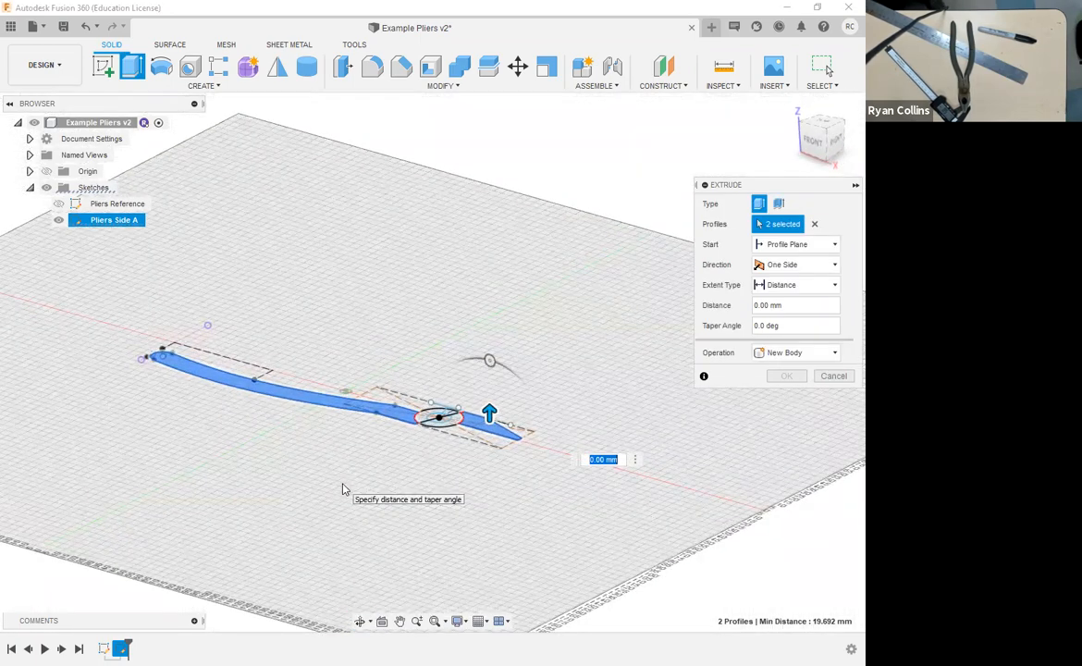
text(12)
shift+middle_drag(285, 566, 276, 583)
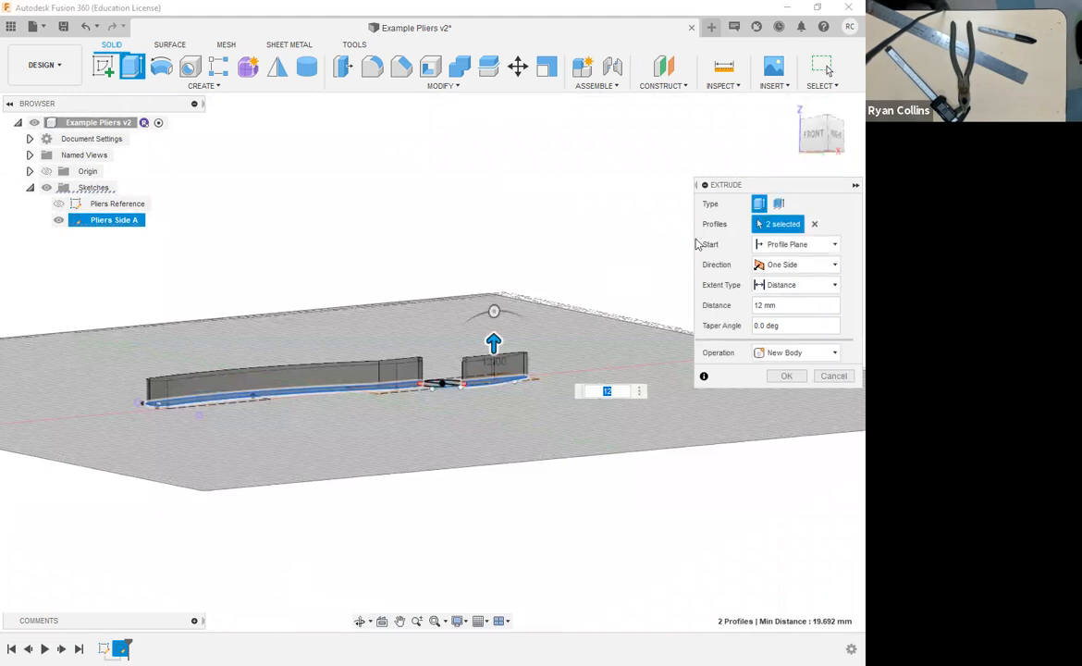
- Make the extrusion symmetric about the sketch plane, with a 12 mm distance measured over the whole length
click(784, 266)
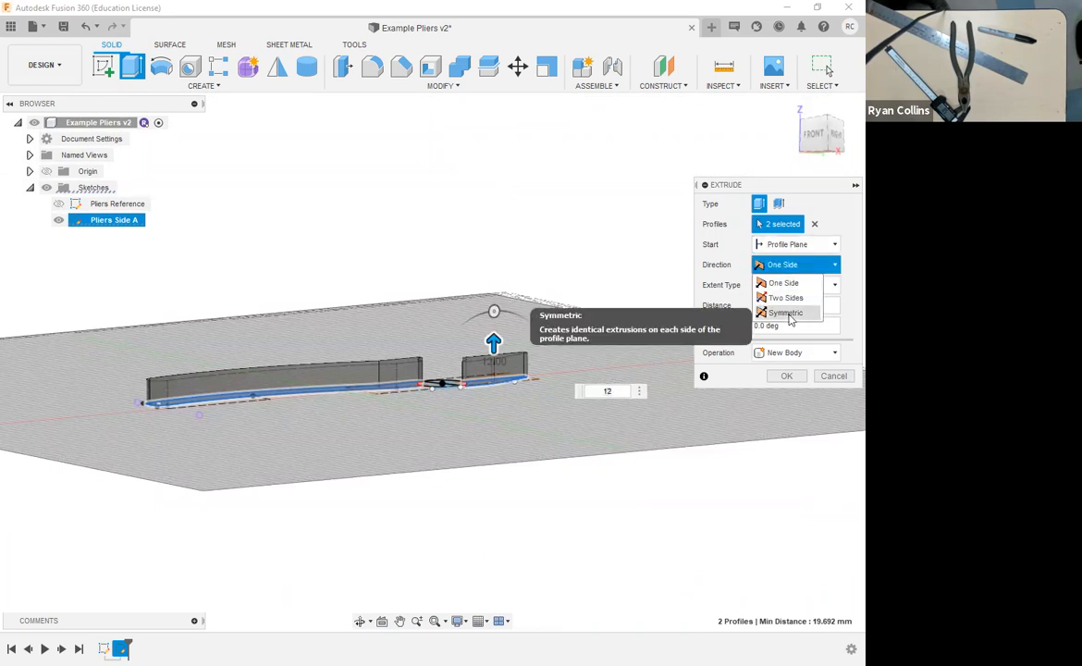
click(788, 314)
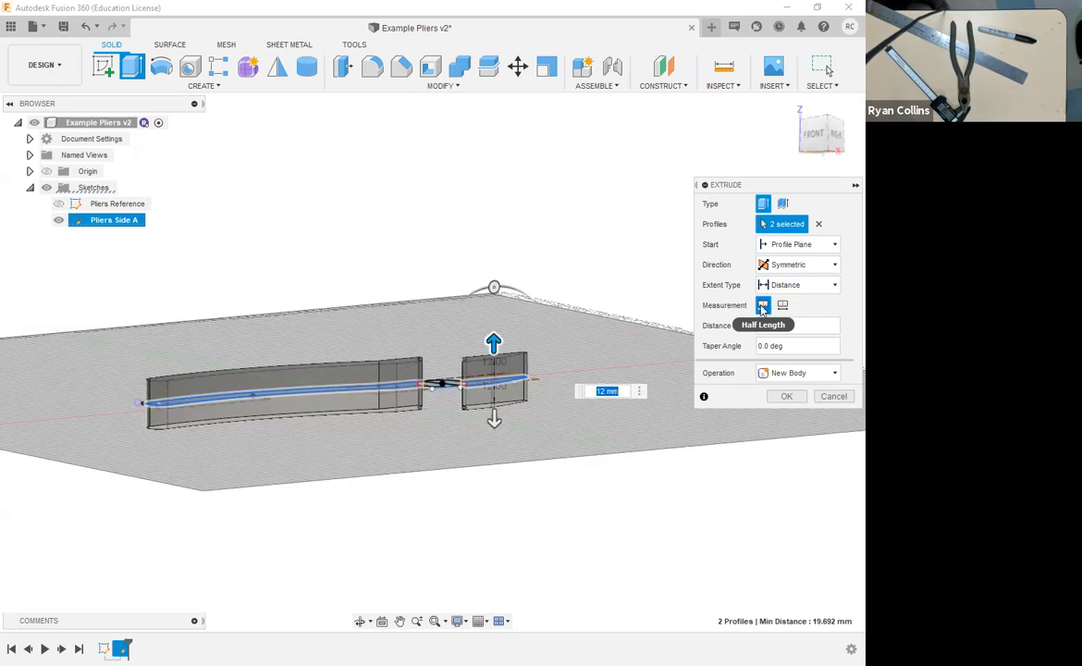
text(6)
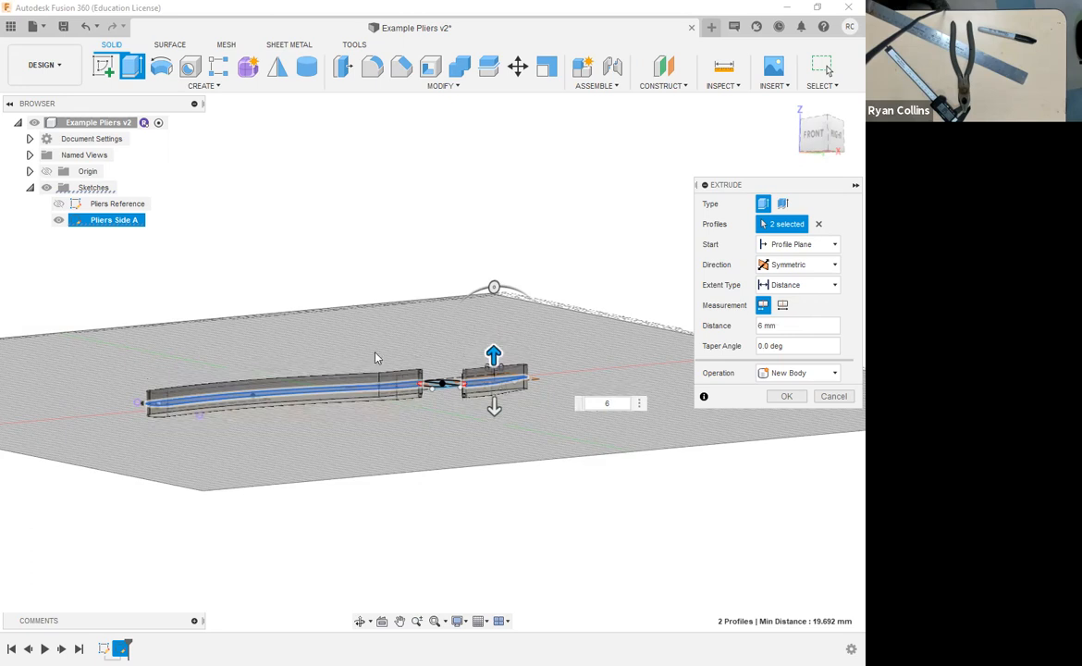
click(783, 306)
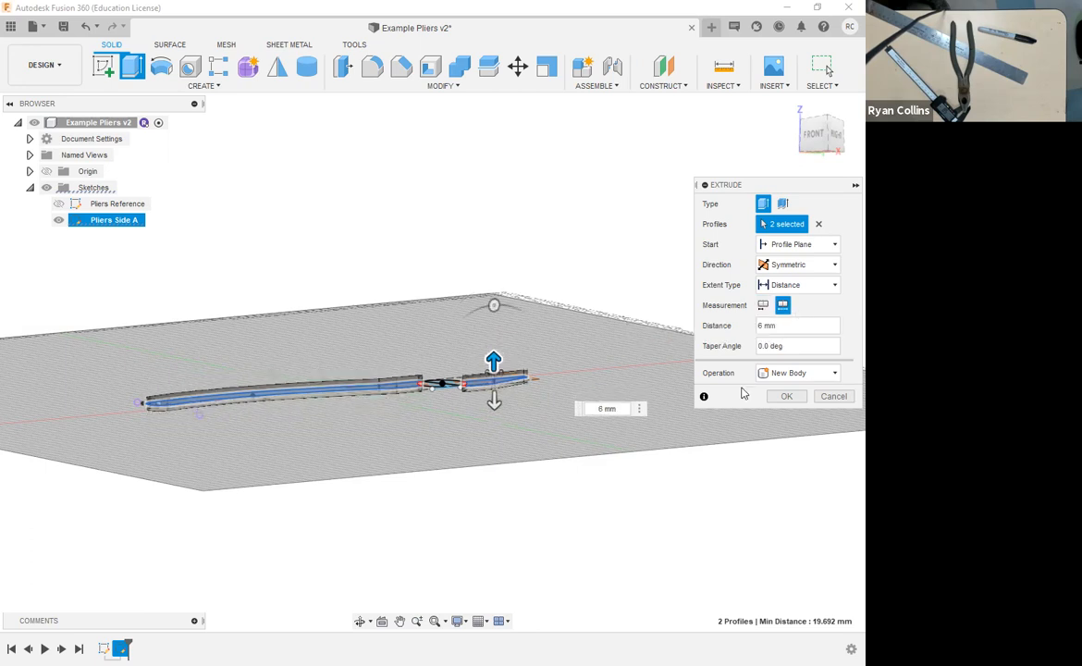
click(602, 408)
text(12)
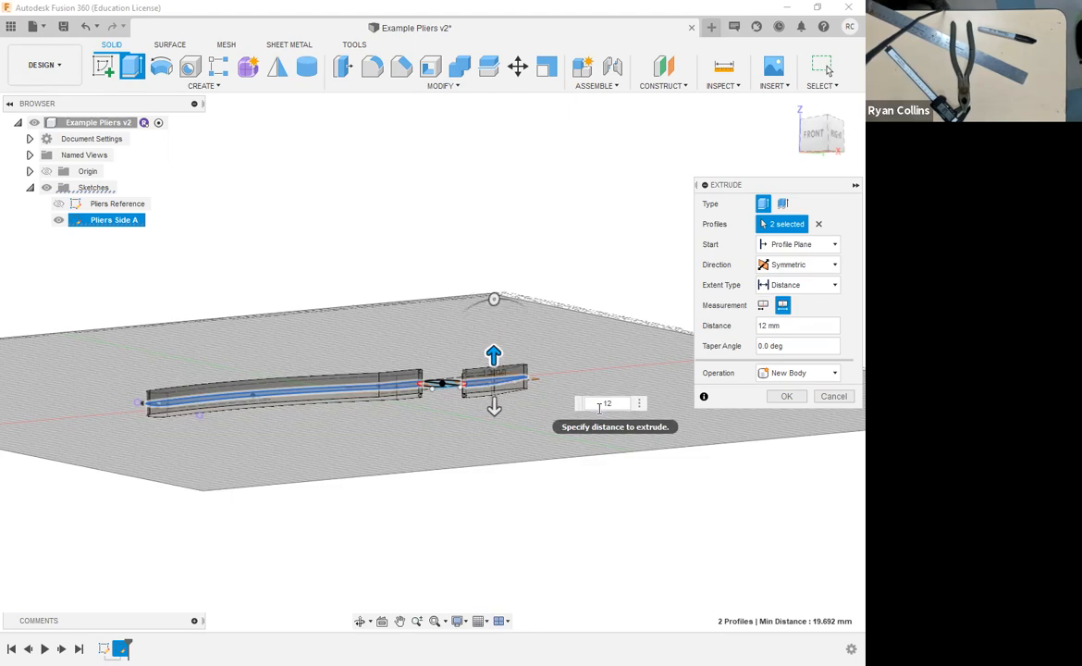
- Set the extrusion's operation to New Component and complete the extrusion
shift+middle_drag(459, 282, 459, 341)
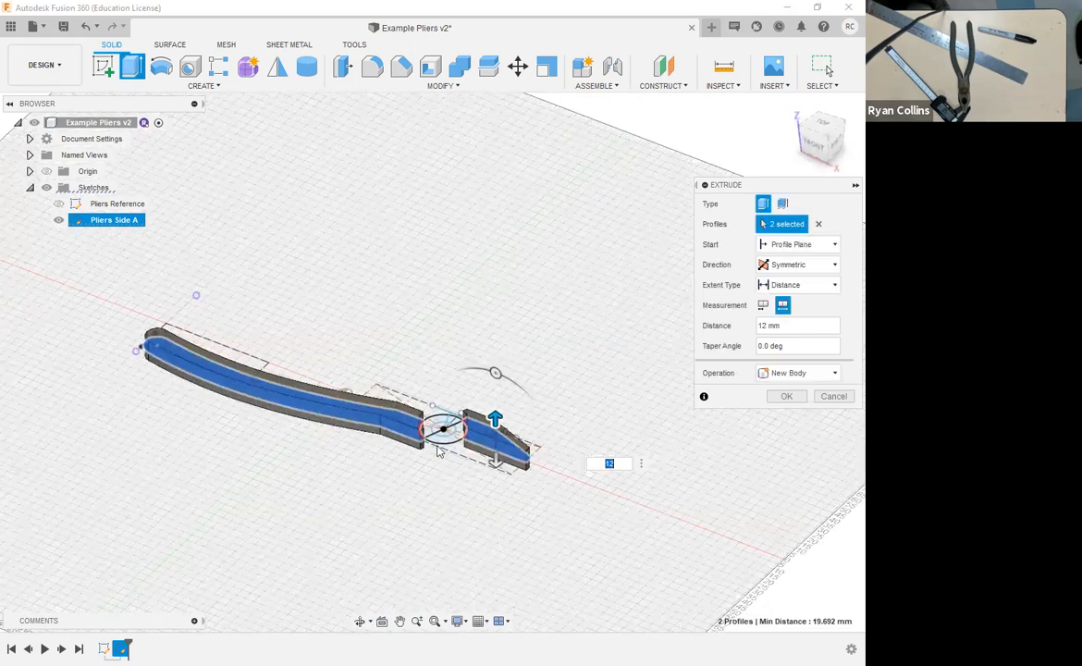
click(837, 374)
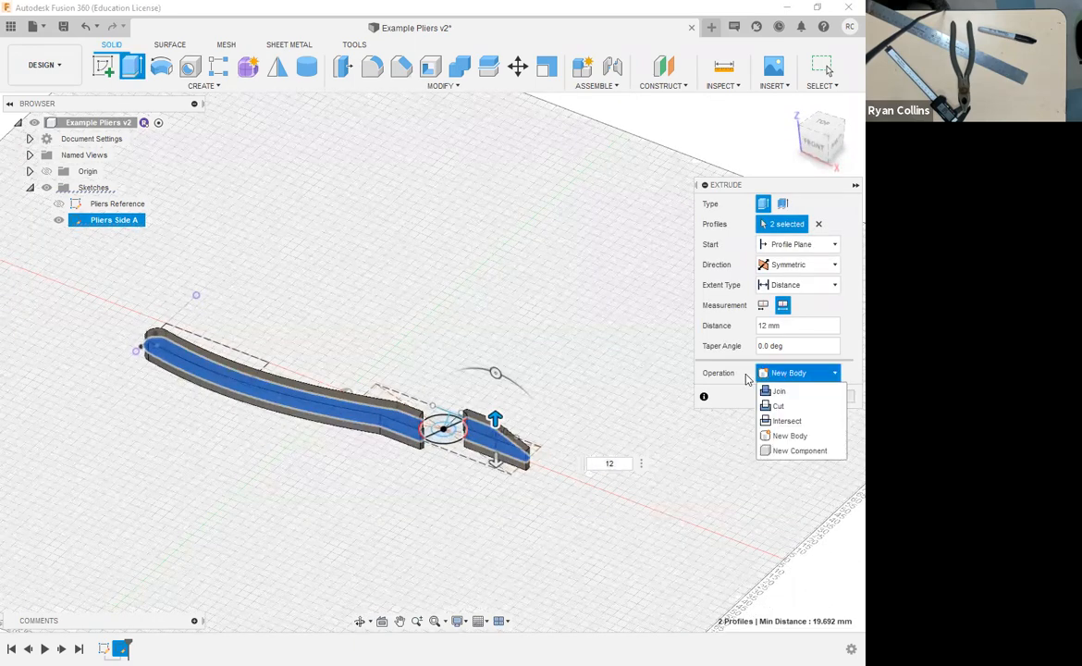
middle_drag(612, 359, 583, 313)
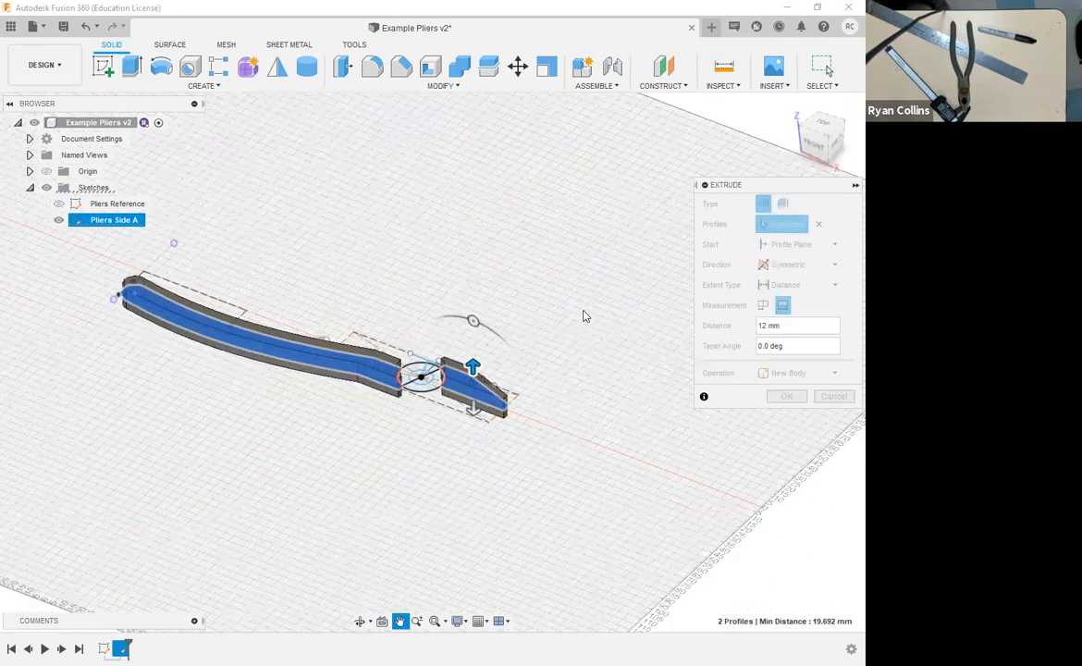
click(802, 374)
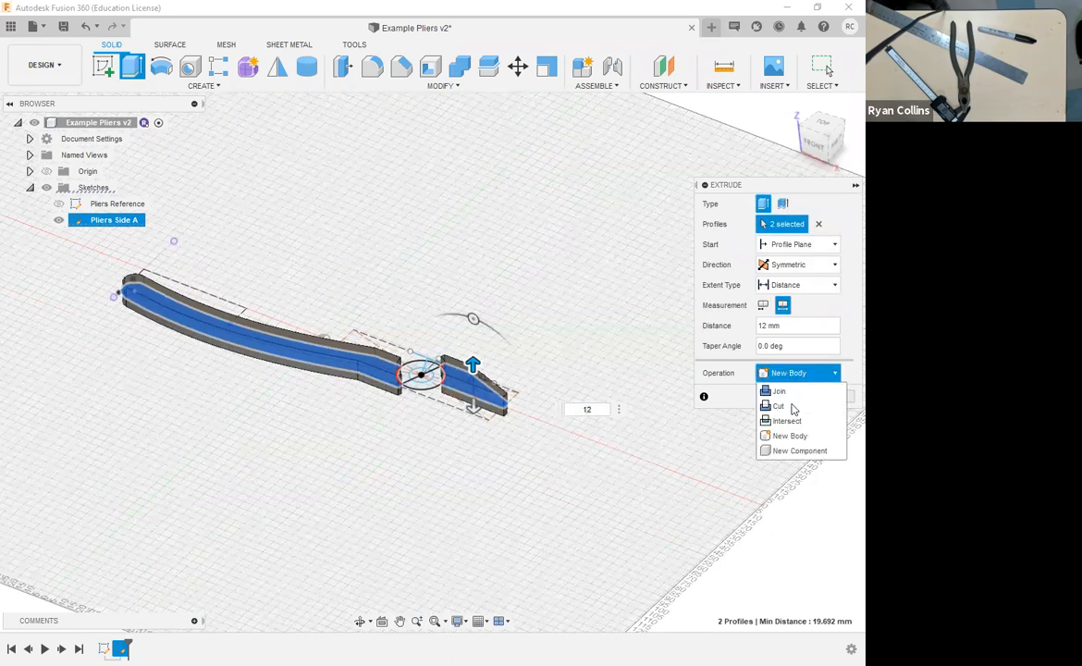
click(799, 450)
click(791, 397)
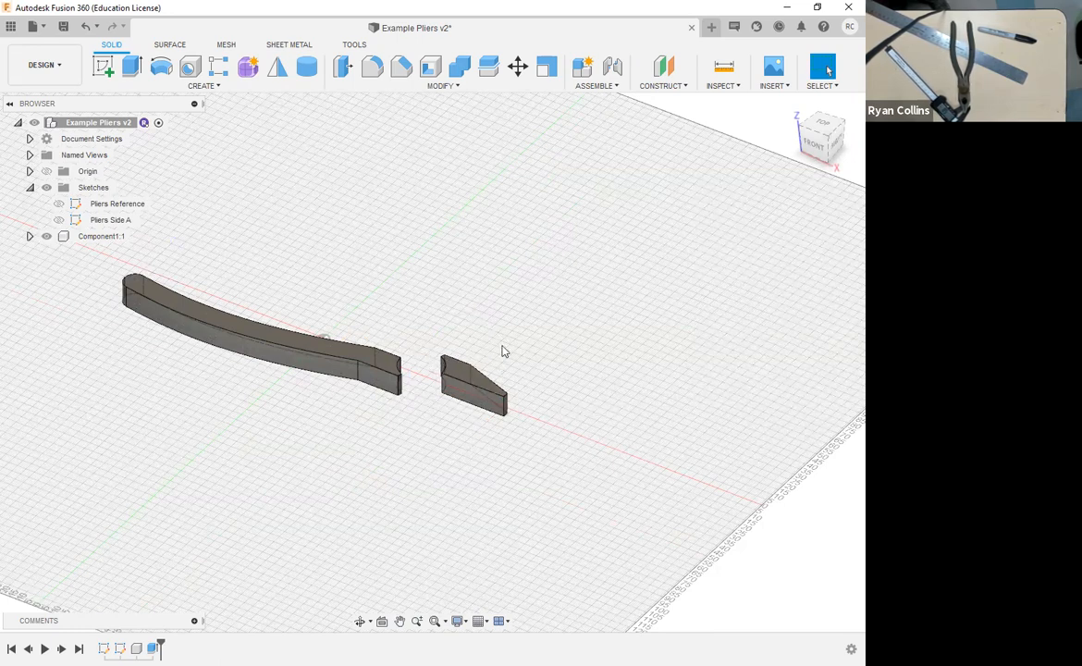
- Show the Pliers Side A sketch again and rename the new component as Pliers Side A
click(59, 219)
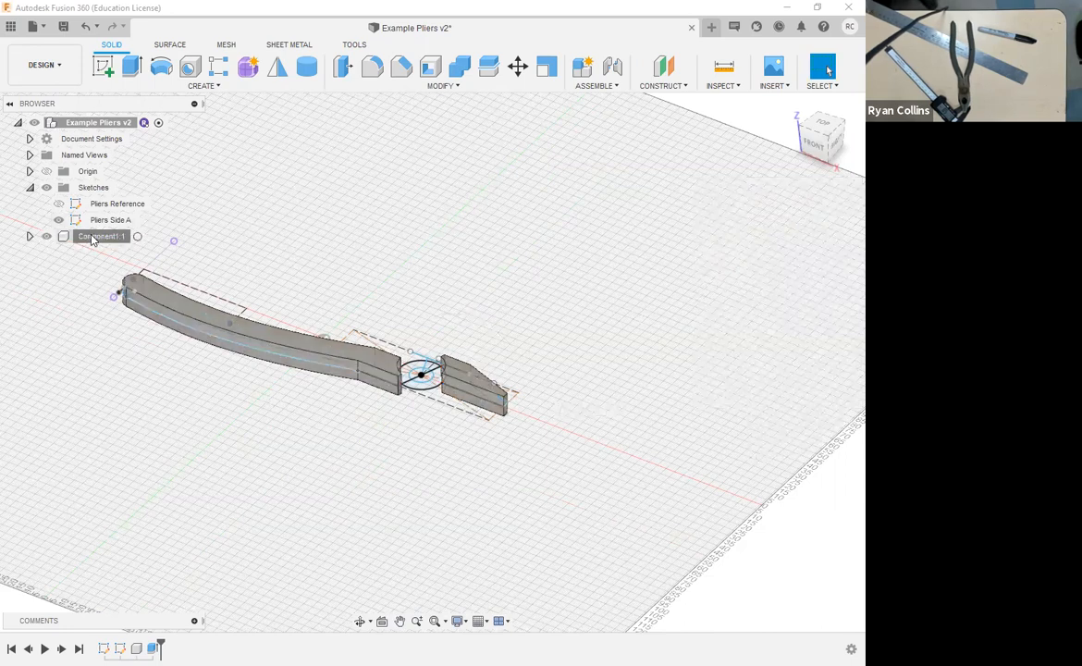
click(93, 237)
double_click(92, 237)
text(Pliers Side A)
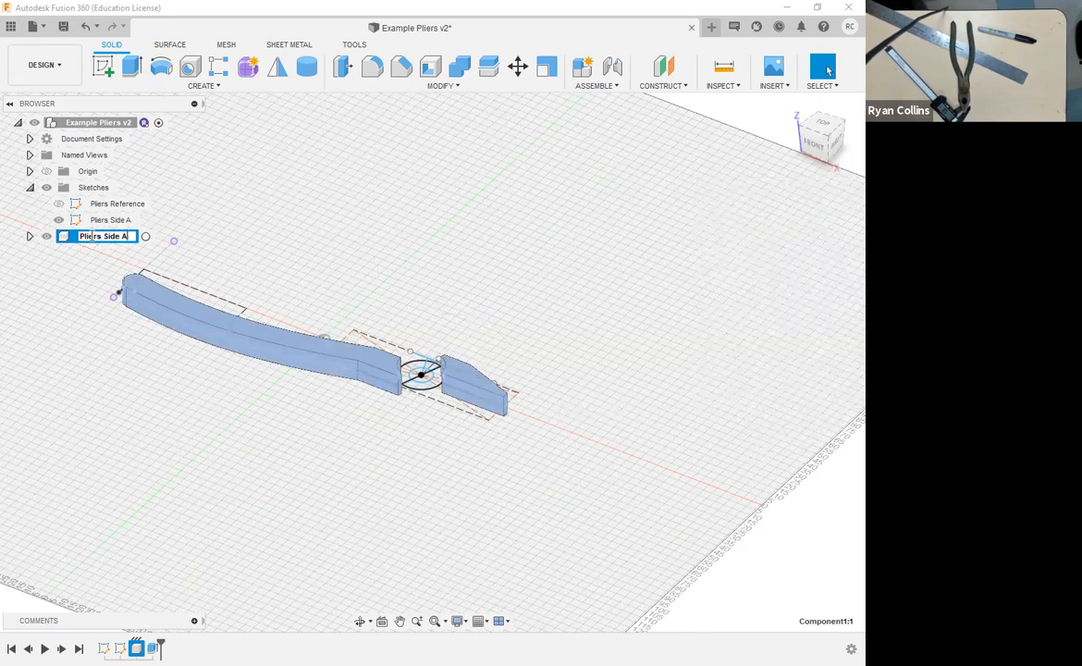
key(Return)
click(399, 236)
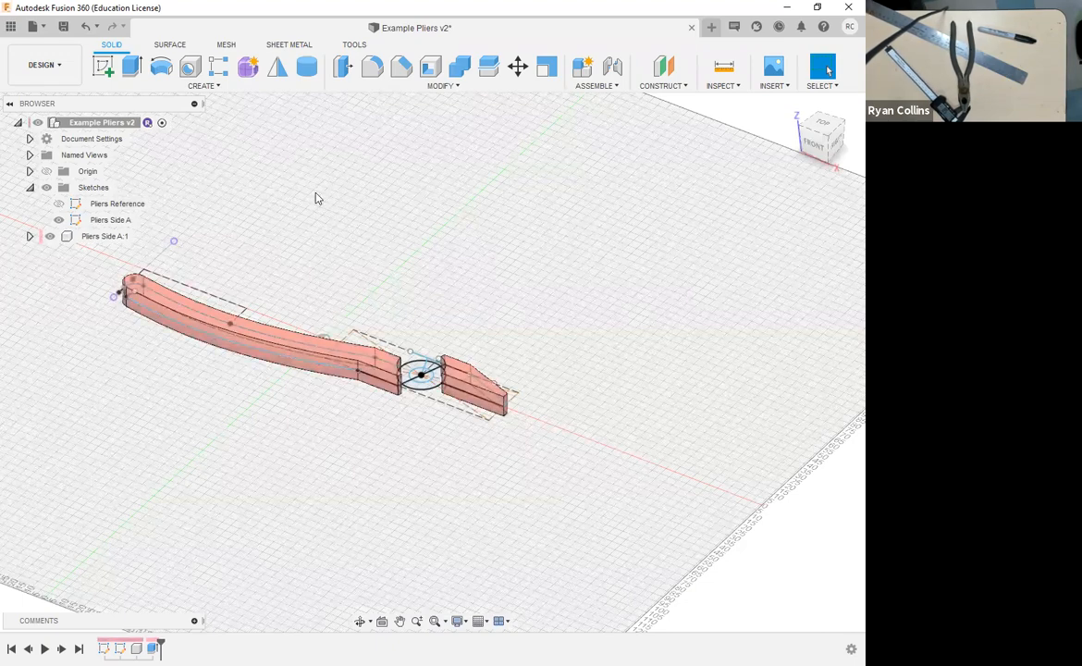
- Set up an Extrude of the three ring profiles around the pivot hole with a distance of 6 mm
click(139, 67)
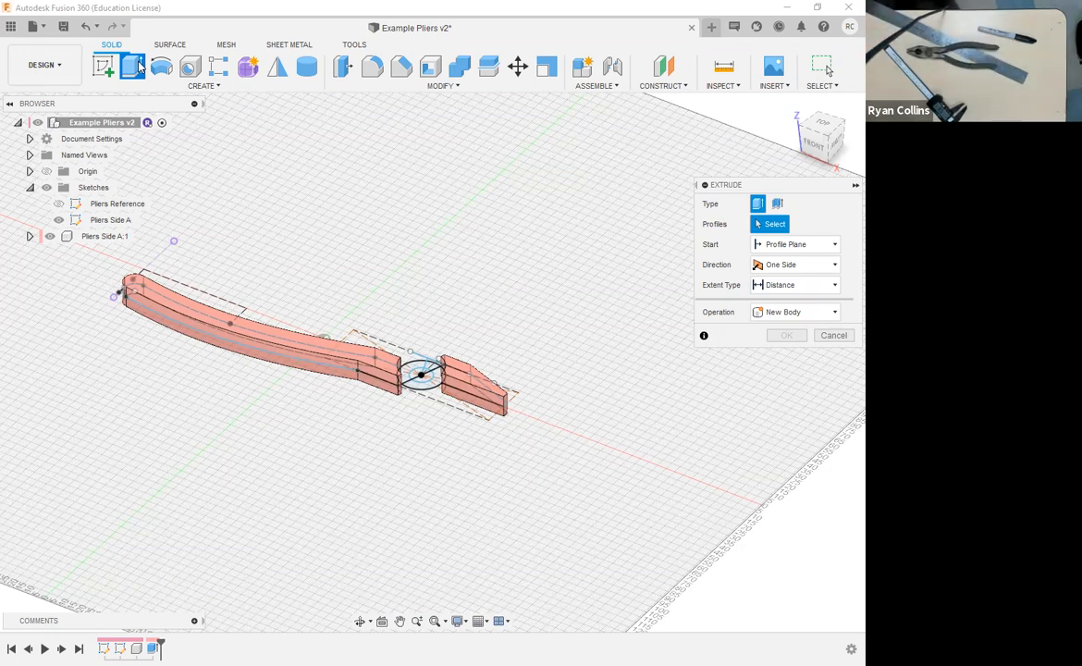
scroll(429, 332, up, 5)
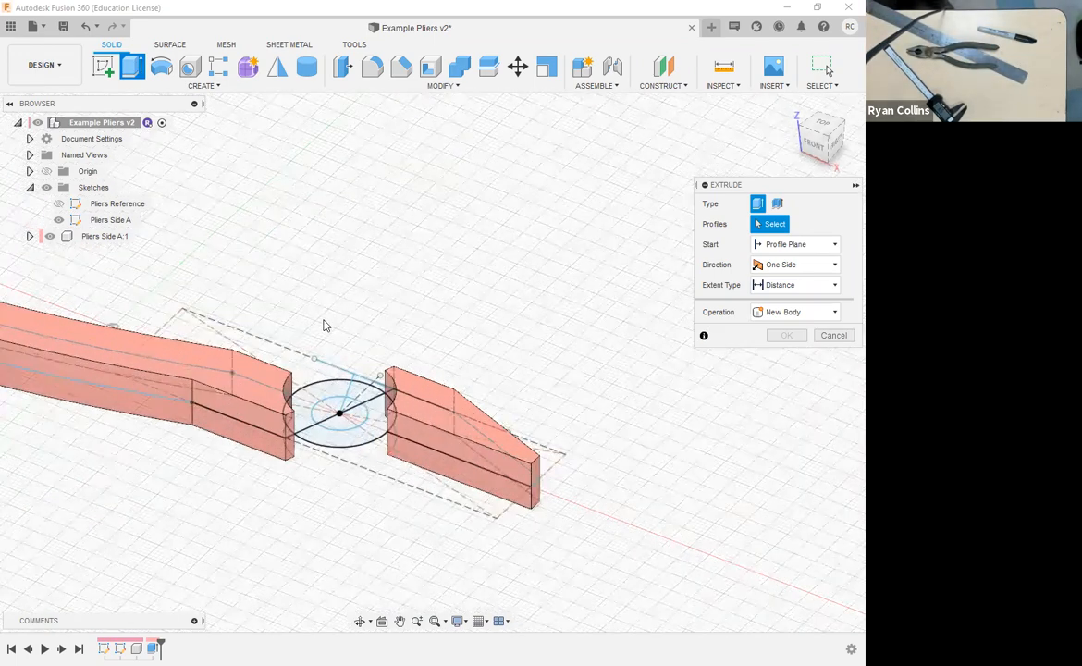
click(385, 375)
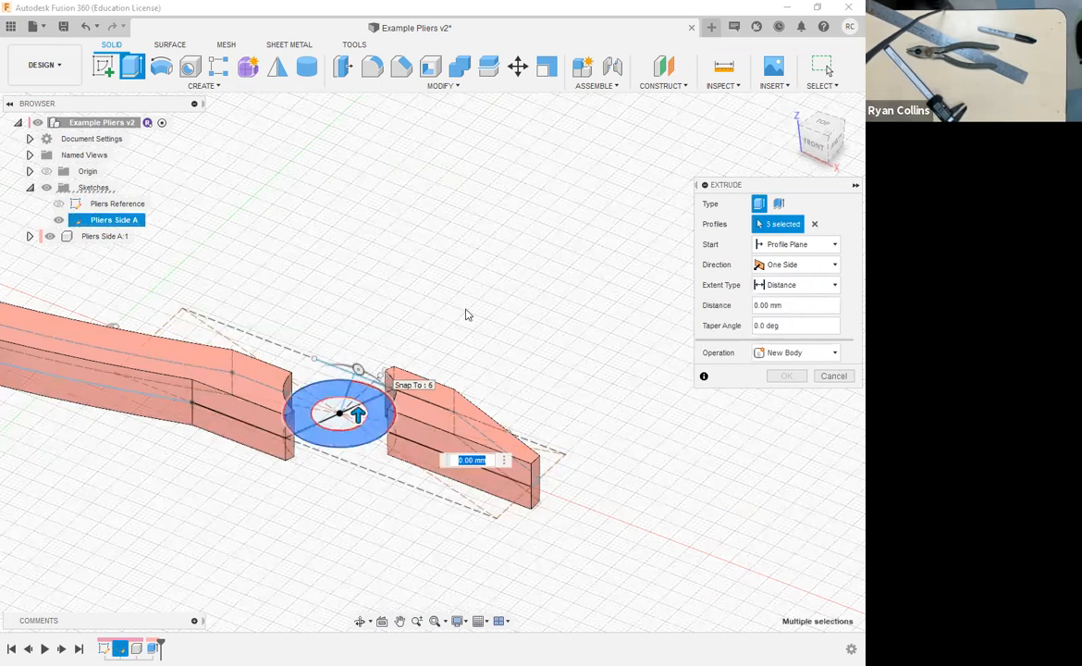
text(6)
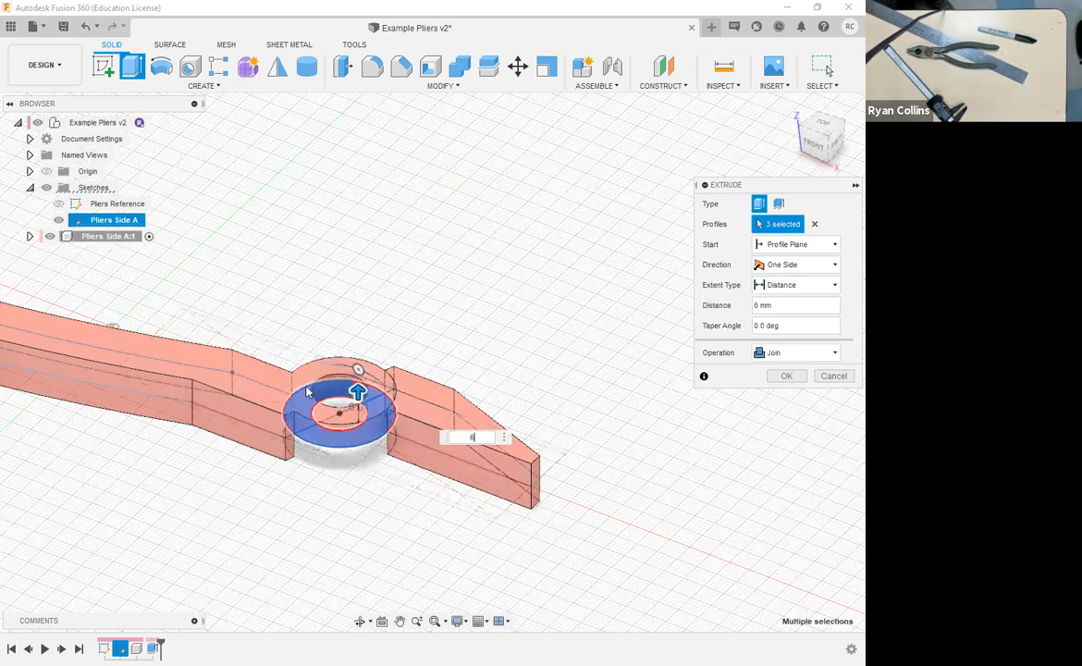
- Set the ring extrusion's extent to To Object ending at the jaw's upper face, complete it as a Join, and hide the Pliers Side A sketch
click(784, 322)
click(419, 402)
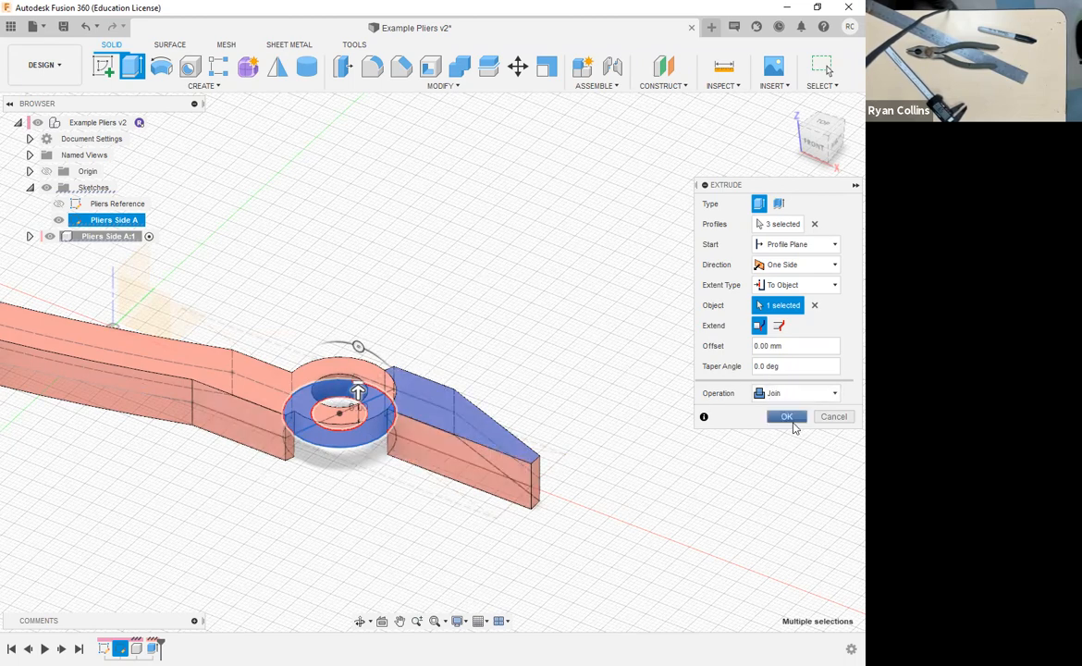
click(787, 416)
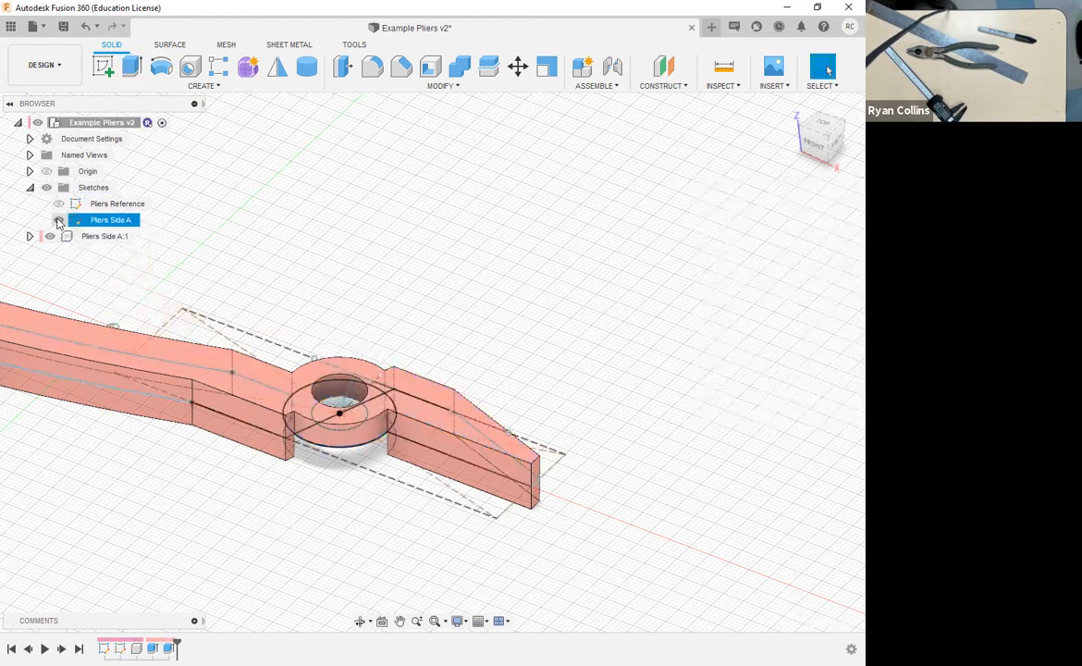
click(59, 219)
shift+middle_drag(231, 510, 541, 370)
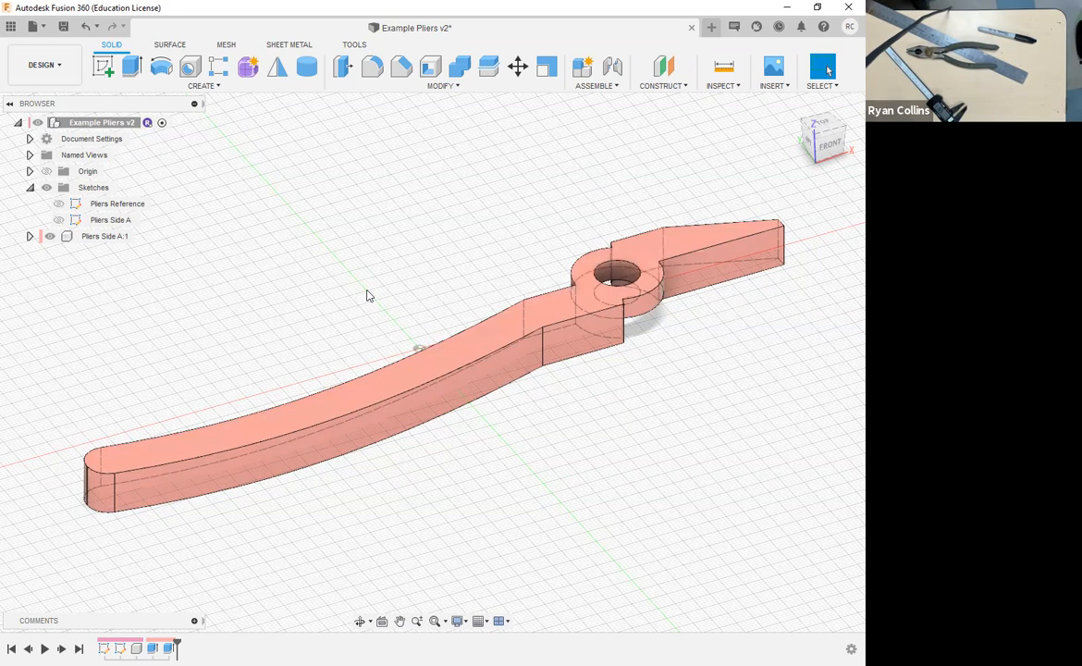
click(277, 66)
click(796, 206)
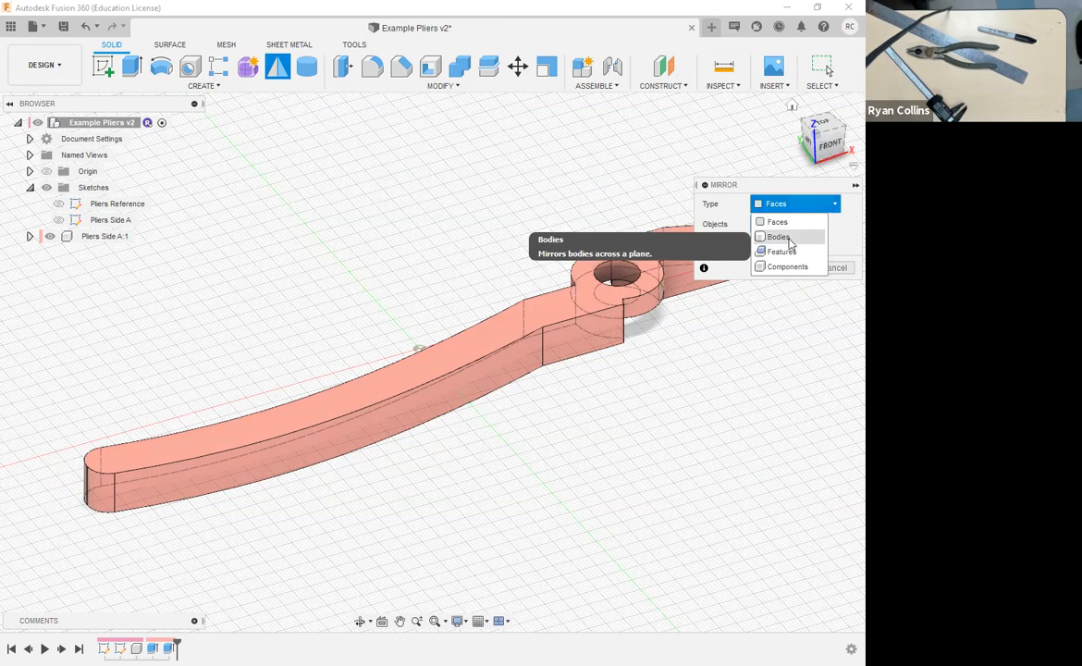
click(777, 237)
click(537, 326)
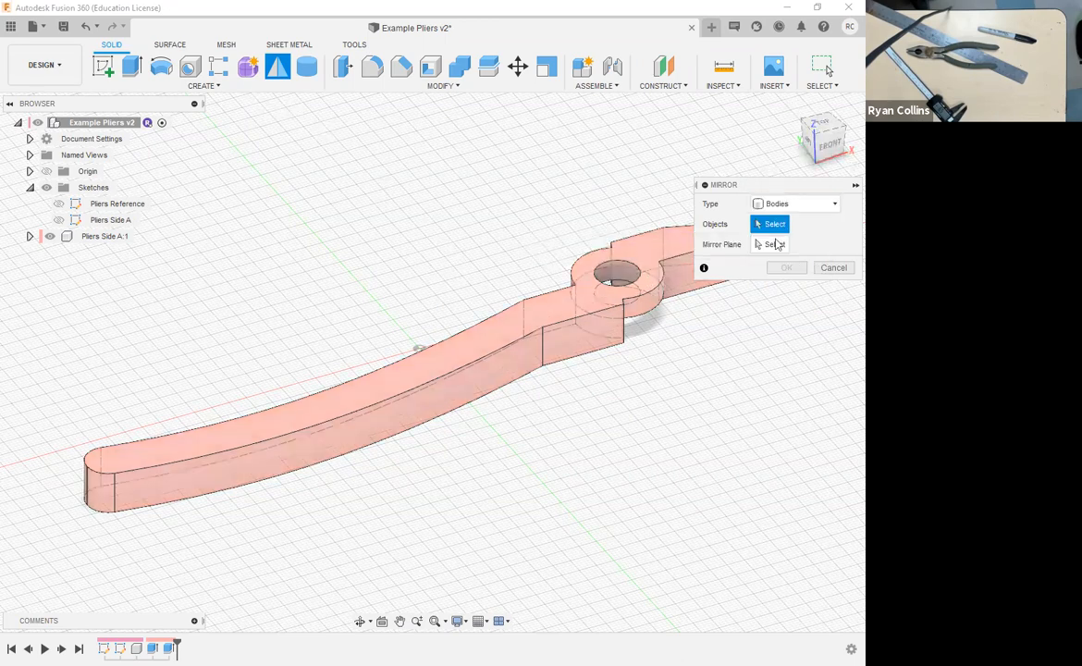
click(775, 244)
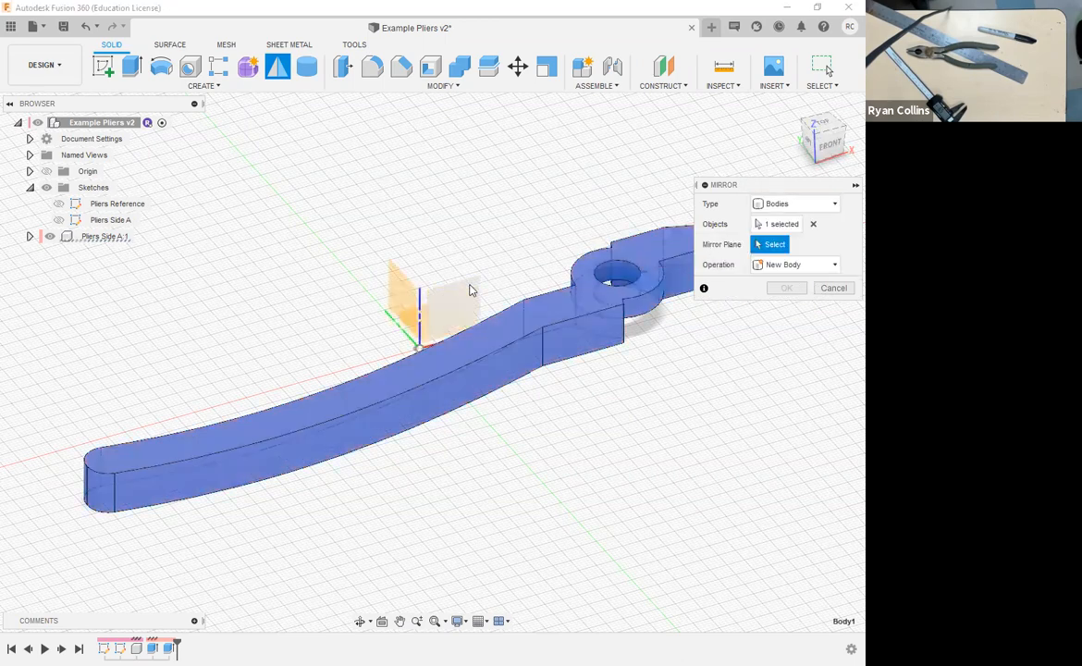
click(525, 389)
shift+middle_drag(569, 401, 548, 424)
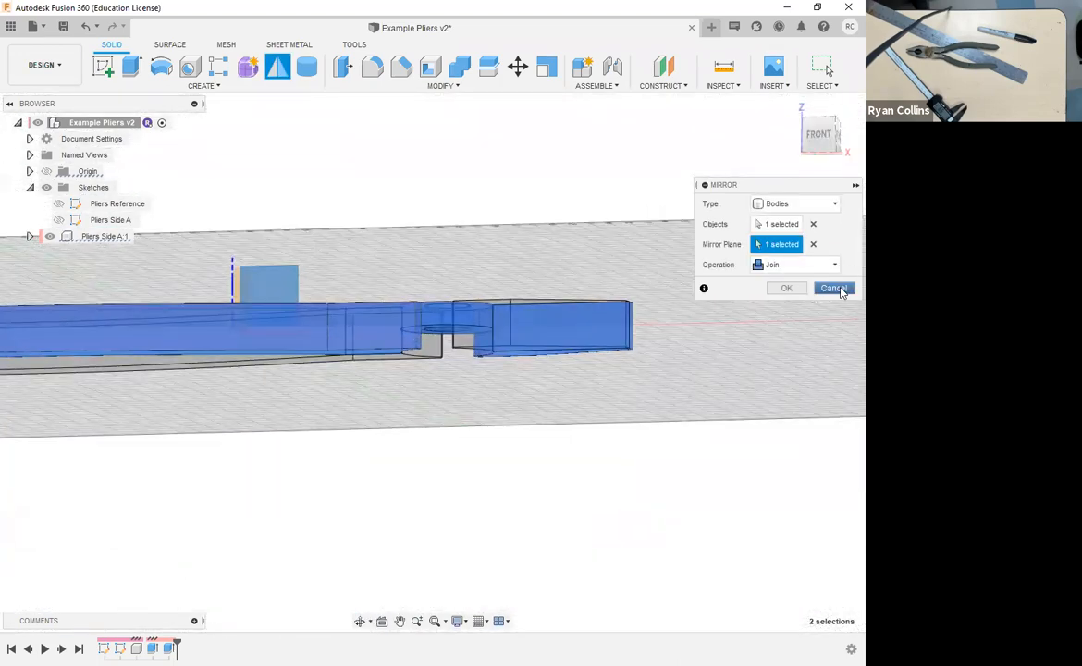
key(Escape)
- Examine the pivot profiles of the Pliers Side A sketch with the component hidden, and restore the original visibility of both
shift+middle_drag(374, 295, 413, 252)
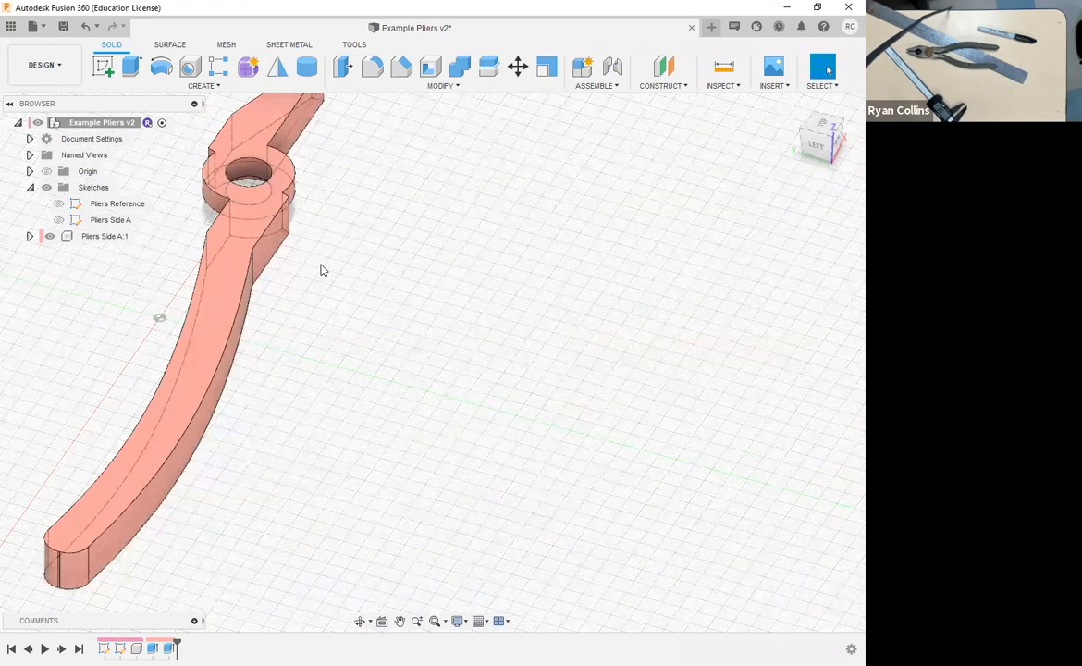
click(58, 219)
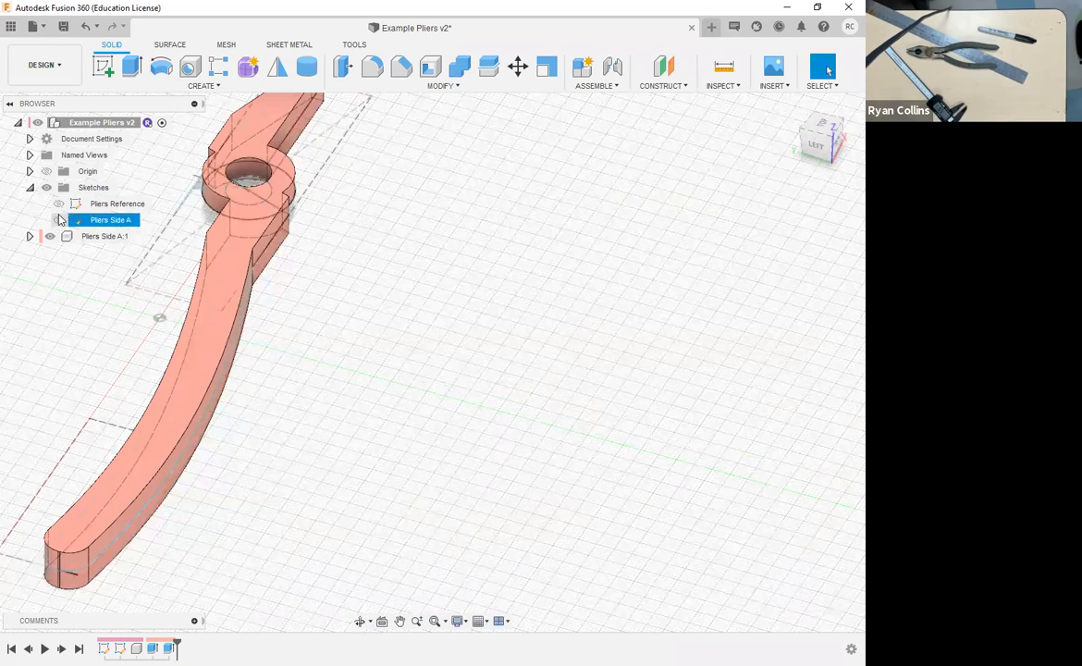
click(58, 220)
click(50, 236)
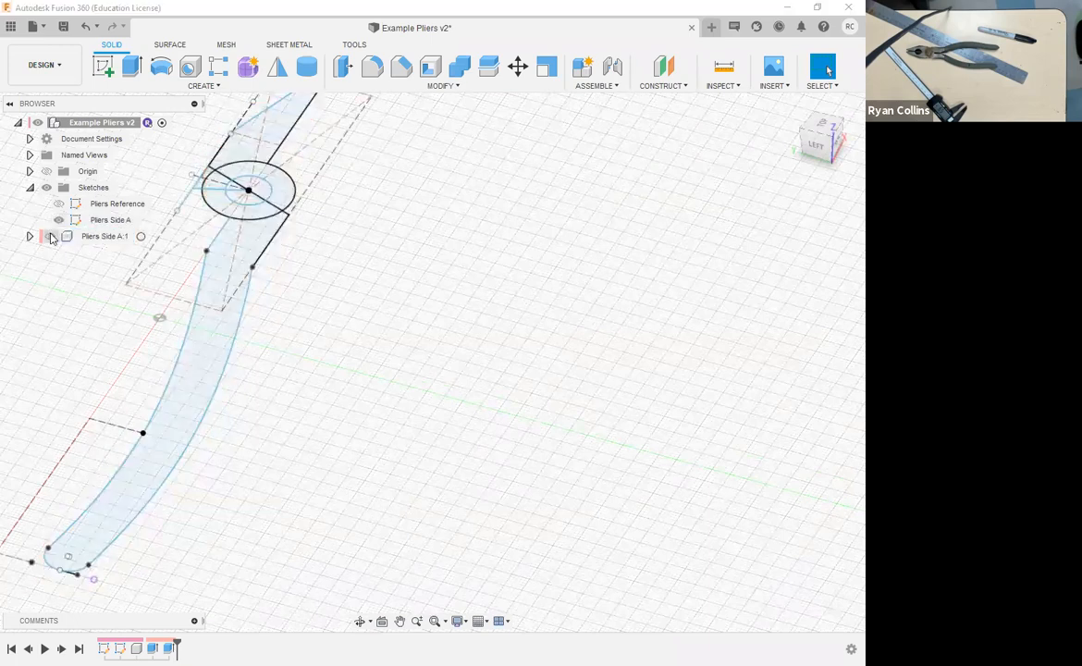
click(256, 215)
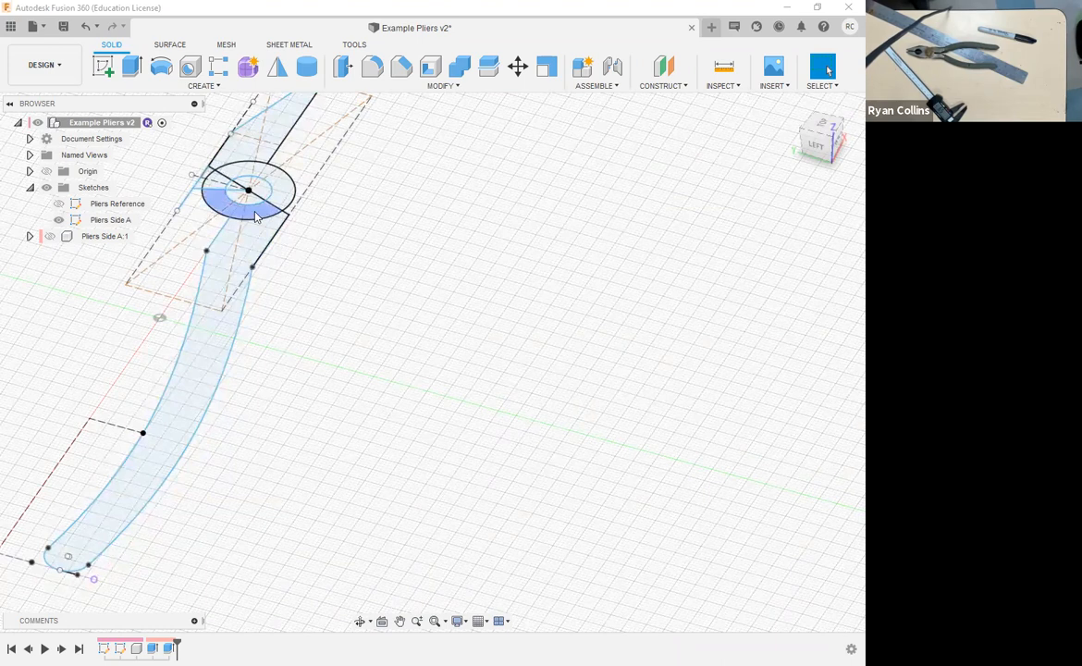
click(60, 220)
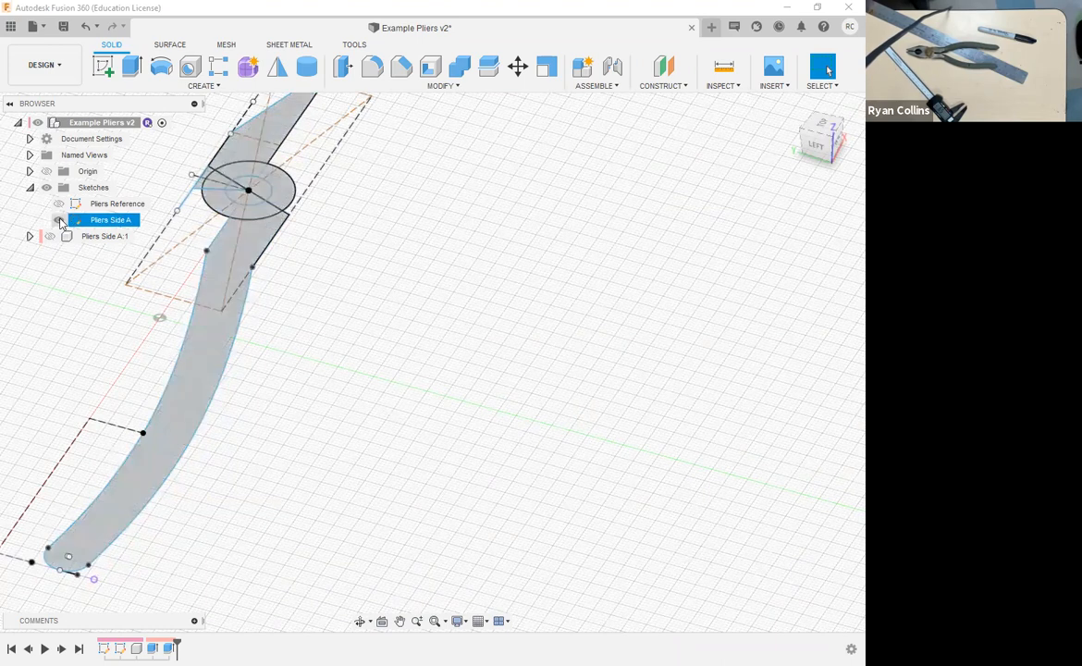
click(59, 220)
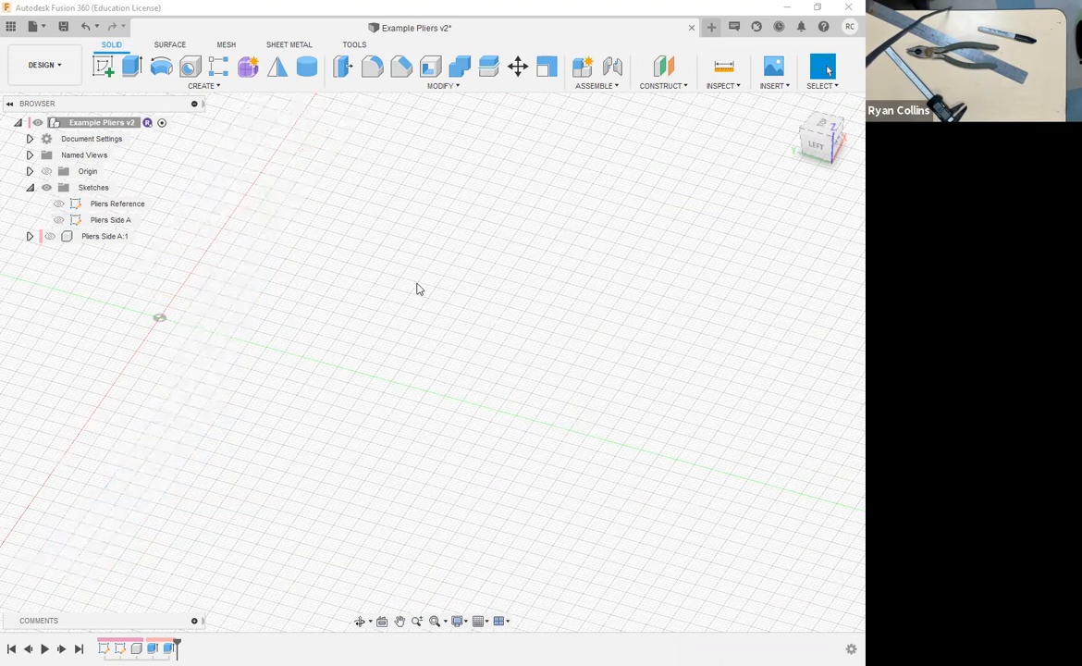
click(54, 241)
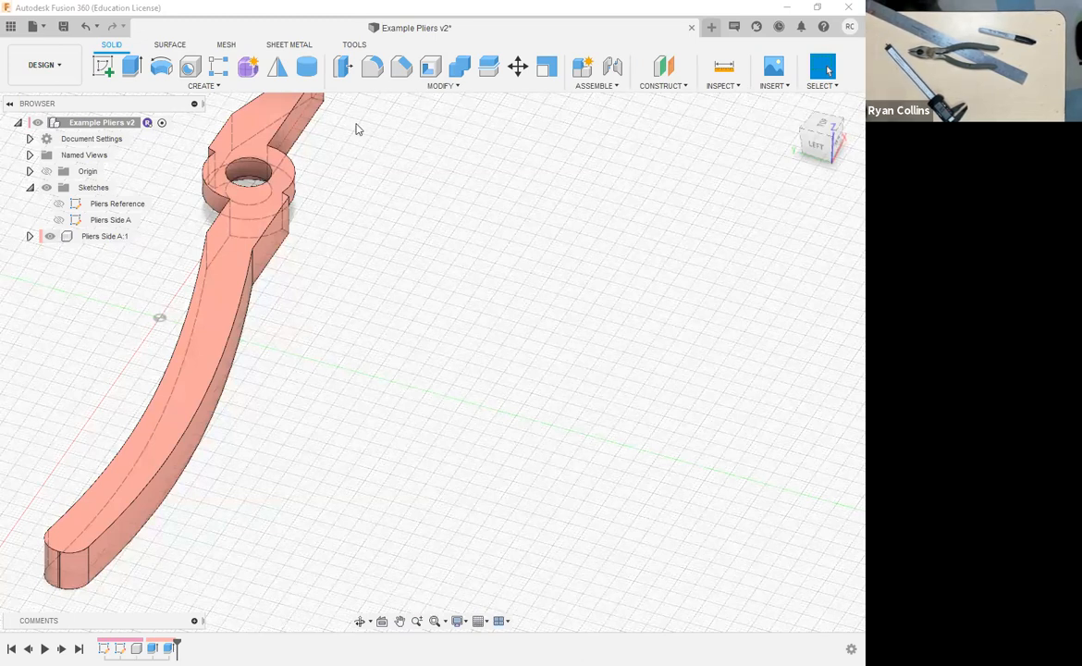
middle_drag(358, 129, 432, 174)
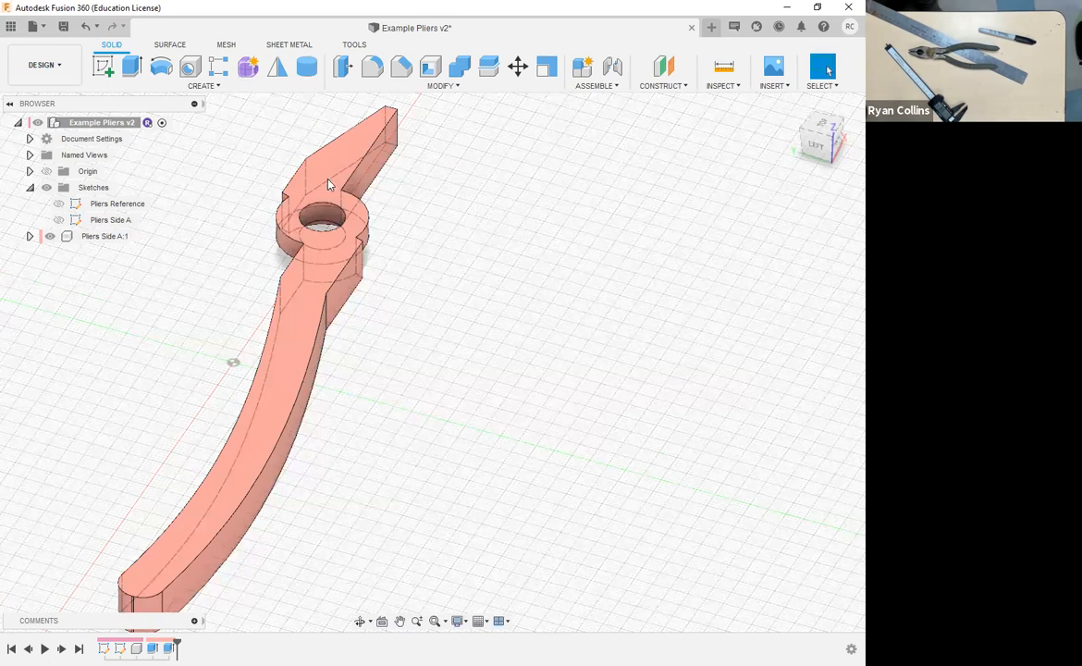
click(92, 239)
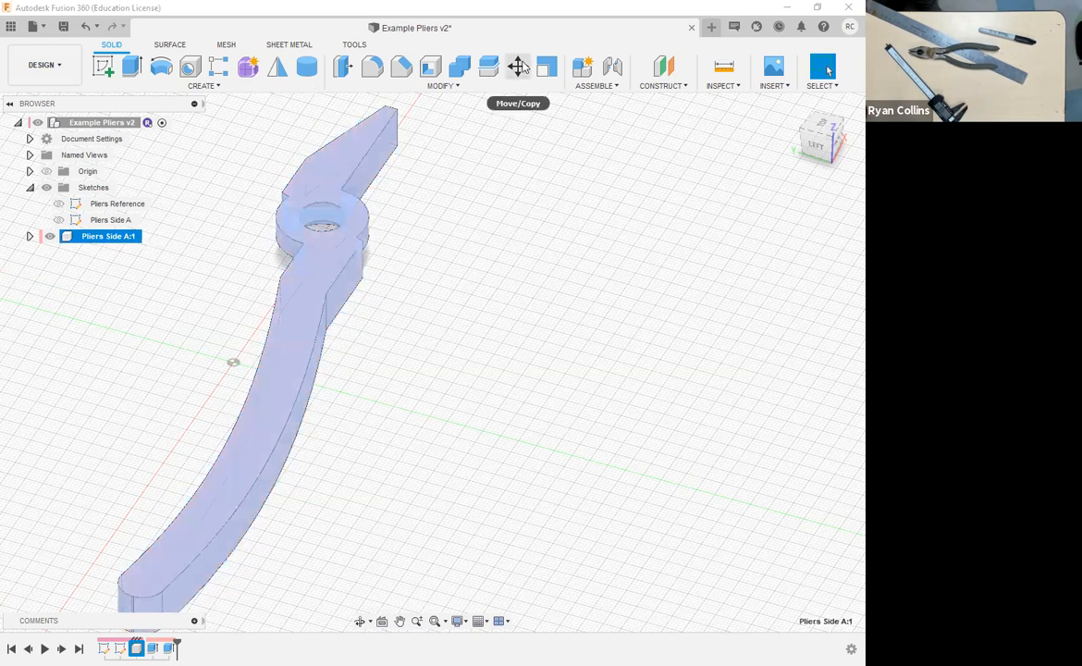
click(518, 67)
middle_drag(533, 330, 519, 318)
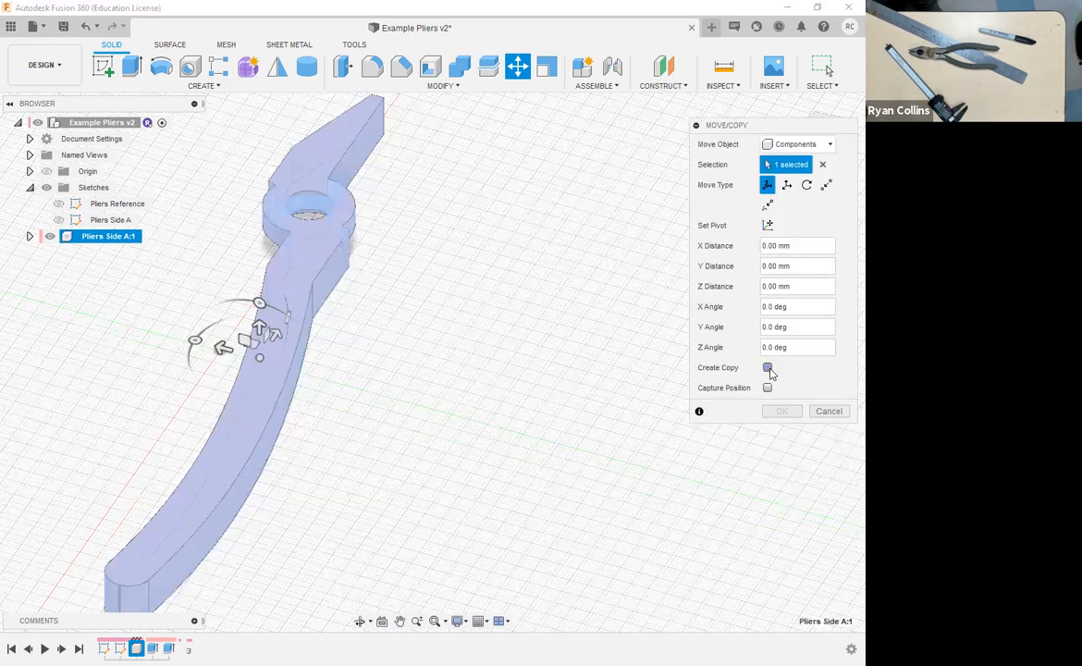
click(767, 368)
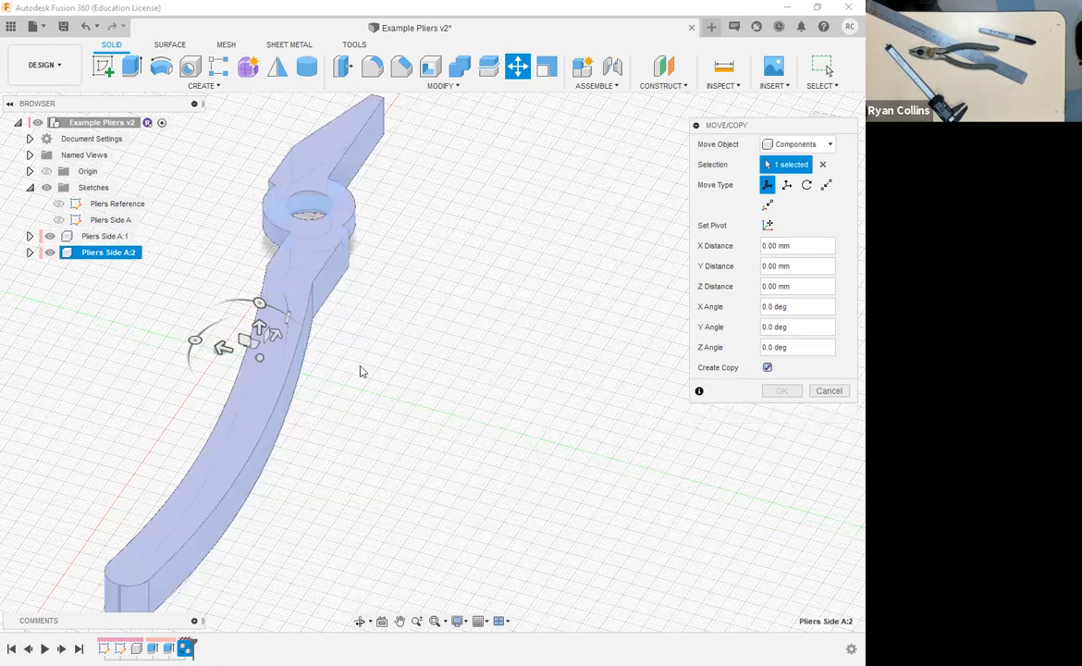
shift+middle_drag(514, 351, 233, 287)
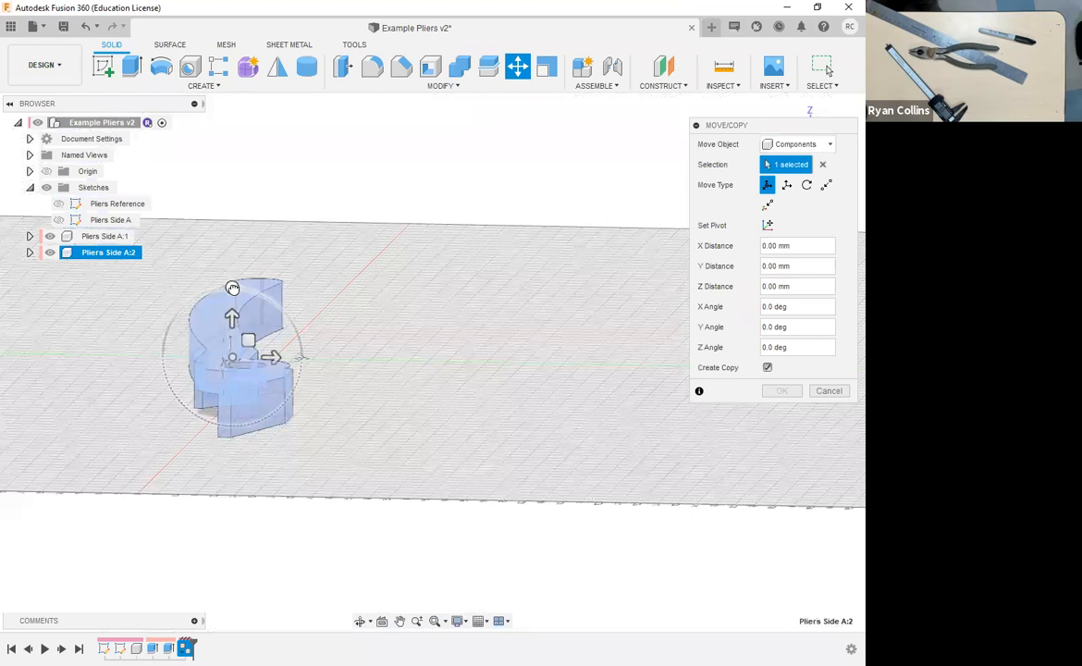
drag(232, 287, 231, 467)
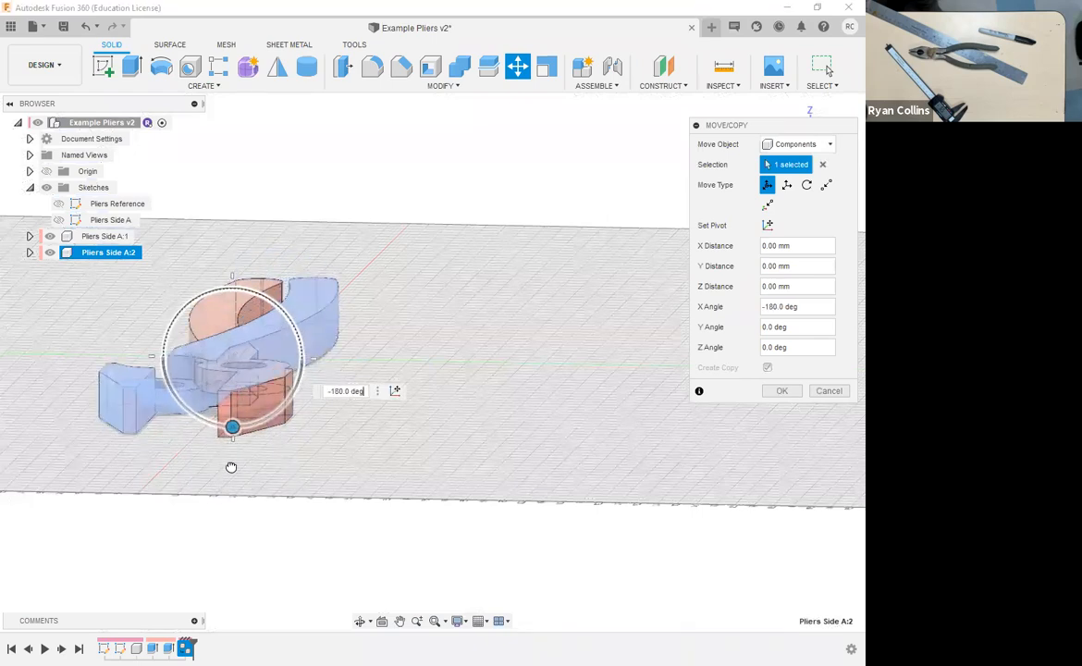
shift+middle_drag(543, 306, 226, 357)
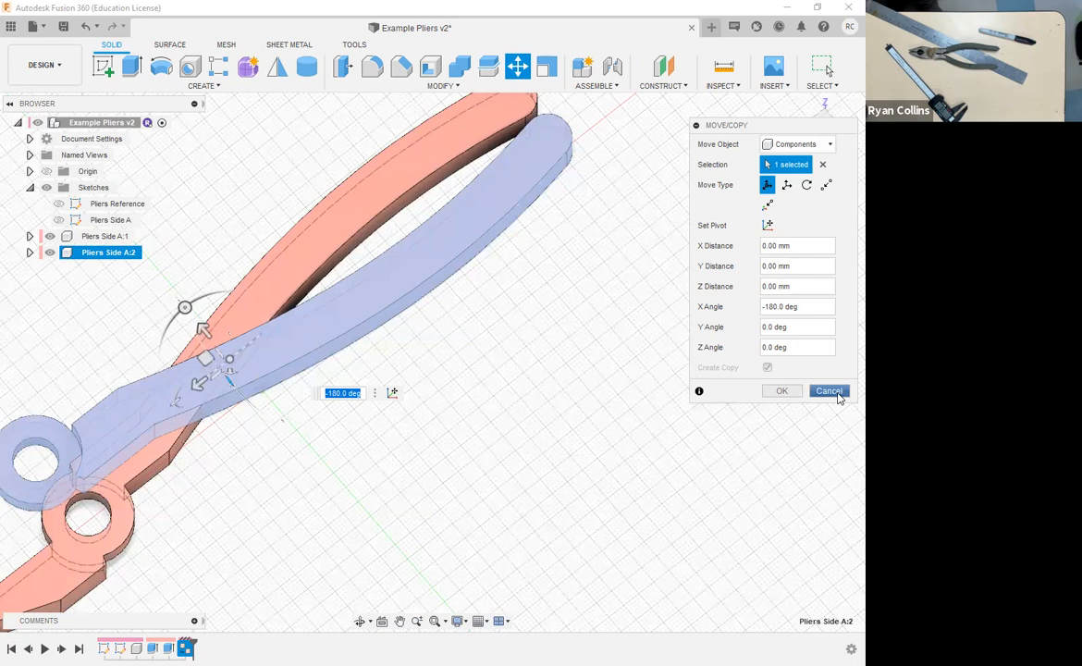
key(Escape)
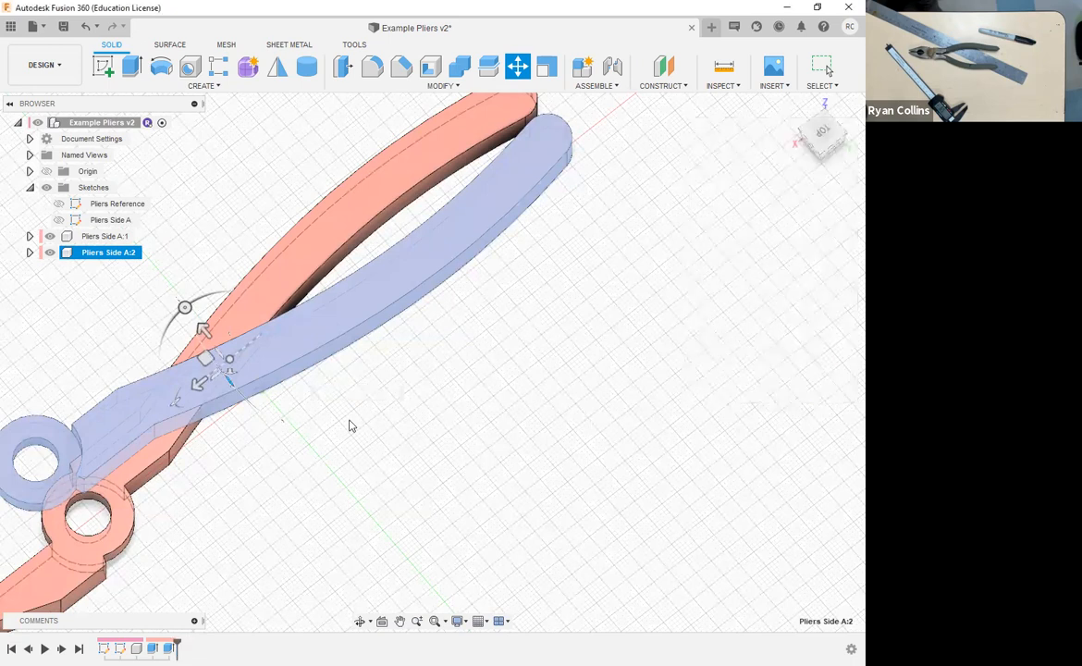
key(Delete)
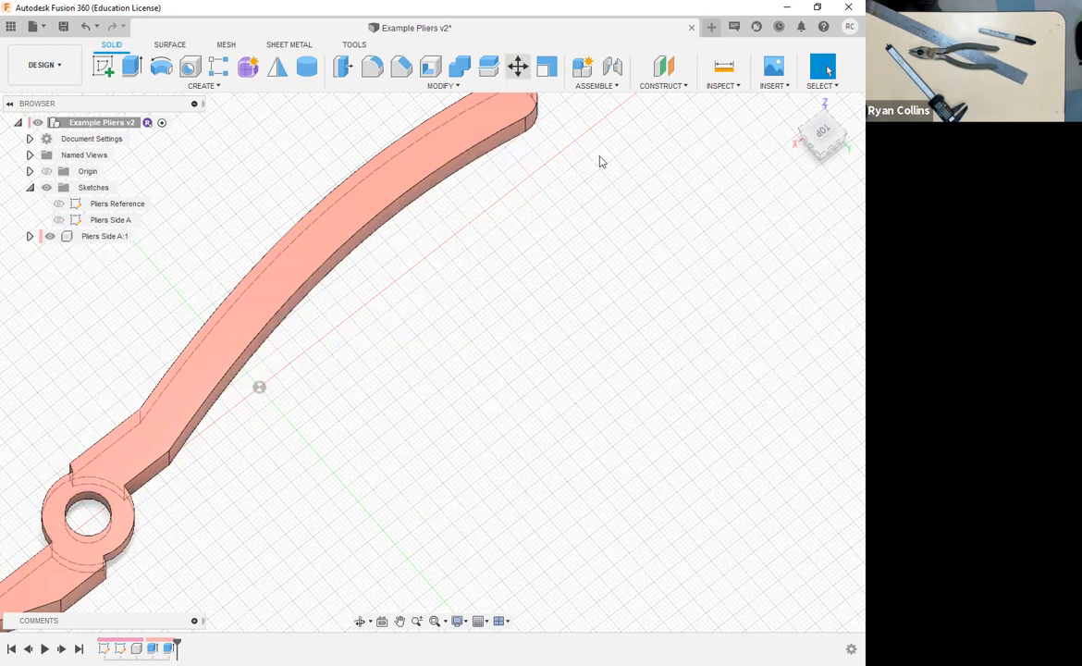
click(785, 148)
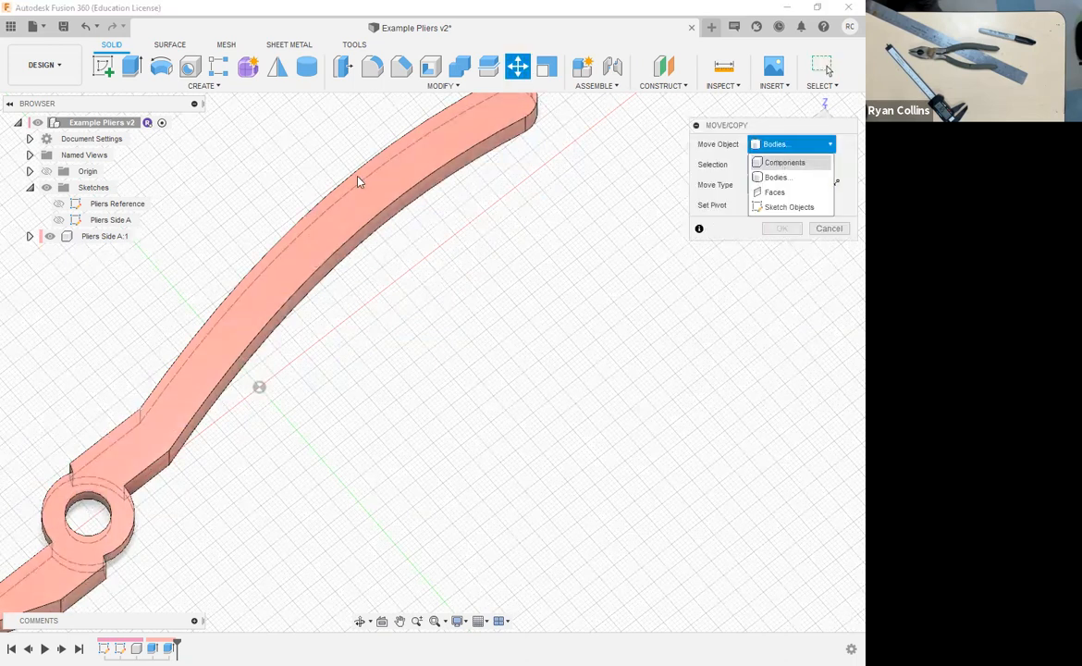
click(767, 224)
middle_drag(262, 408, 290, 359)
click(270, 396)
click(284, 403)
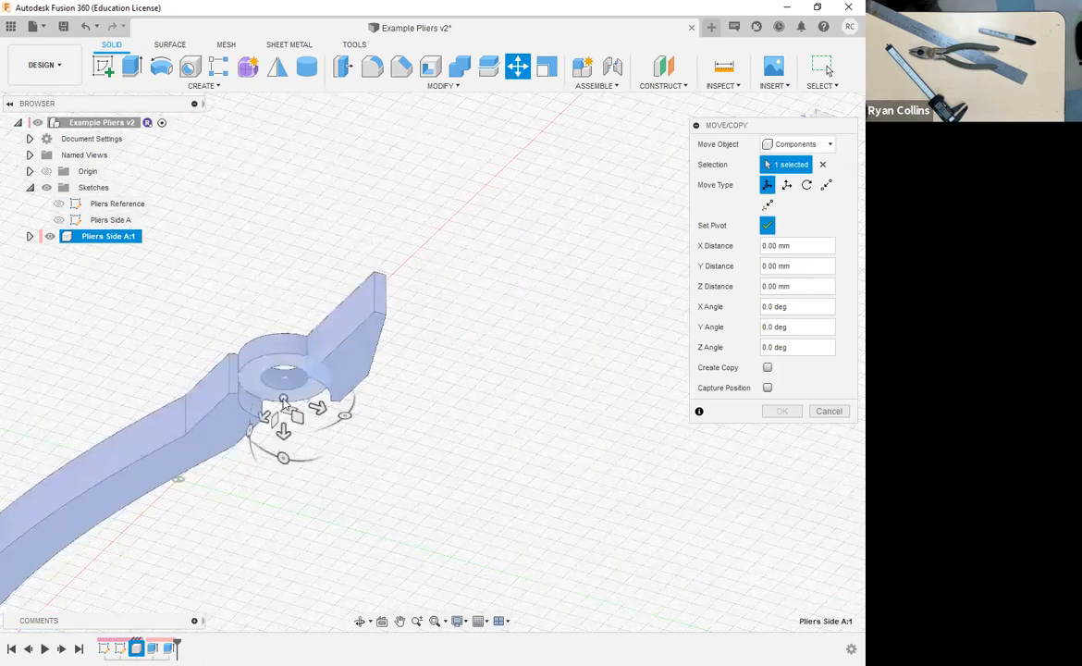
scroll(284, 404, up, 2)
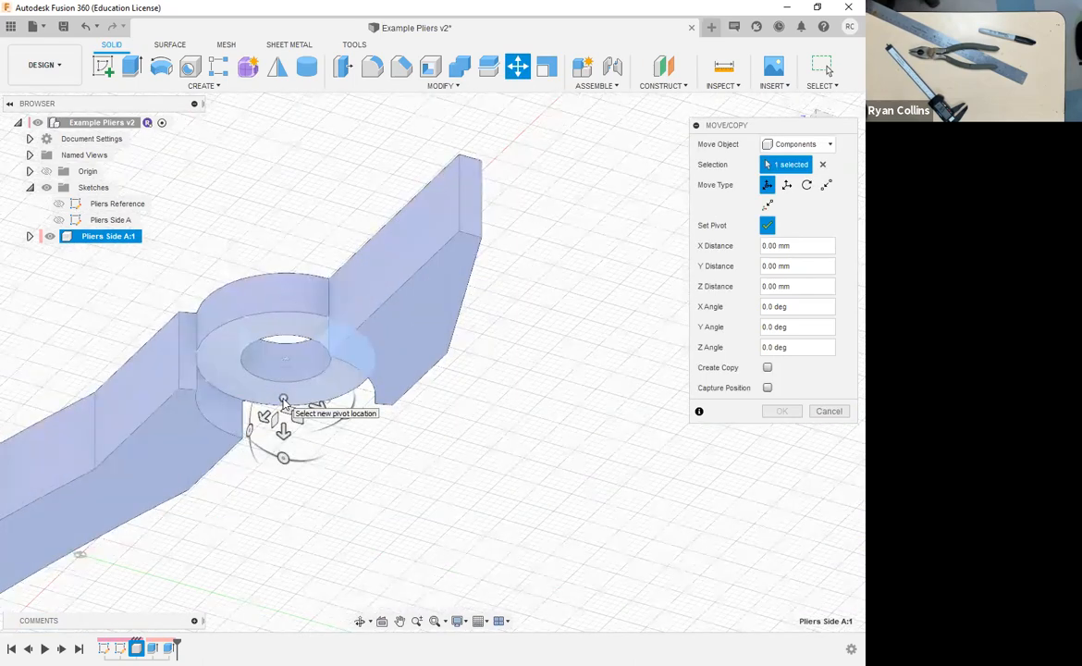
click(298, 384)
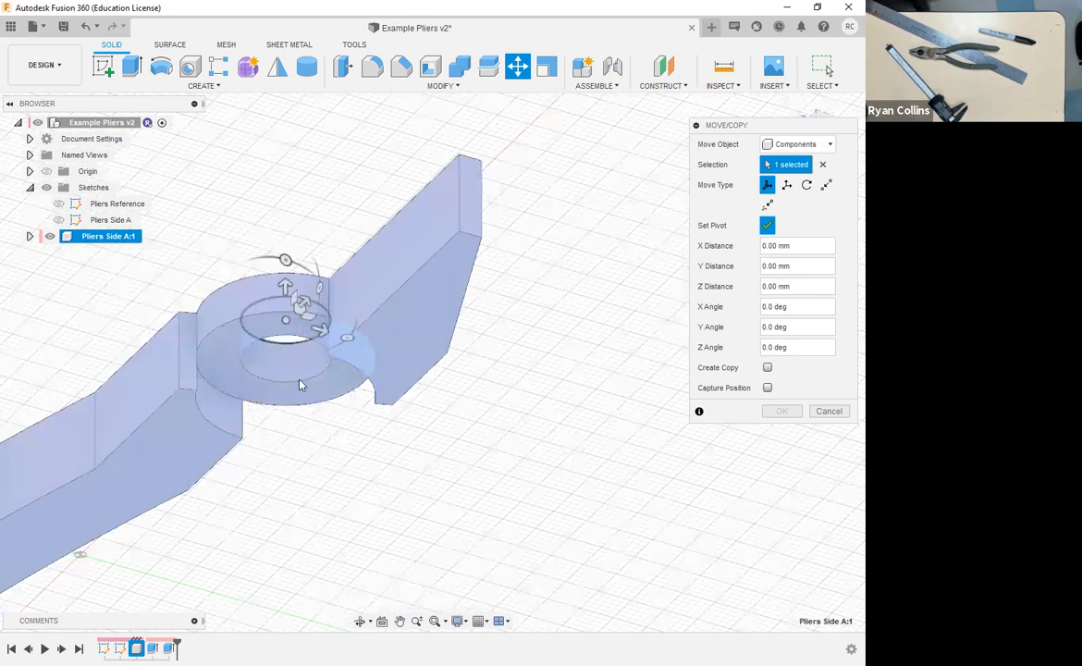
scroll(281, 403, up, 1)
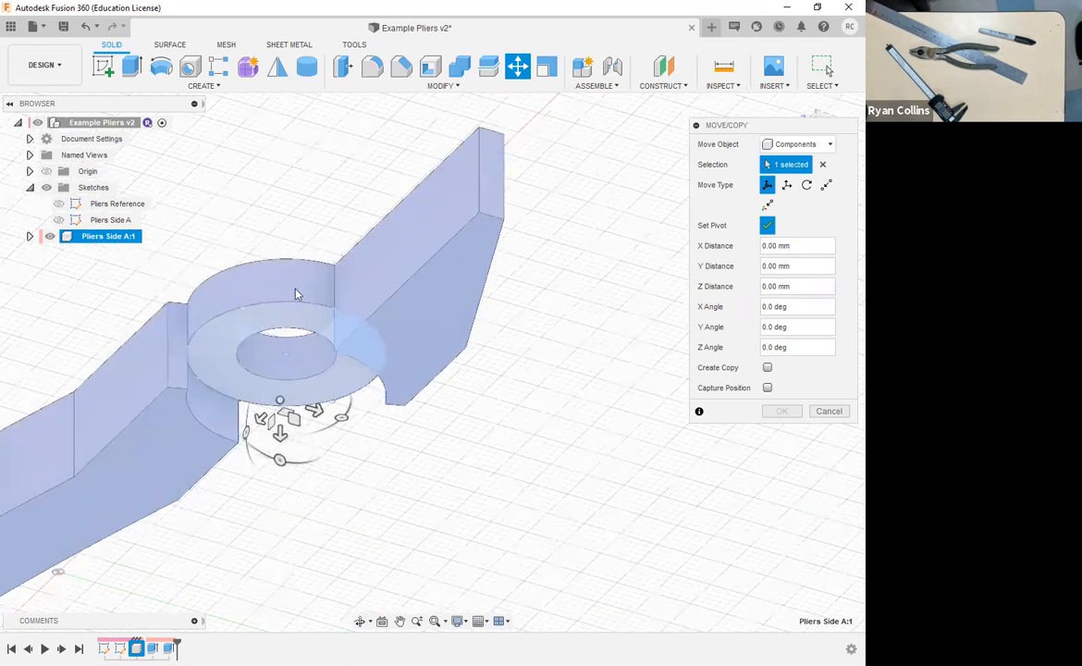
scroll(296, 294, up, 4)
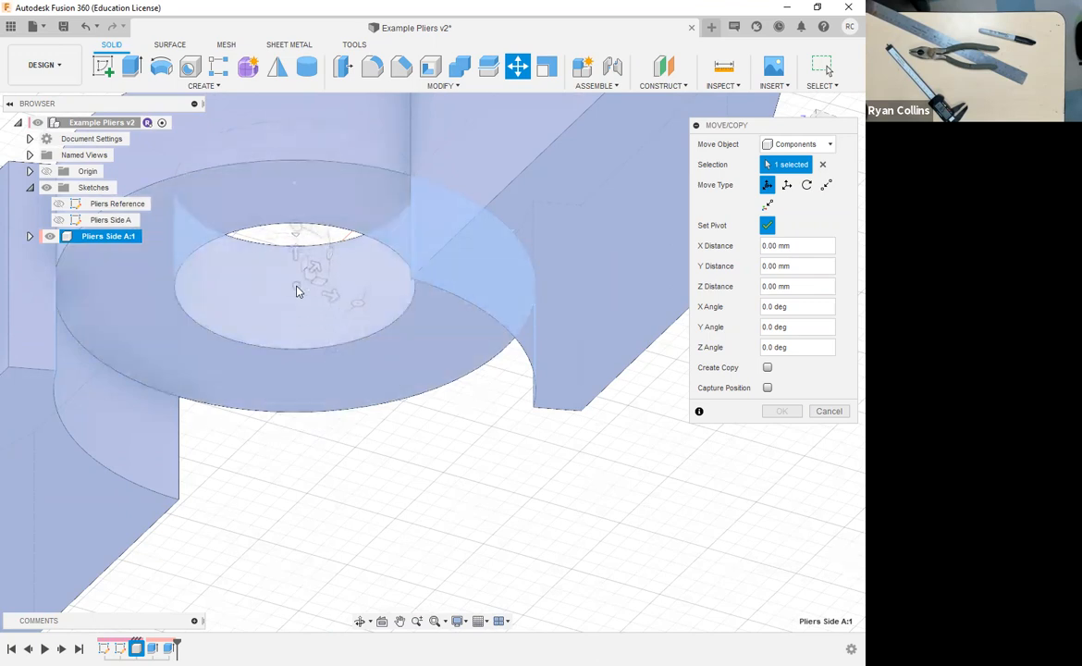
shift+middle_drag(305, 317, 307, 325)
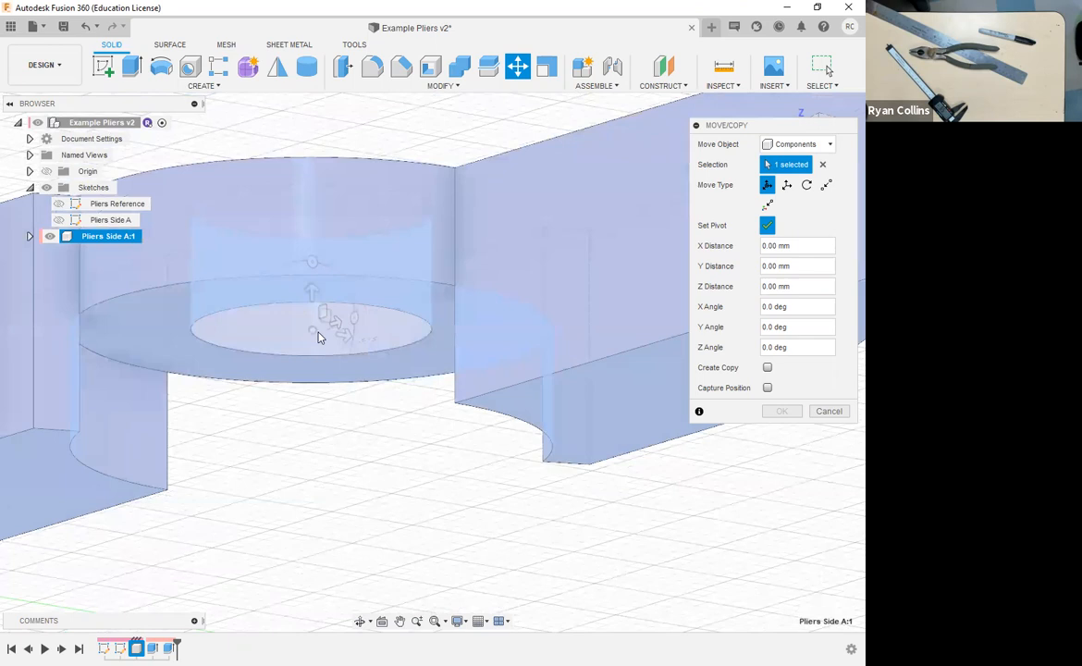
click(312, 332)
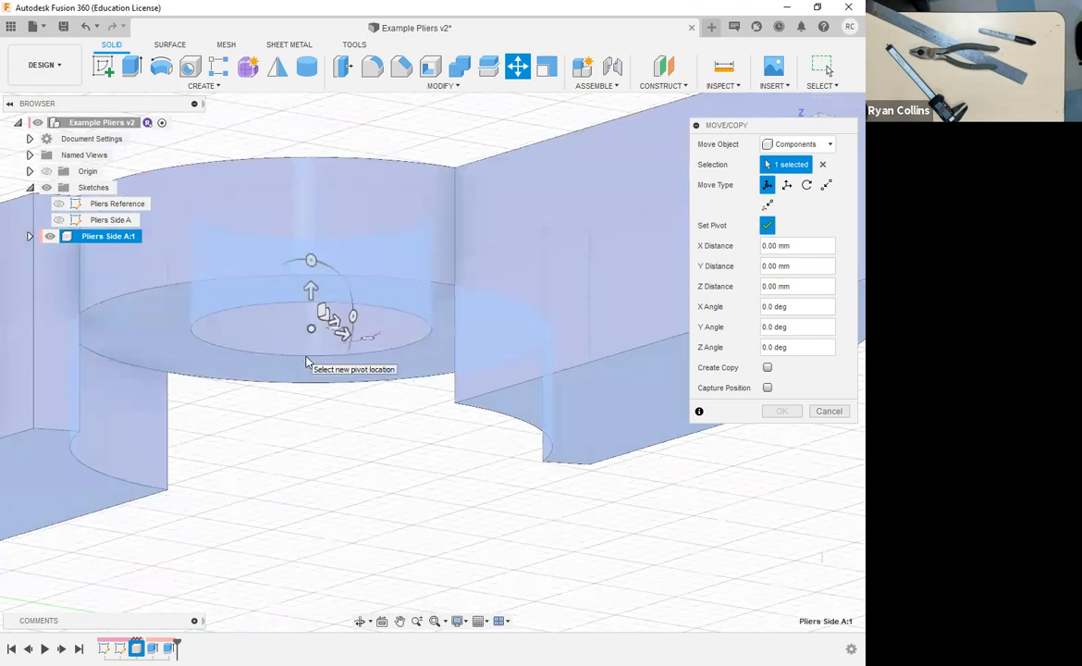
click(767, 231)
scroll(333, 447, down, 4)
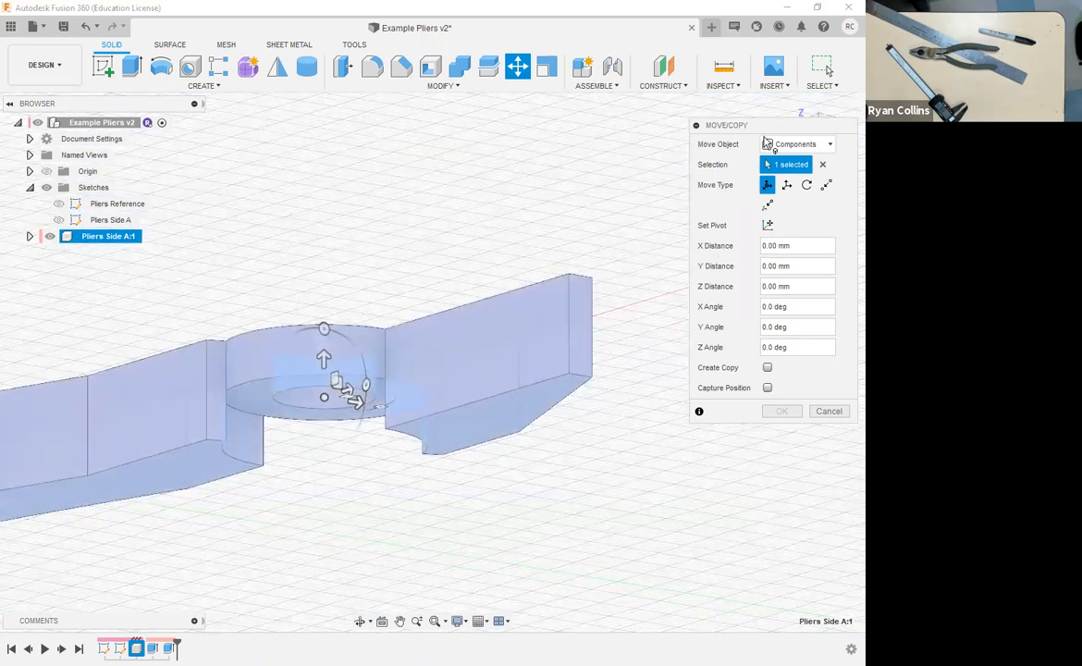
click(826, 137)
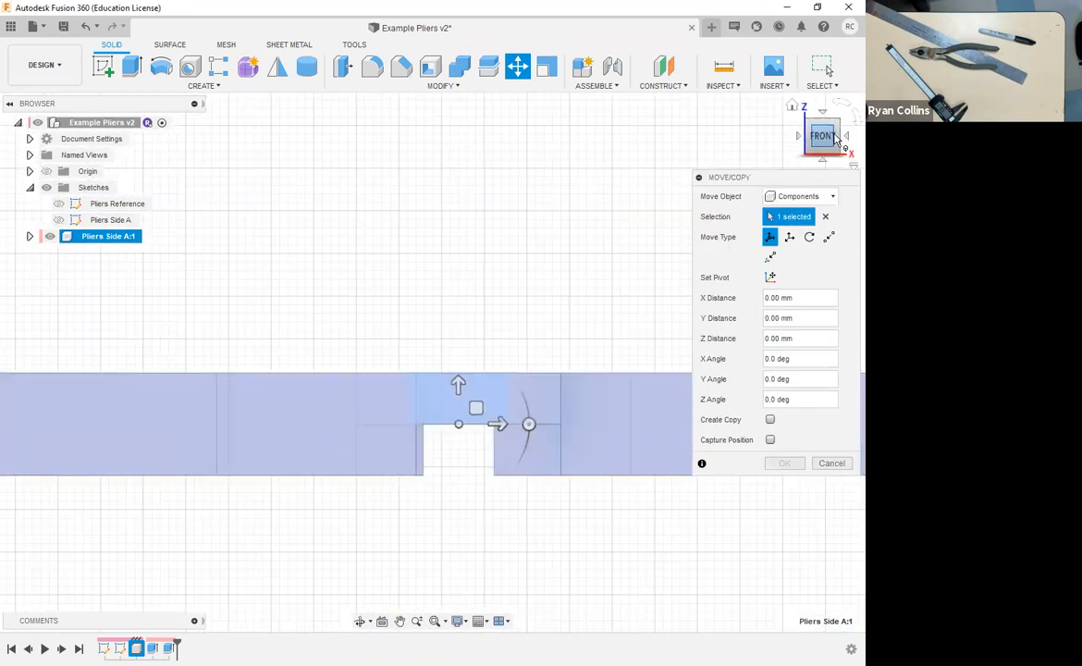
click(844, 136)
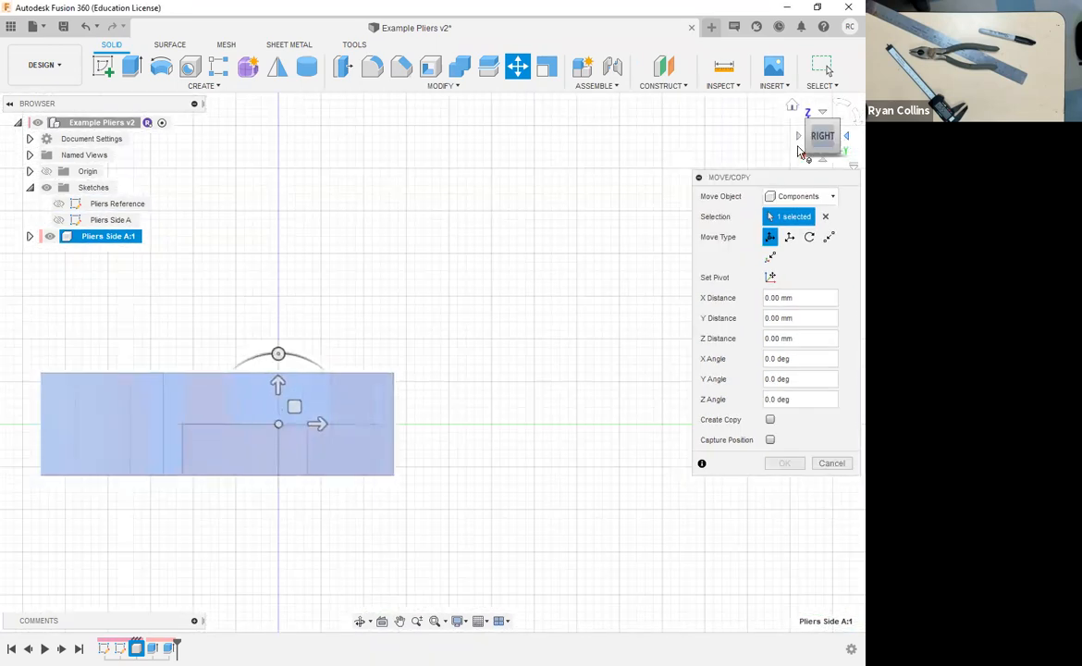
drag(278, 354, 324, 432)
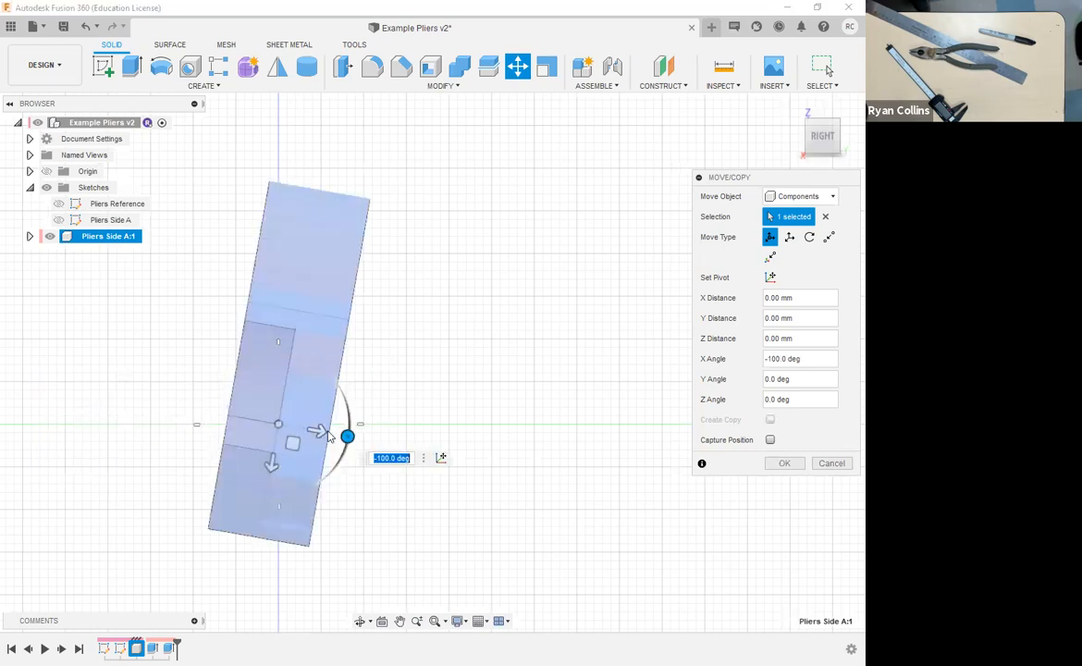
key(Return)
shift+middle_drag(351, 261, 699, 303)
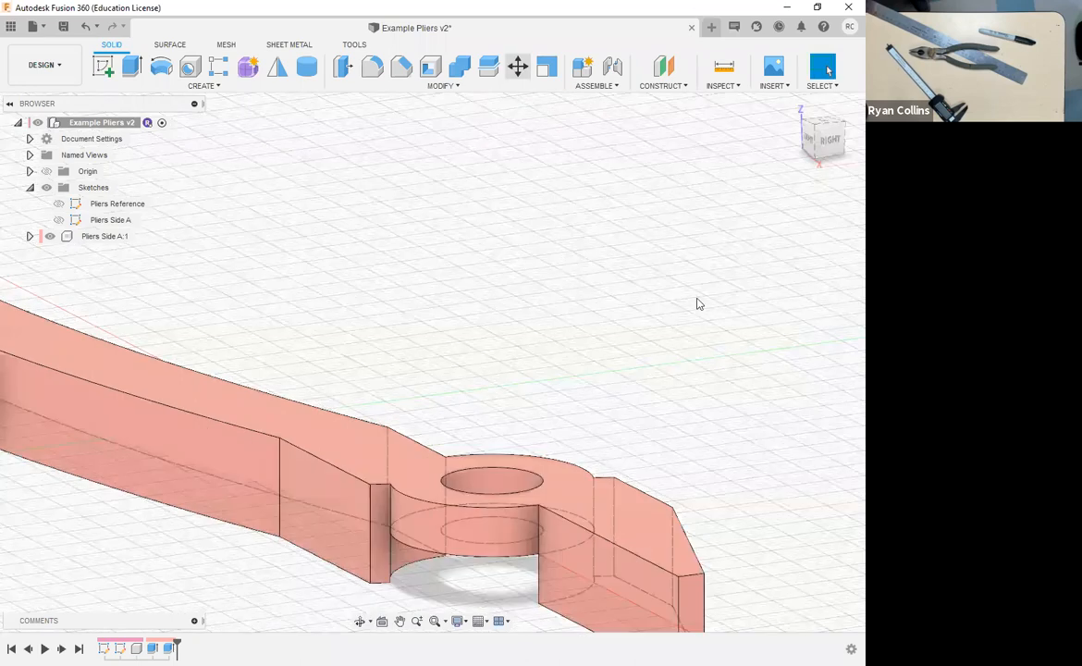
- Set up a Move/Copy of the Pliers Side A body with Create Copy enabled and its pivot at the center of the pivot hole's lower edge
key(m)
click(290, 412)
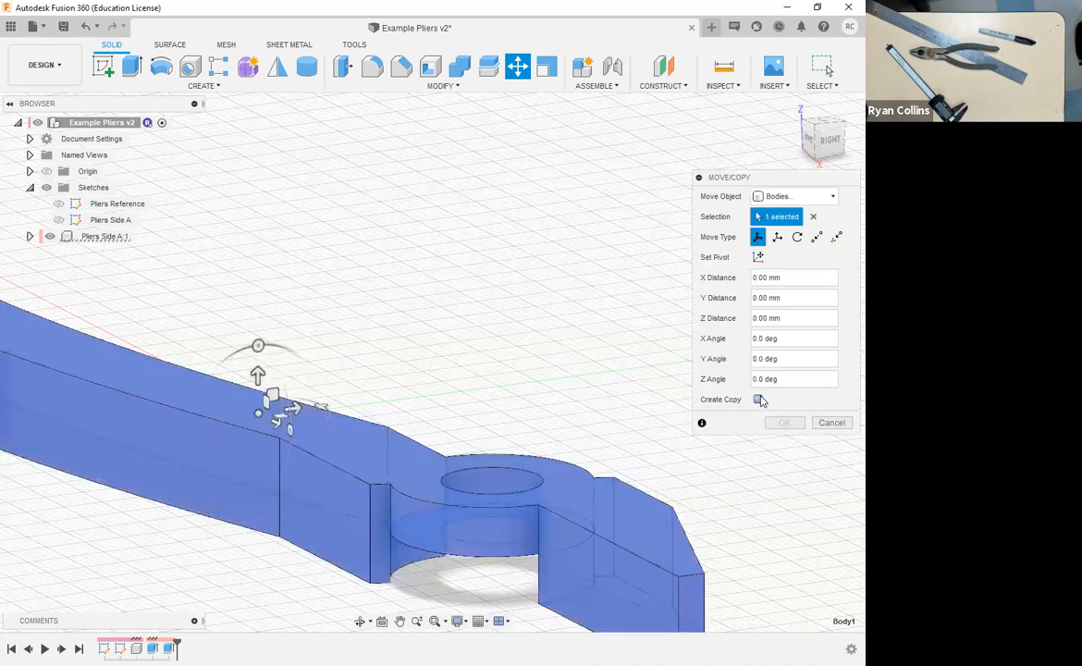
click(758, 400)
click(759, 257)
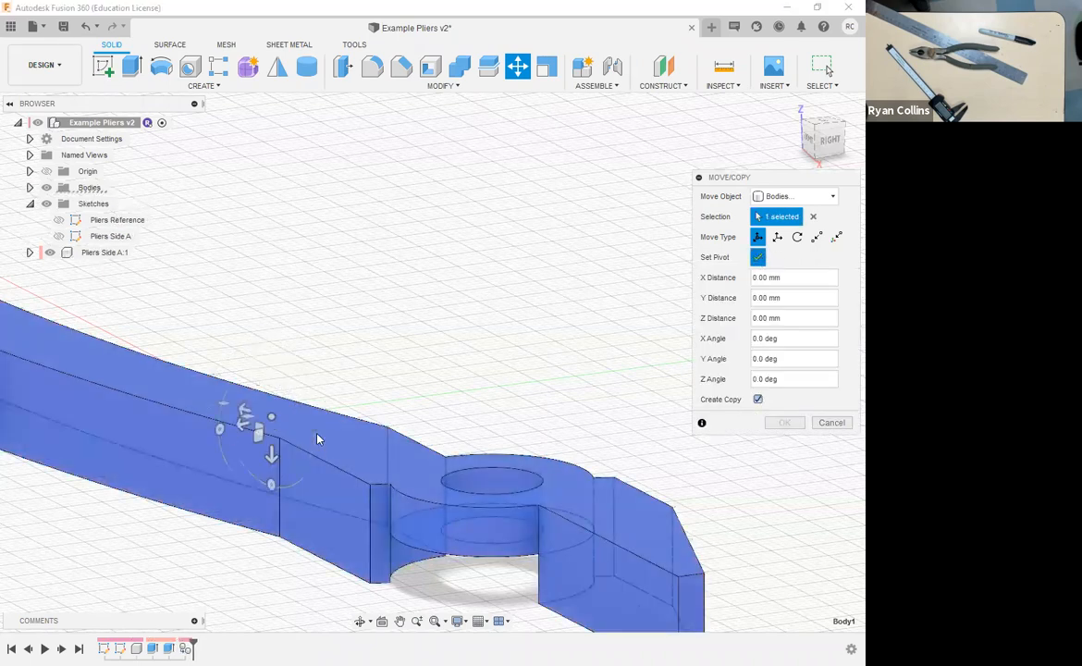
shift+middle_drag(472, 332, 524, 359)
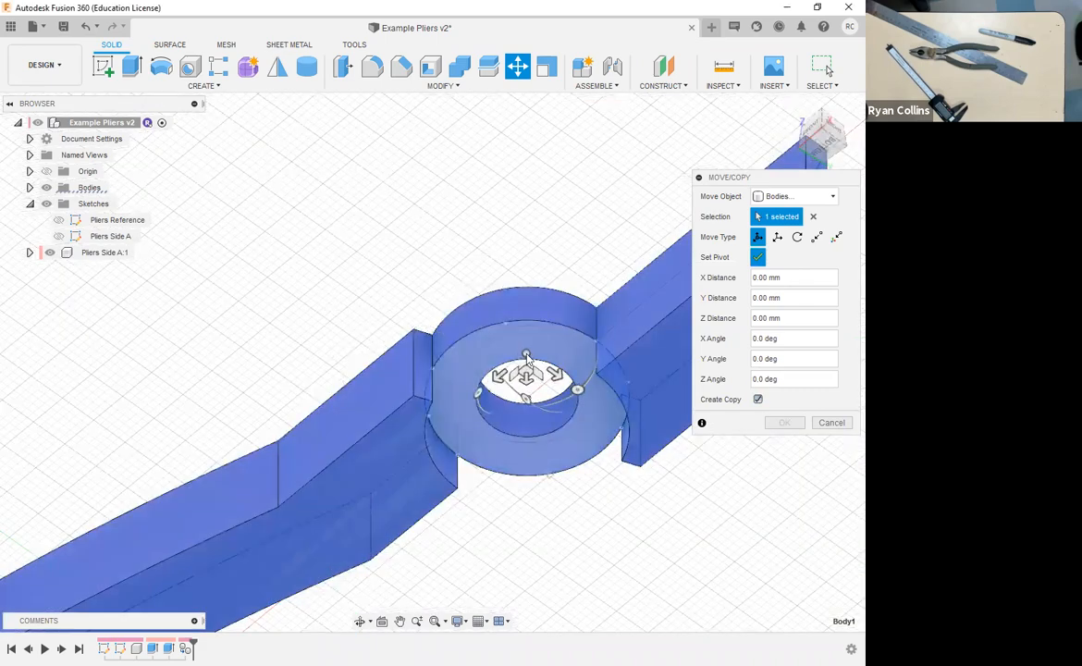
click(525, 404)
shift+middle_drag(526, 404, 530, 409)
click(529, 407)
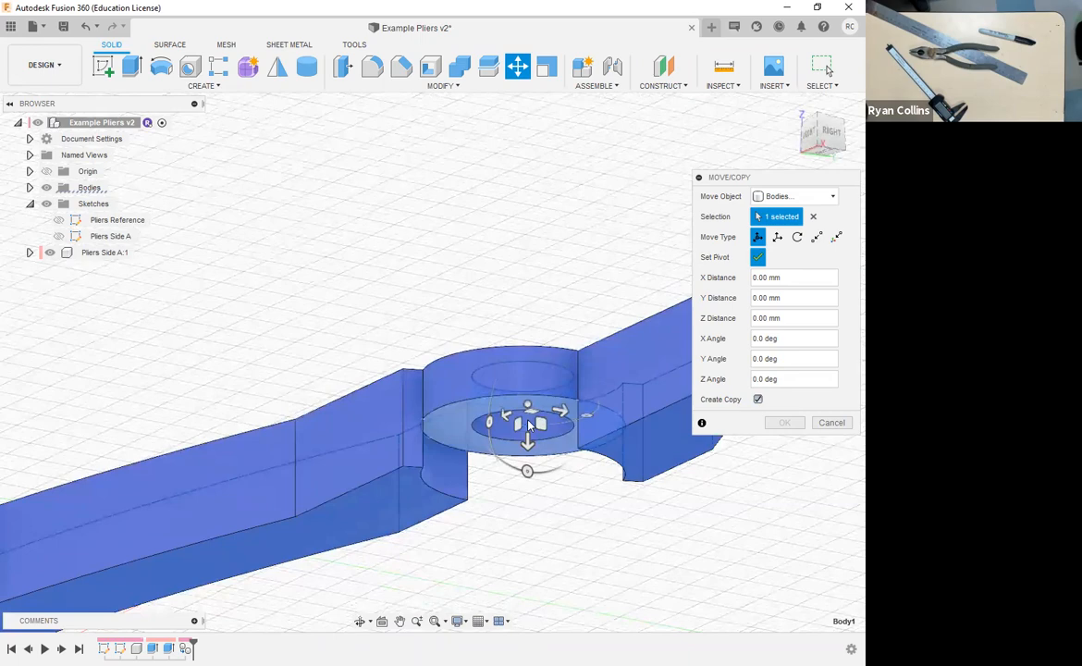
click(525, 414)
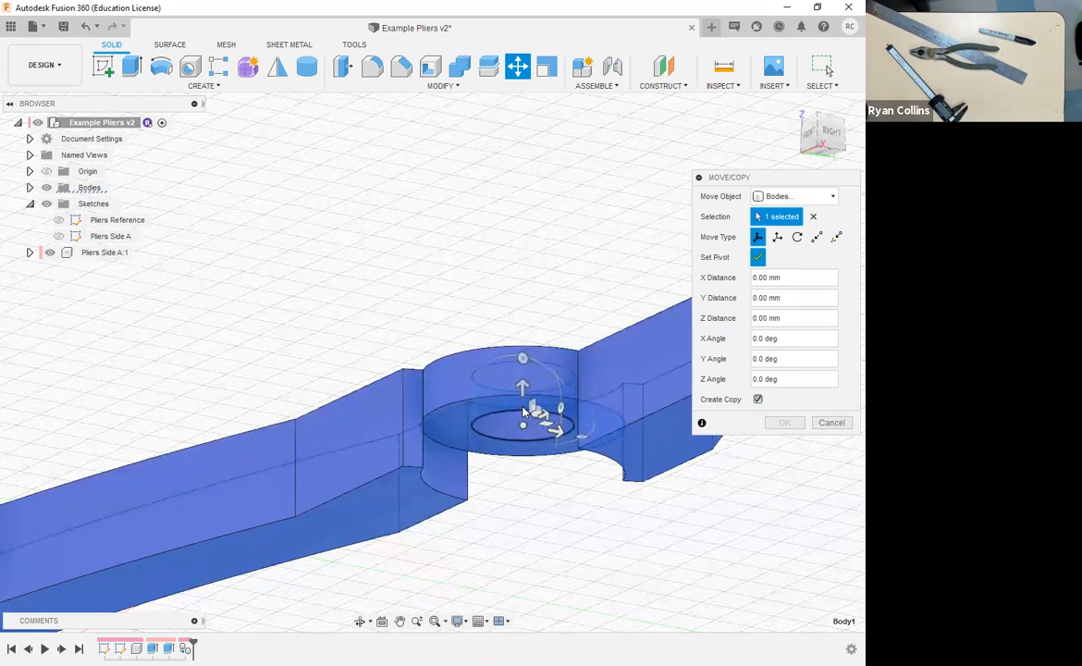
shift+middle_drag(523, 412, 429, 502)
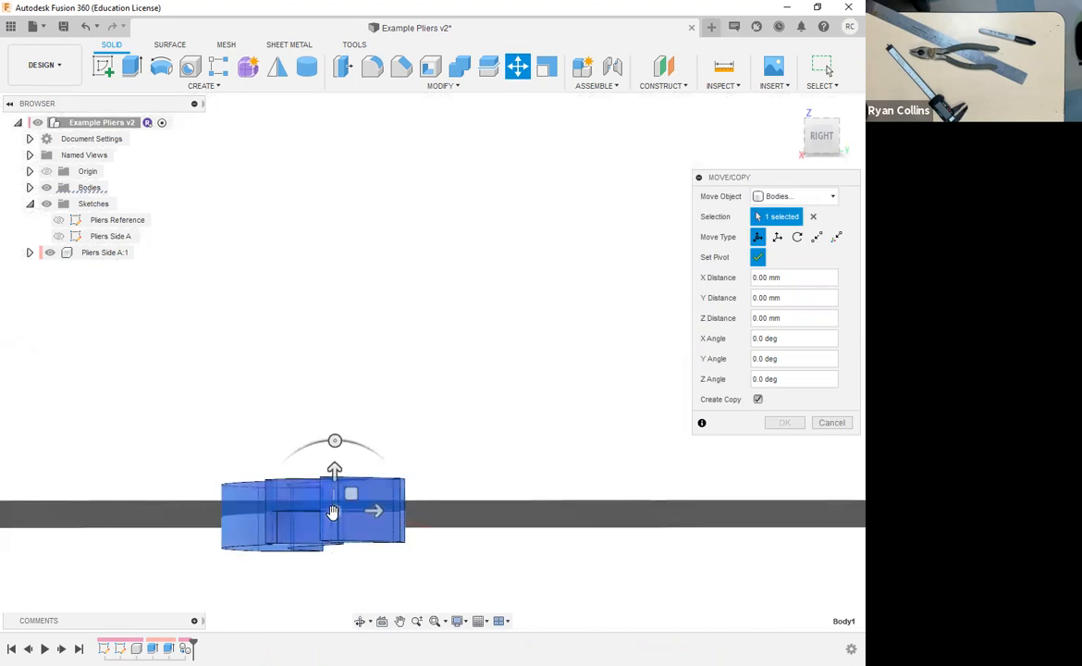
click(757, 257)
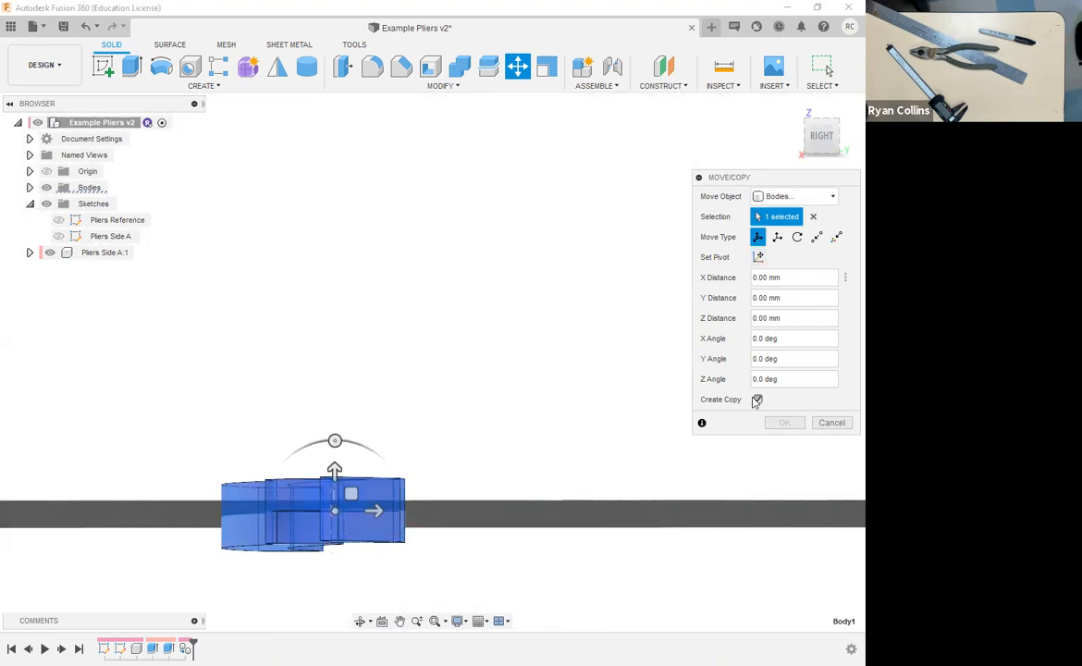
- Rotate the copied body 180 degrees about the X axis through the pivot and complete the copy
drag(336, 440, 409, 563)
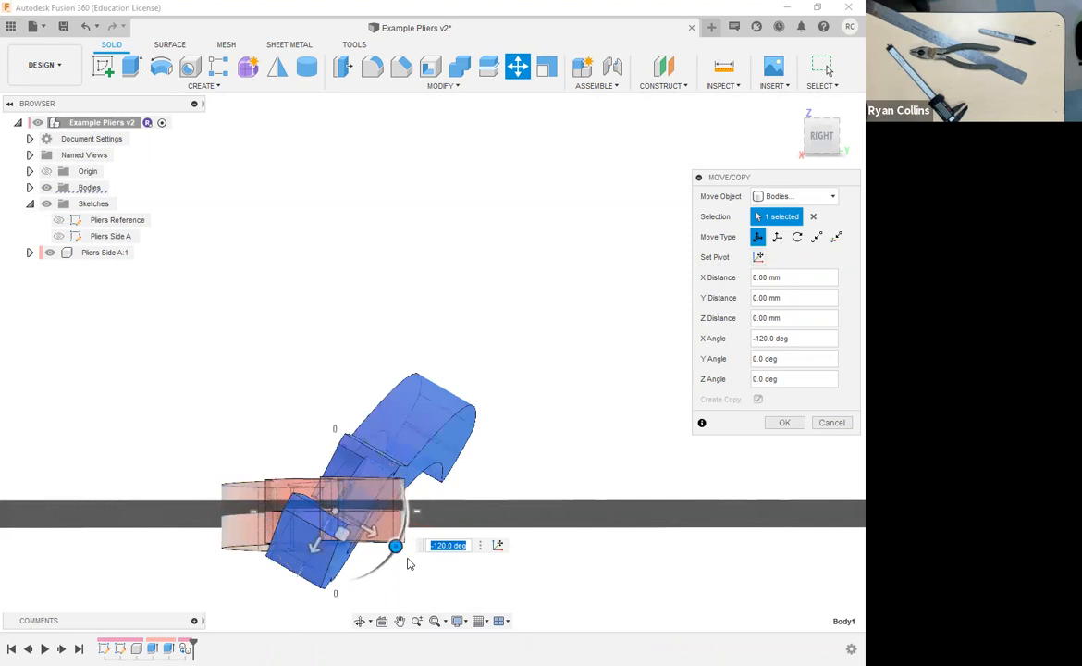
text(180)
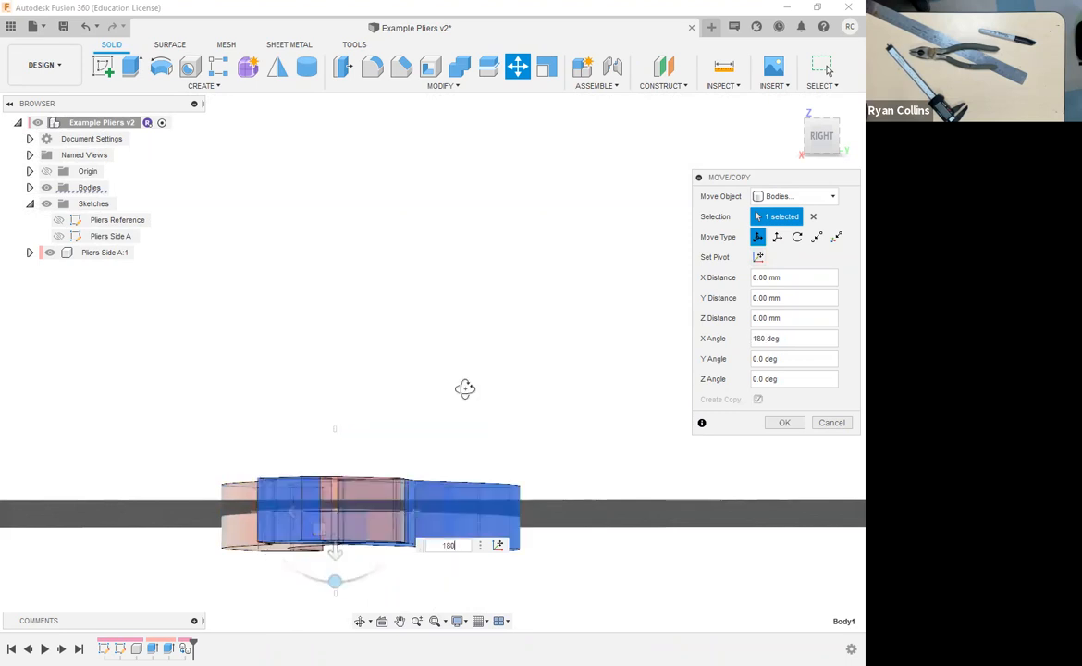
shift+middle_drag(423, 428, 515, 427)
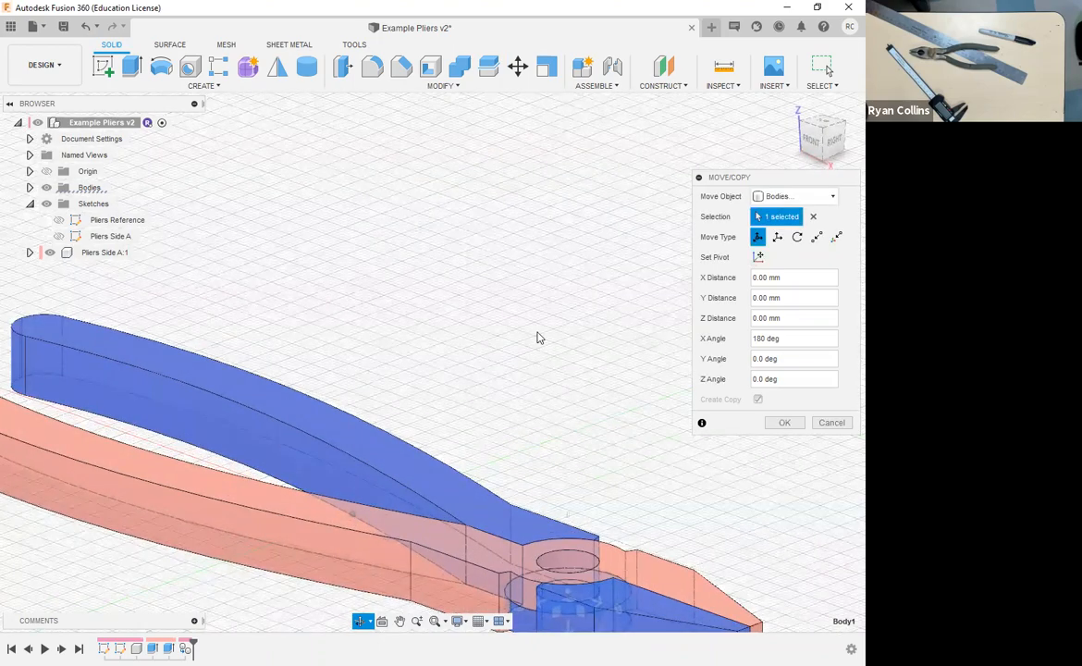
scroll(509, 296, down, 3)
shift+middle_drag(543, 282, 492, 288)
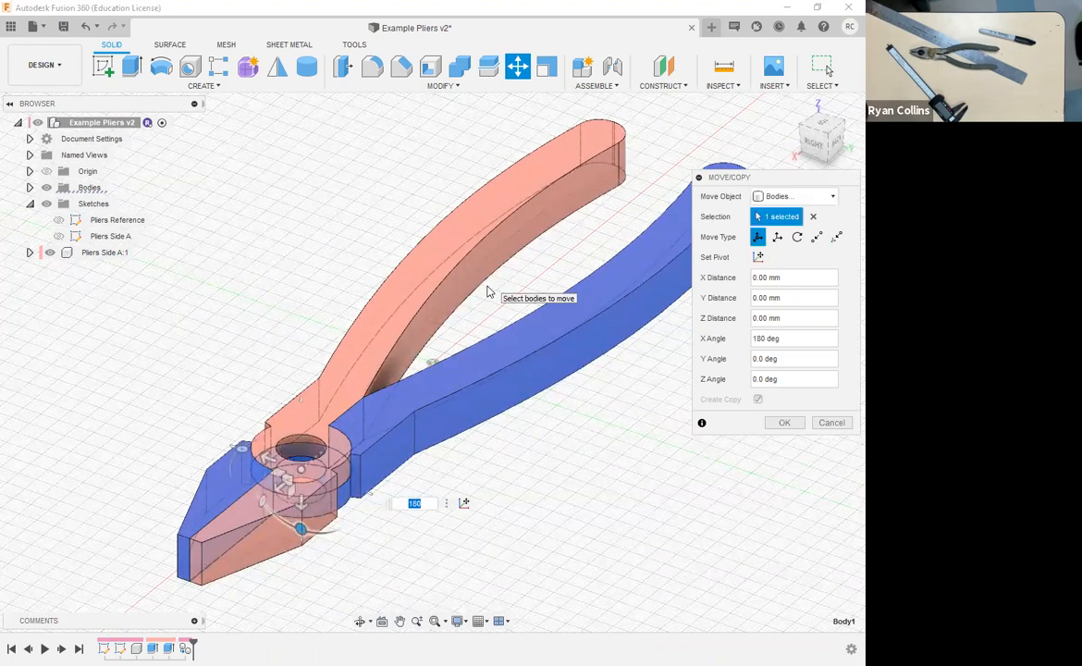
shift+middle_drag(363, 385, 411, 406)
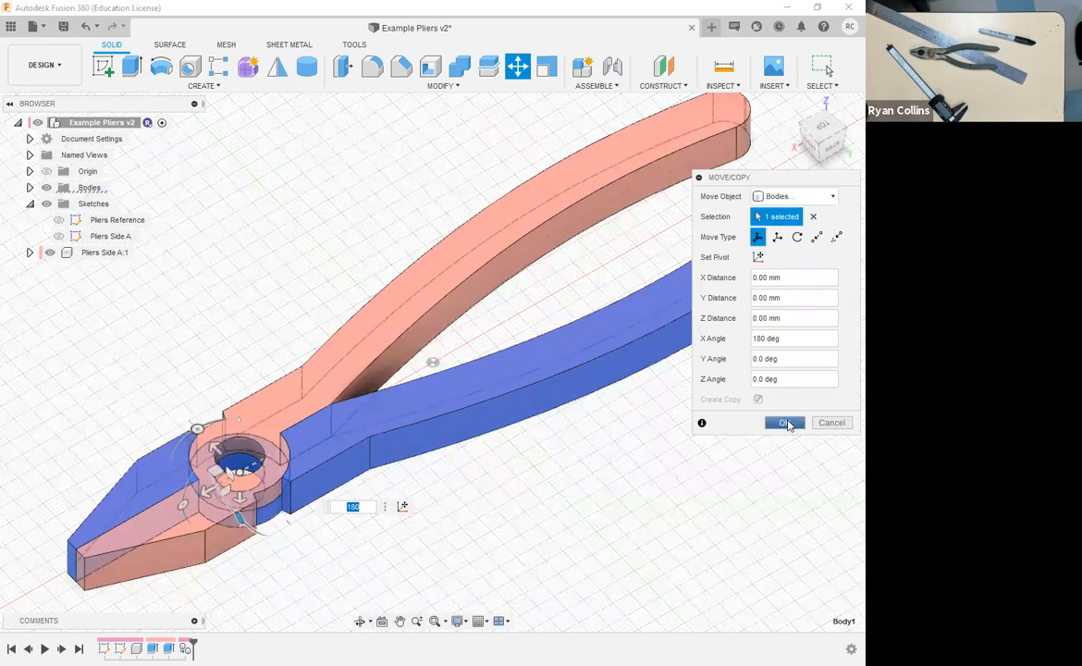
key(Return)
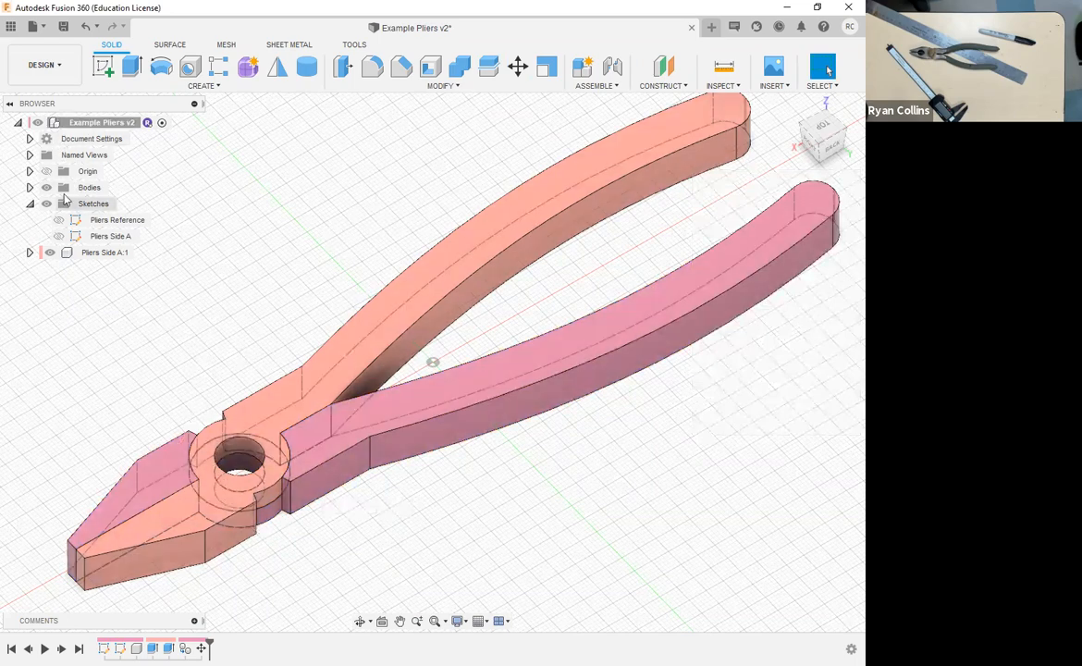
- Create a new internal standard component from the copied pliers body
click(30, 187)
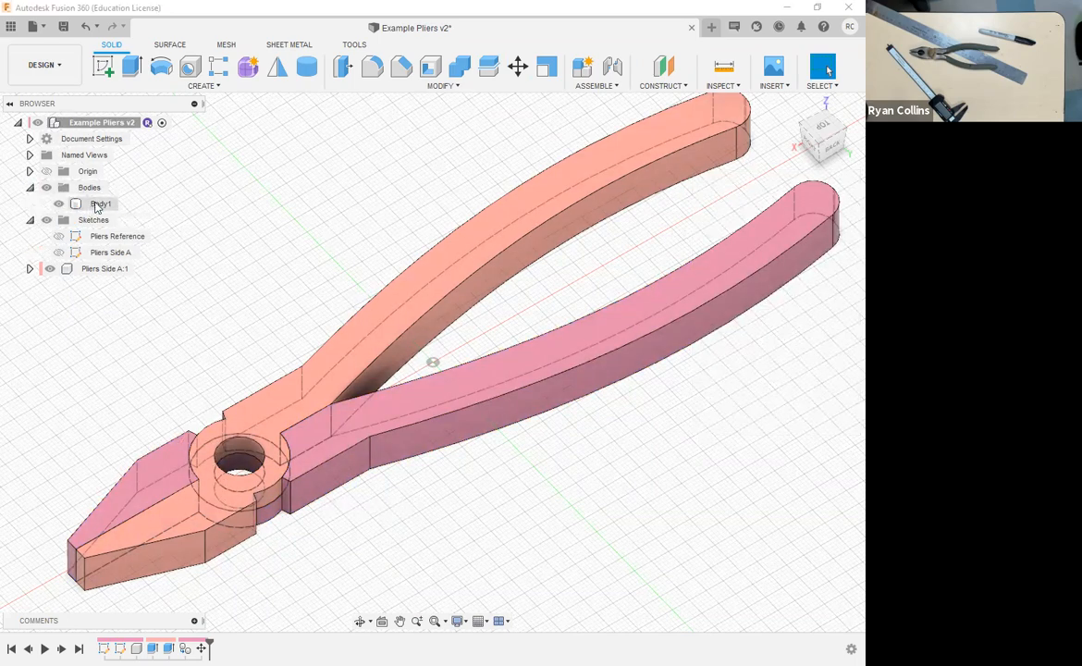
click(96, 204)
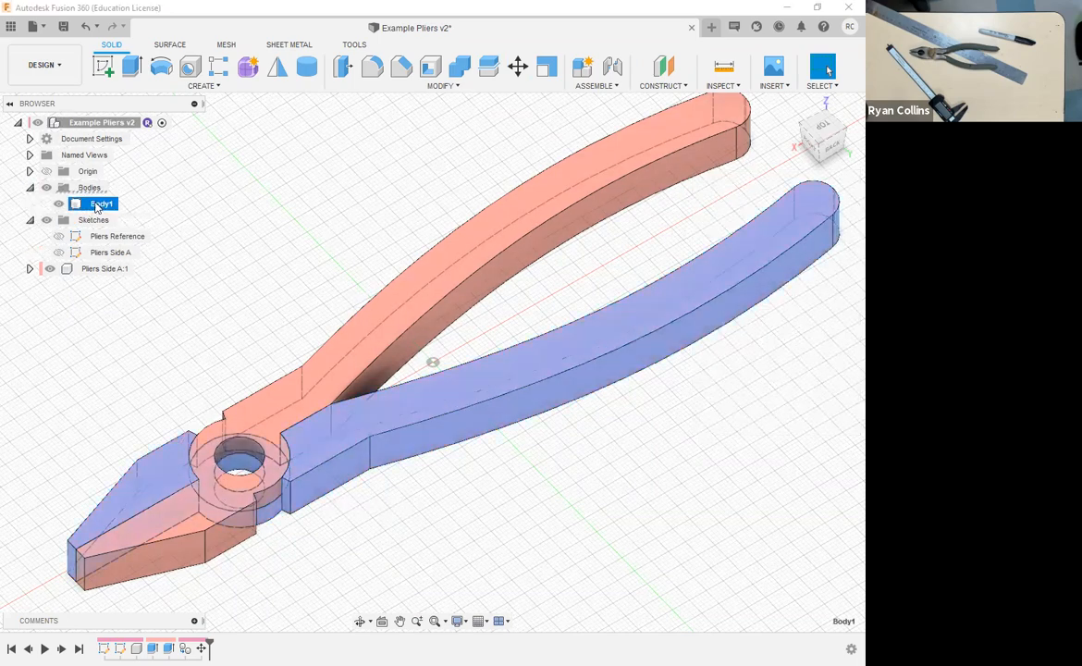
click(583, 67)
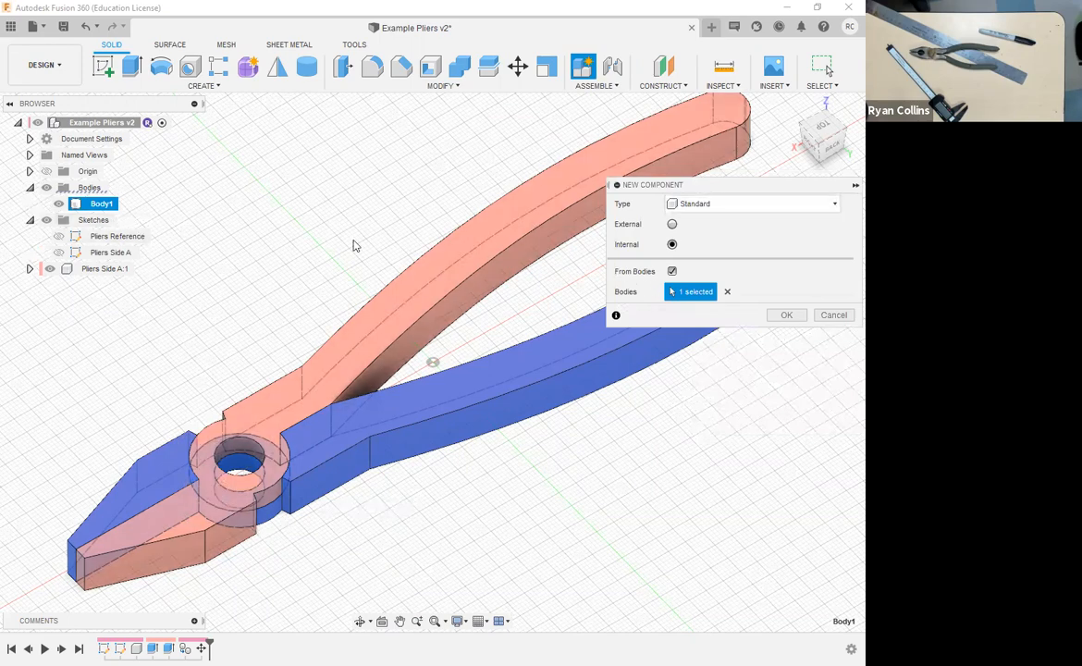
click(782, 315)
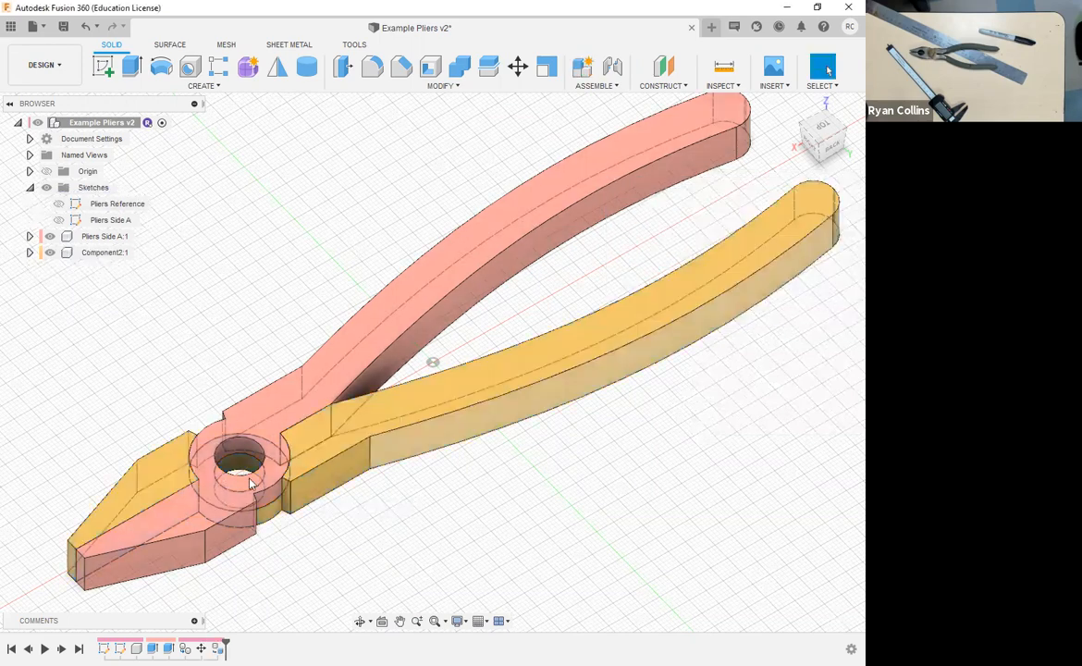
- Rename the new component as Pliers Side B
click(100, 253)
click(100, 252)
text(Pl)
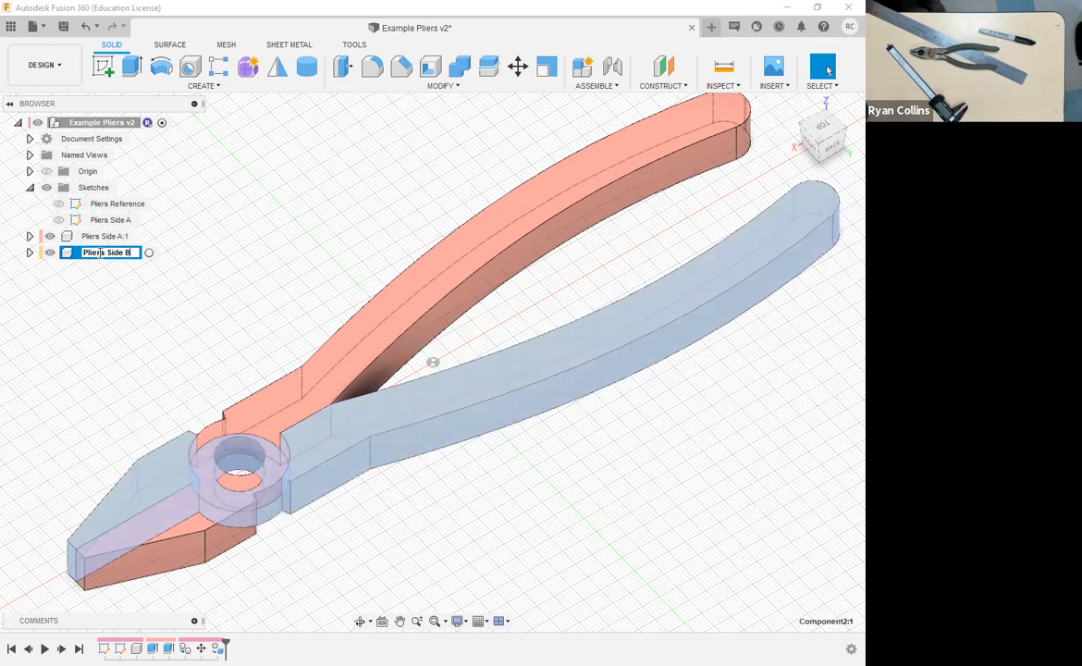
text(iers Side B)
key(Return)
click(165, 315)
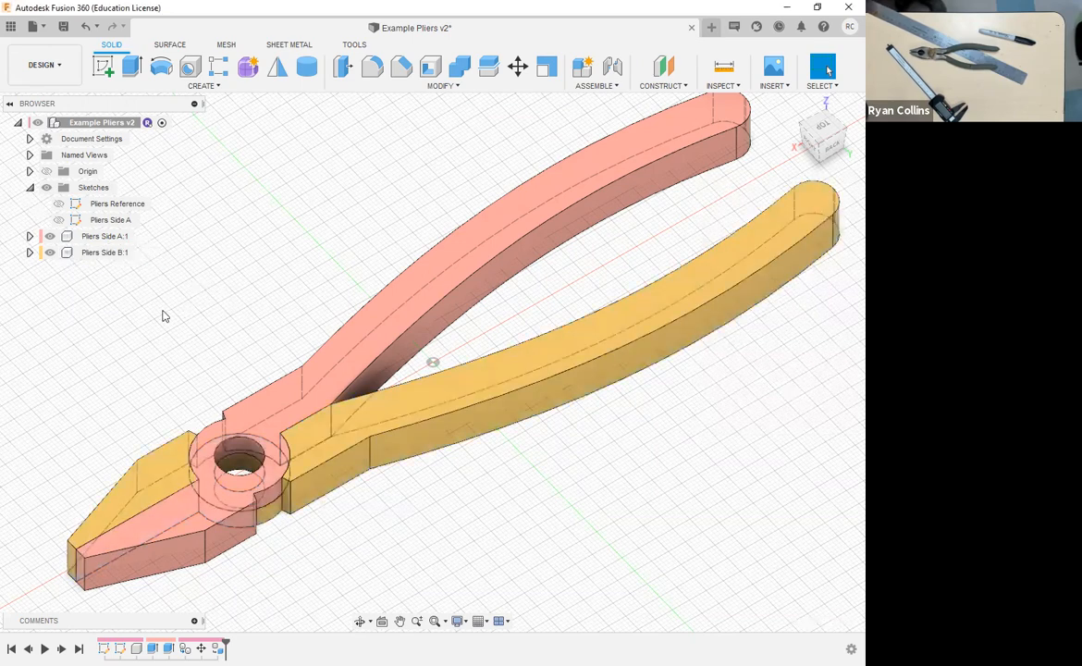
shift+middle_drag(159, 323, 845, 240)
click(793, 109)
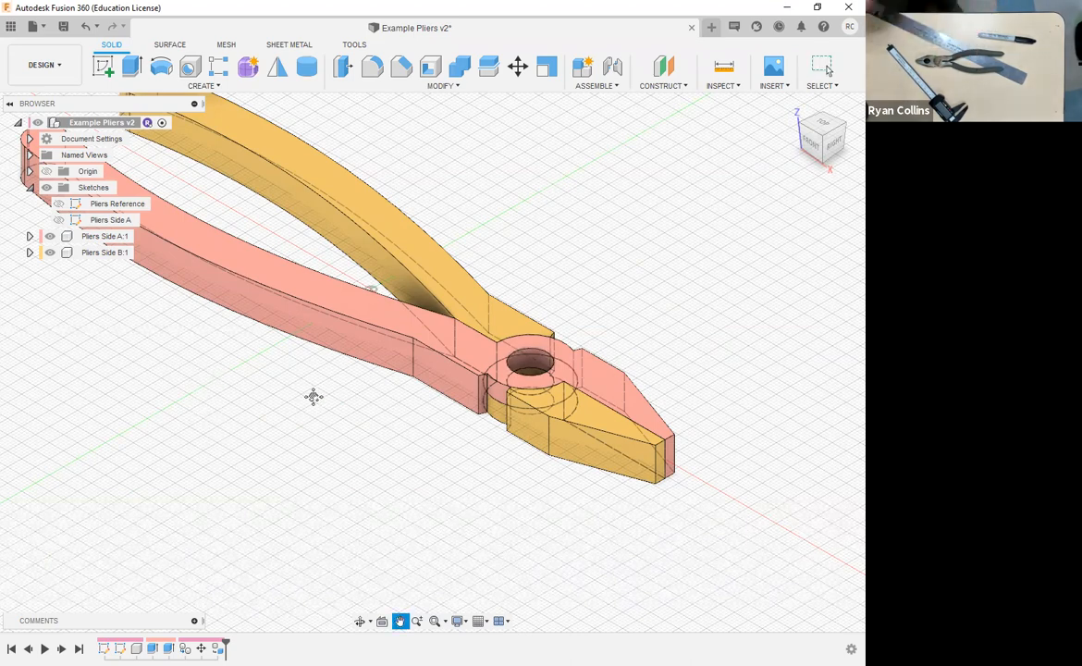
scroll(315, 397, down, 3)
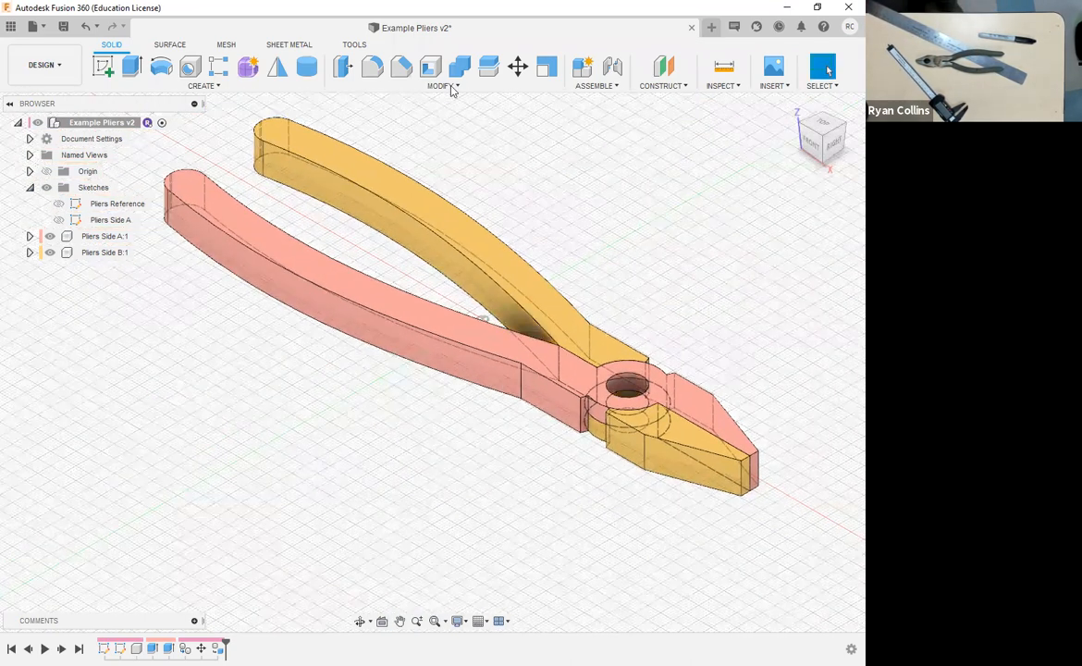
click(371, 66)
click(365, 323)
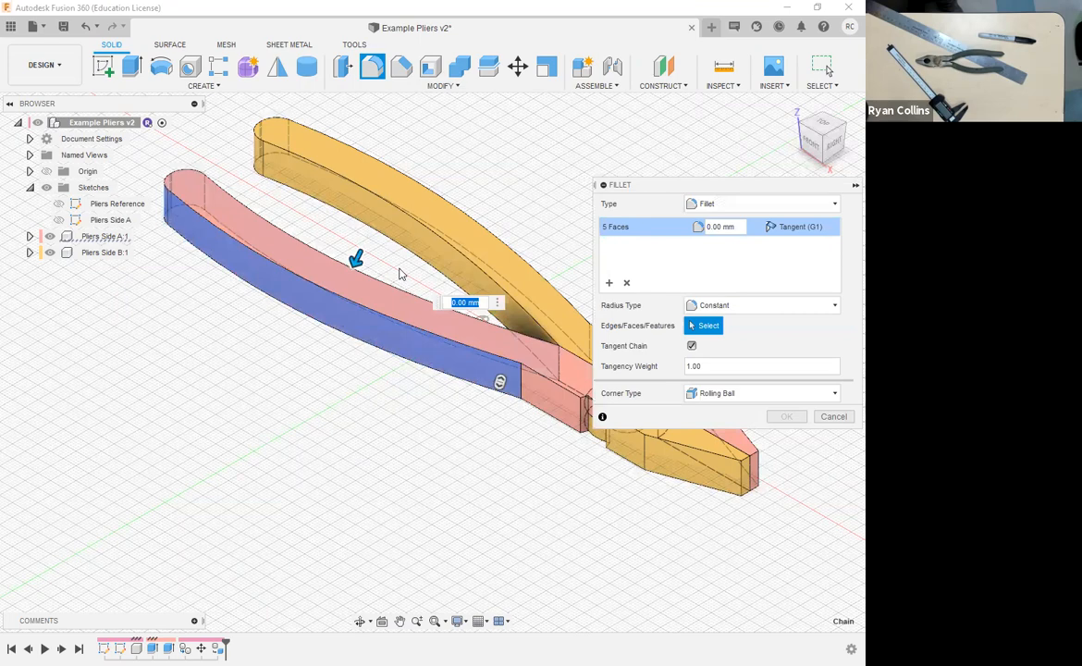
shift+middle_drag(418, 269, 435, 301)
shift+middle_drag(305, 190, 370, 188)
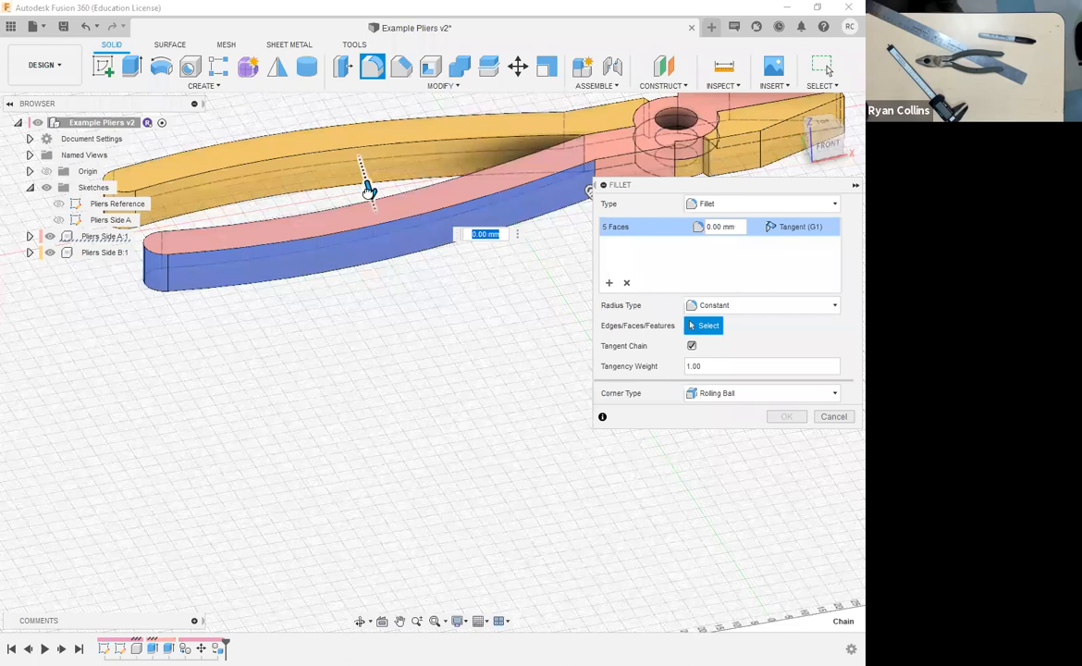
drag(368, 189, 370, 196)
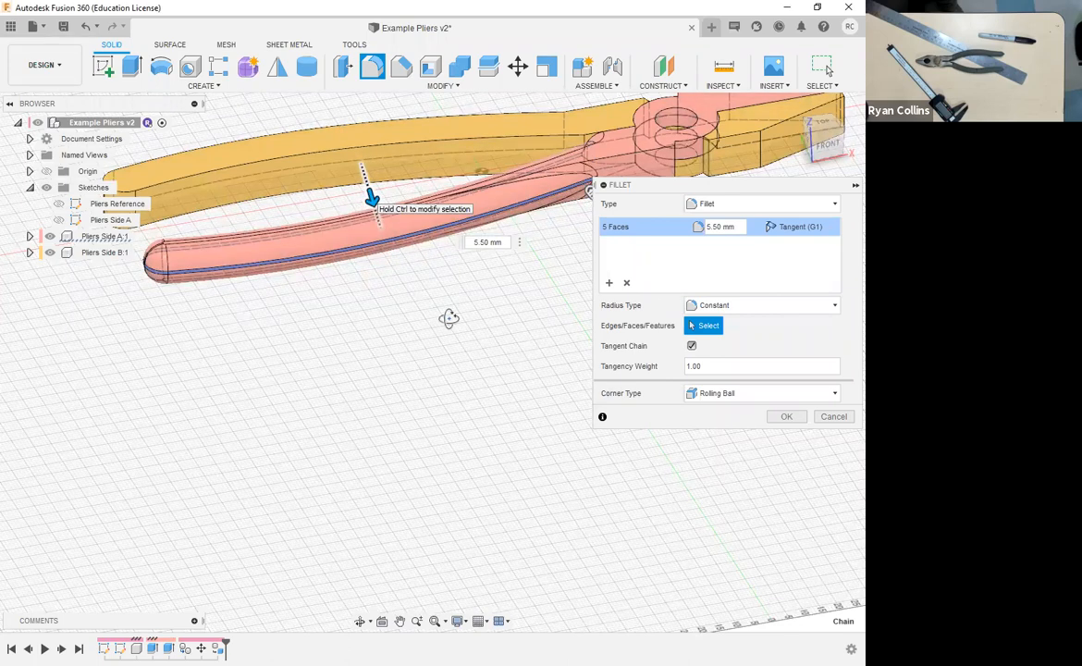
shift+middle_drag(466, 313, 243, 194)
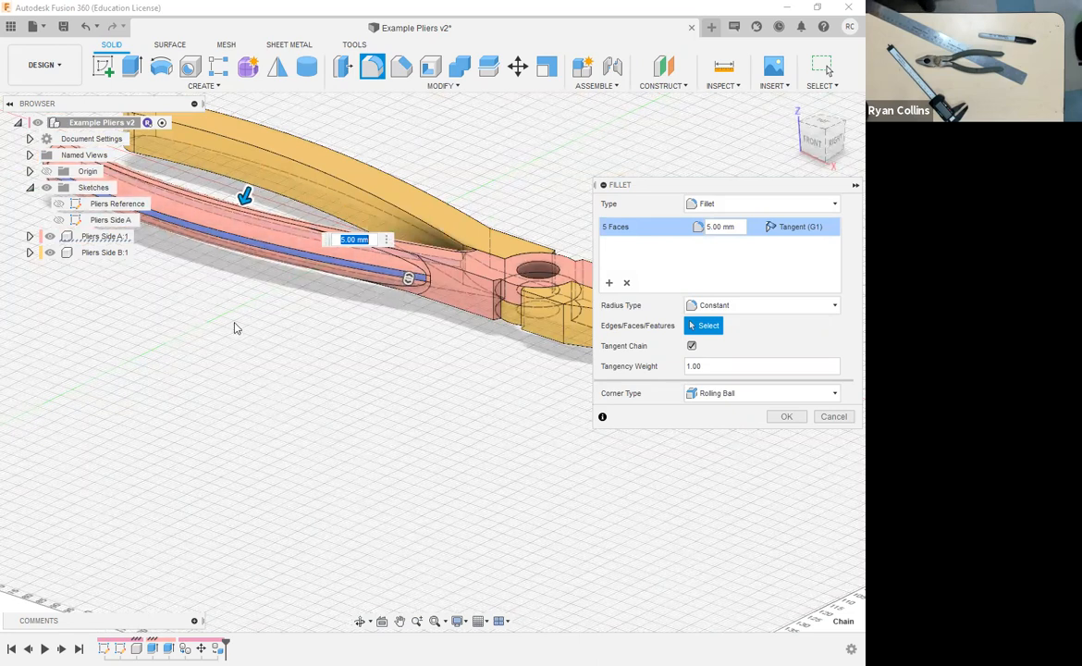
shift+middle_drag(347, 370, 285, 379)
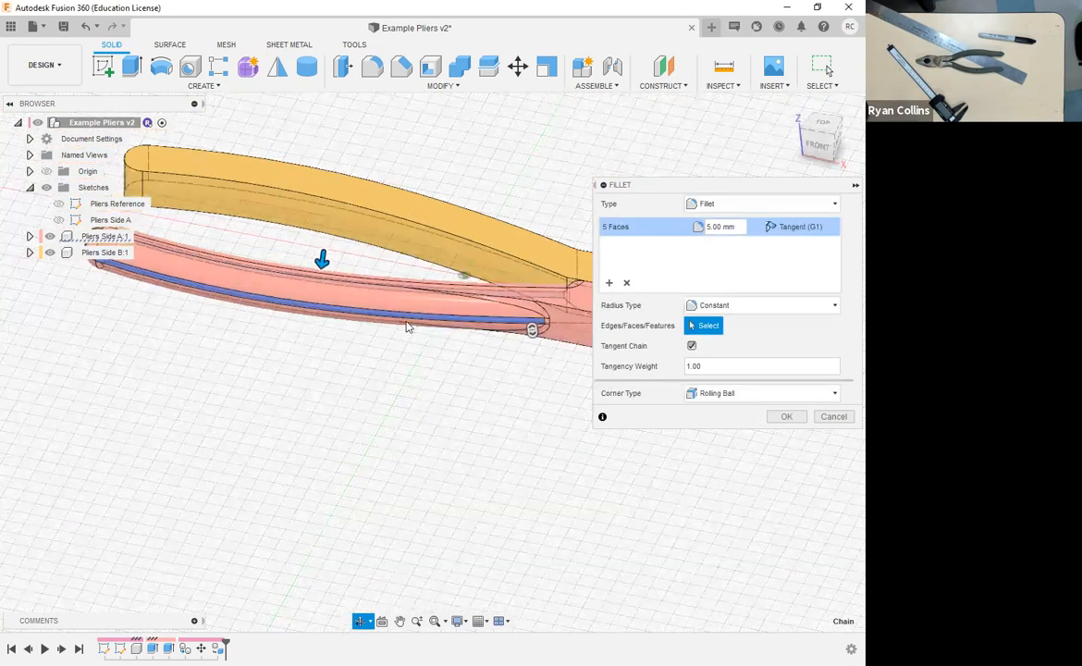
shift+middle_drag(371, 370, 379, 379)
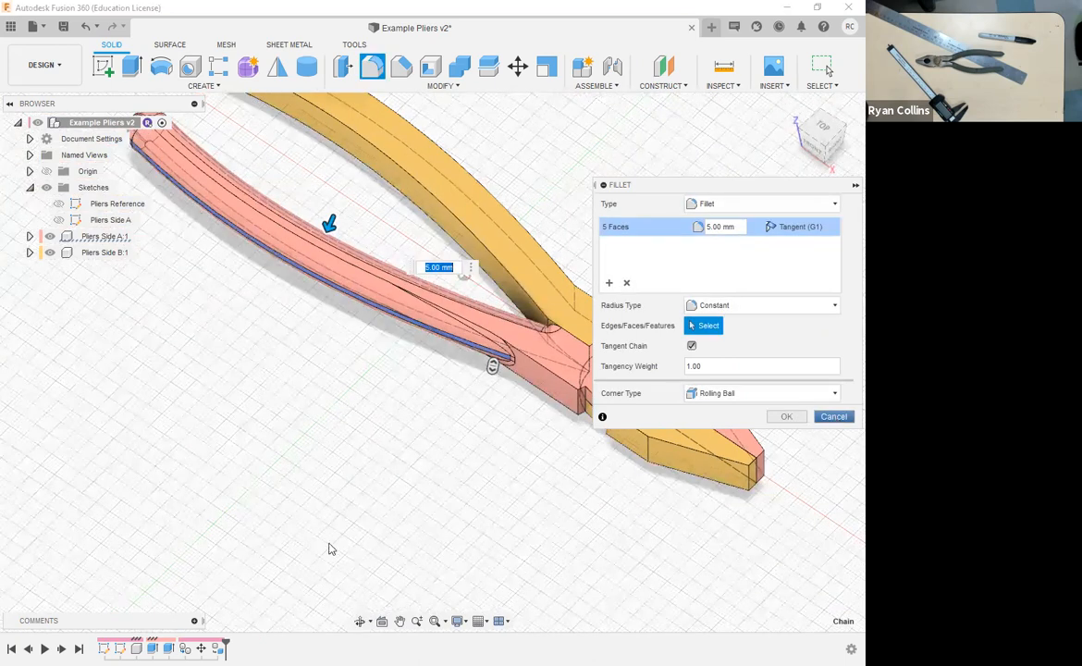
key(Escape)
- Roll the timeline back to before the body copy and fillet the Pliers Side A handle's outer side face chain at 5 mm
drag(225, 645, 178, 642)
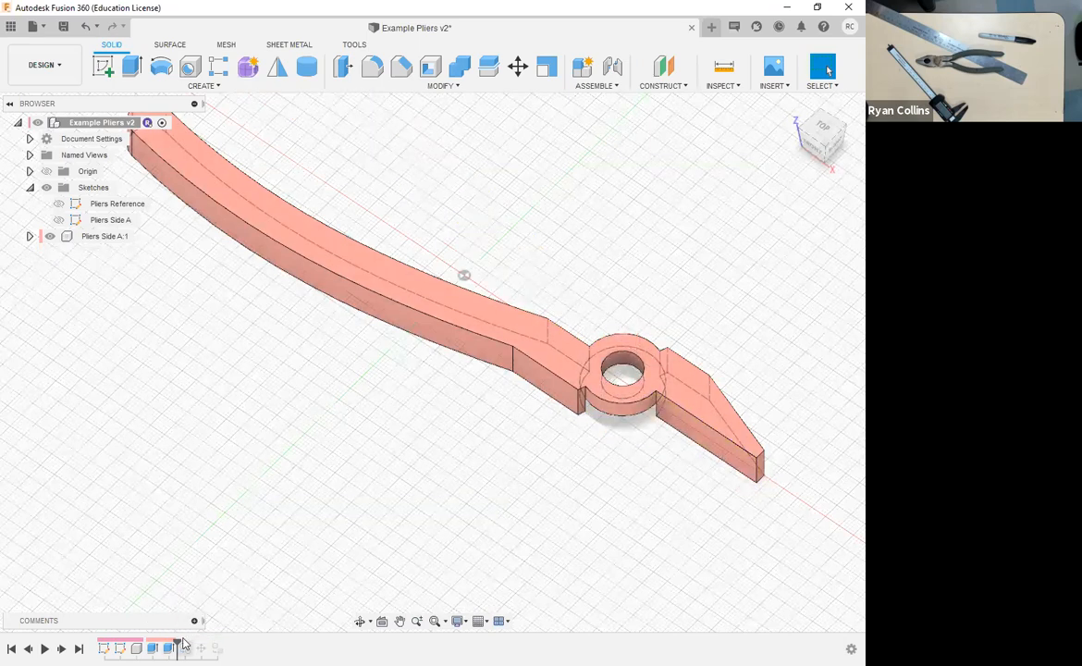
click(373, 68)
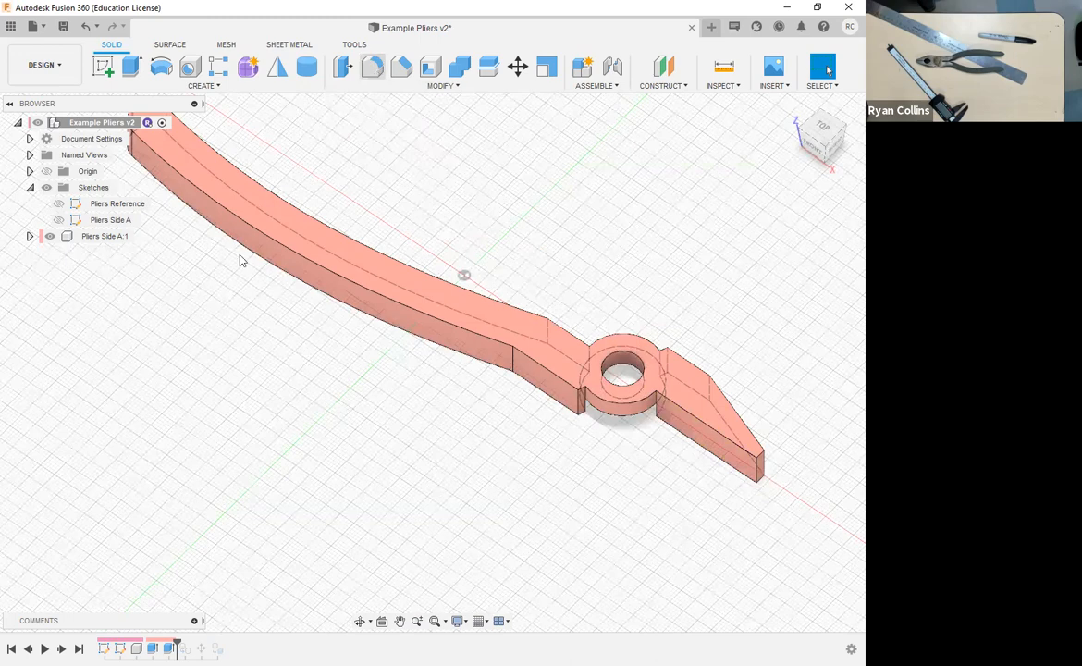
click(351, 304)
shift+middle_drag(430, 375, 267, 382)
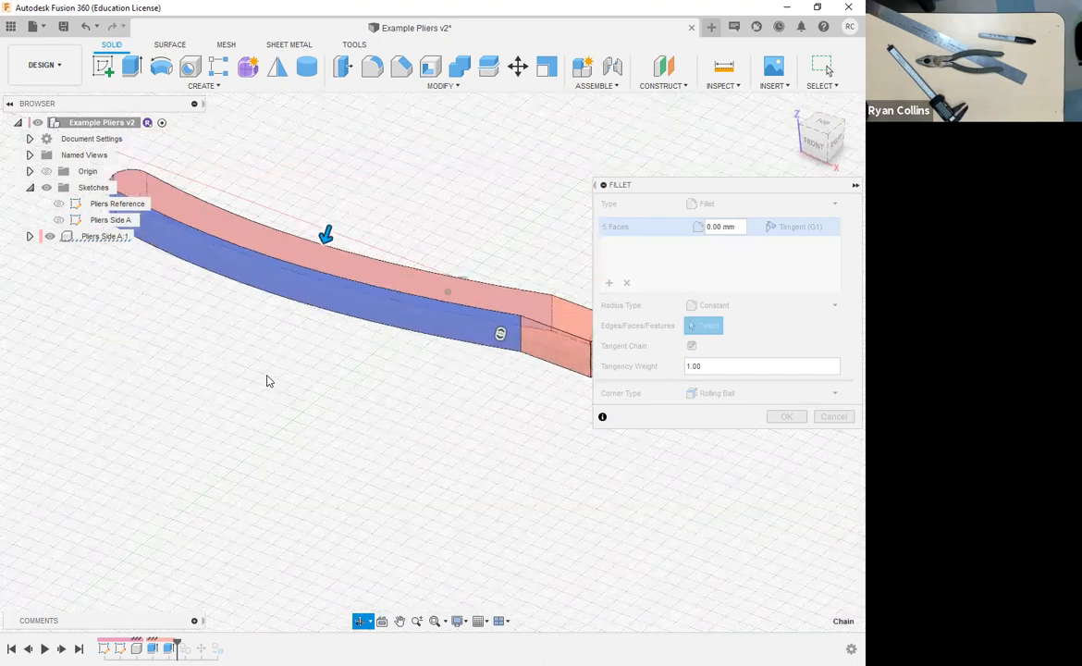
text(5)
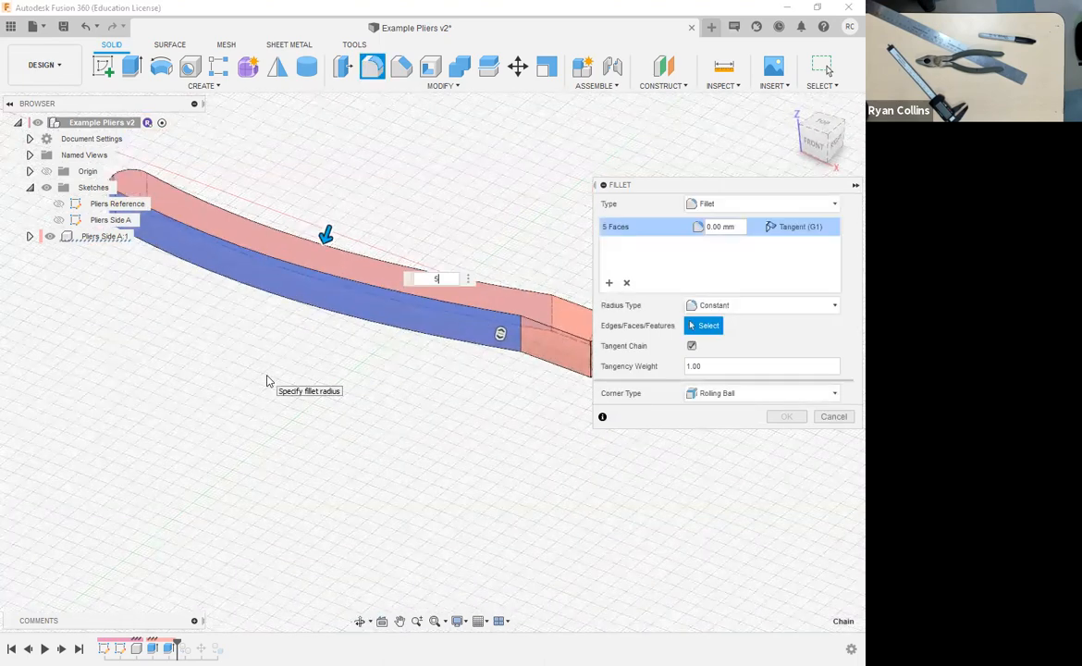
click(788, 418)
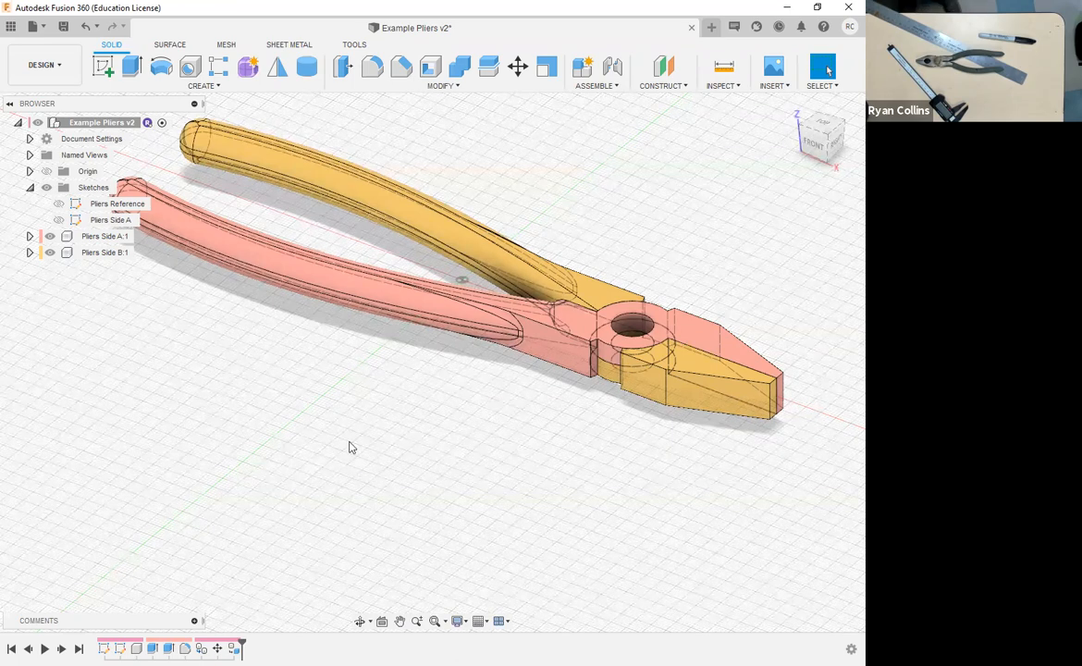
- Save the design with the version description "Copied Side" and check the entry in its version history
mouse_move(458, 424)
shift+middle_down()
mouse_move(432, 446)
mouse_move(481, 442)
mouse_move(438, 429)
shift+middle_up()
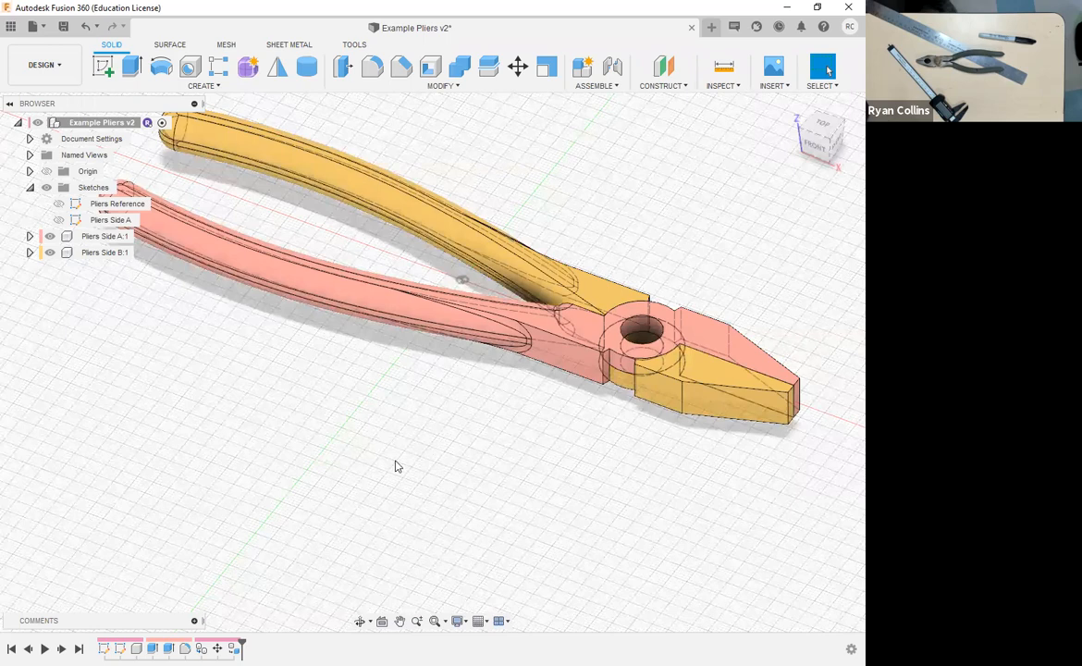
key(ctrl+s)
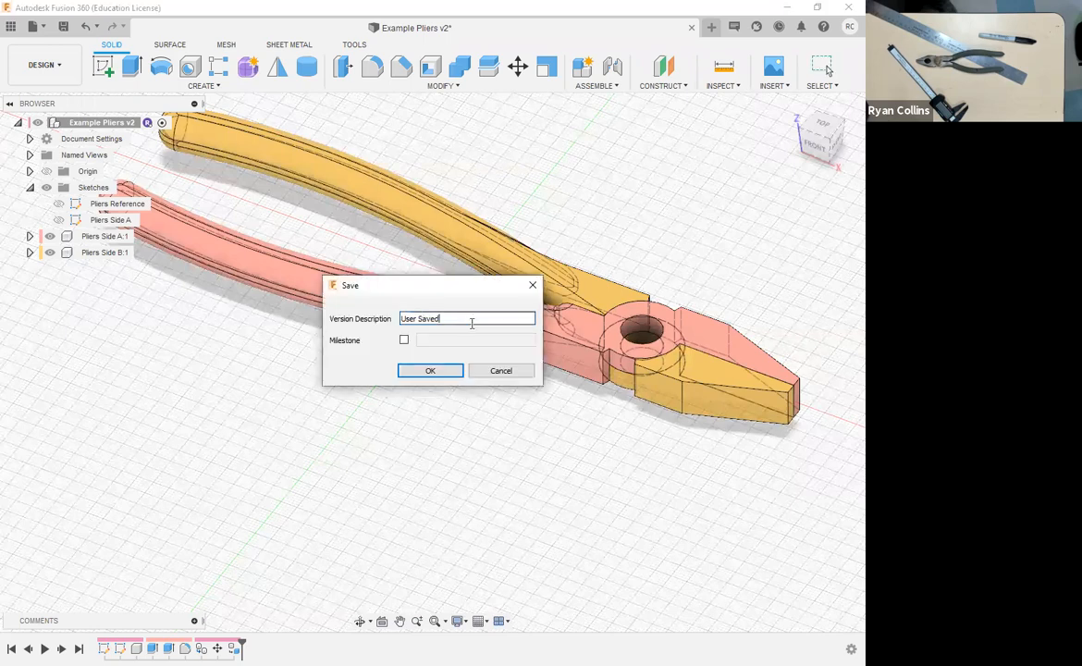
click(358, 334)
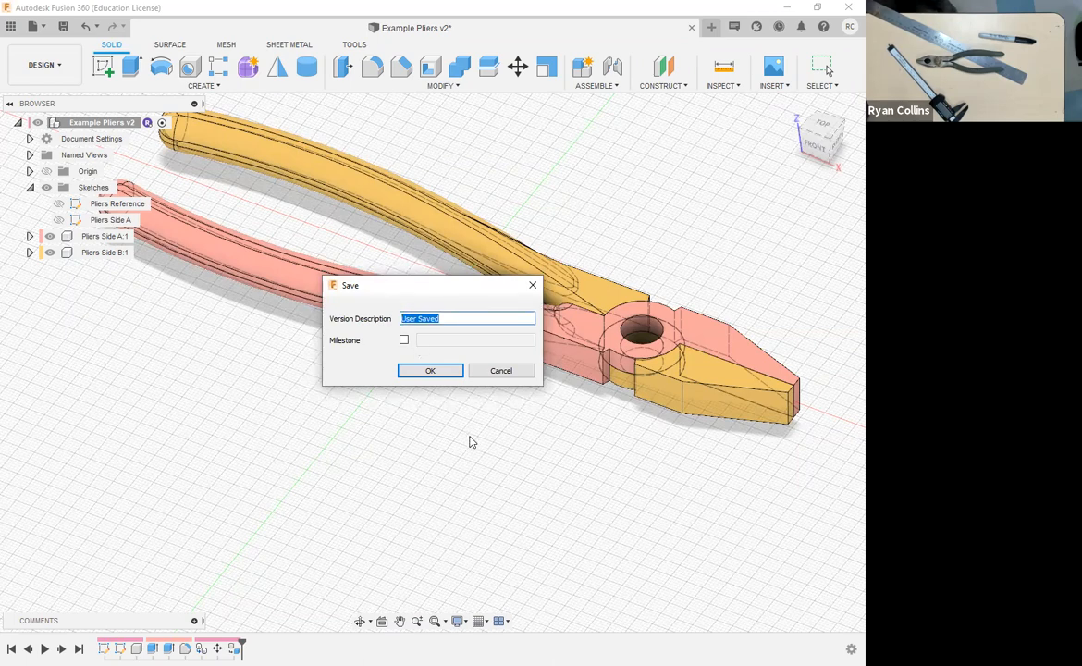
text(Copied Side)
key(Return)
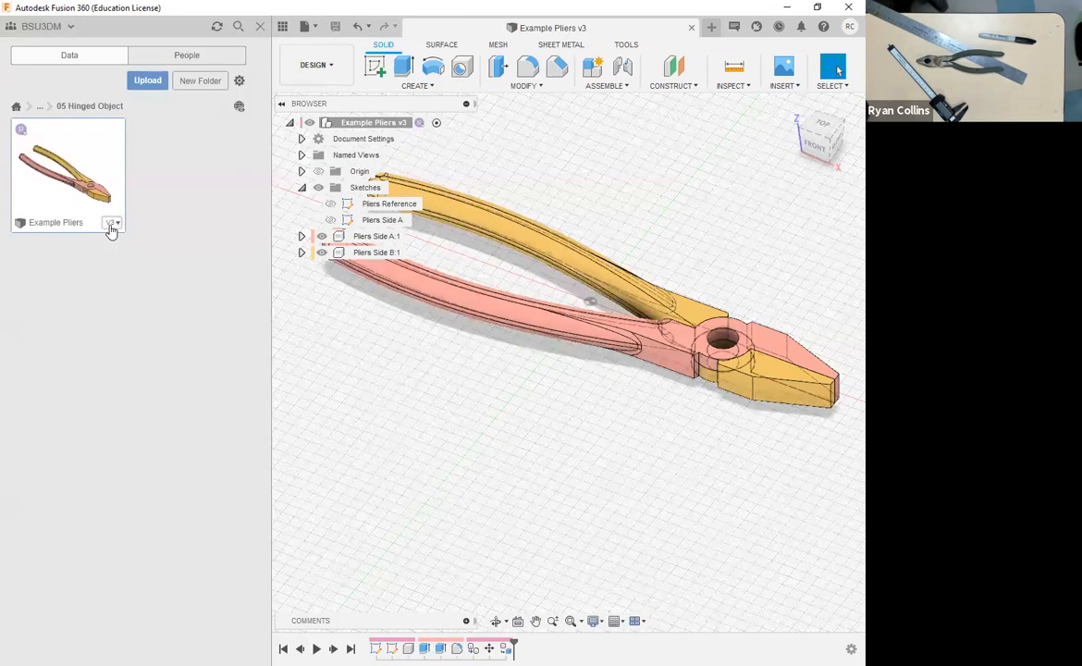
click(109, 227)
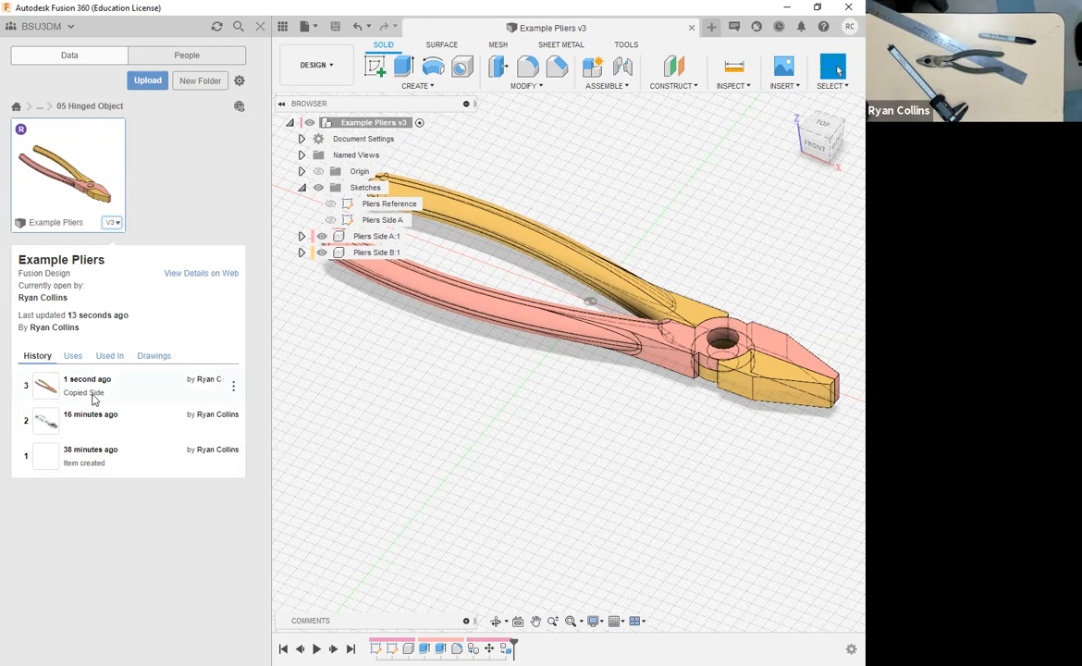
click(259, 27)
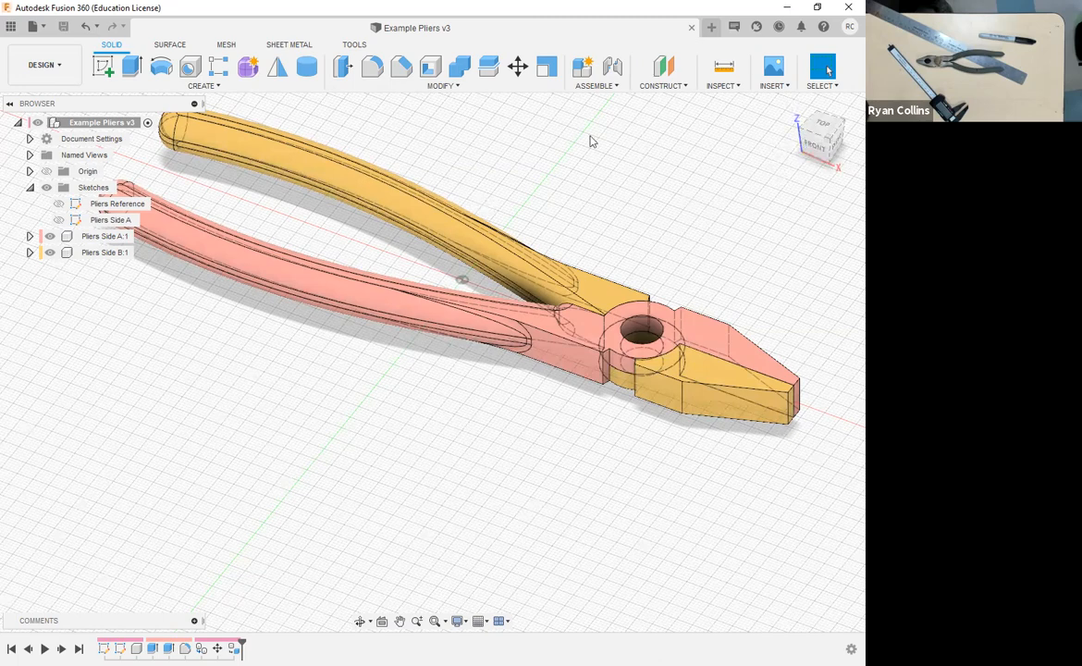
- Start a joint between the two pliers halves and set its motion type to Revolute
click(615, 69)
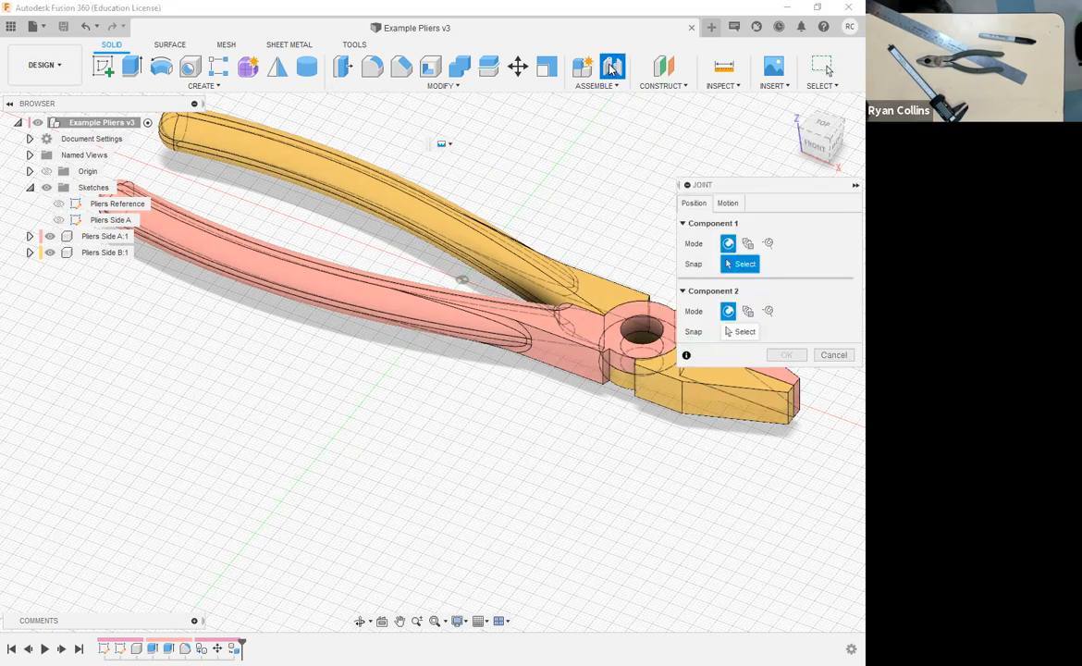
shift+middle_drag(575, 213, 505, 218)
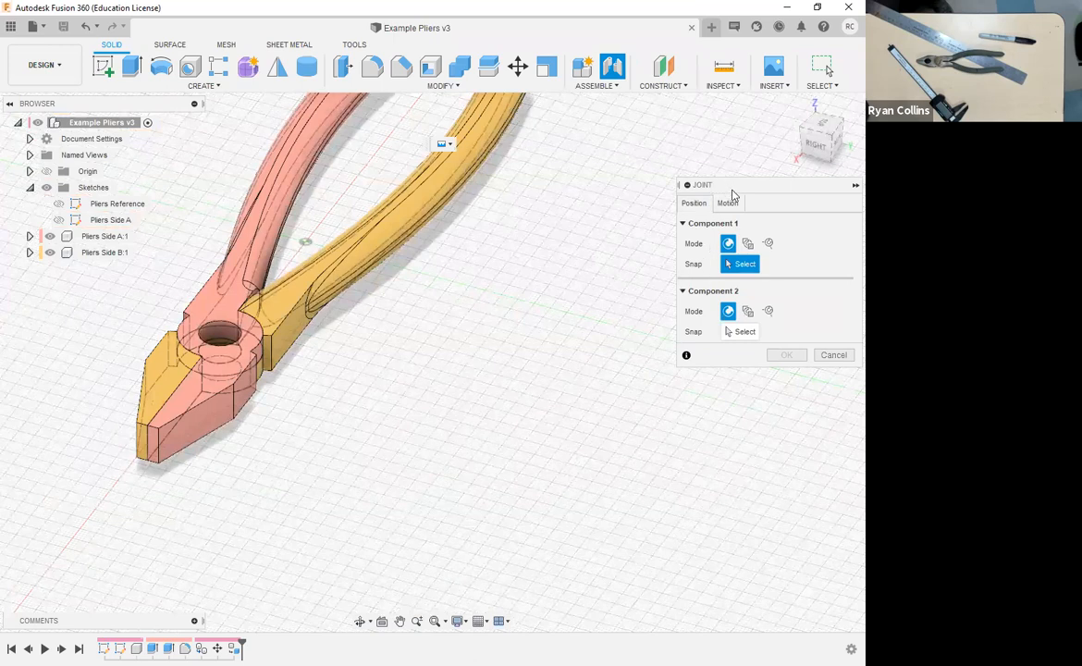
click(730, 205)
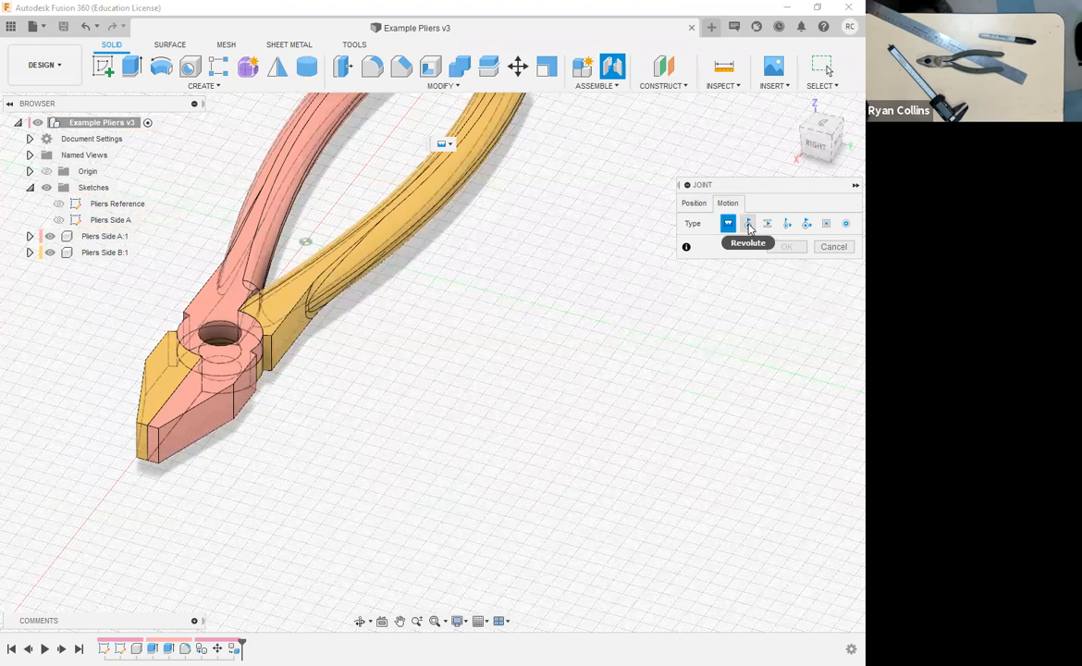
click(748, 225)
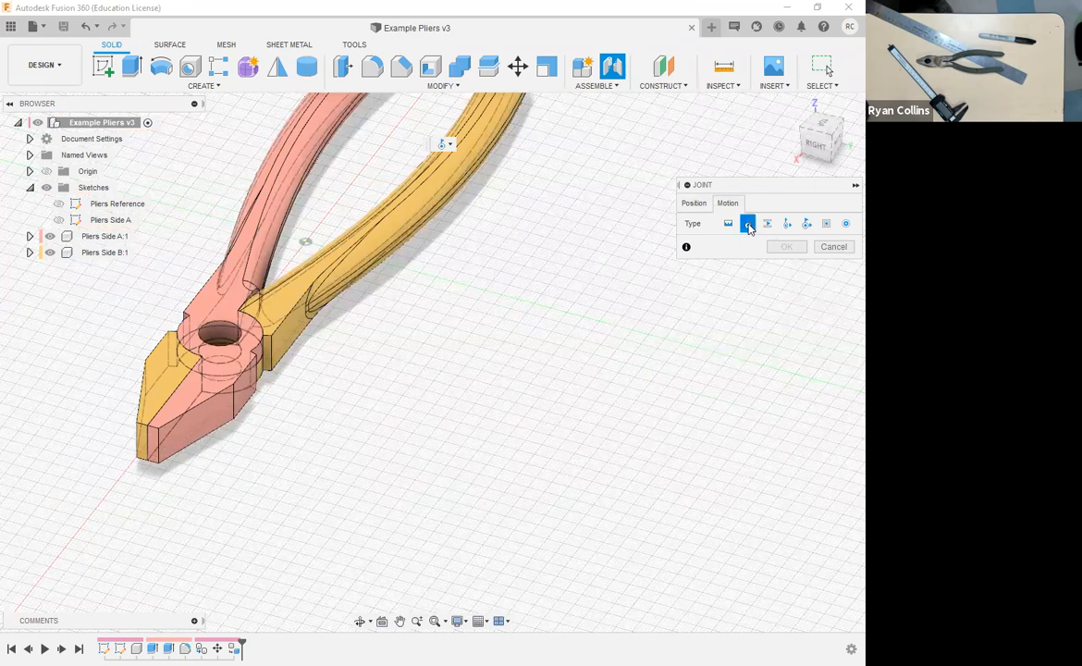
click(699, 206)
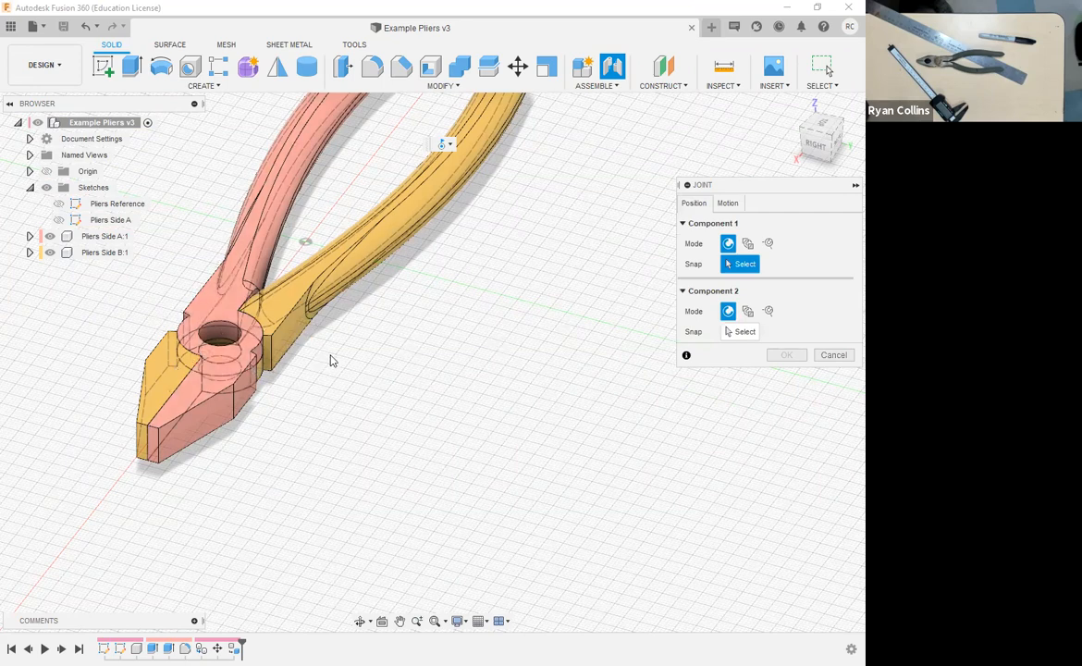
- Hide Pliers Side B and snap the joint's first component to the pivot hole's center on Pliers Side A's recessed mating face
shift+middle_drag(401, 375, 297, 396)
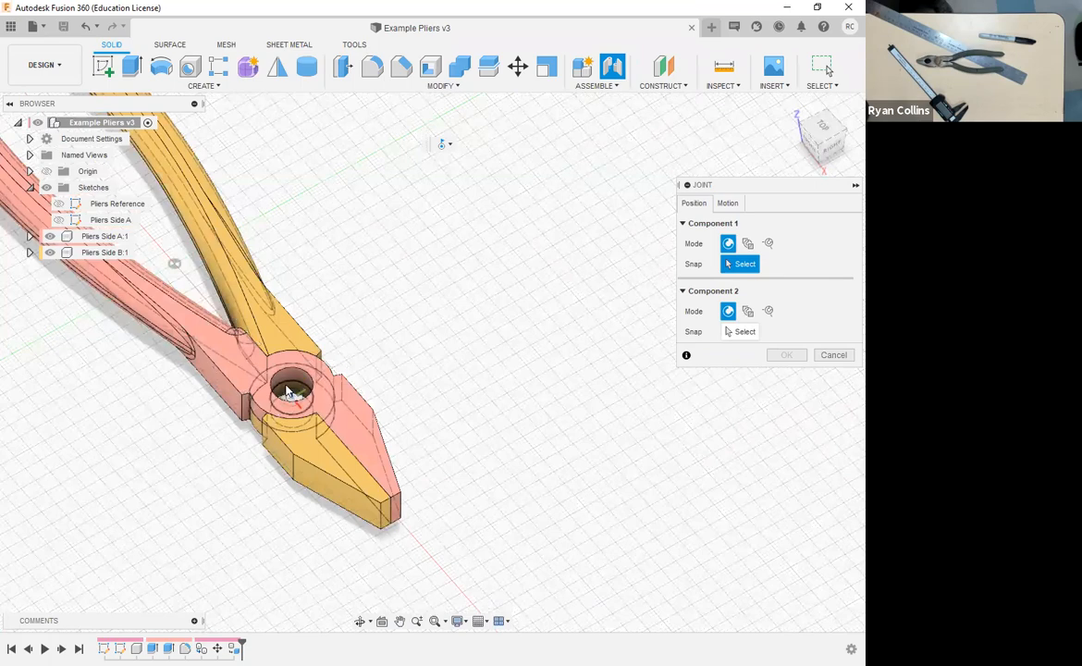
scroll(287, 392, up, 5)
shift+middle_drag(303, 398, 351, 371)
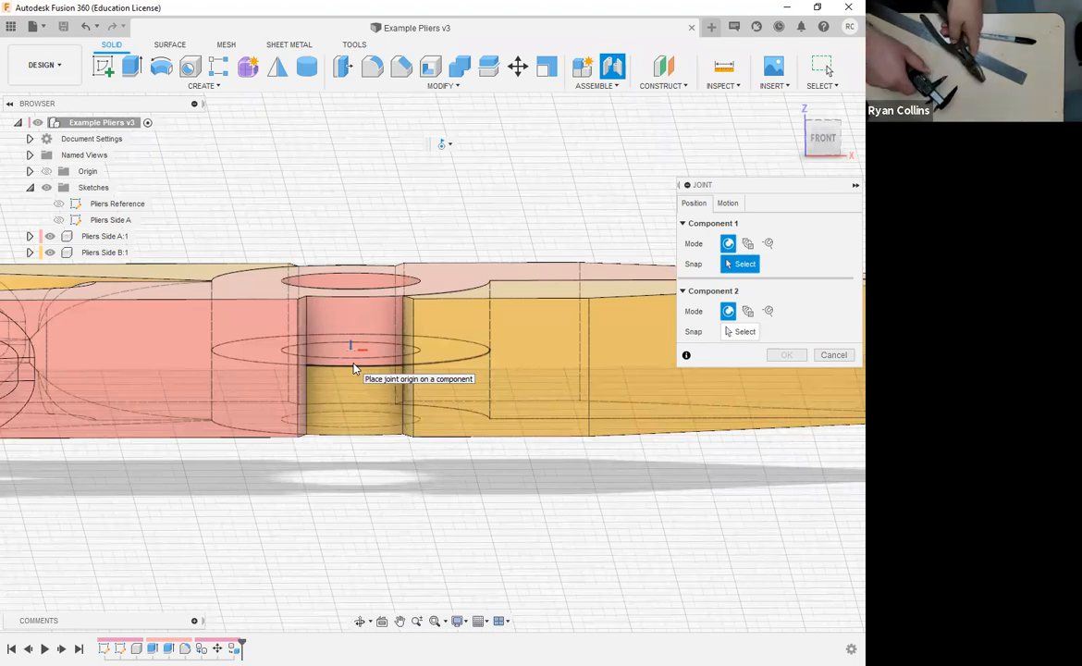
shift+middle_drag(353, 368, 49, 237)
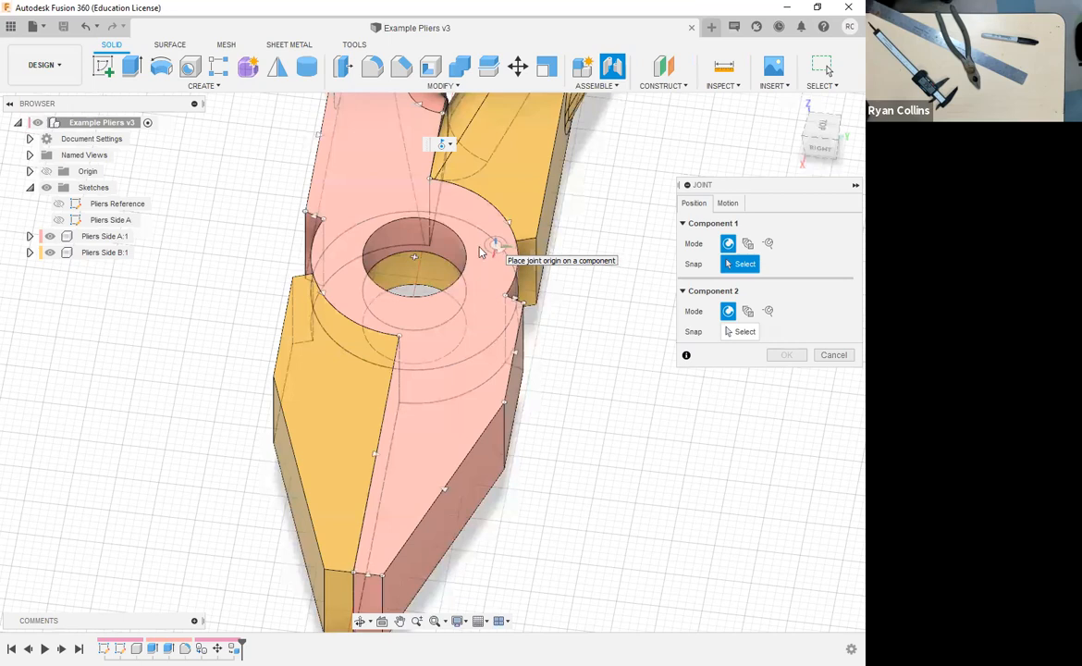
click(50, 252)
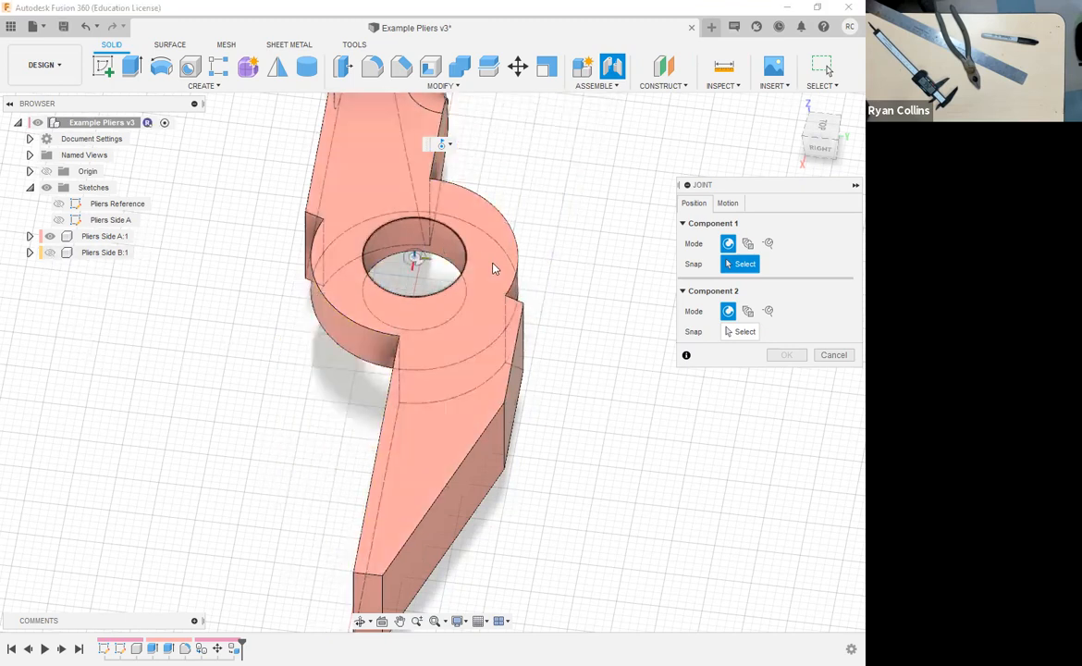
shift+middle_drag(391, 374, 344, 437)
scroll(328, 430, up, 8)
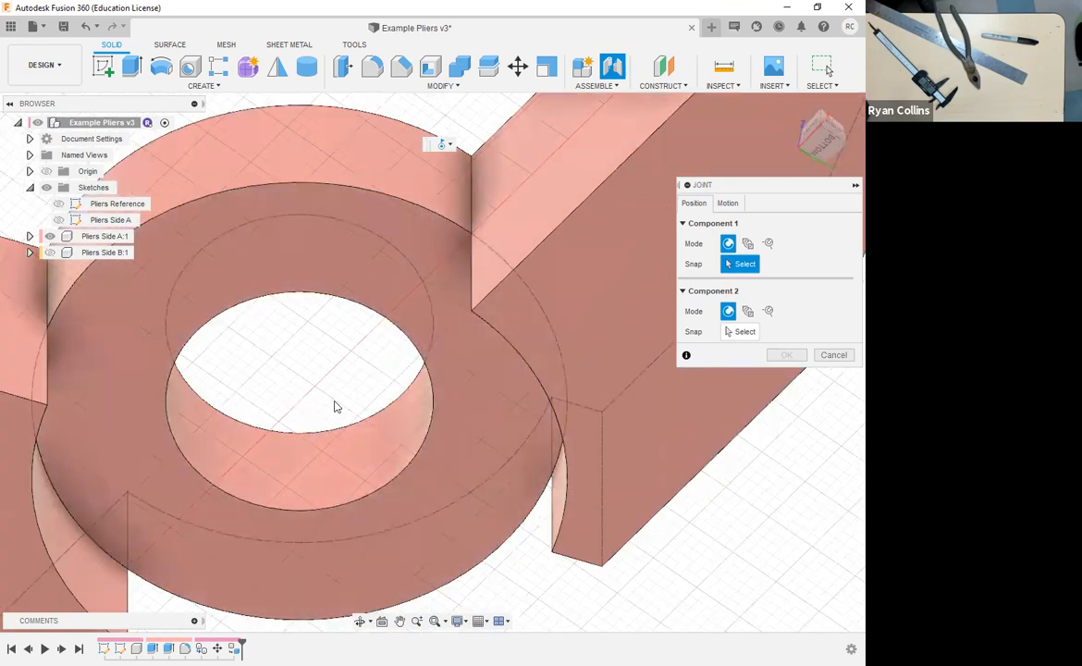
shift+middle_drag(442, 359, 442, 339)
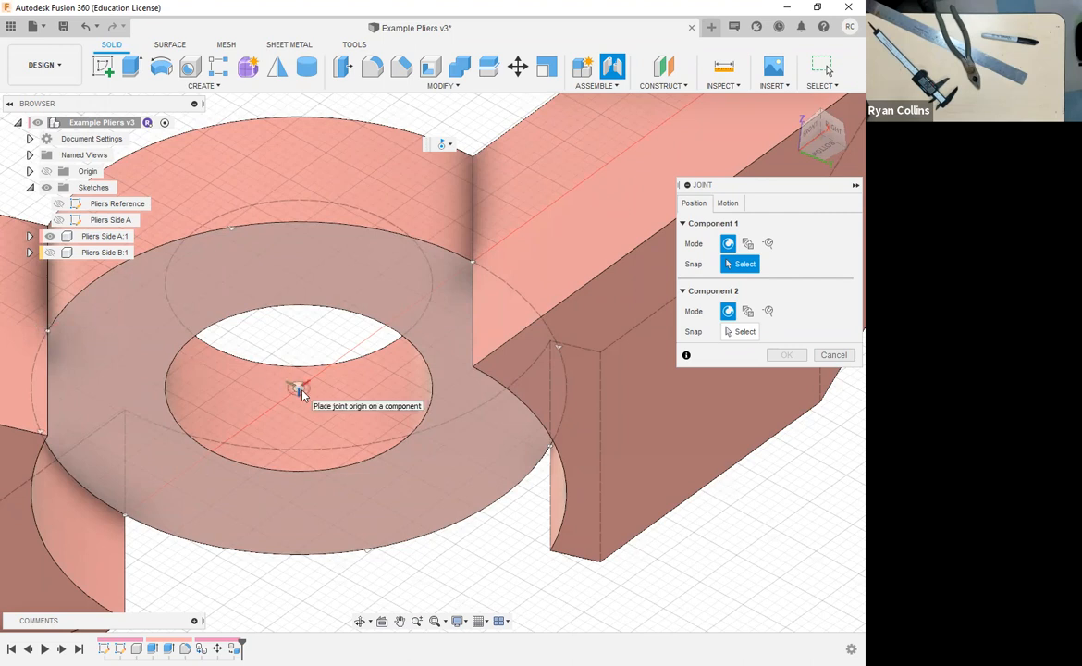
click(438, 399)
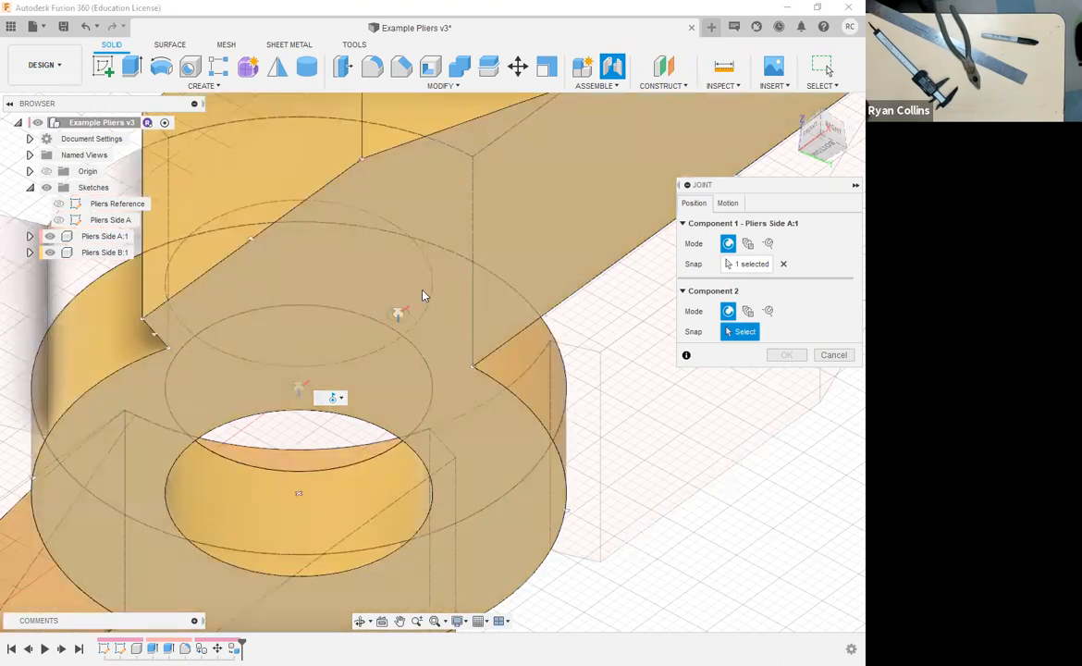
- With Pliers Side A hidden, snap the joint's second component to the pivot hole's center on Pliers Side B's mating face, and show both halves
shift+middle_drag(368, 376, 411, 298)
middle_drag(430, 254, 389, 313)
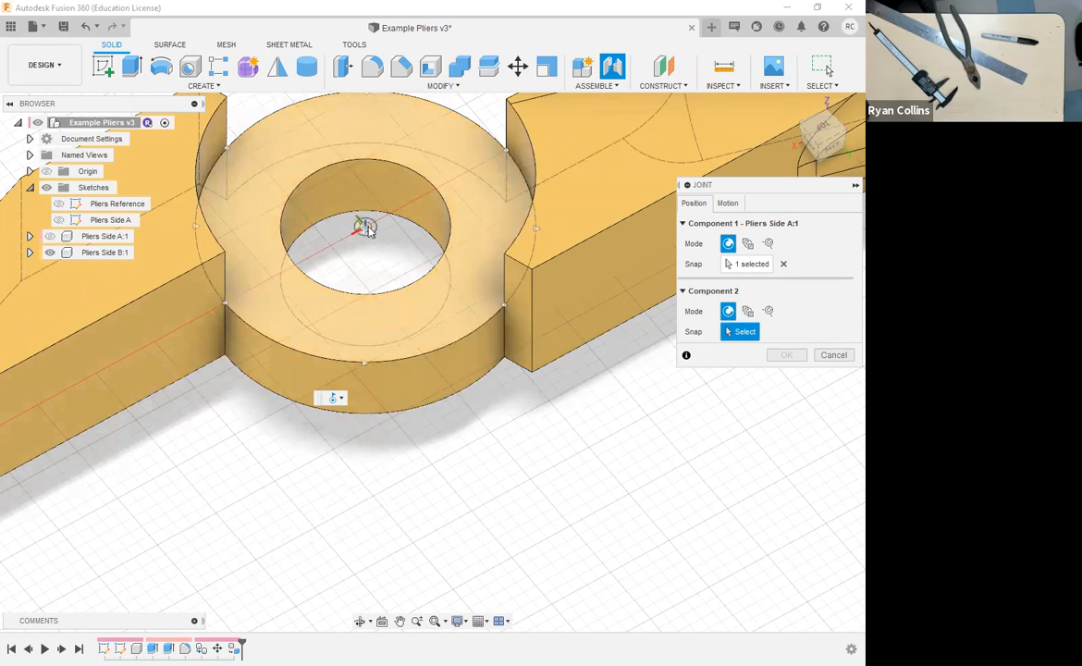
click(172, 255)
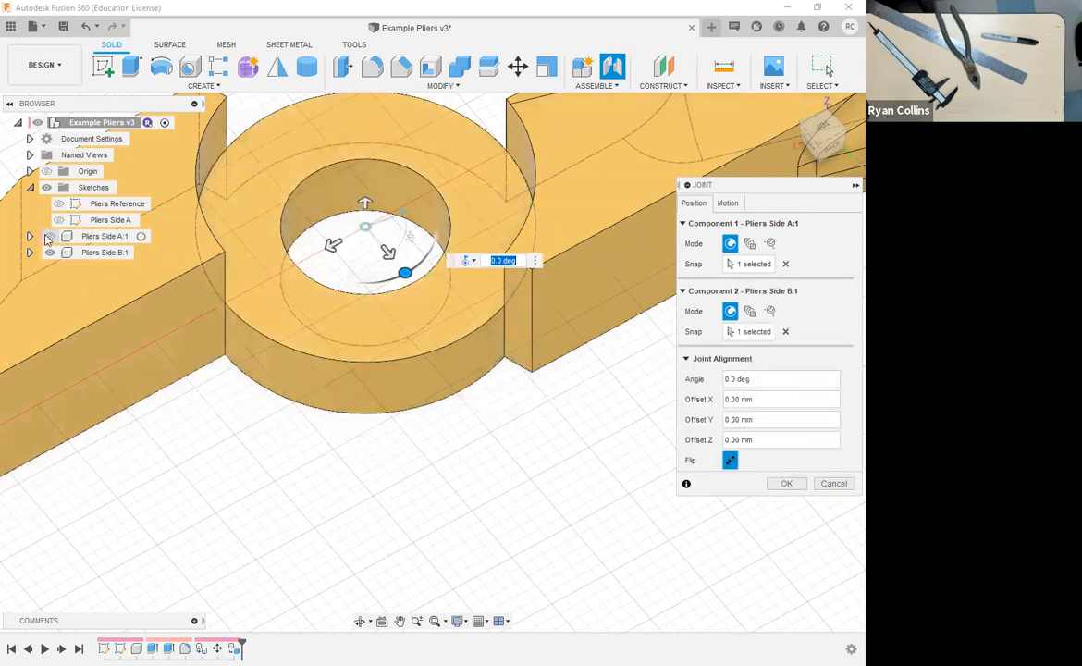
shift+middle_drag(289, 401, 330, 411)
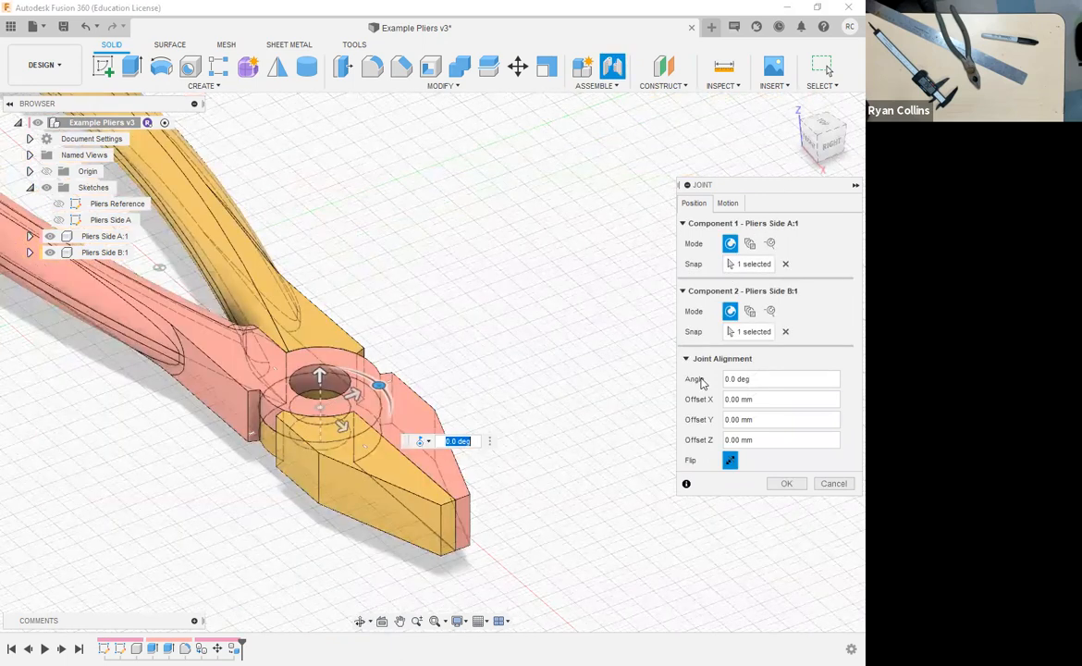
drag(702, 185, 596, 93)
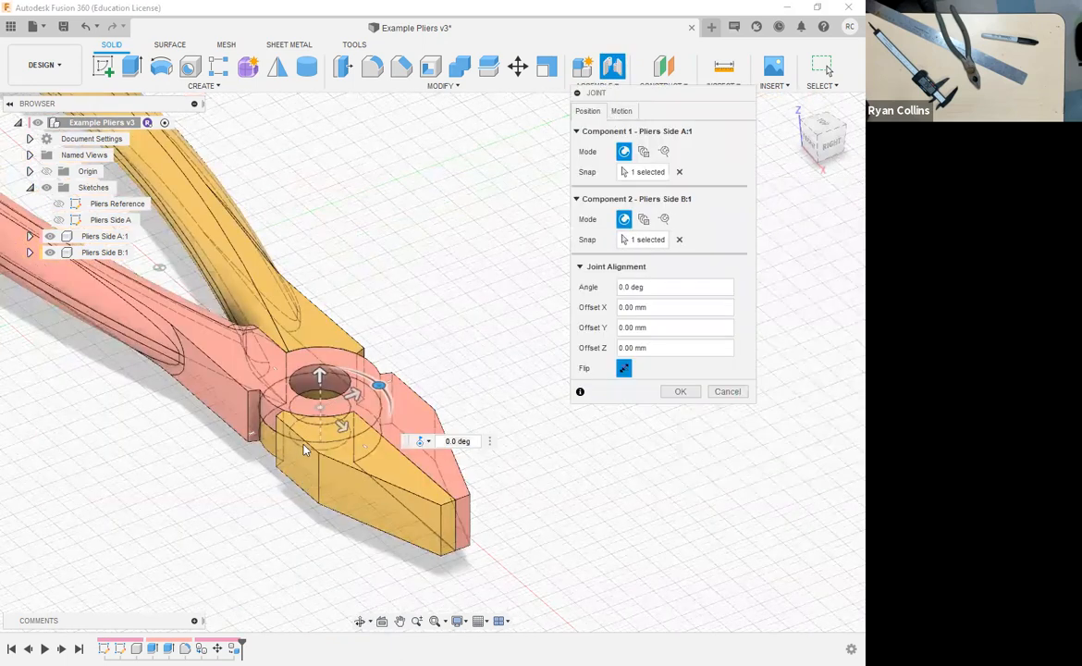
- Accept the revolute joint between the pliers halves and open its joint limits for editing
click(680, 391)
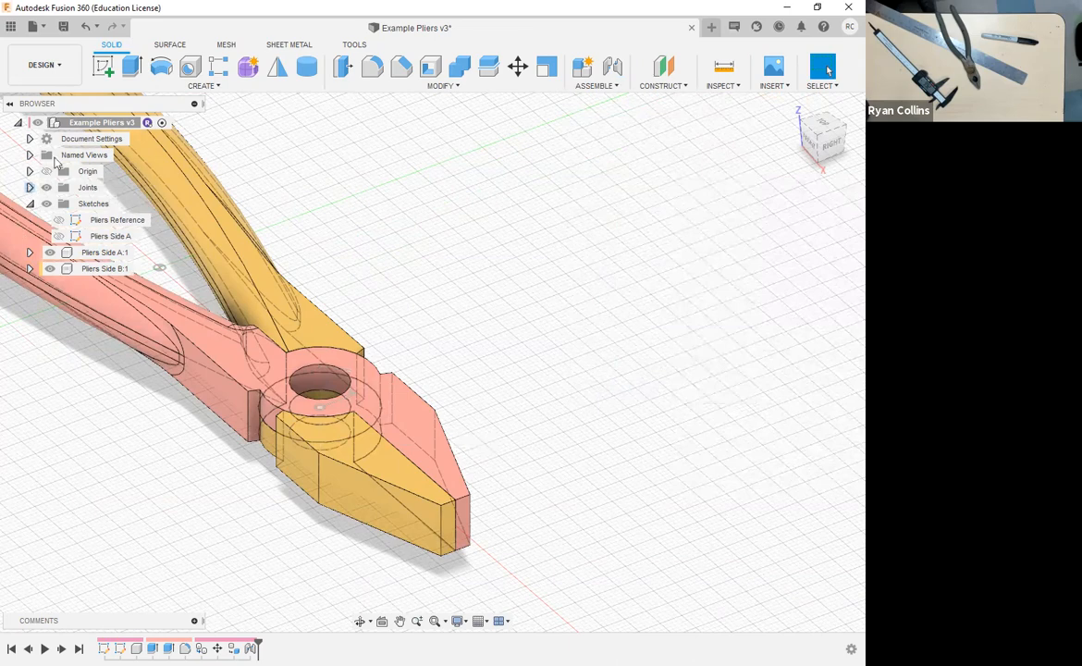
click(28, 187)
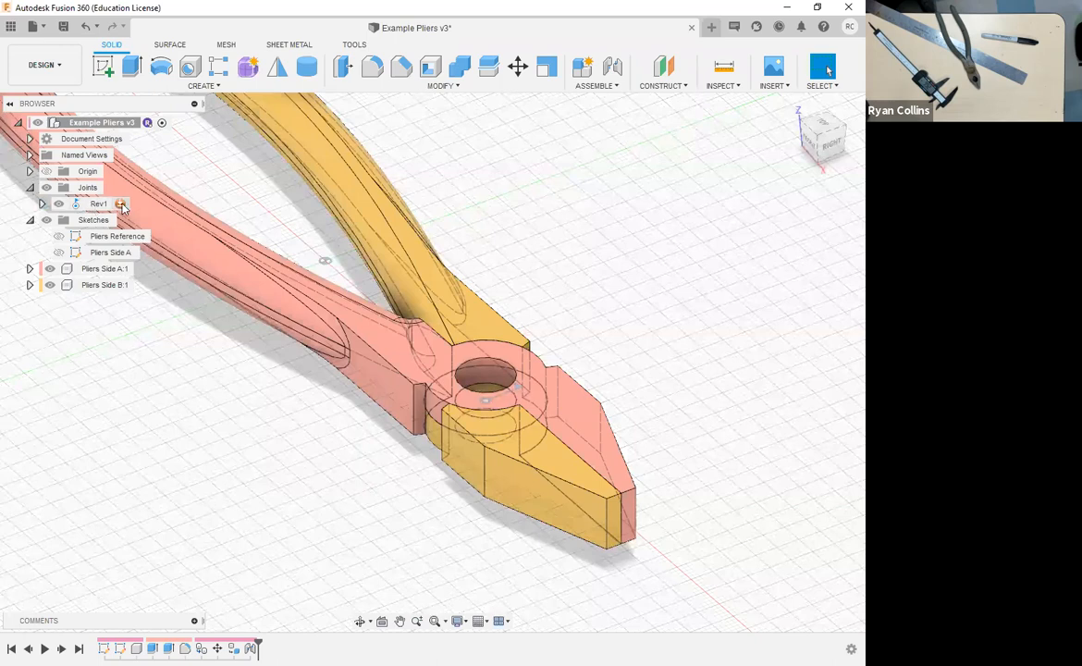
click(102, 204)
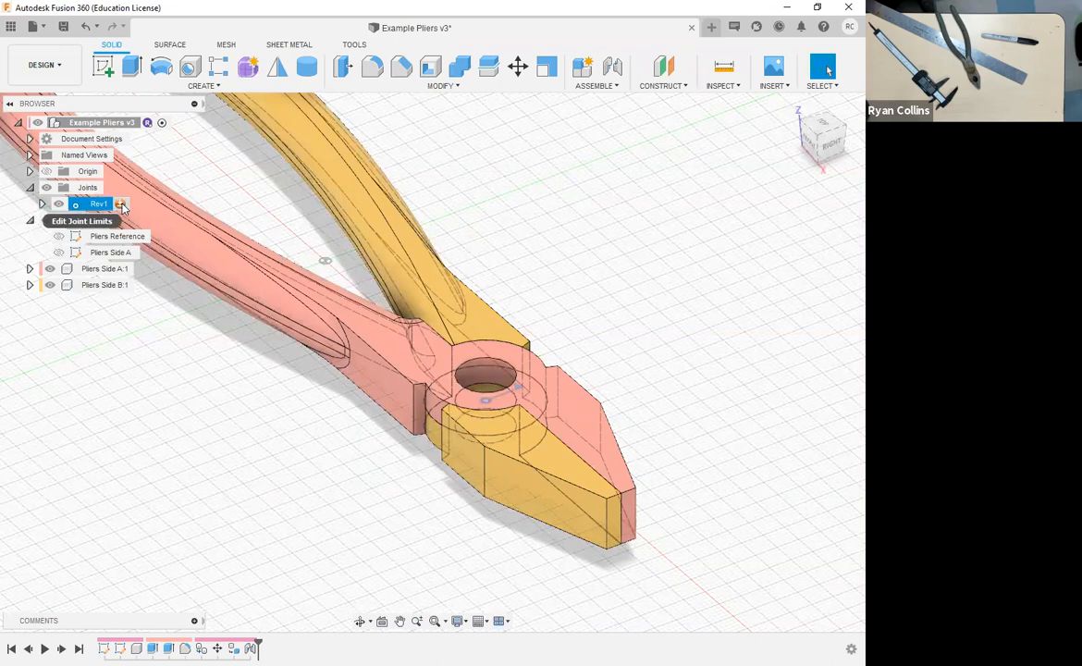
click(120, 204)
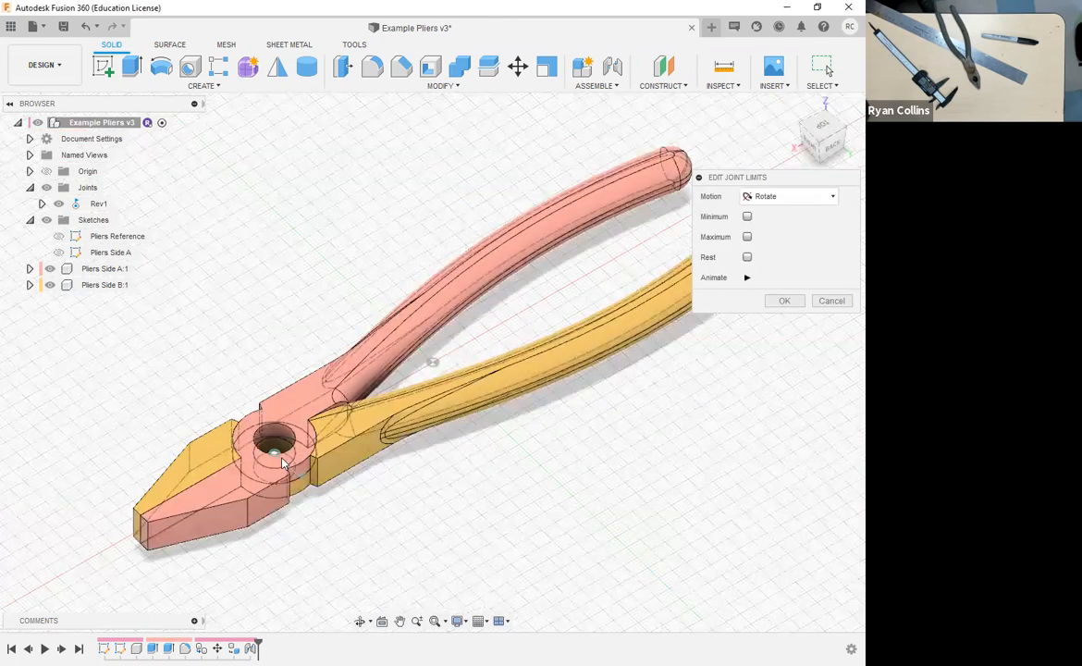
scroll(289, 465, up, 5)
scroll(289, 465, up, 4)
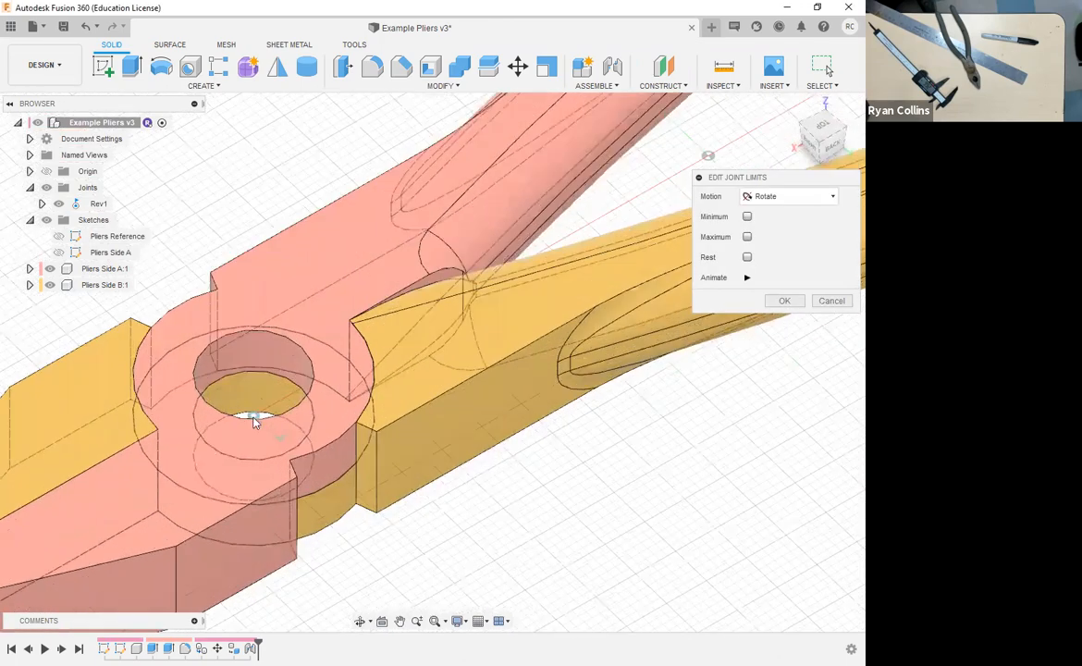
scroll(289, 465, down, 5)
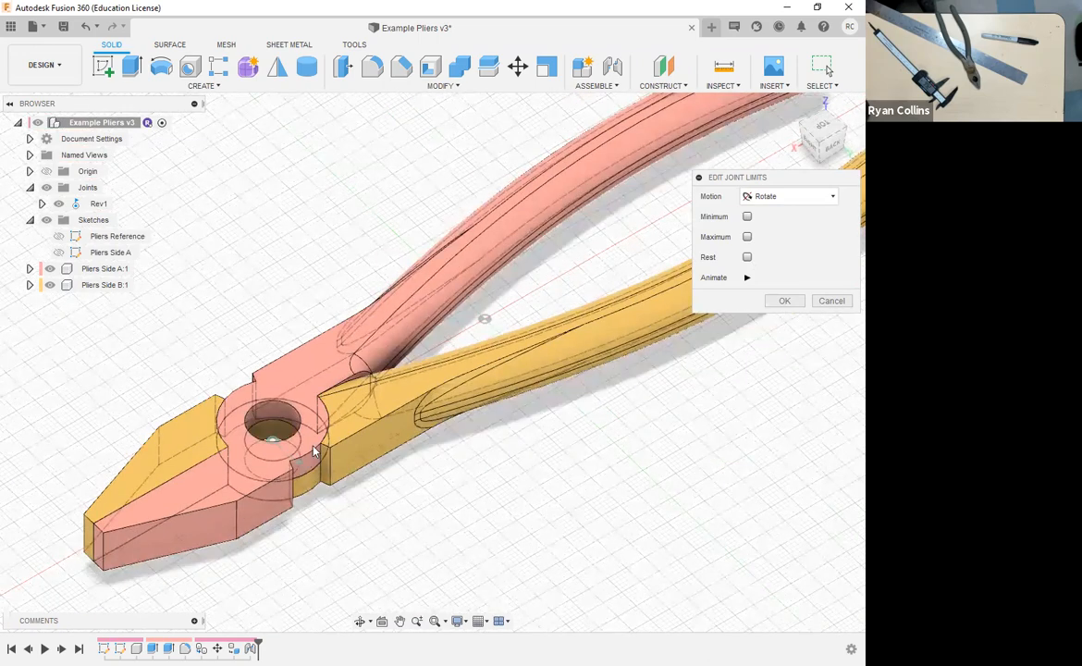
- Limit the joint's rotation to a minimum of 0.0 deg and a maximum of 35.0 deg, and animate it before accepting
click(747, 217)
click(747, 257)
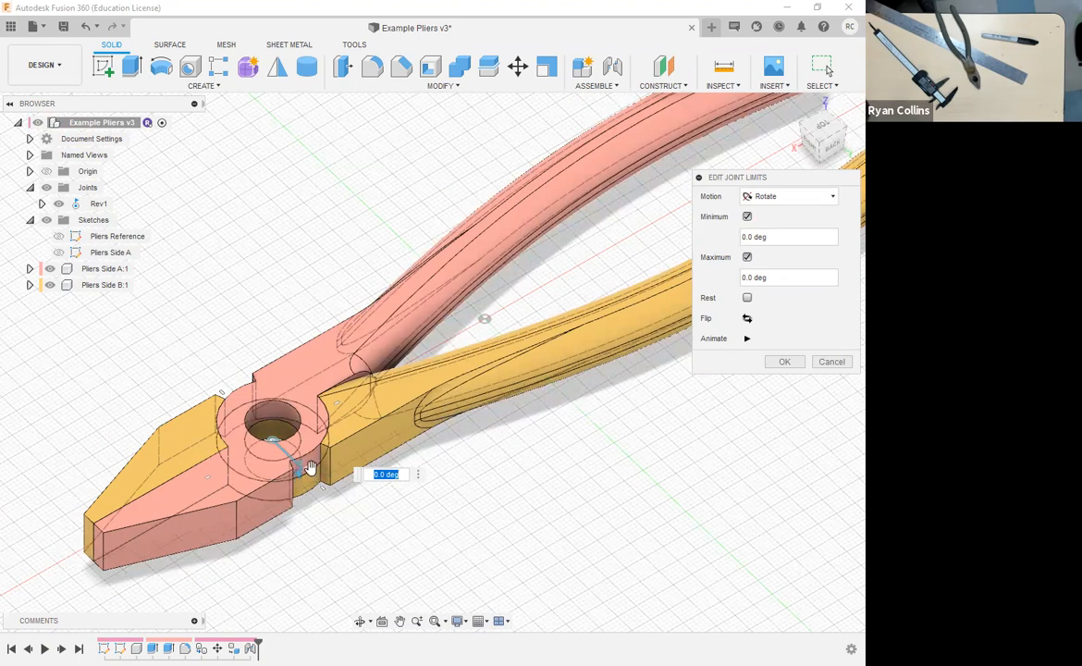
drag(310, 469, 328, 448)
shift+middle_drag(325, 432, 290, 444)
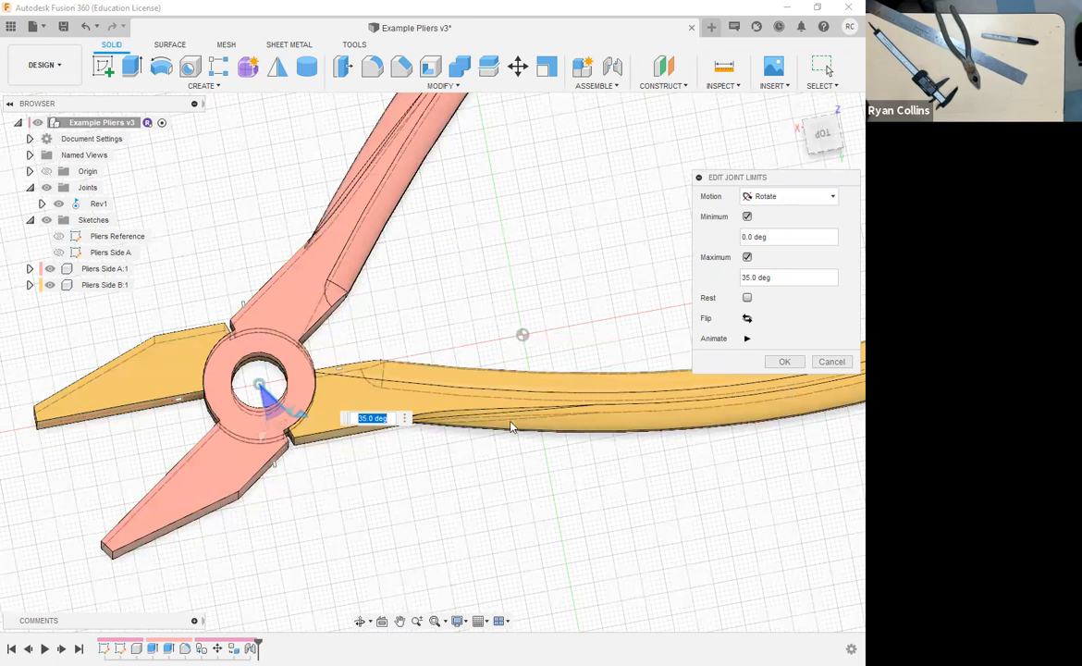
click(747, 338)
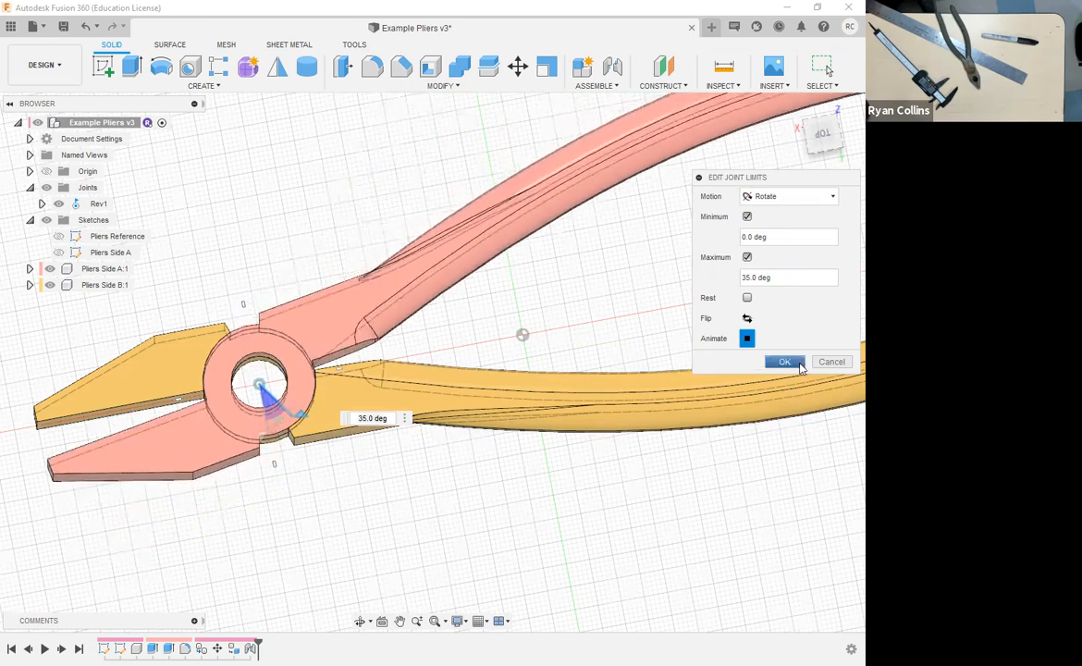
click(800, 366)
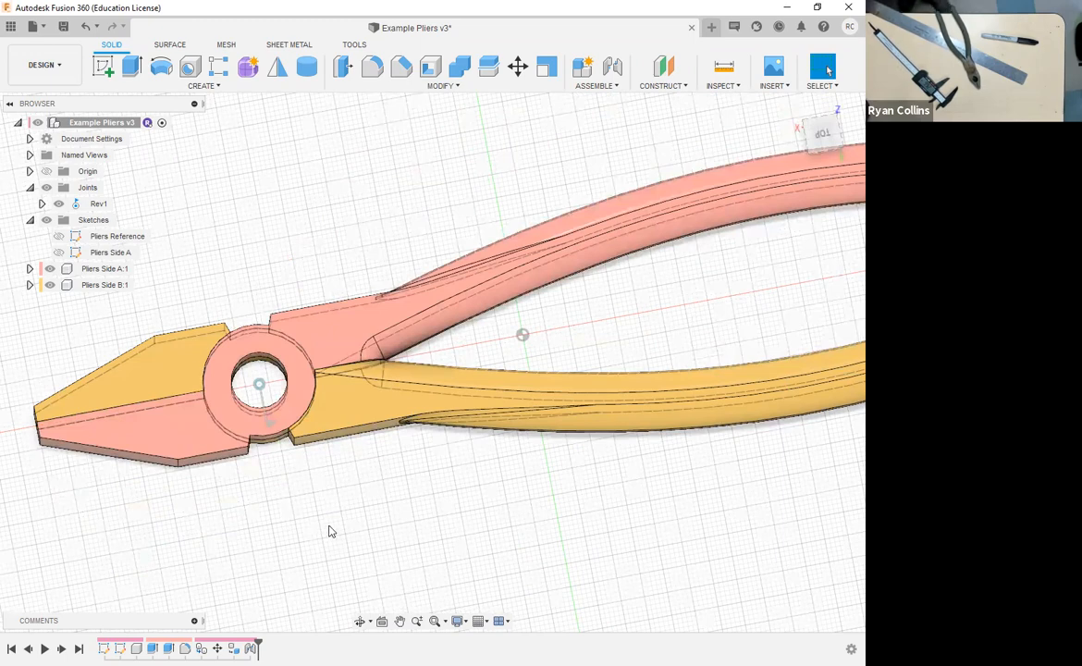
- Test the pliers' movement by hand, then animate the revolute joint from its limits and close them without changes
shift+middle_drag(324, 542, 403, 316)
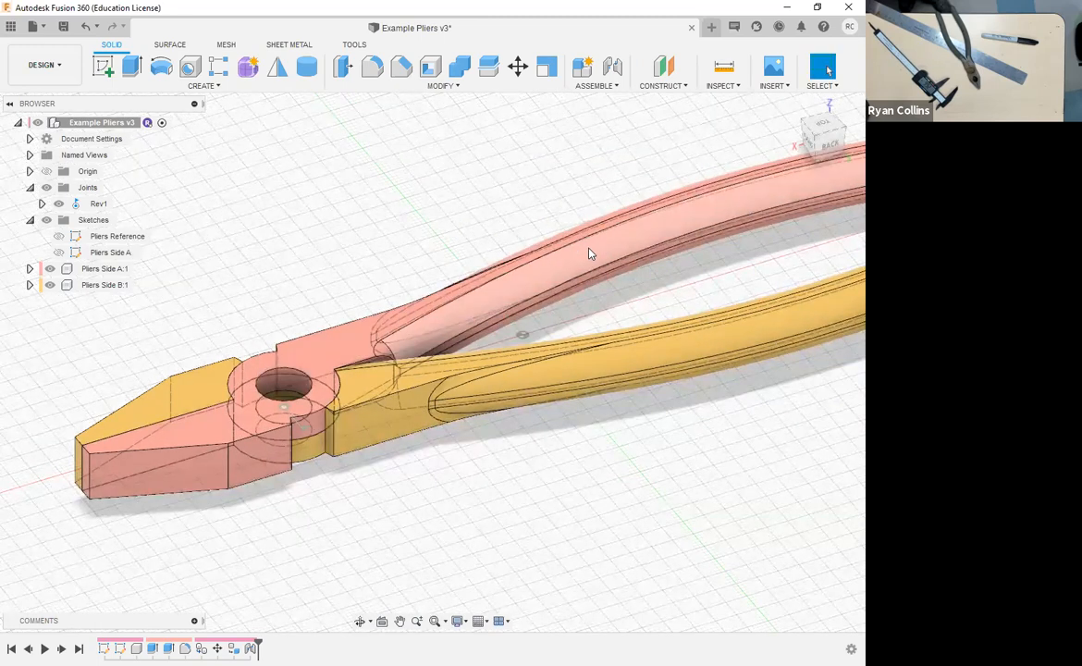
shift+middle_drag(561, 217, 552, 247)
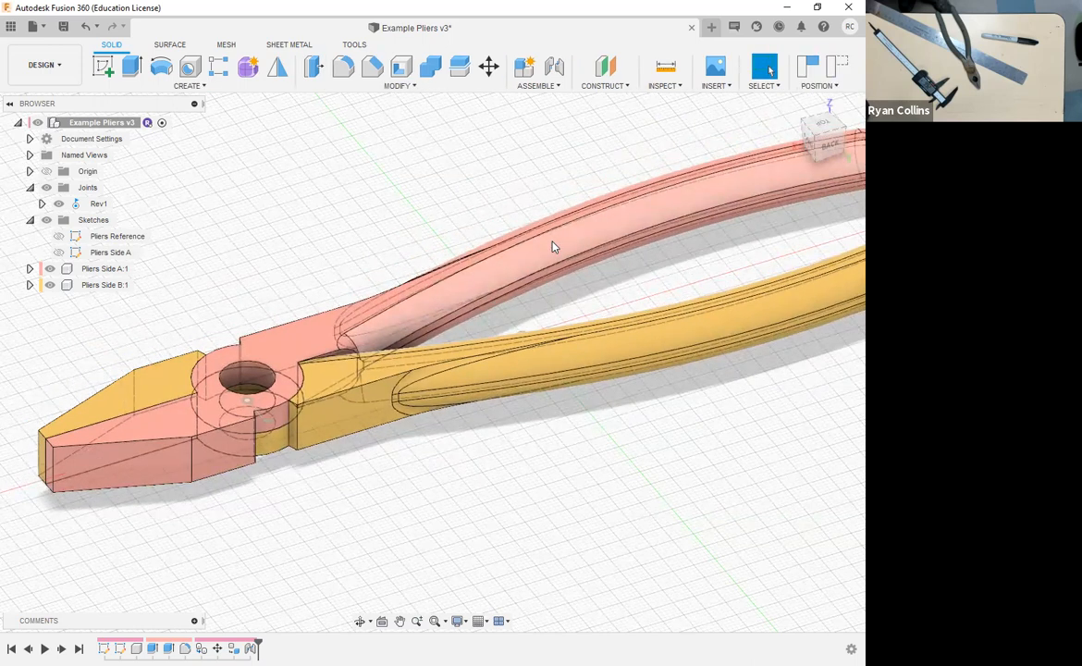
click(100, 203)
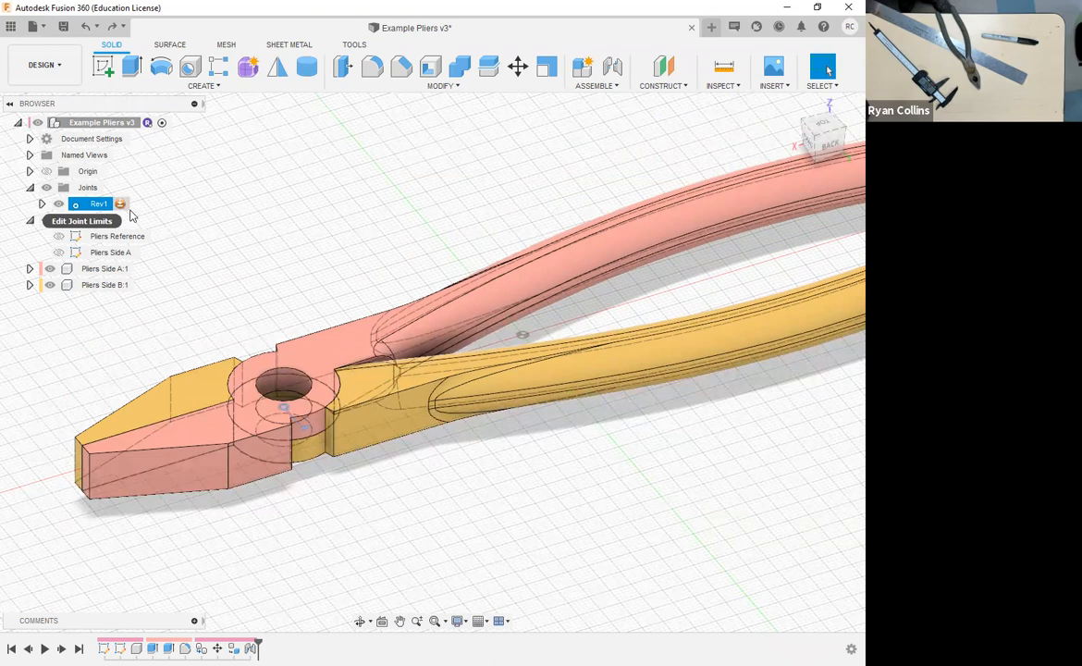
click(122, 205)
click(749, 341)
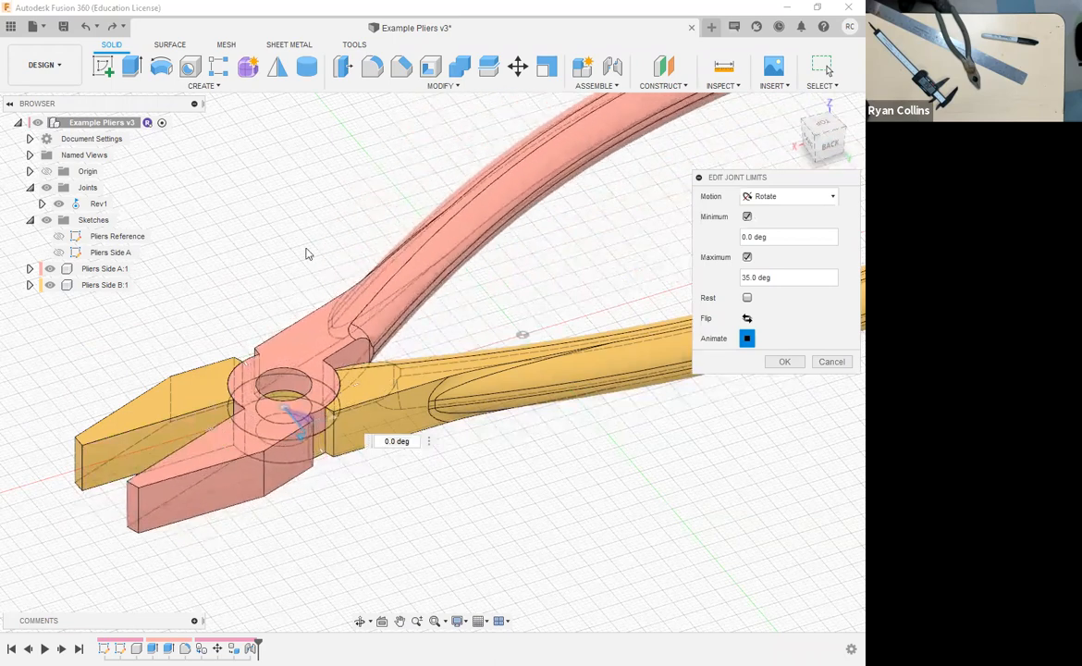
click(832, 363)
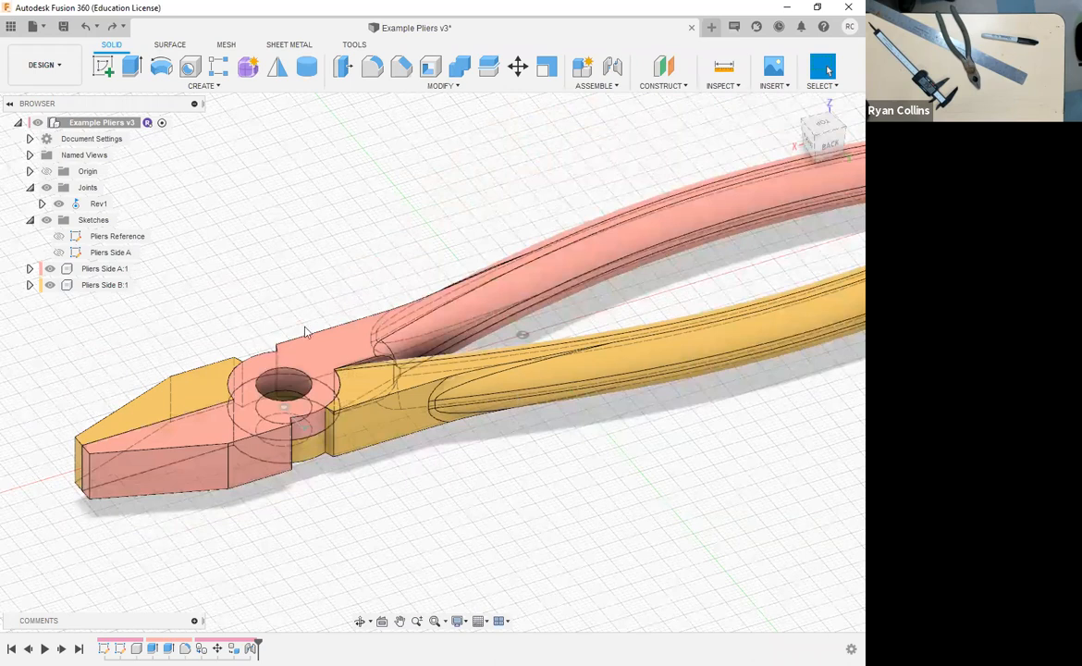
- Ground Pliers Side B to fix it in place
right_click(92, 285)
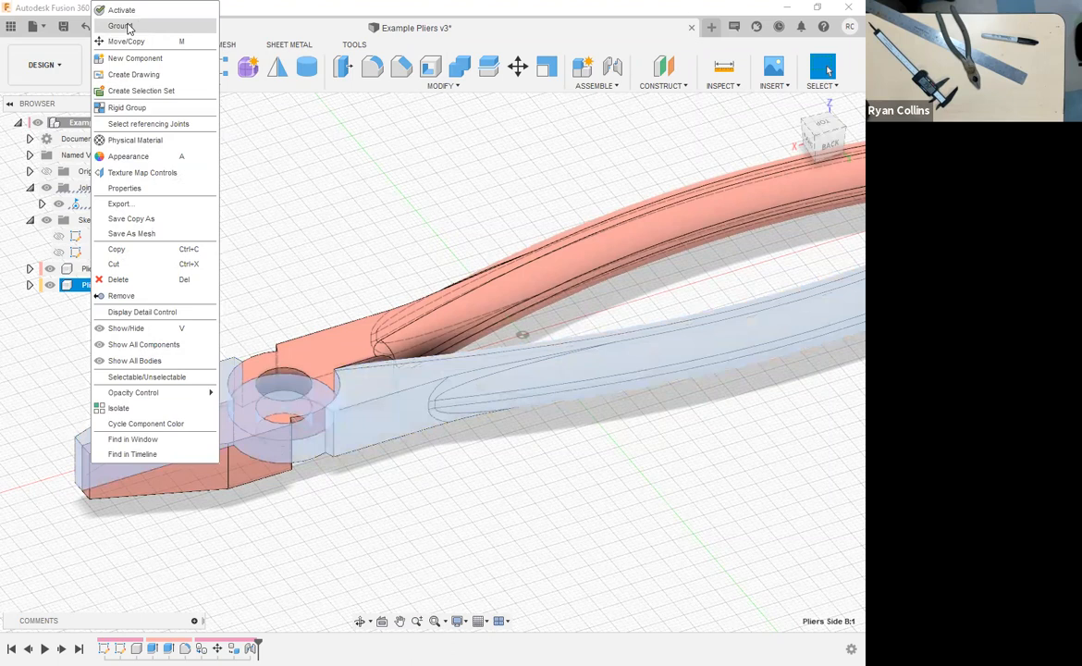
key(Escape)
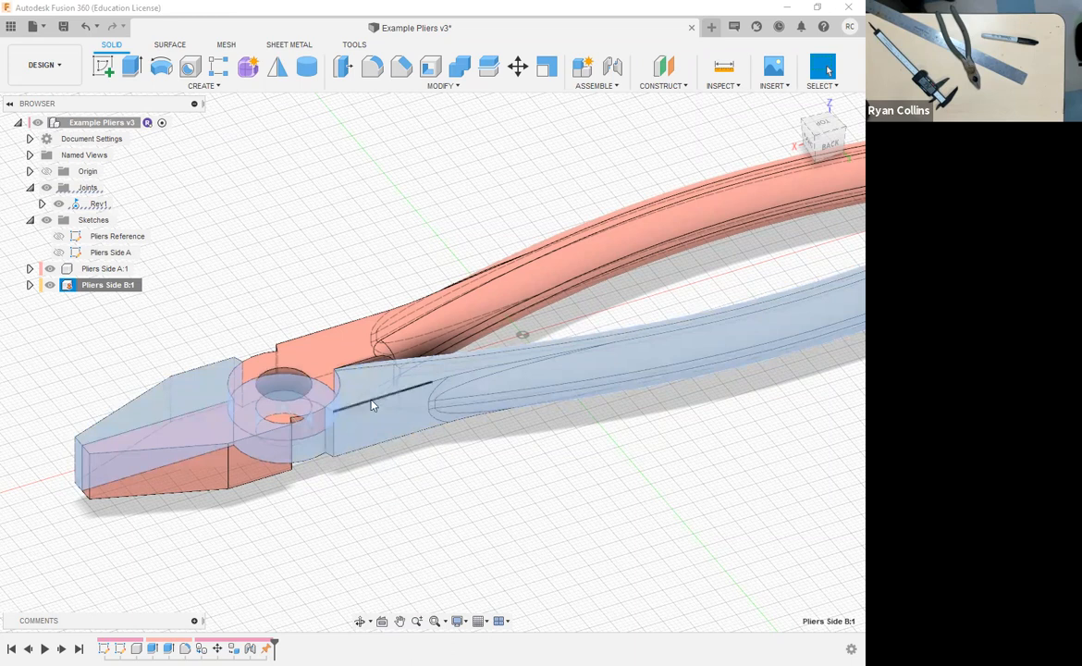
click(401, 505)
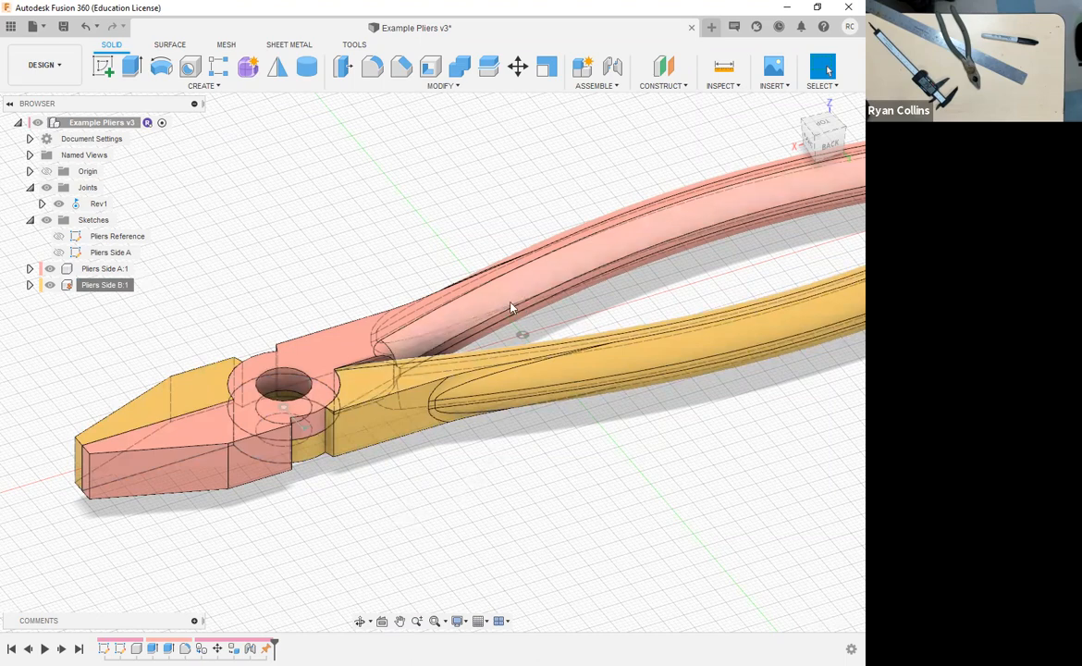
right_click(97, 285)
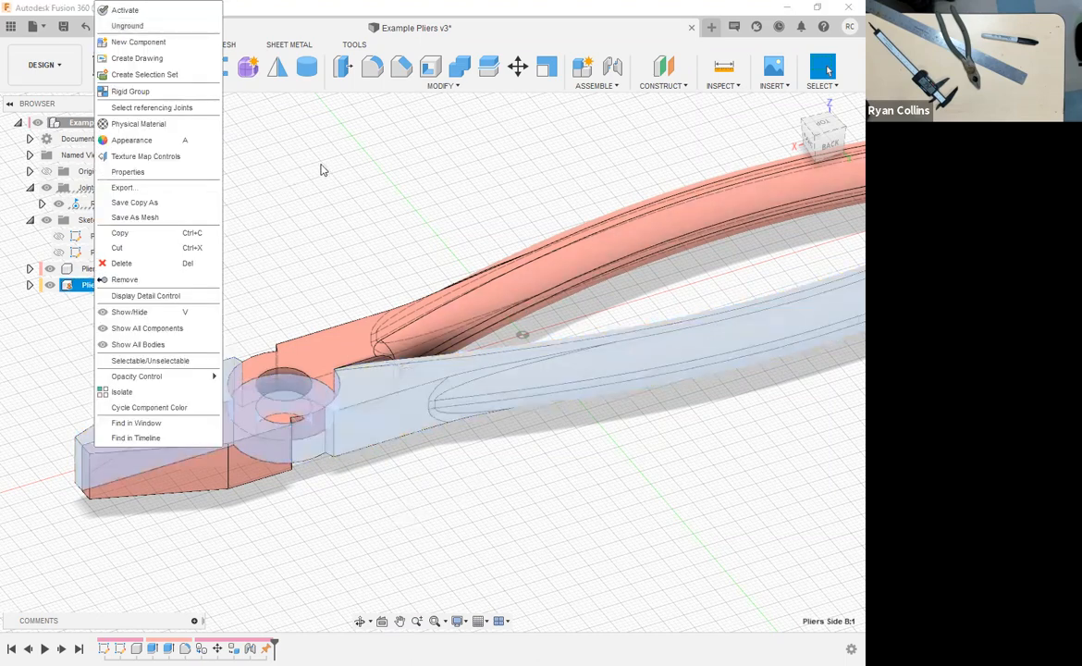
key(Escape)
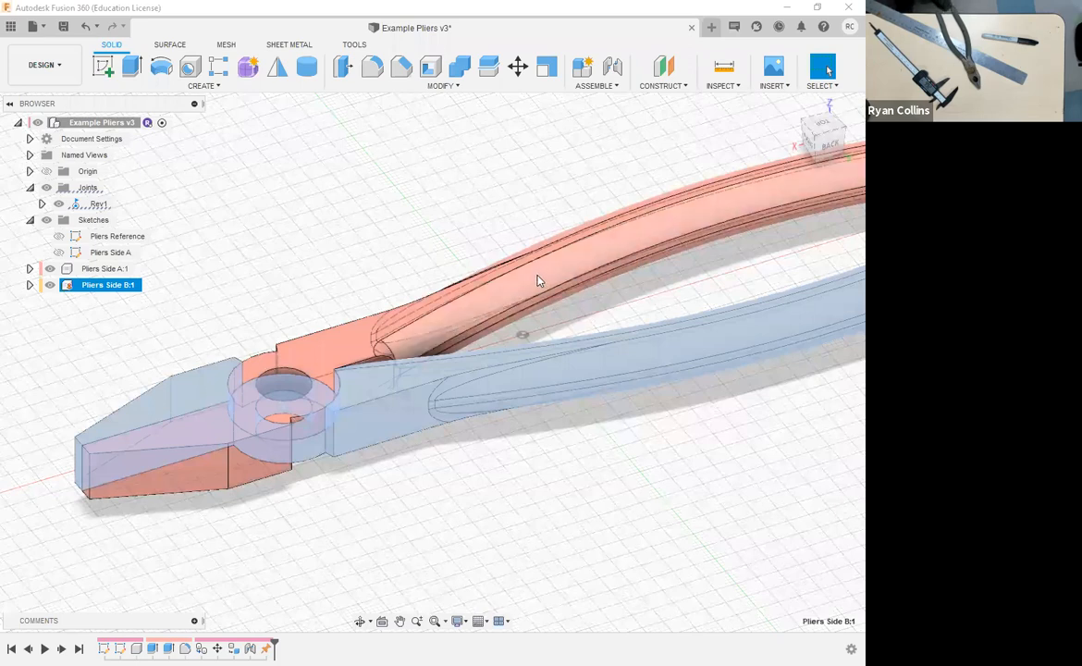
click(465, 183)
- Swing Pliers Side A open by its handle to test the joint, revert its position and fit the pliers in view
drag(551, 266, 370, 266)
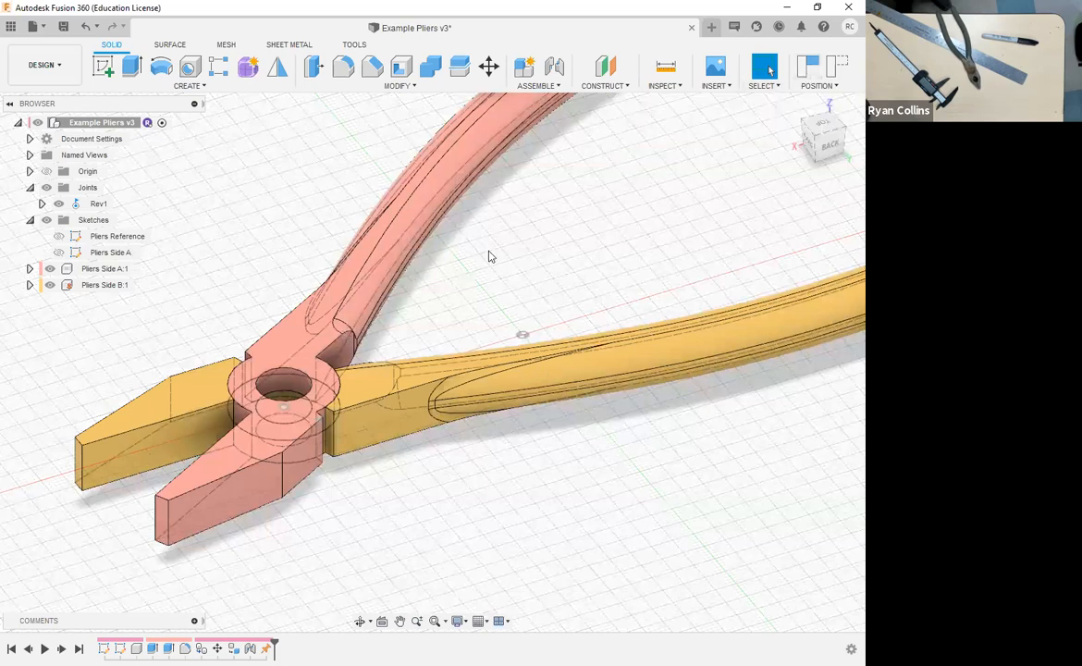
click(838, 64)
middle_drag(467, 159, 445, 170)
key(F6)
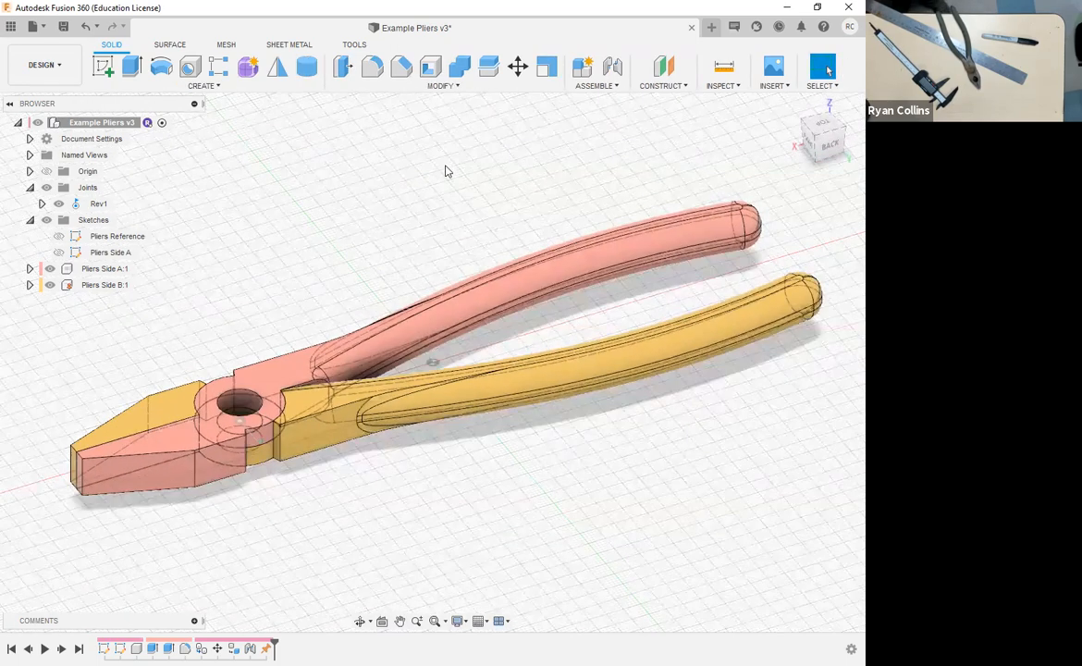
- Save the design with the version description "Joint Added"
key(ctrl+s)
drag(446, 321, 379, 319)
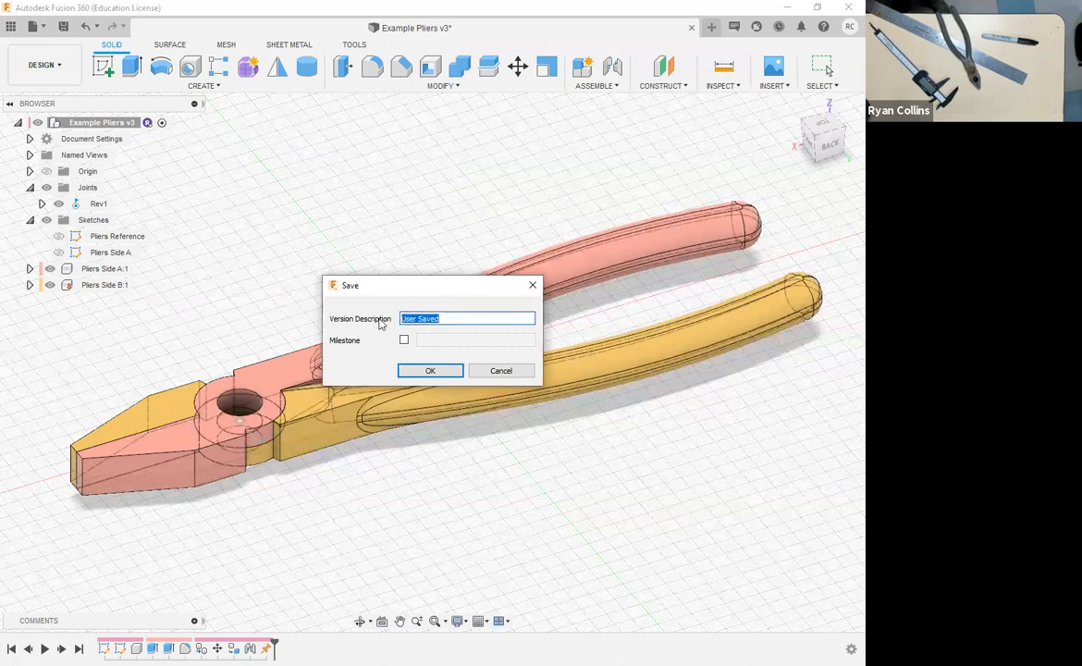
text(Joint Added)
key(Return)
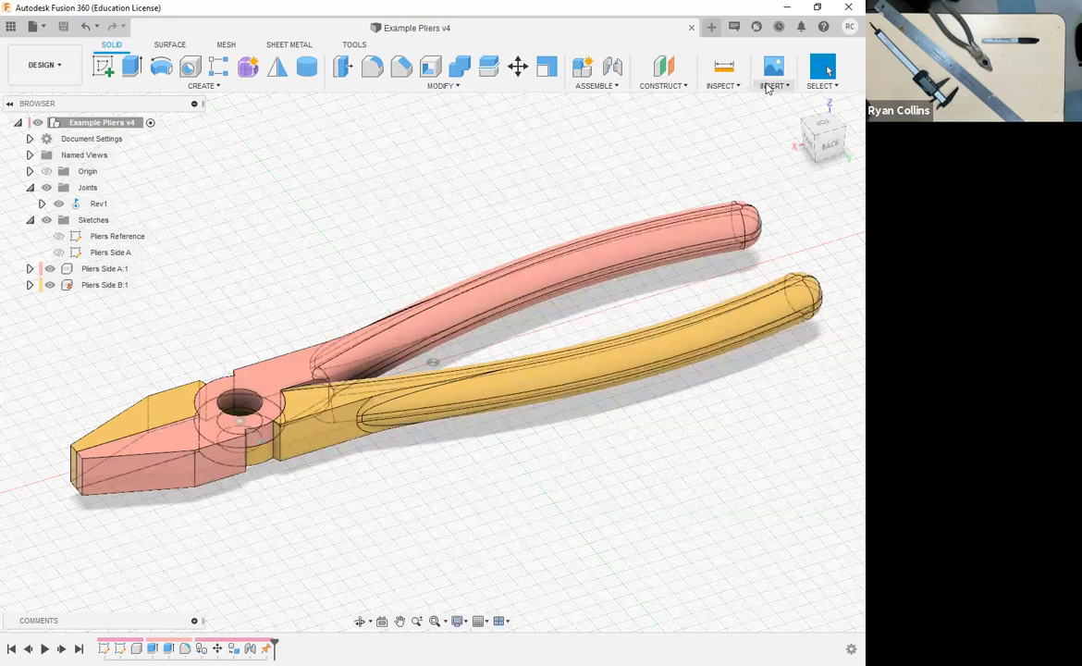
- Start inserting a McMaster-Carr component and browse its screws and bolts to the rounded head screws
click(767, 86)
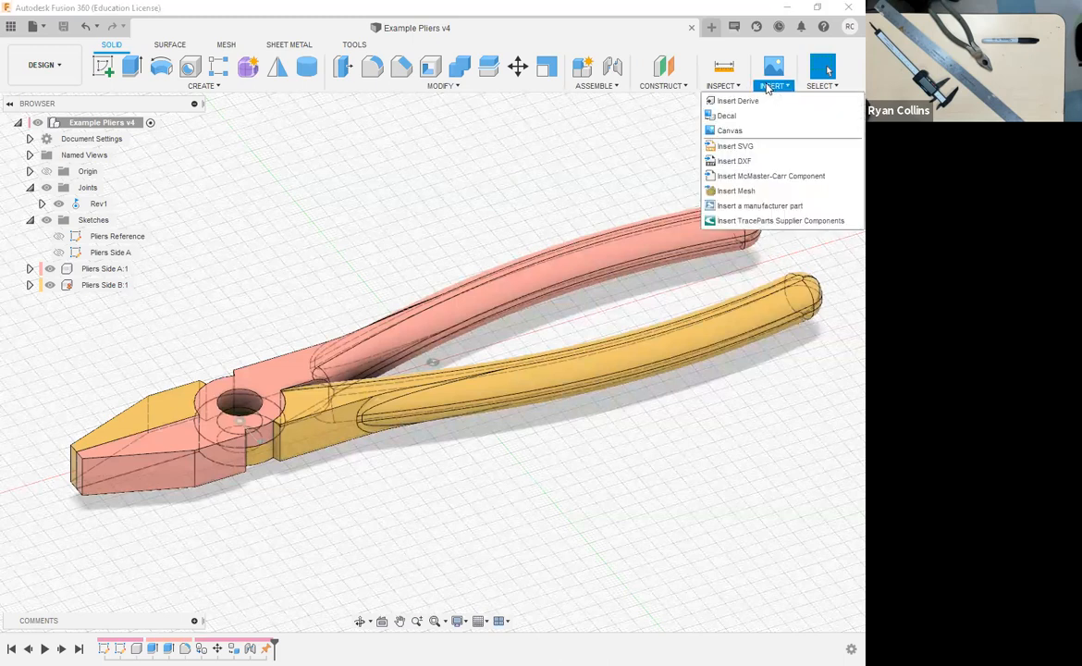
click(771, 177)
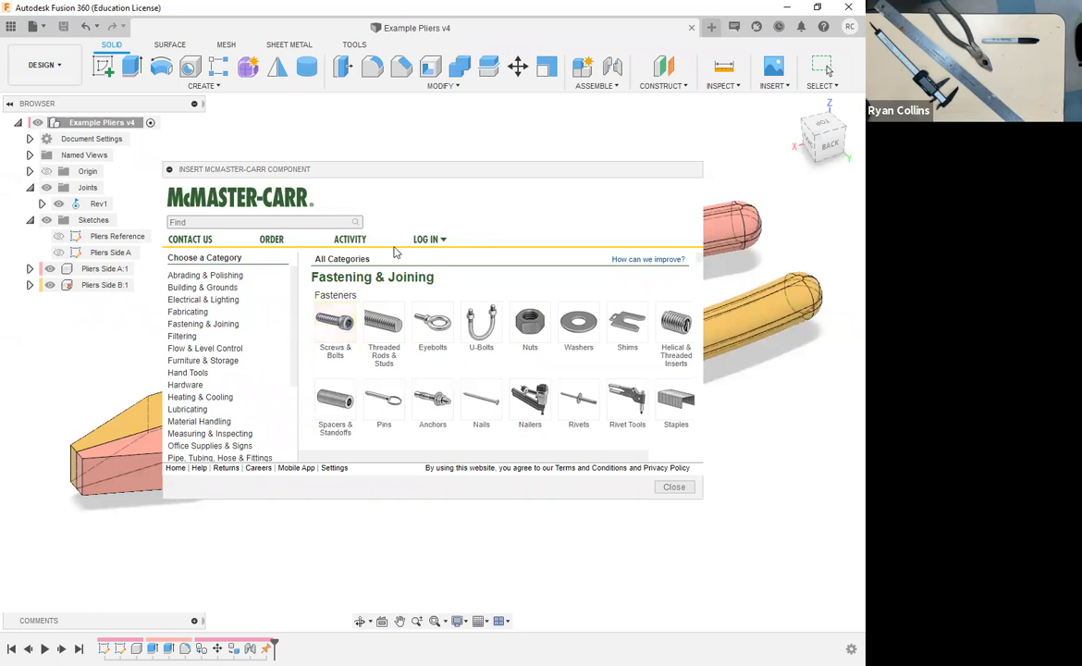
click(338, 325)
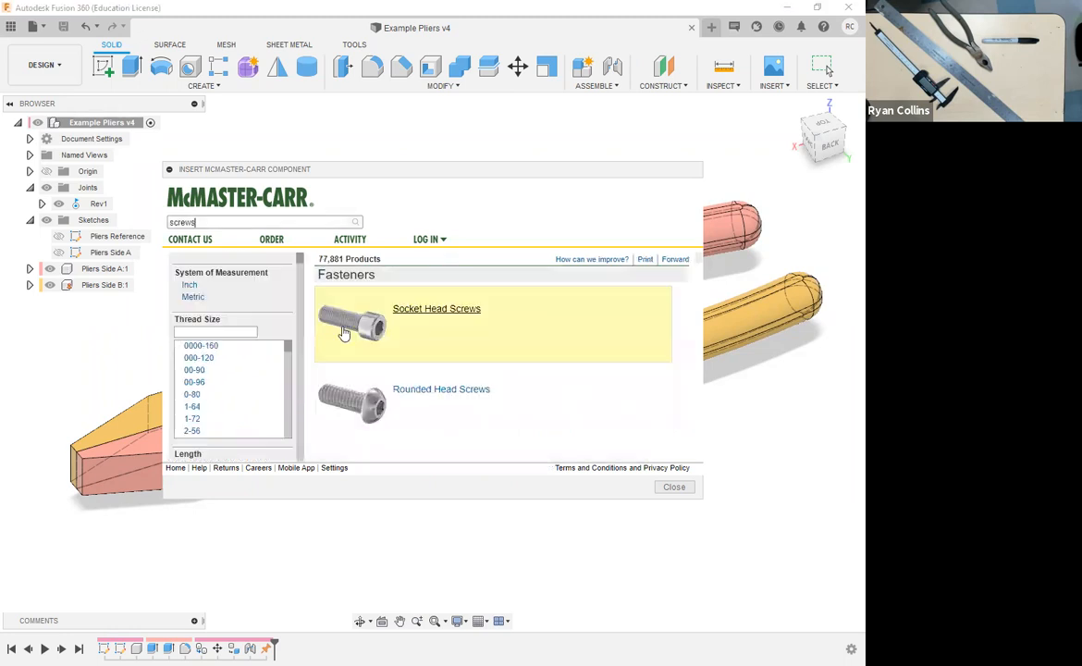
scroll(435, 379, down, 3)
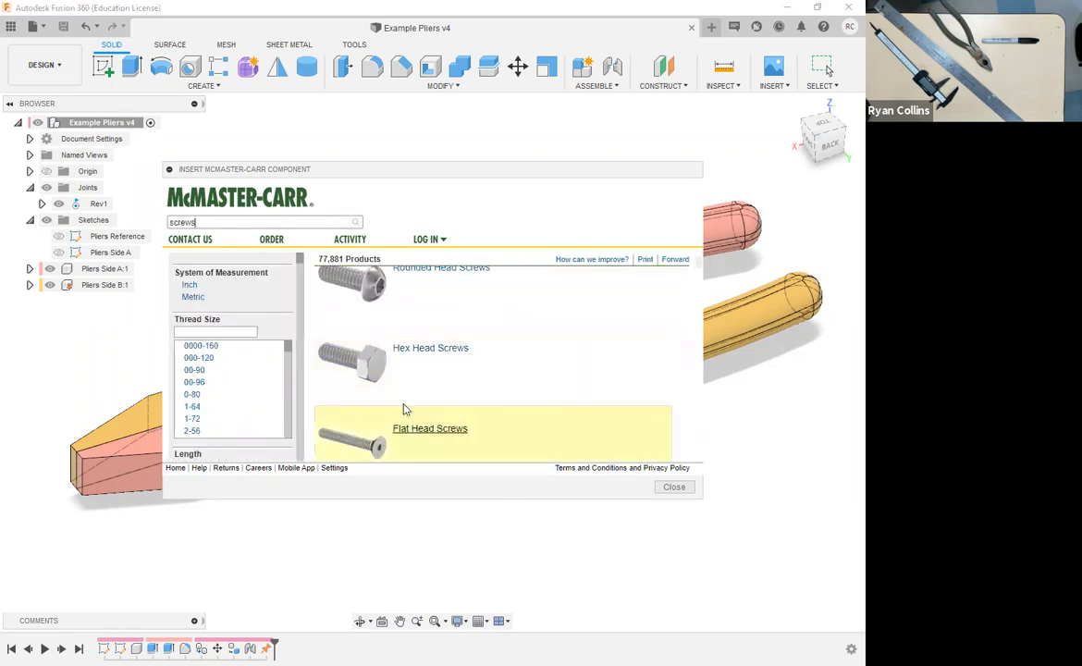
scroll(458, 407, up, 3)
scroll(452, 400, up, 2)
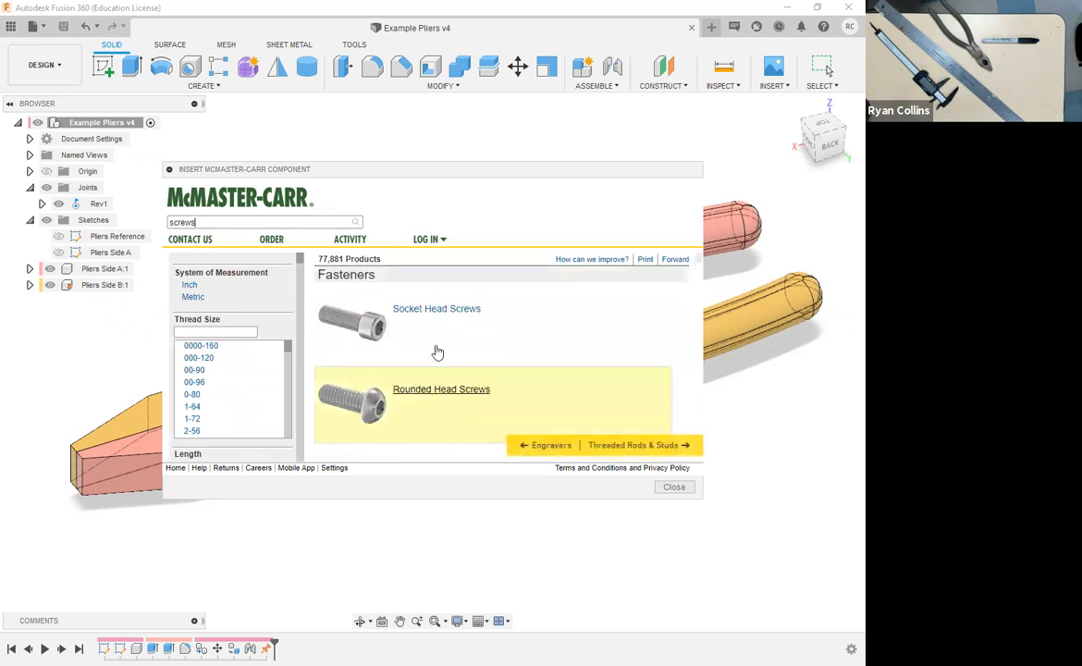
click(407, 395)
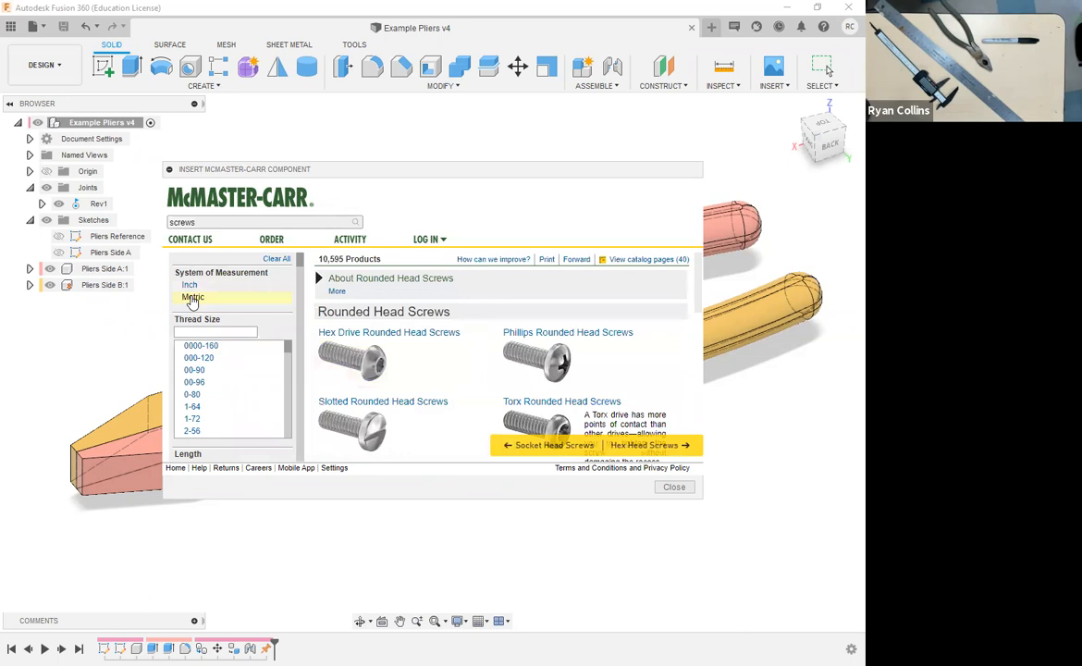
- Filter the rounded head screws to metric, thread size M12 and length 18 mm
click(190, 296)
scroll(222, 388, down, 4)
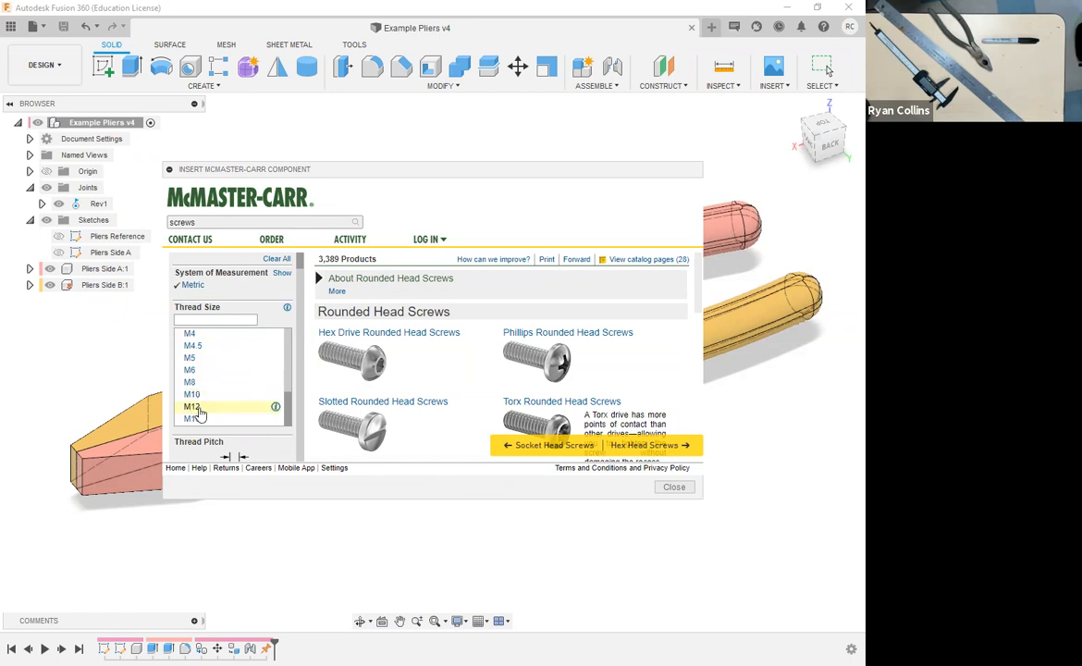
click(192, 407)
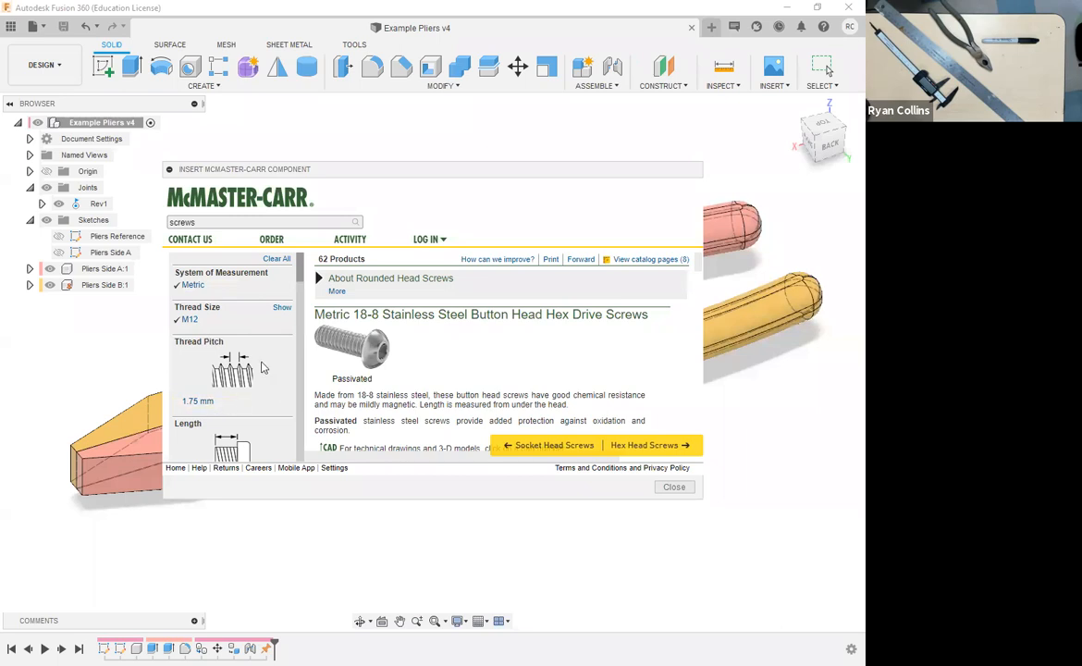
scroll(262, 361, down, 3)
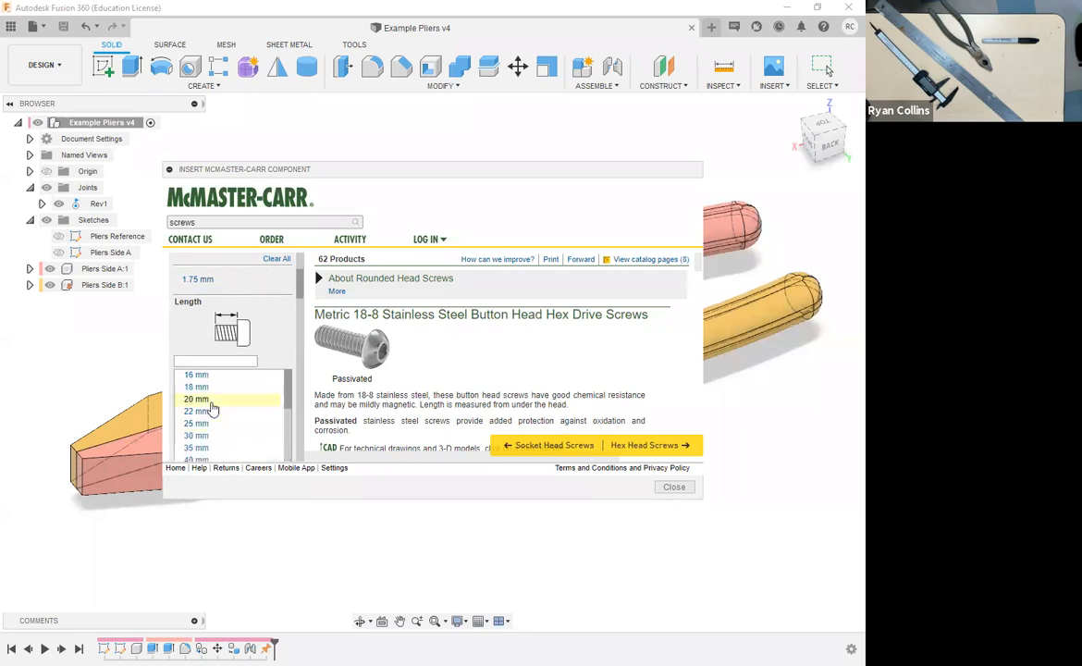
drag(354, 169, 562, 130)
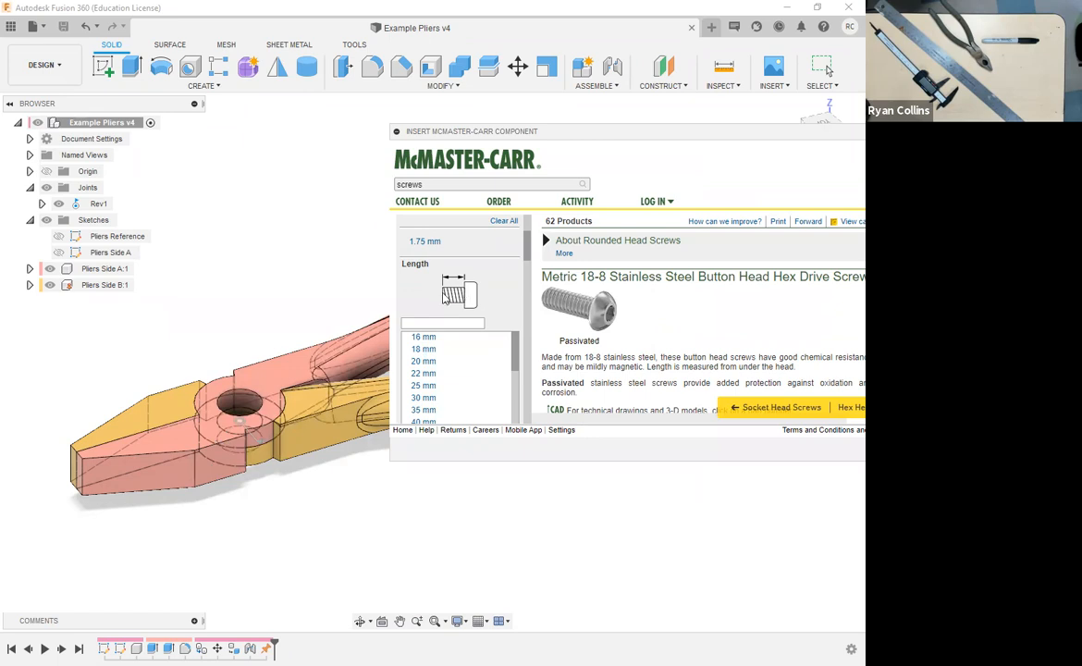
click(434, 353)
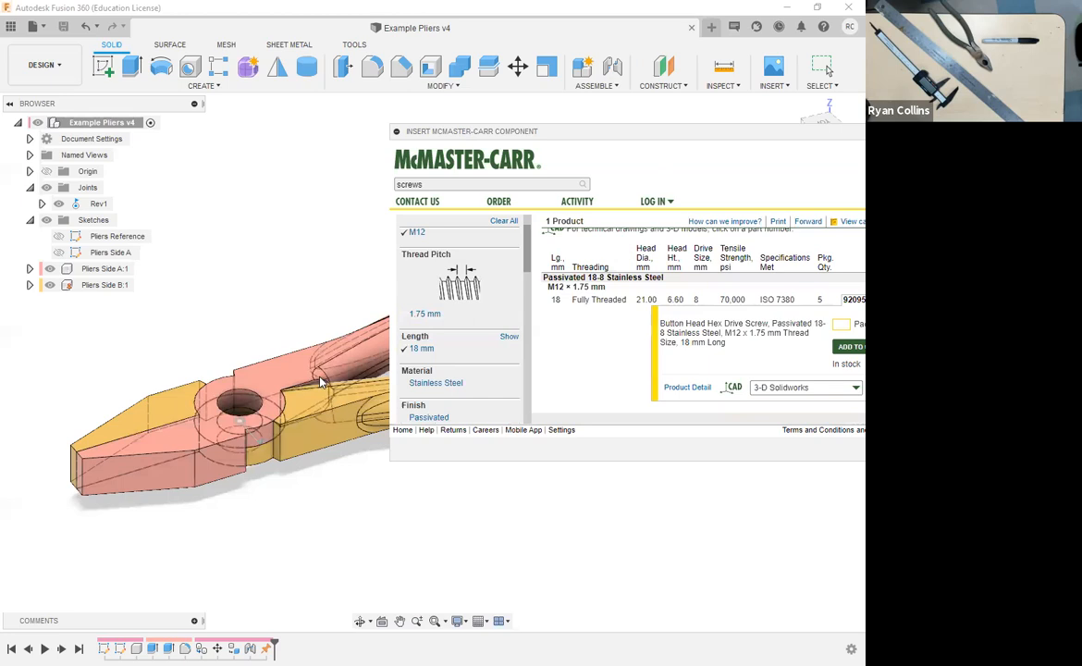
- Insert the M12 x 1.75 mm, 18 mm long button head hex drive screw as a 3-D STEP model
drag(655, 137, 447, 134)
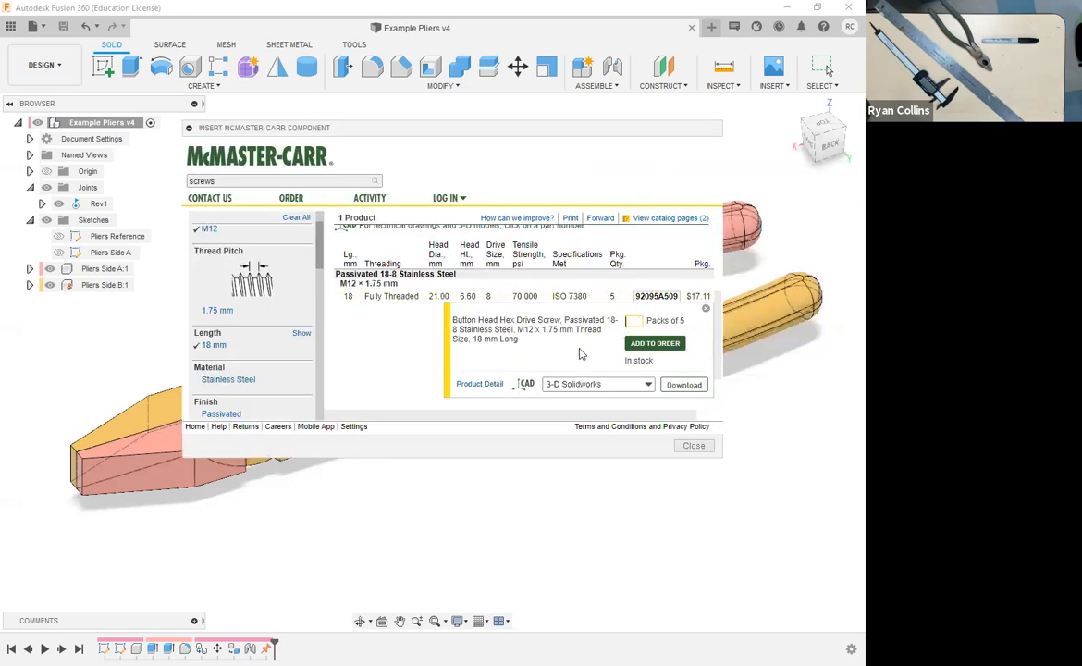
click(624, 382)
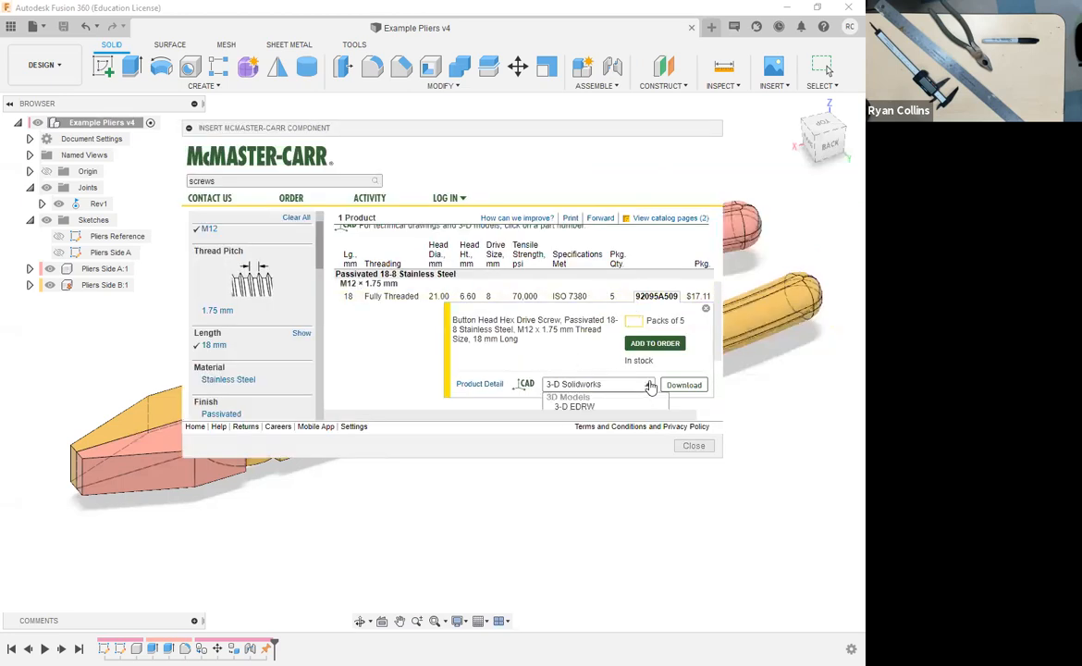
scroll(589, 359, down, 2)
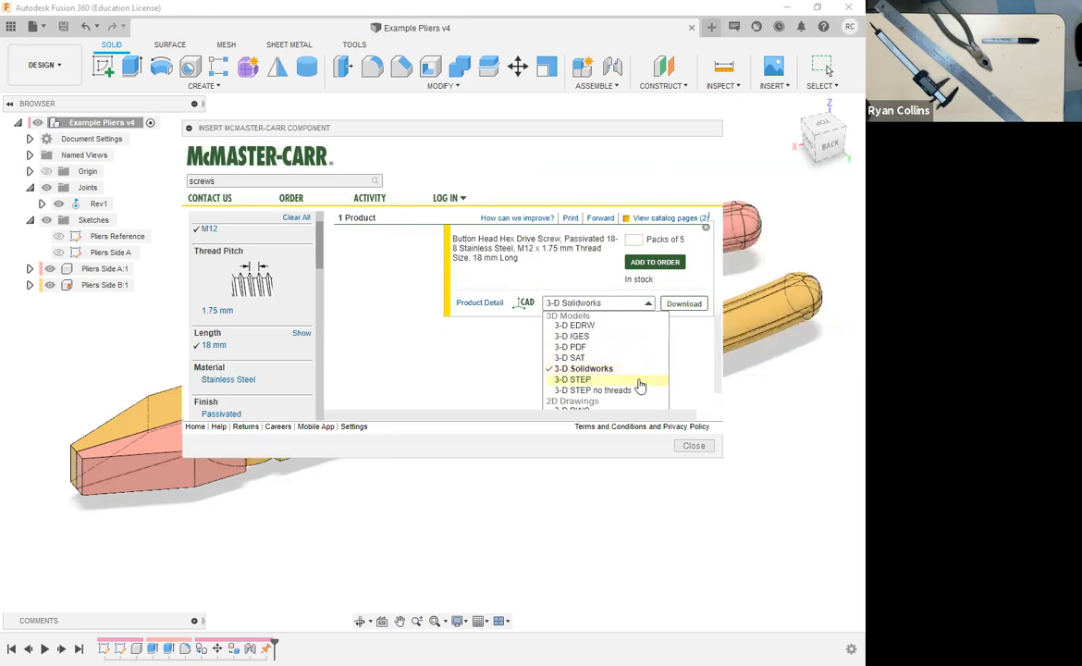
click(568, 379)
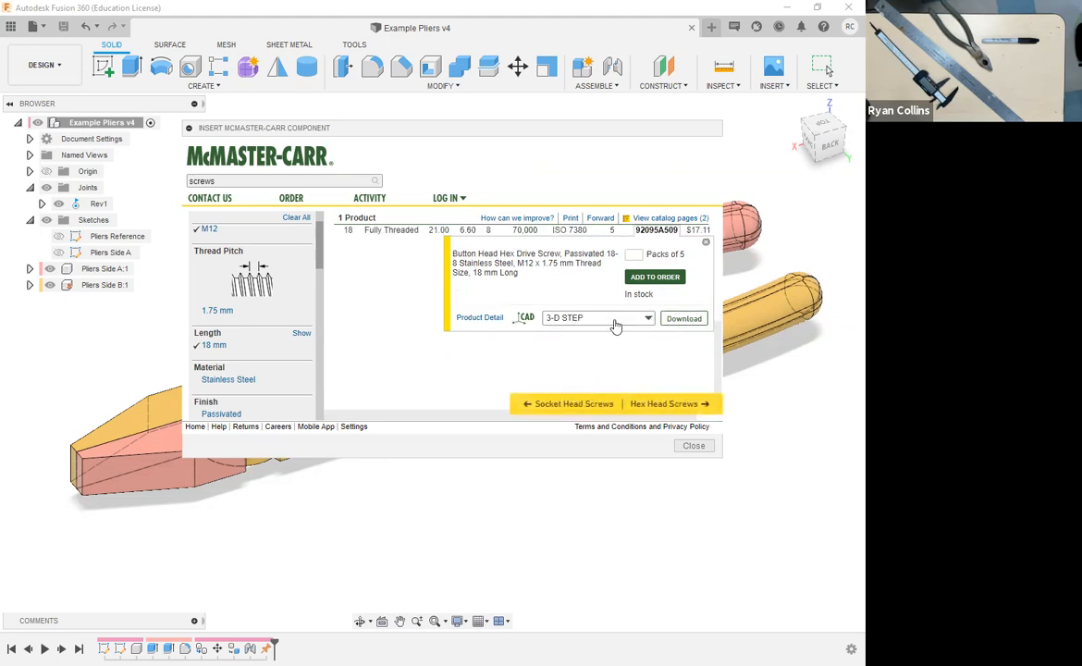
click(682, 323)
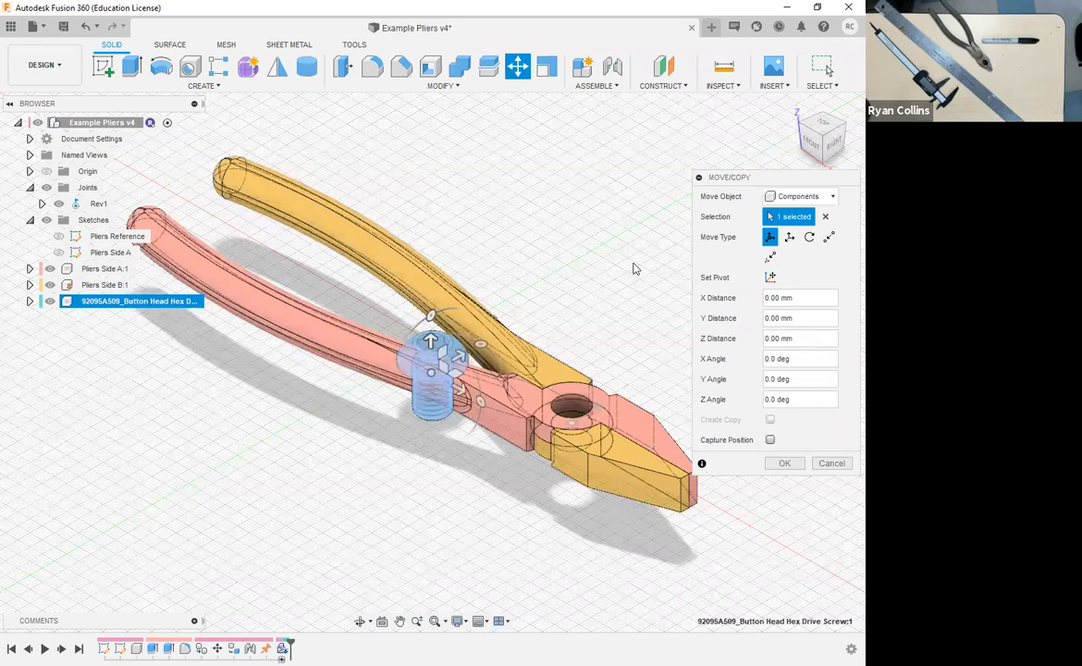
- Move the inserted screw -90 mm along Y, clear of the pliers, and capture its position
shift+middle_drag(608, 239, 376, 429)
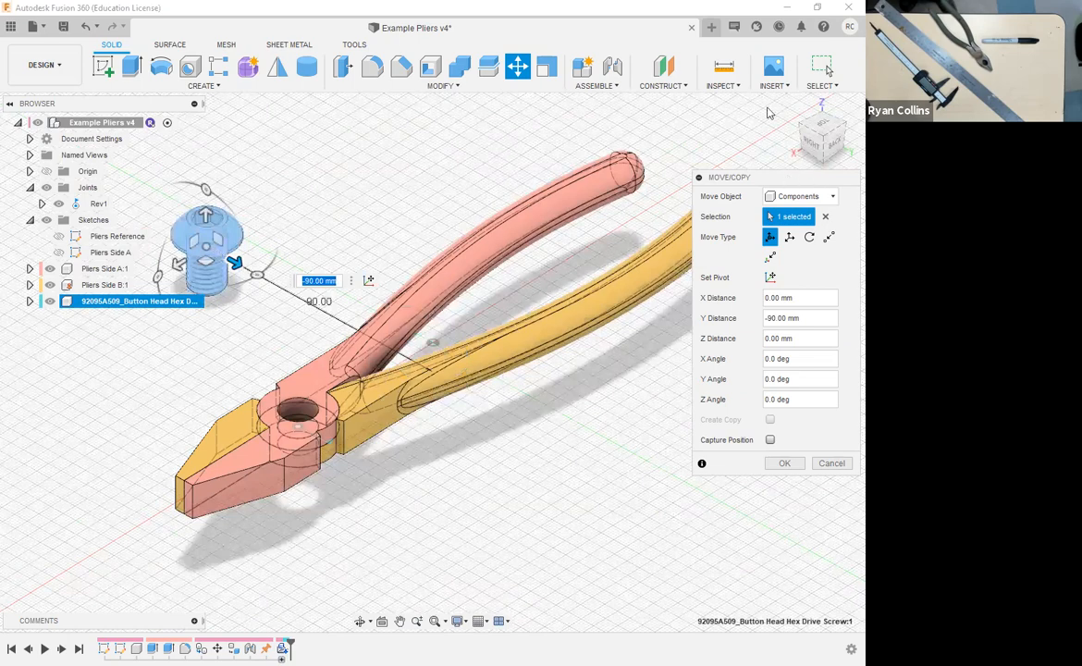
drag(749, 377, 686, 219)
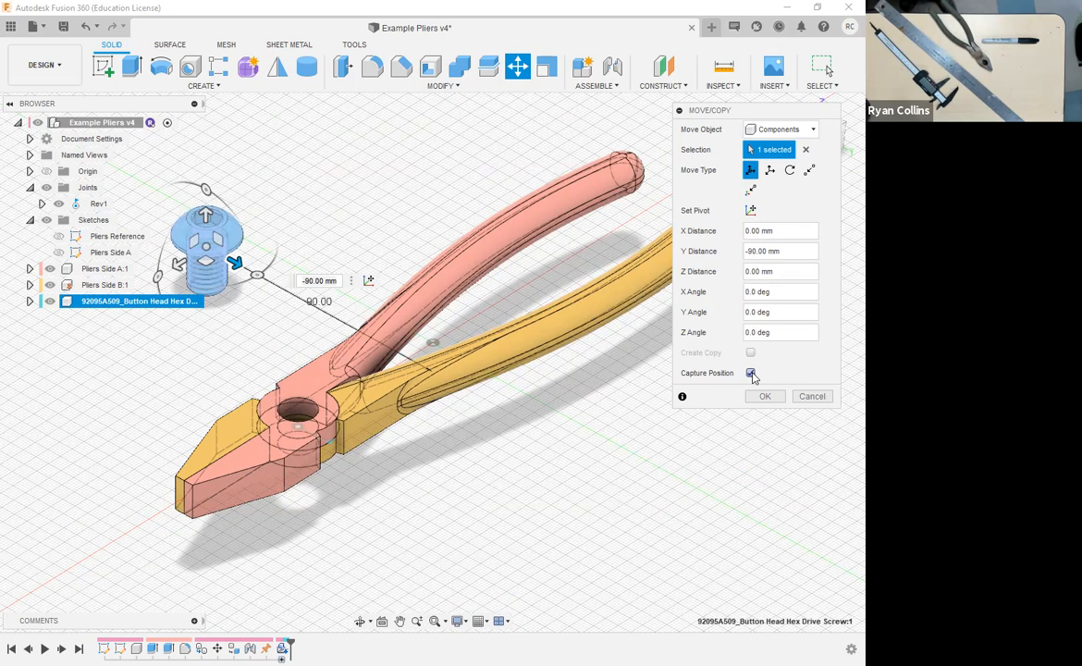
click(766, 396)
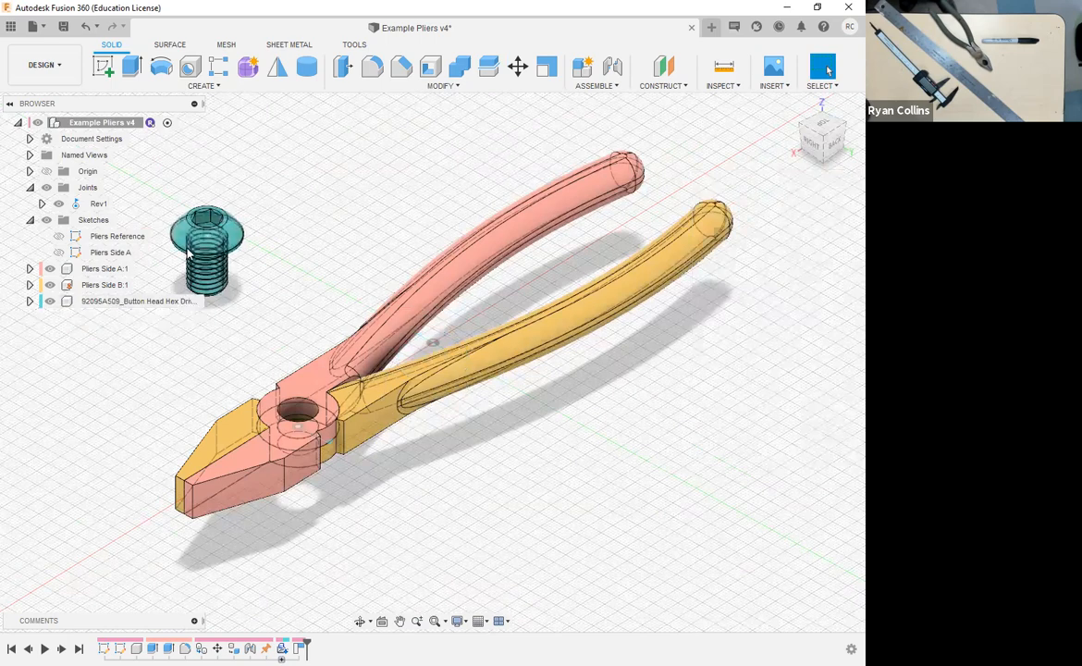
- Start inserting another McMaster-Carr component and filter the nuts to metric with thread size M12
click(775, 88)
click(740, 175)
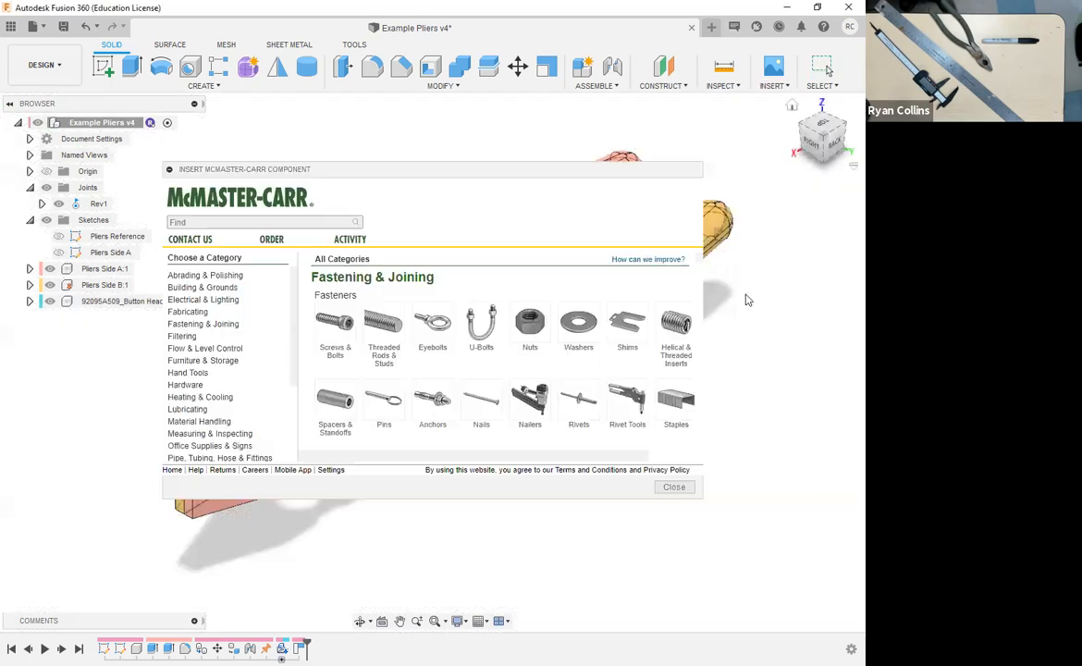
click(530, 325)
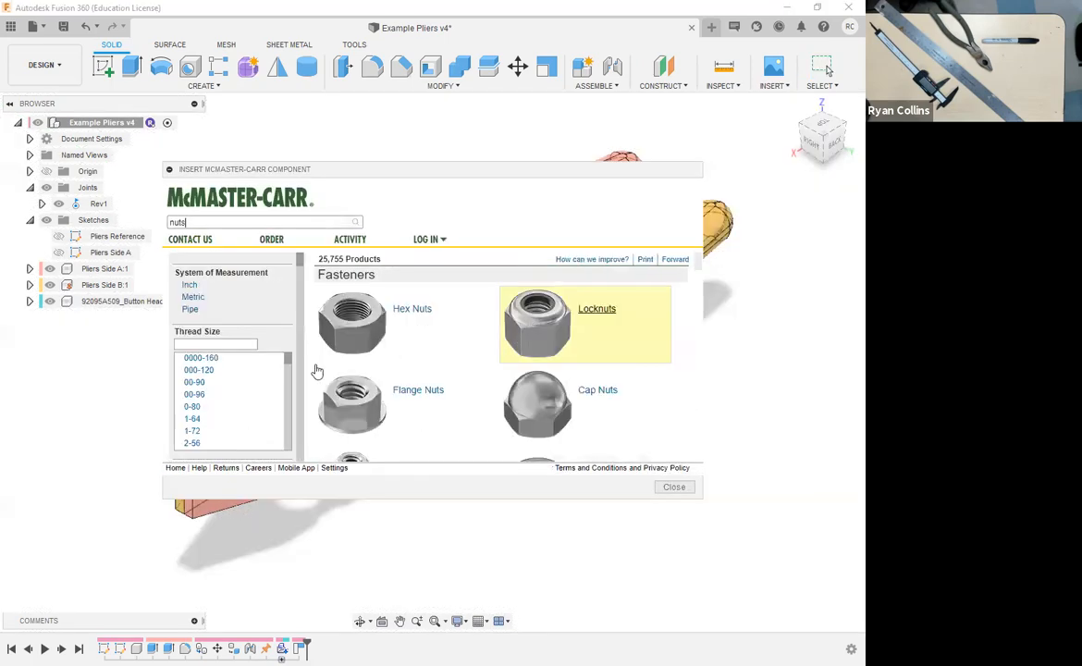
click(193, 298)
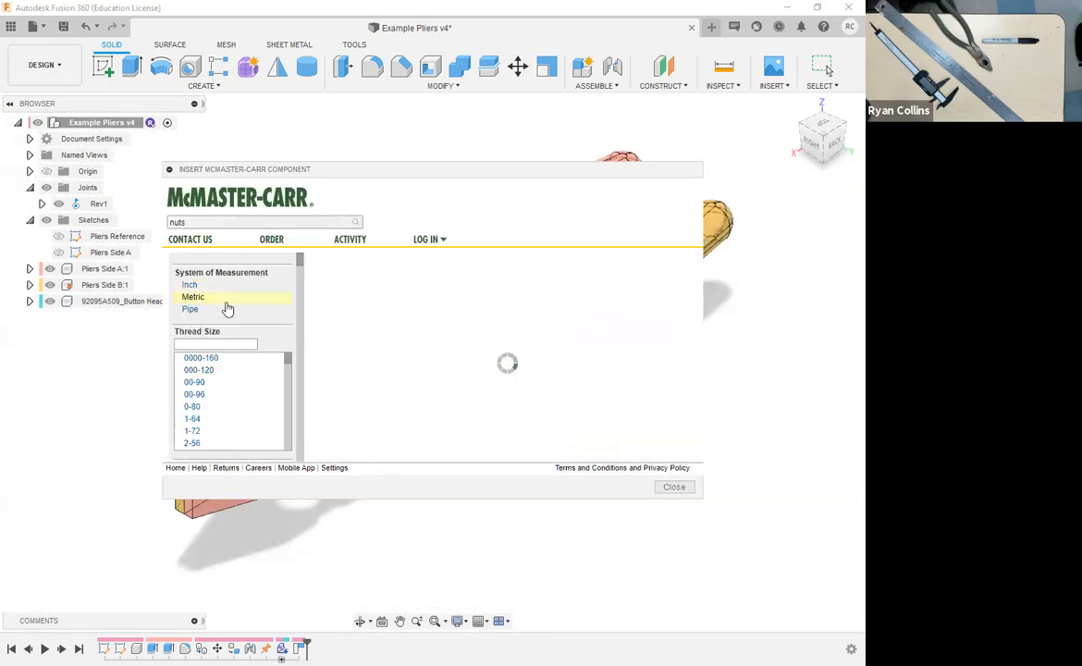
scroll(231, 402, down, 3)
scroll(227, 400, down, 2)
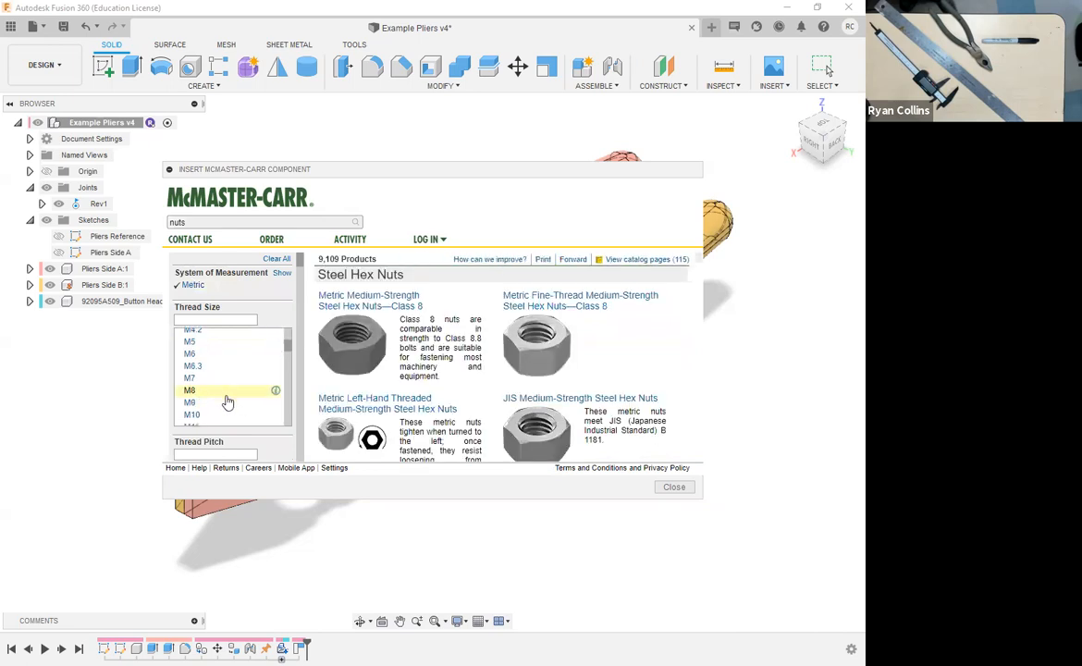
click(200, 401)
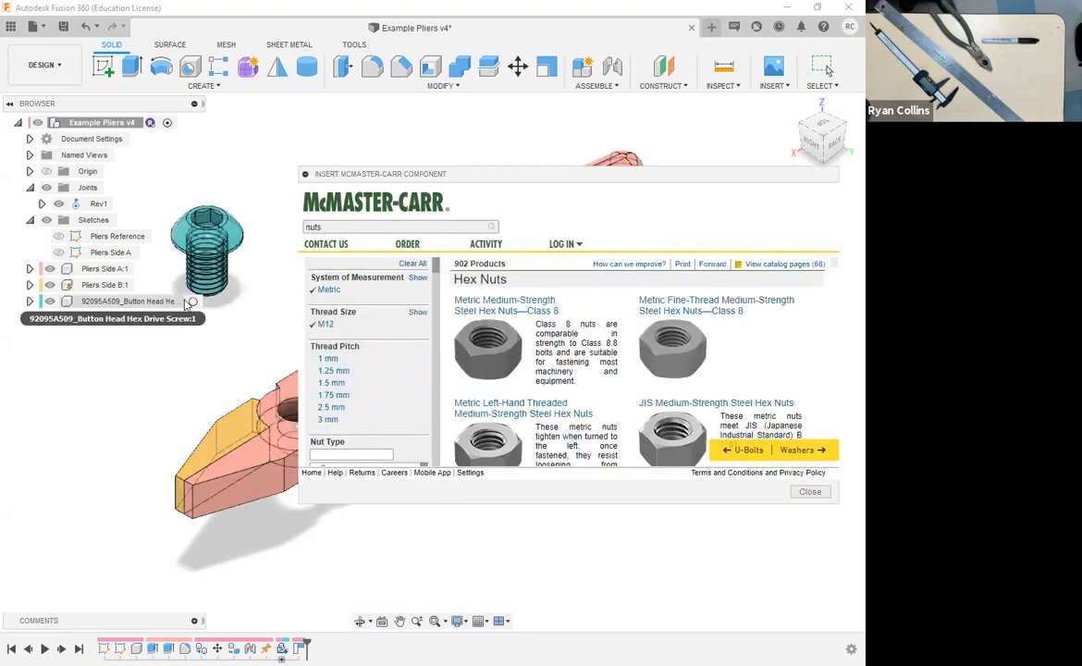
- Narrow the nuts to 1.75 mm thread pitch and titanium, and insert the titanium hex nut as a 3-D STEP model
click(335, 396)
scroll(416, 398, down, 2)
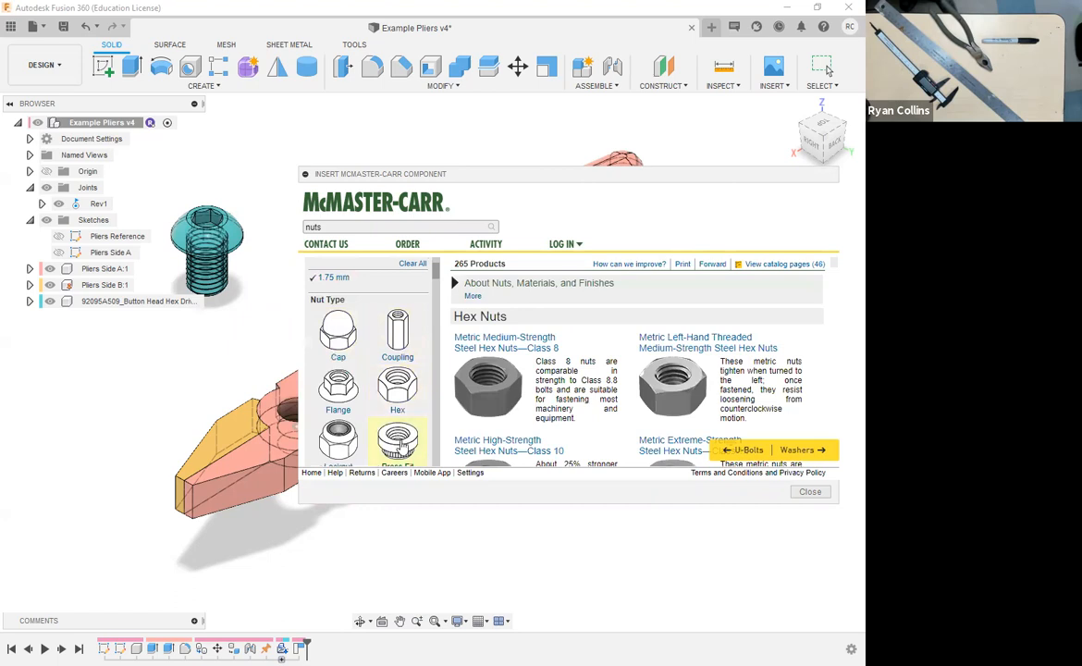
scroll(395, 398, down, 2)
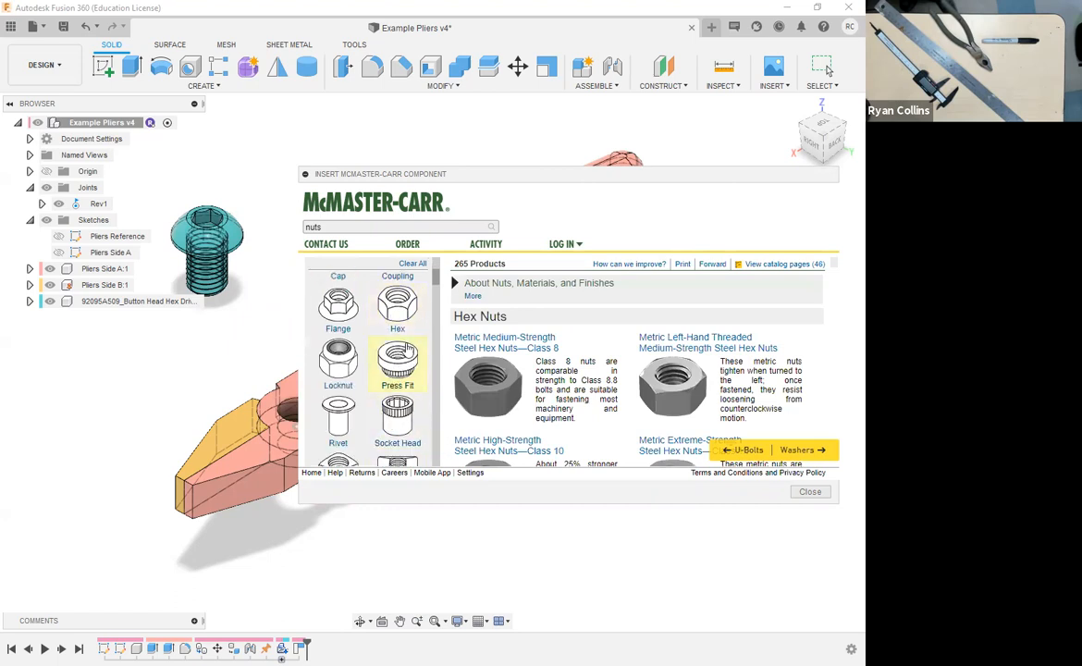
scroll(359, 440, down, 2)
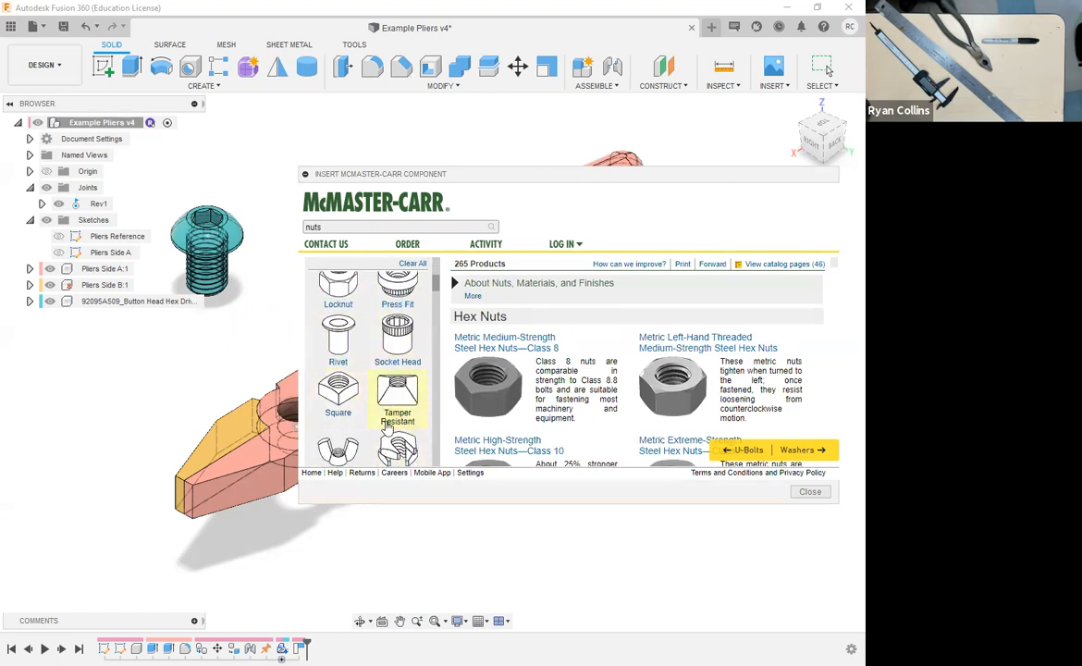
scroll(338, 400, down, 2)
scroll(349, 374, up, 6)
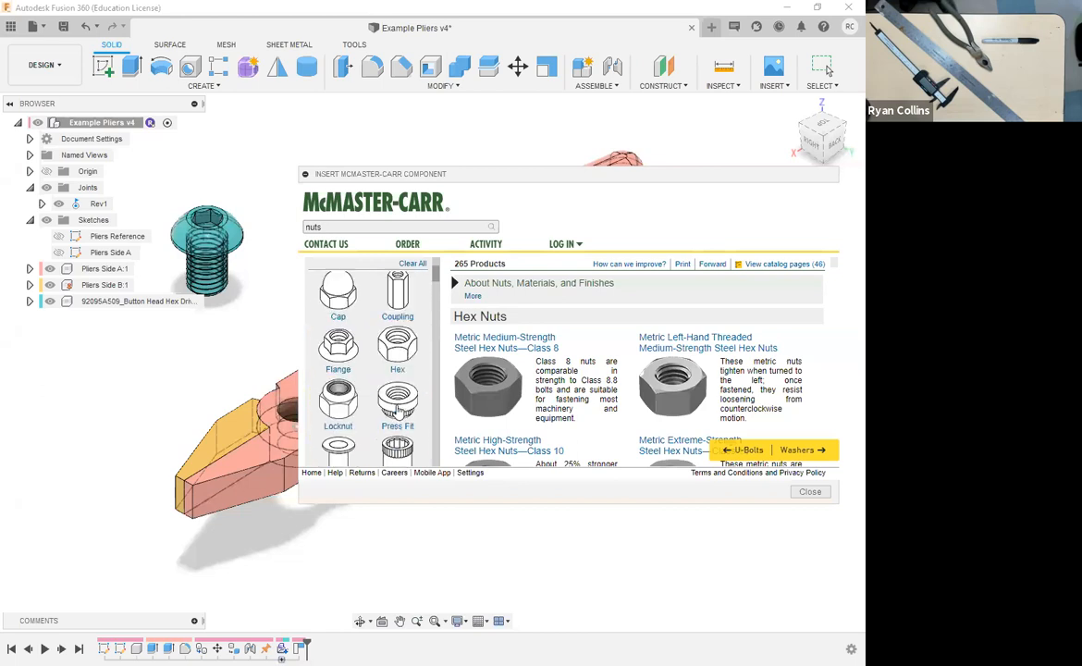
scroll(351, 371, up, 3)
scroll(338, 380, down, 3)
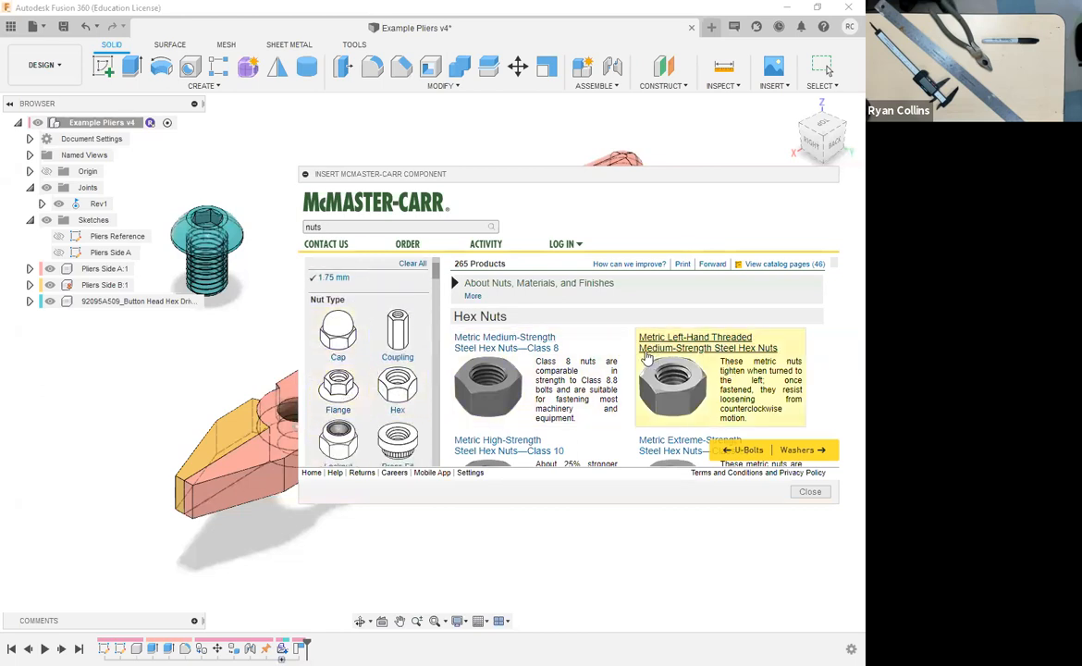
scroll(346, 388, down, 1)
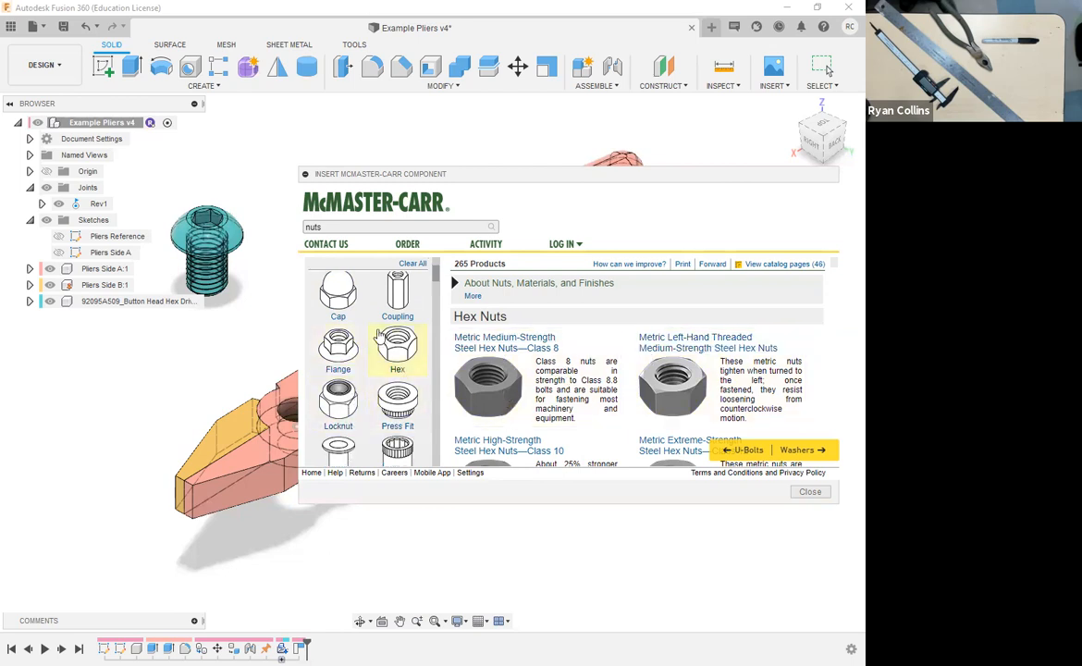
scroll(374, 349, up, 2)
scroll(359, 364, down, 5)
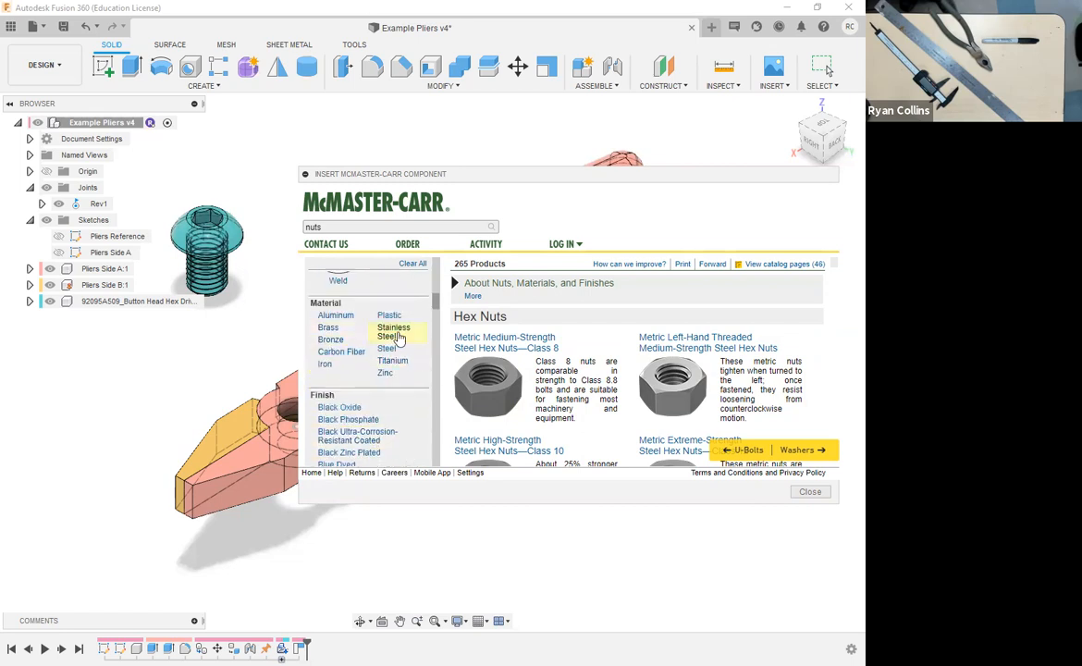
click(396, 361)
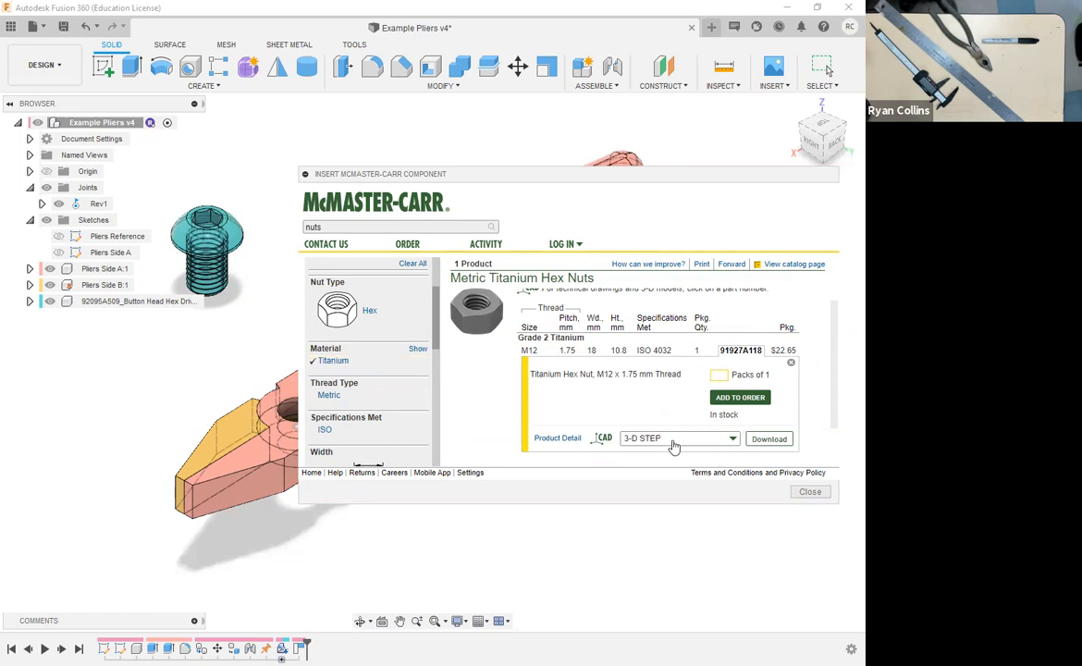
click(769, 440)
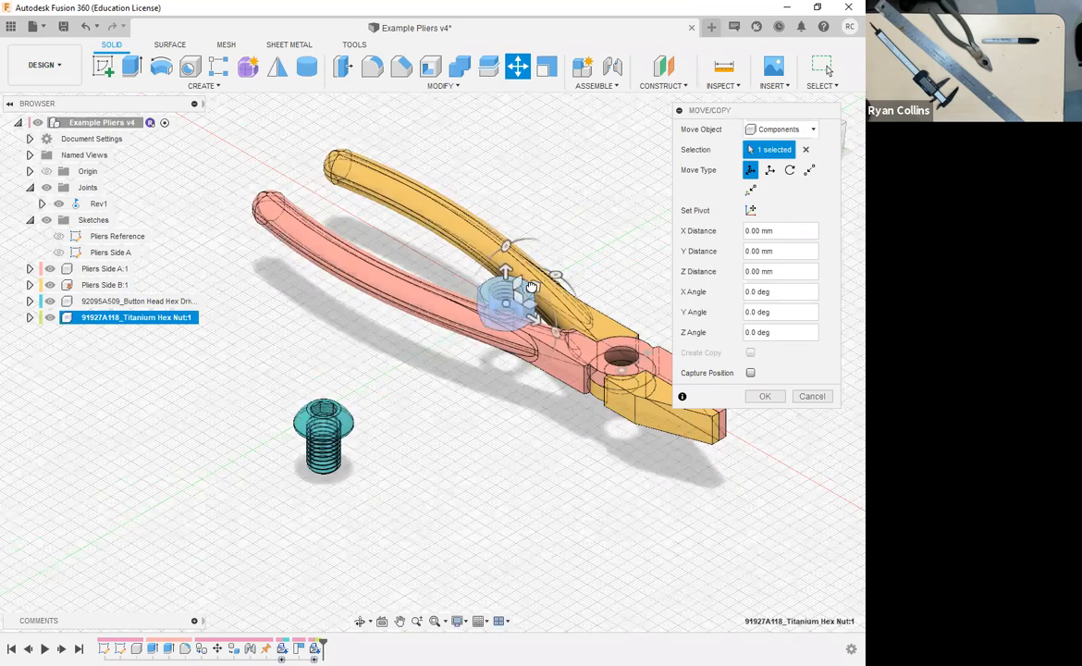
- Move the titanium hex nut -60 mm along Y, next to the screw, and capture its position
drag(407, 405, 372, 412)
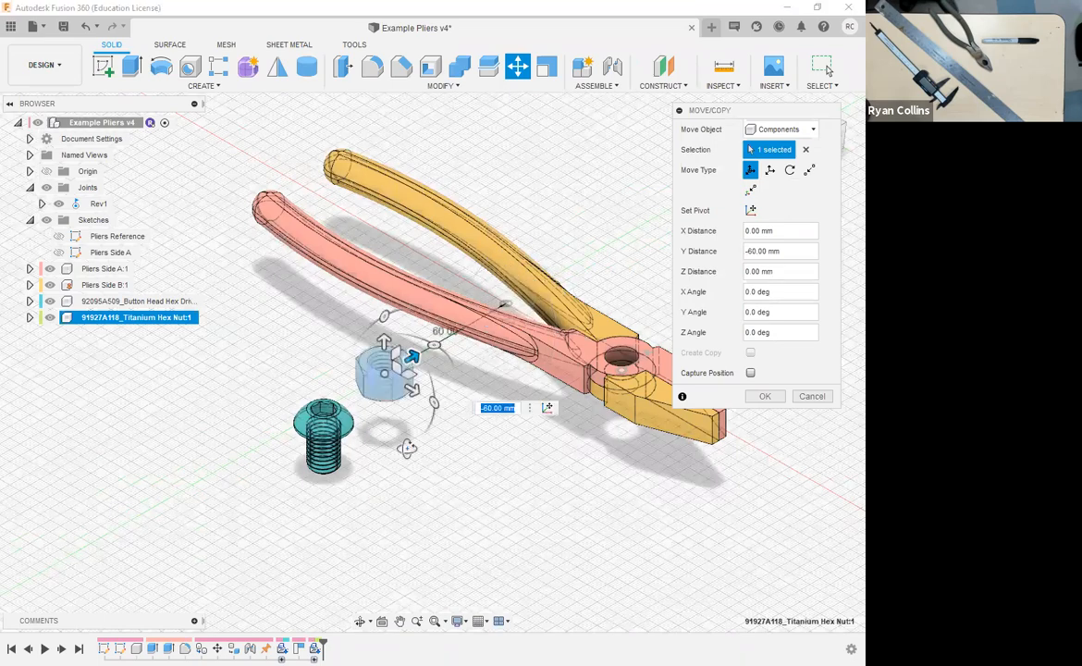
shift+middle_drag(383, 390, 389, 432)
click(751, 373)
key(Return)
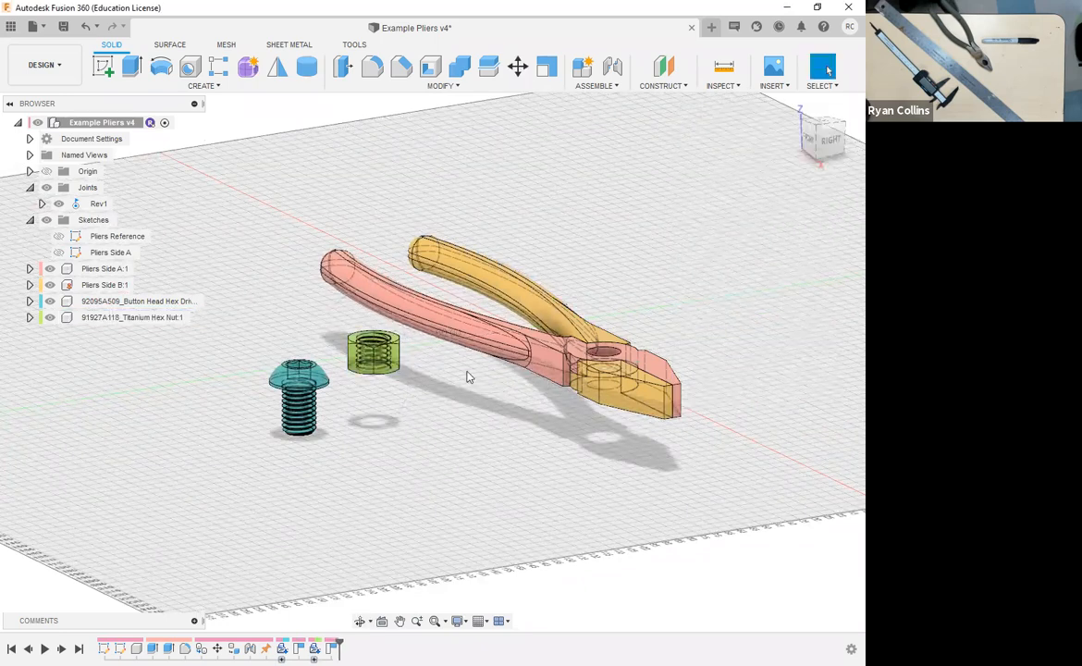
- Open the joint limits of Rev1 and animate the pliers' opening motion, keeping the limits as they are
shift+middle_drag(650, 278, 456, 245)
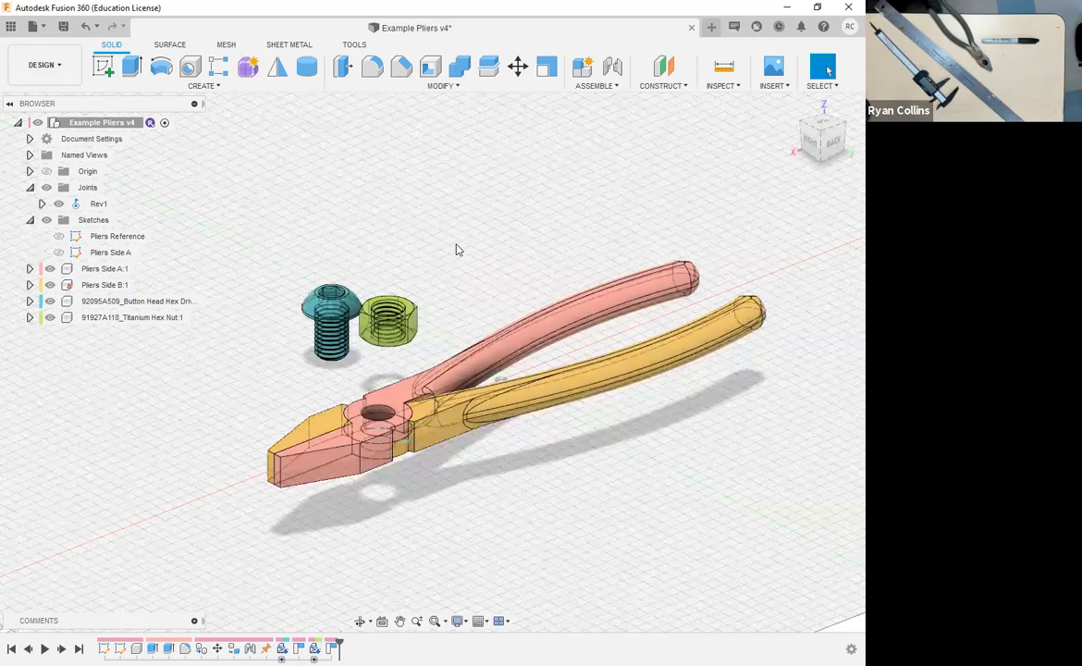
click(97, 203)
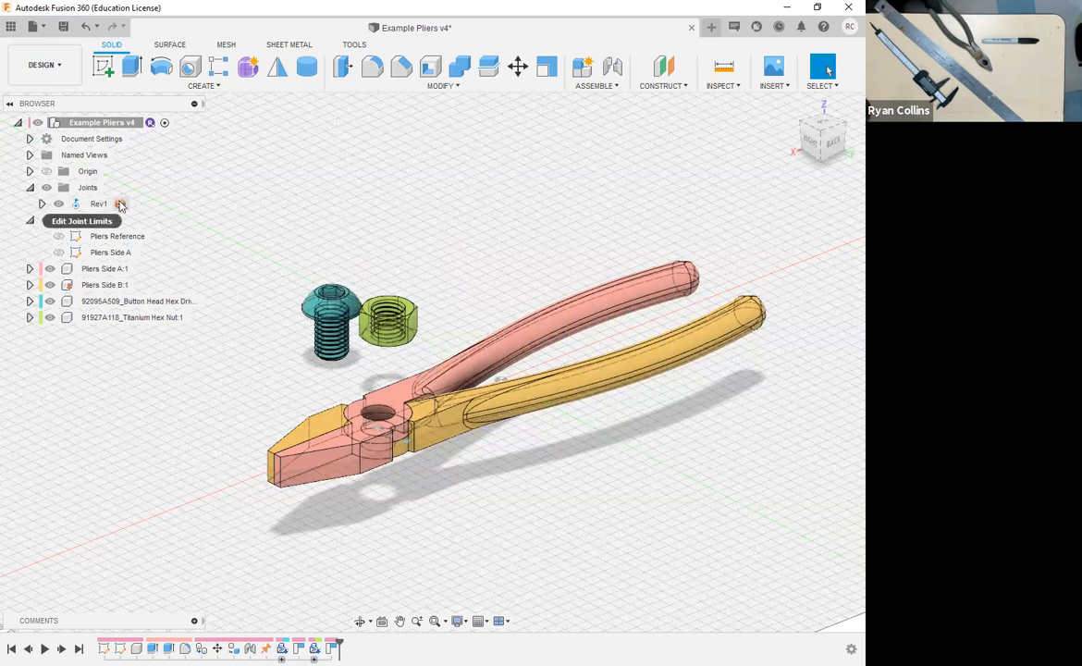
click(727, 271)
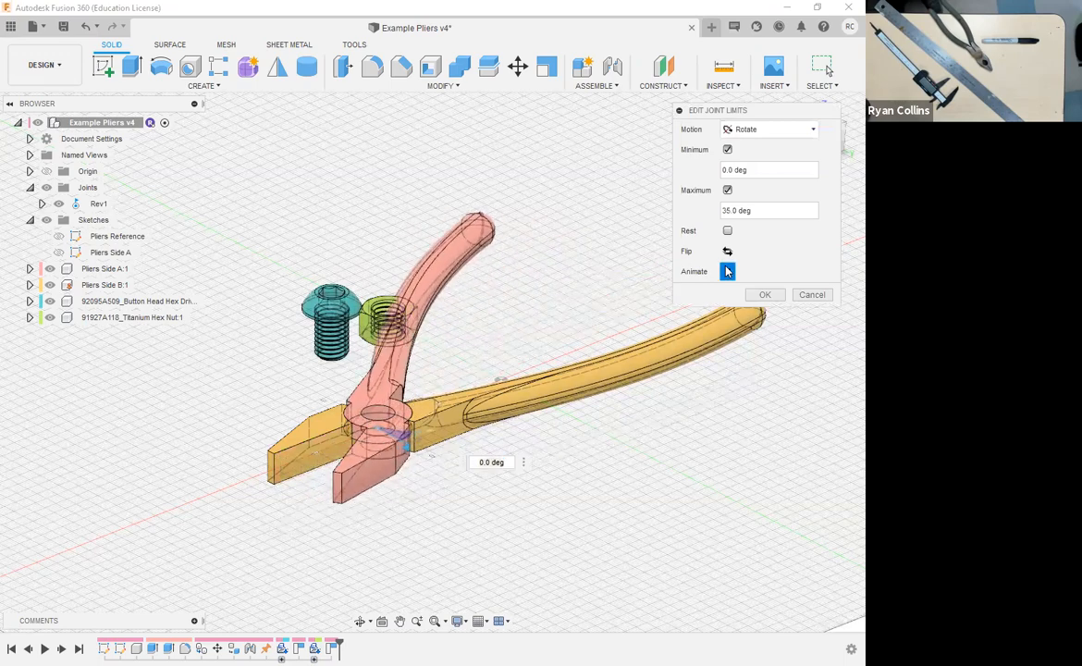
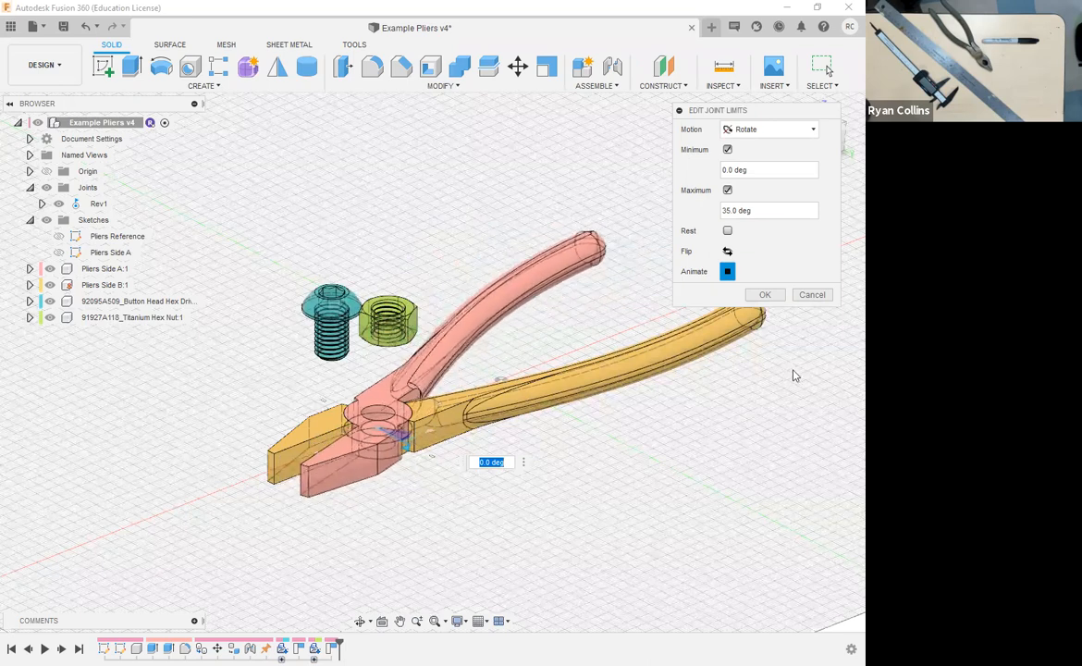
click(764, 295)
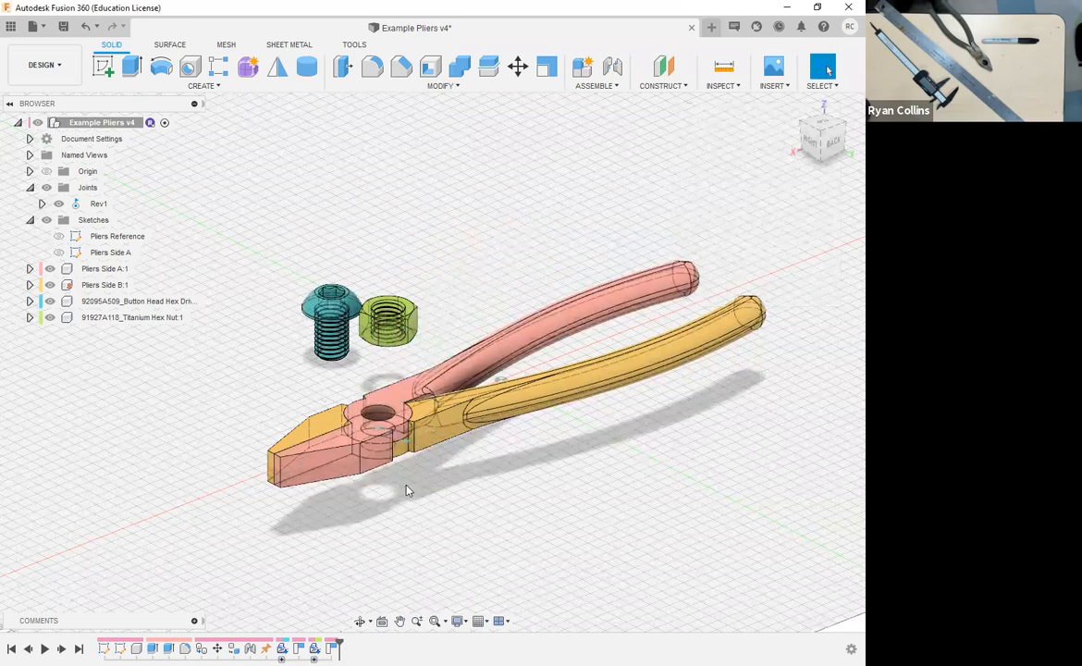
- Start a joint and snap its first component to the centre of the titanium hex nut's end face
shift+middle_drag(440, 444, 383, 365)
shift+middle_drag(601, 205, 597, 235)
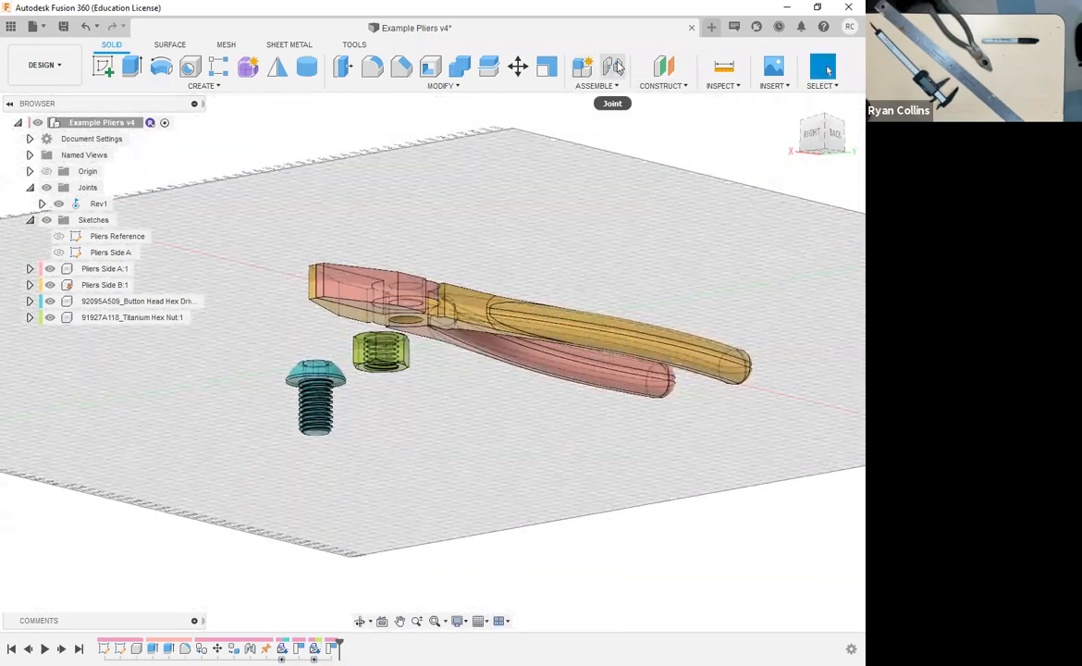
click(616, 66)
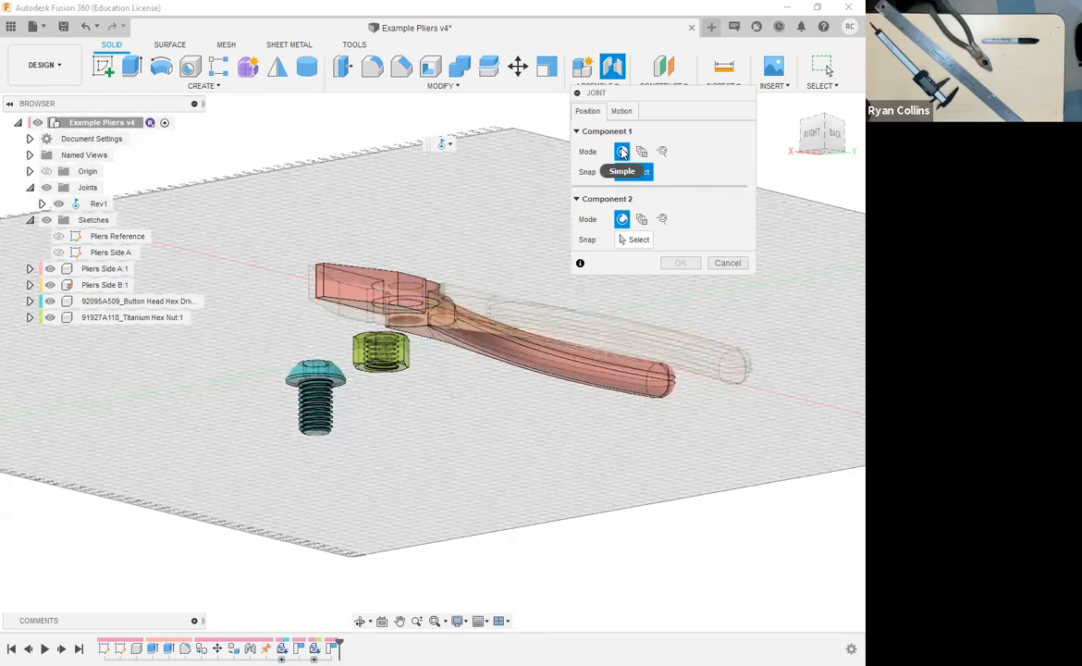
shift+middle_drag(440, 379, 435, 352)
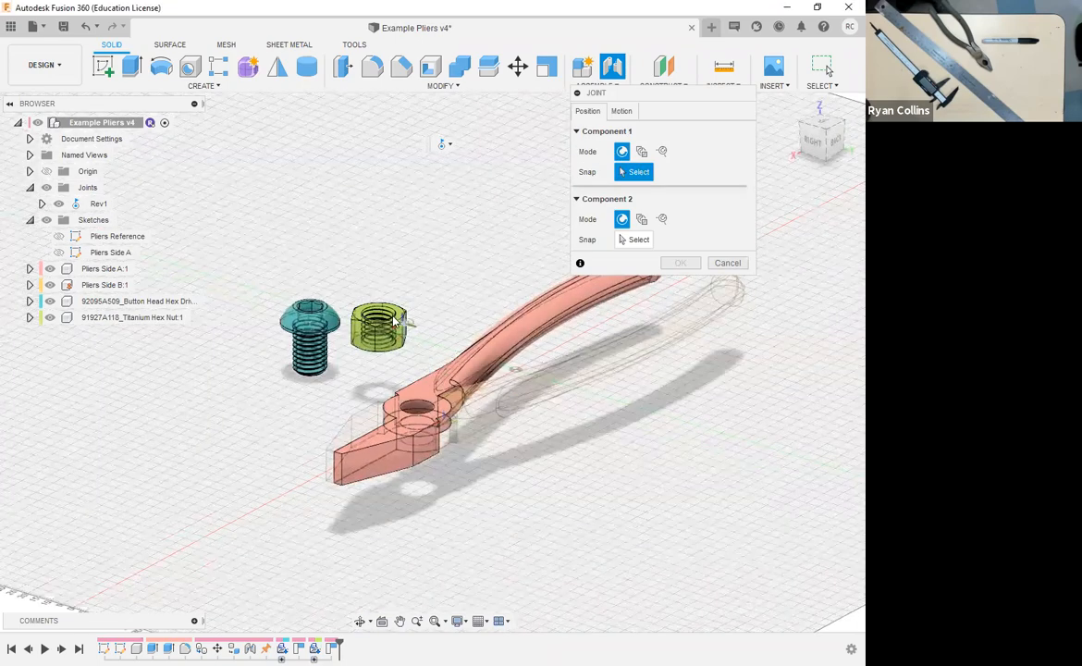
scroll(430, 345, up, 5)
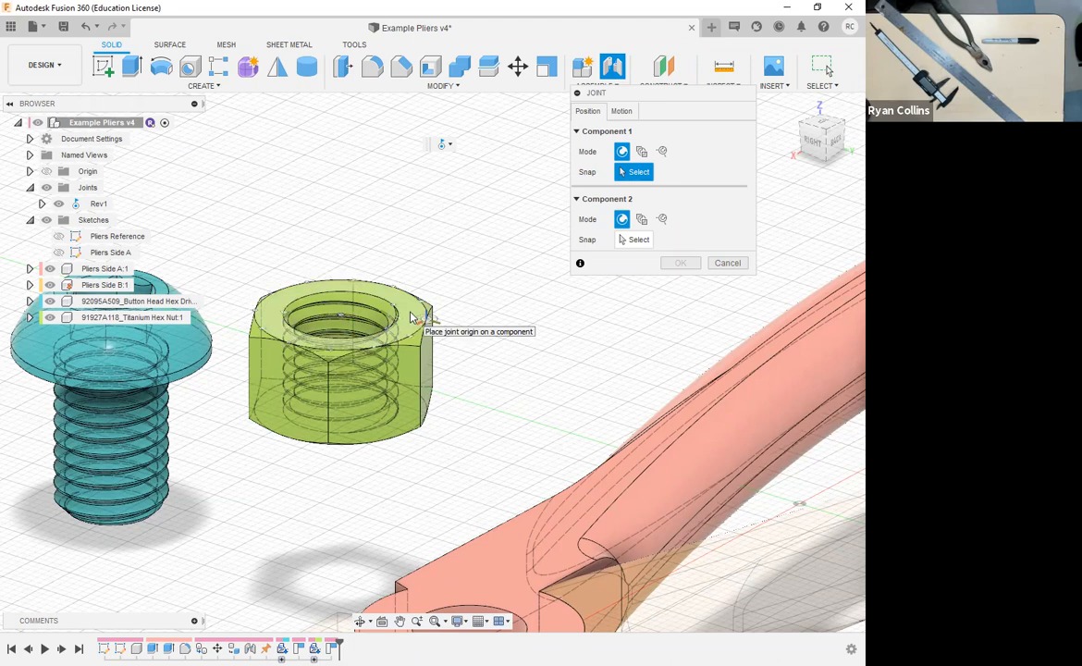
scroll(399, 319, up, 3)
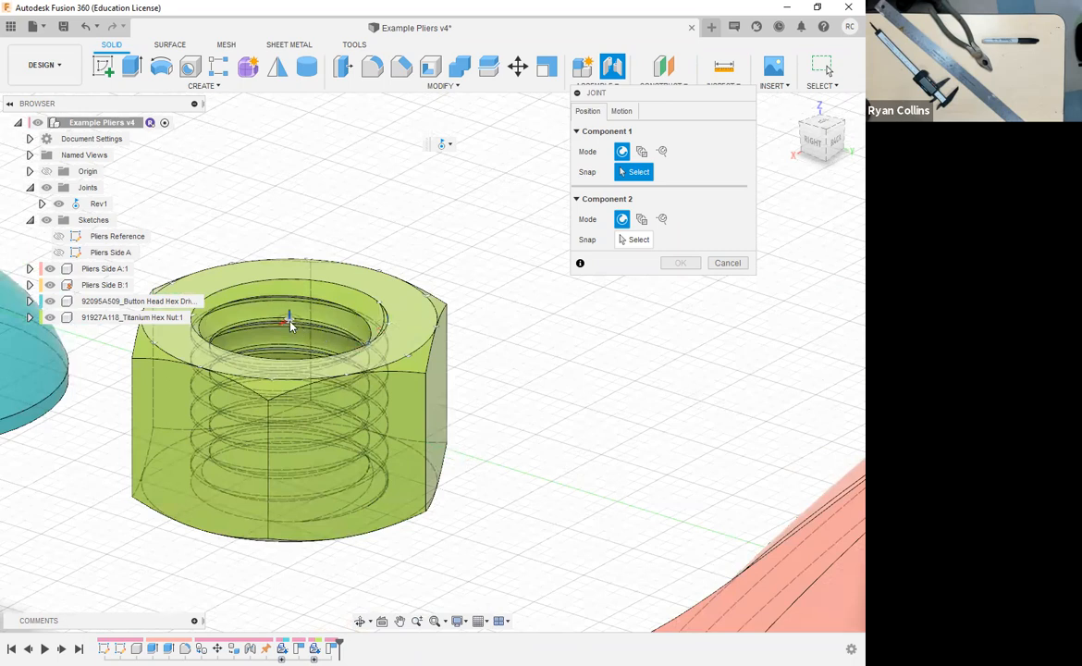
click(467, 442)
- Snap the joint's second component to the pivot hole centre on the underside of Pliers Side B
scroll(467, 436, down, 3)
shift+middle_drag(465, 435, 493, 452)
scroll(493, 452, up, 3)
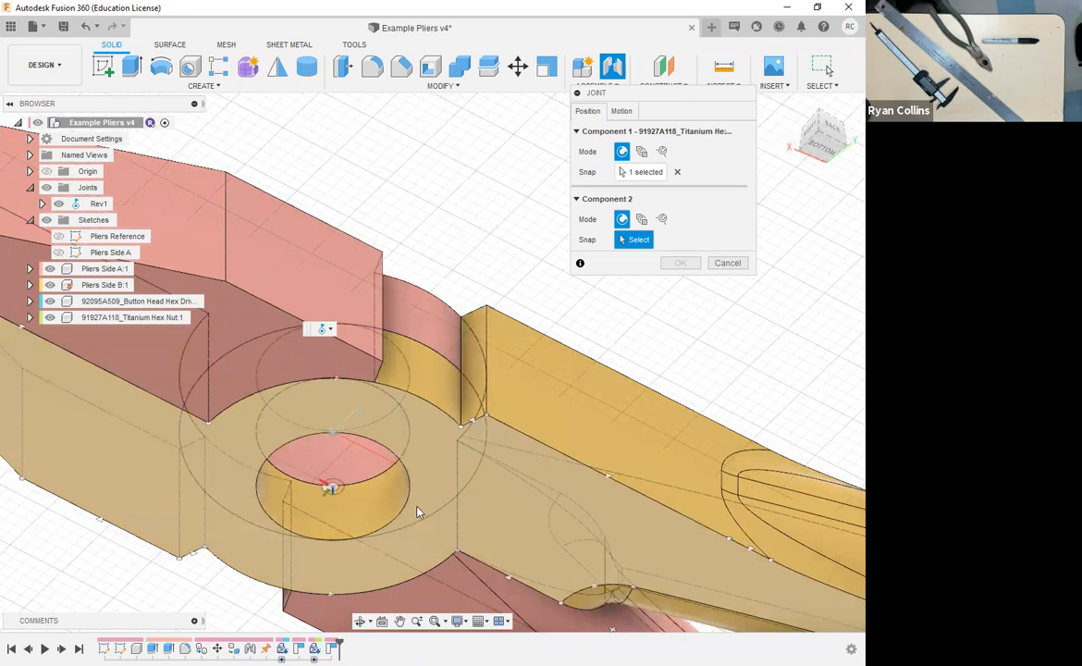
click(415, 466)
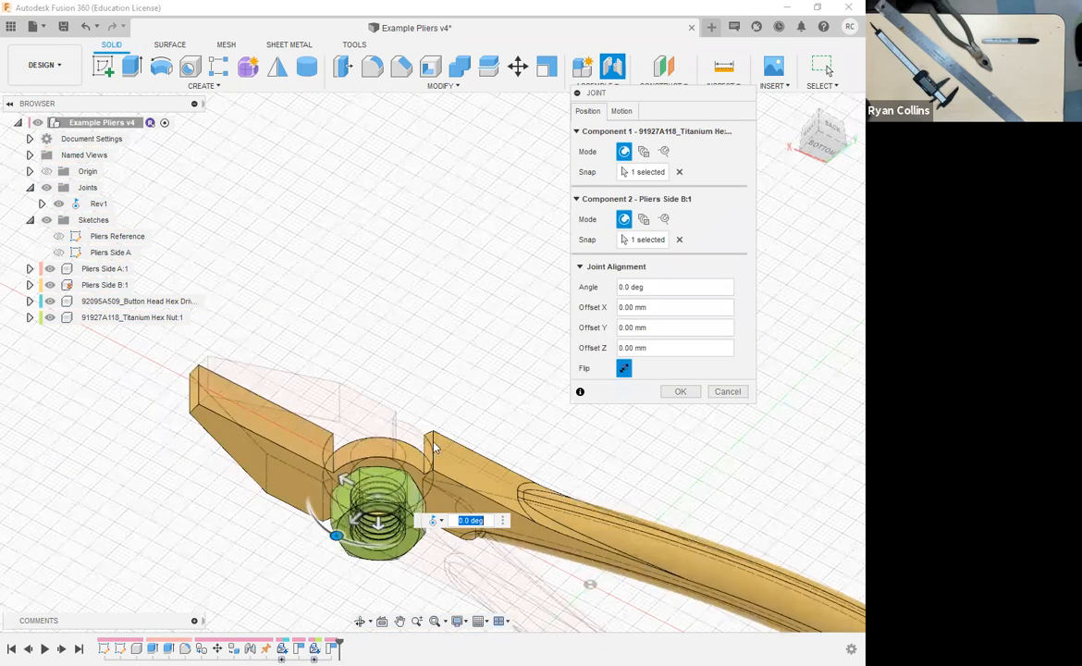
- Preview the nut joint's rotation about Z, change the joint type to rigid, and create the joint
click(622, 111)
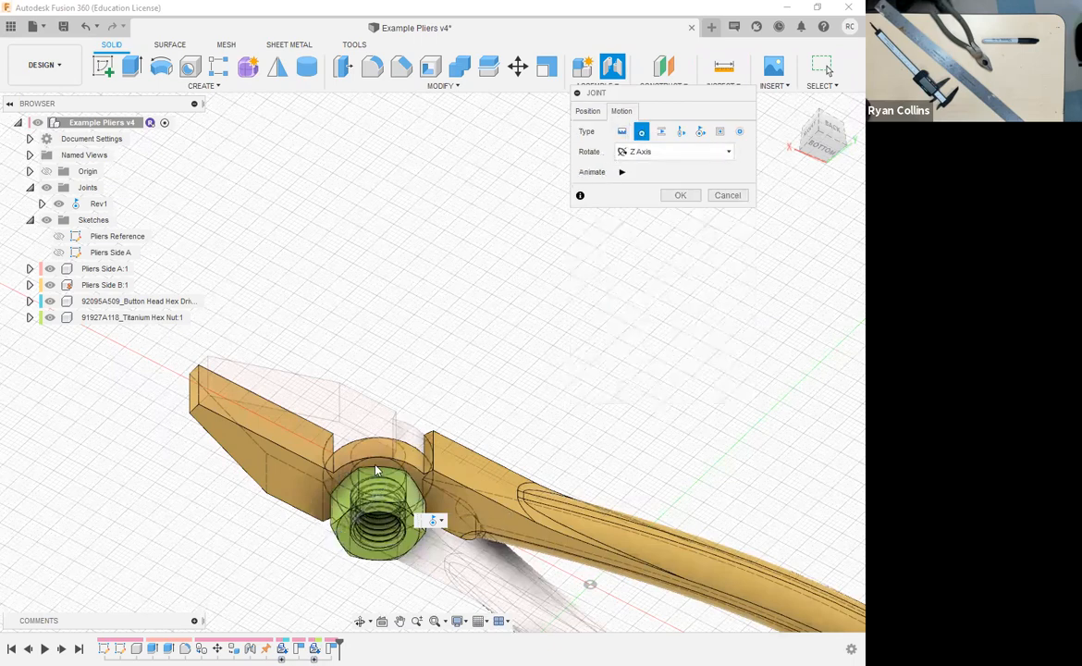
click(622, 173)
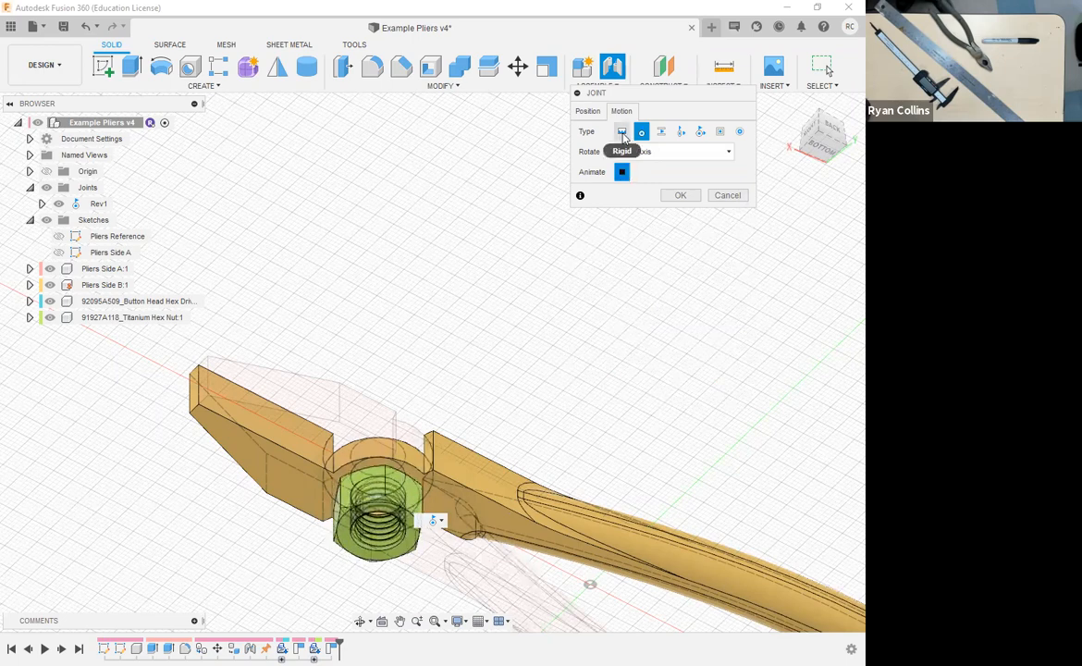
shift+middle_drag(427, 335, 460, 375)
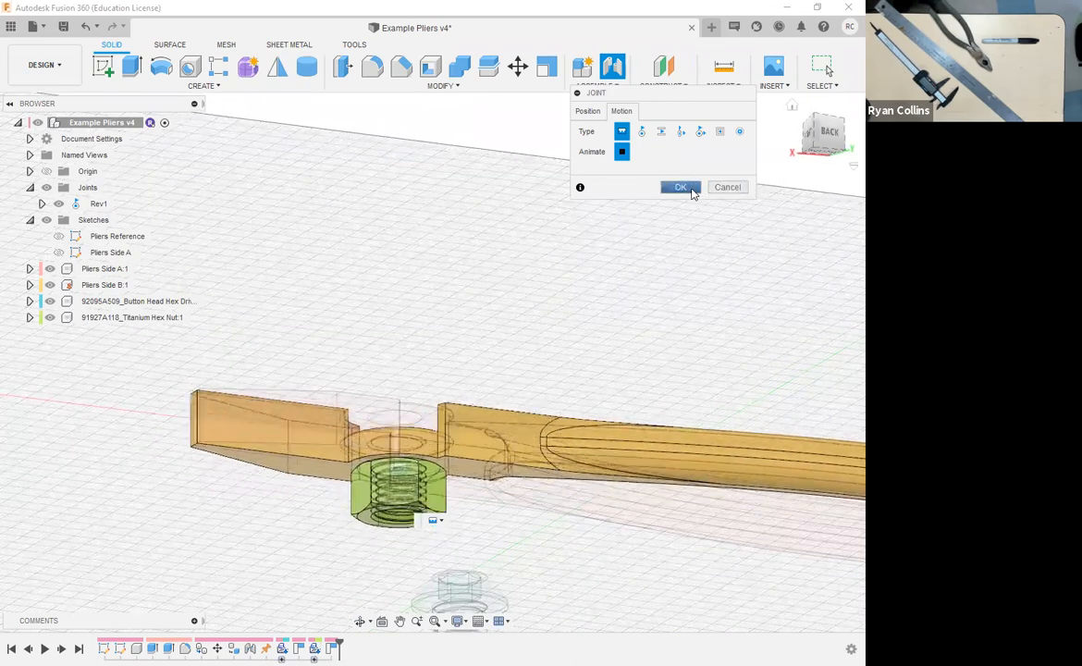
click(682, 188)
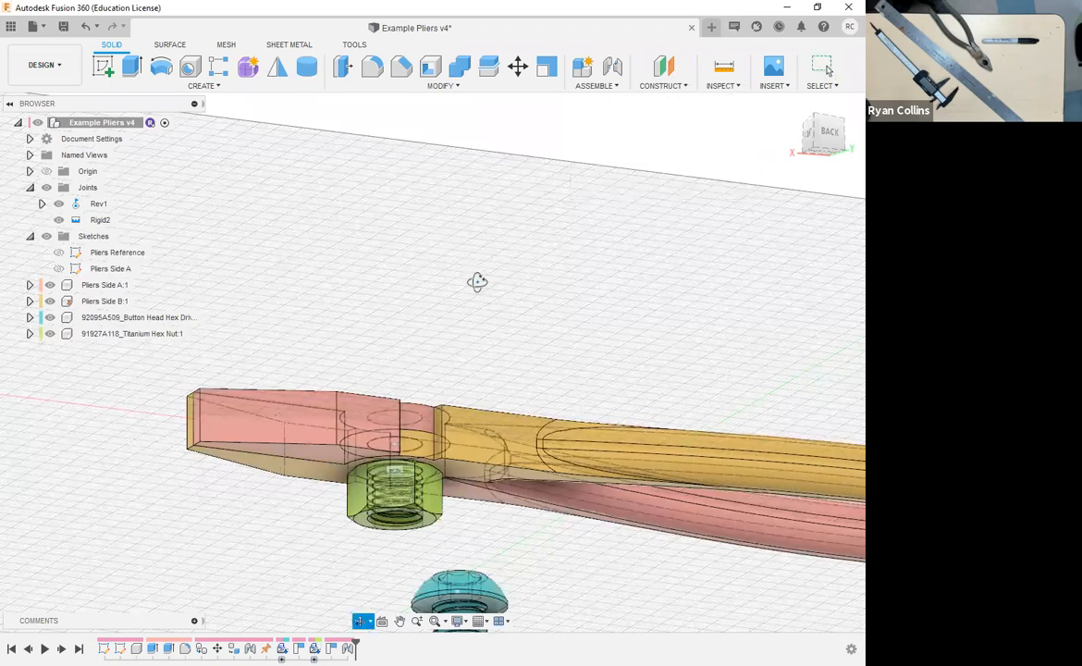
- Start another joint and snap its first component to the shank centre beneath the button head screw's head
key(F6)
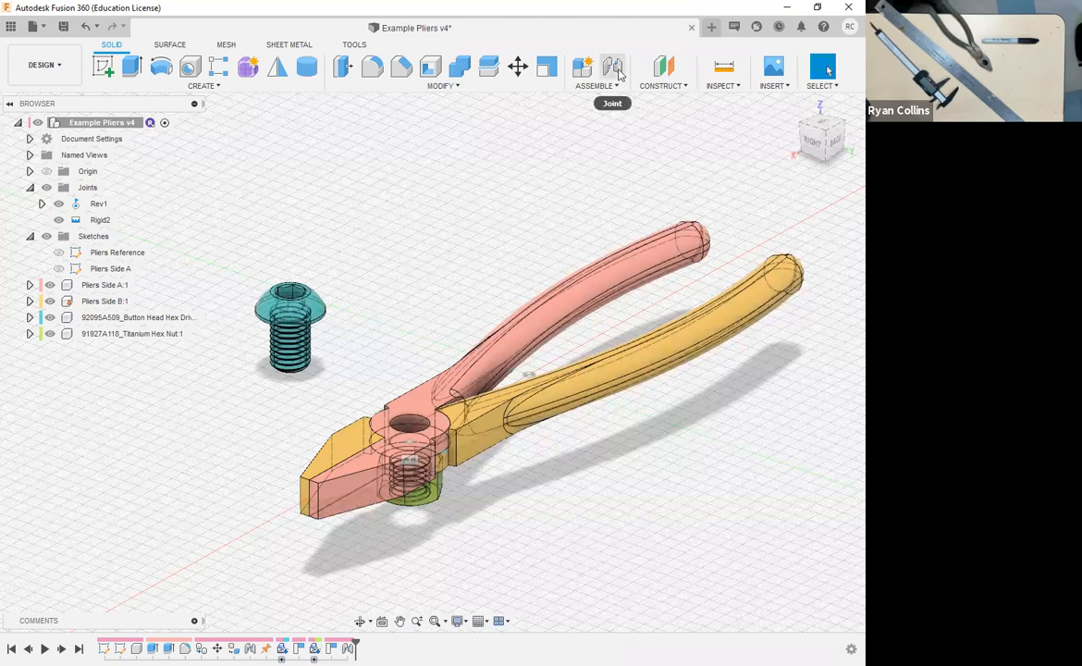
key(j)
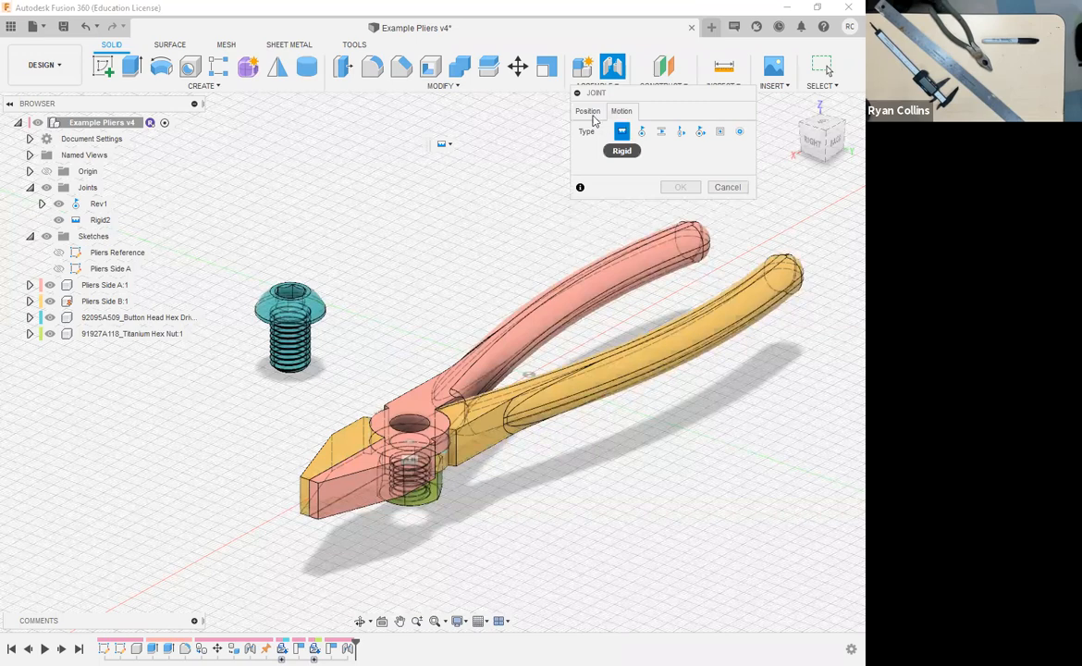
click(588, 112)
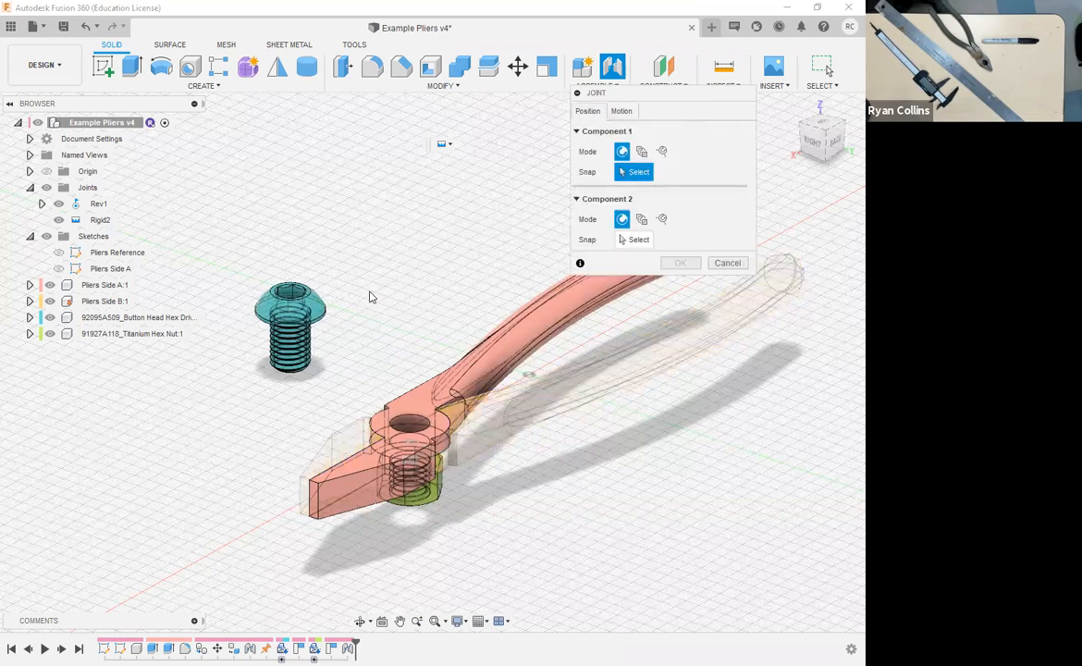
scroll(356, 380, up, 2)
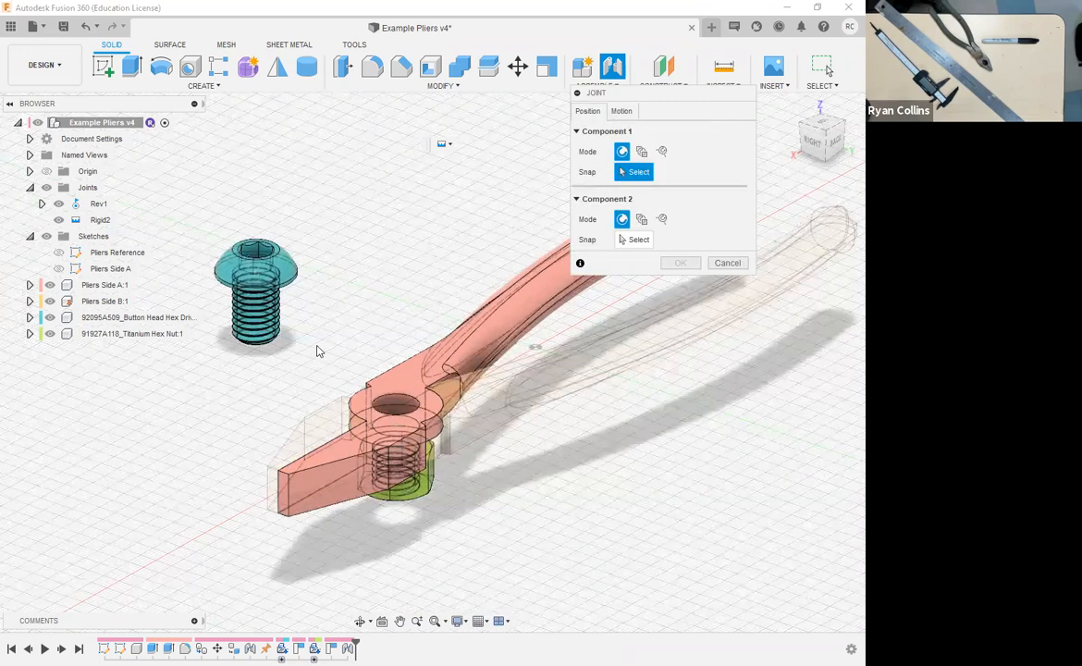
scroll(320, 343, up, 3)
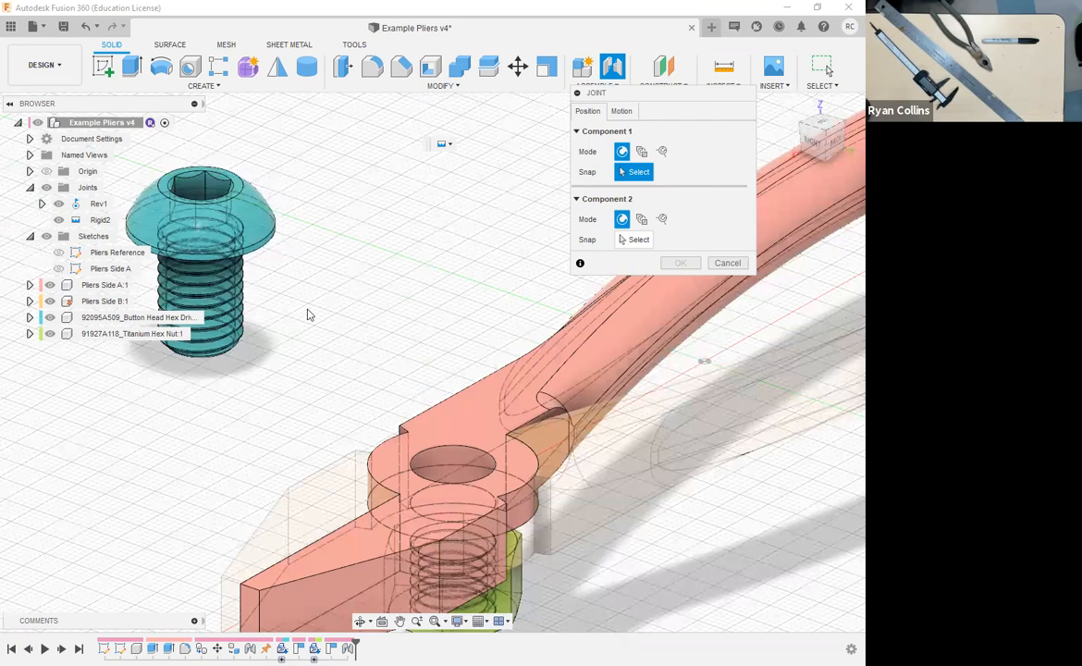
shift+middle_drag(358, 290, 252, 398)
middle_drag(330, 370, 472, 212)
middle_drag(331, 406, 460, 252)
scroll(367, 300, up, 2)
scroll(367, 300, up, 2)
middle_drag(335, 343, 360, 297)
middle_drag(329, 374, 386, 305)
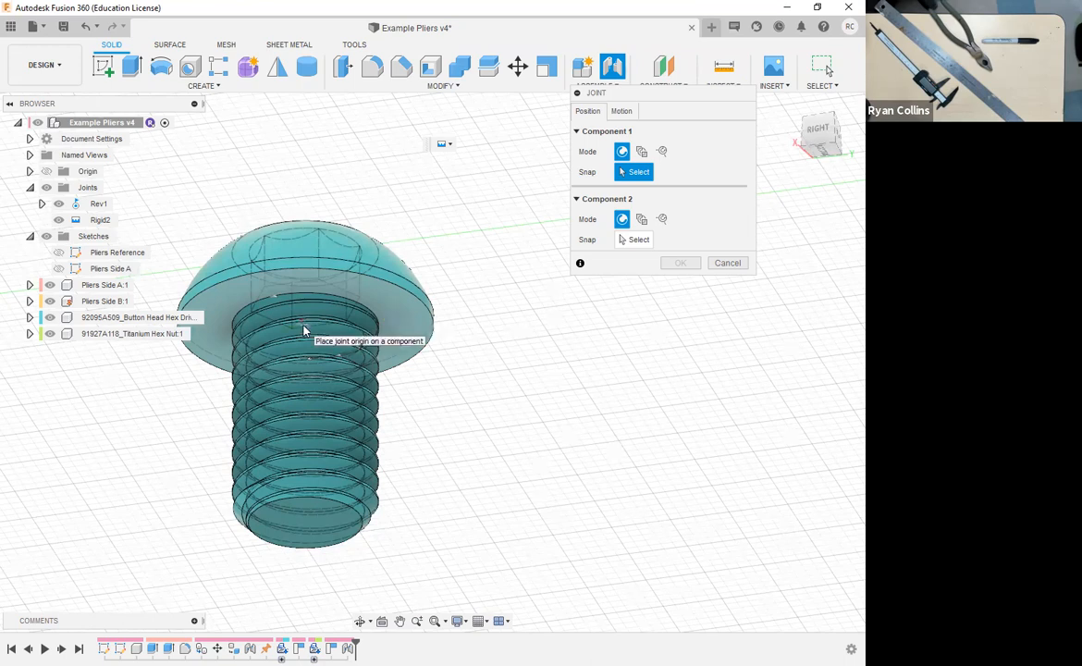
click(385, 381)
- Snap the screw to the pivot hole centre on the upper face of Pliers Side A and create a rigid joint
scroll(573, 387, down, 8)
middle_drag(507, 282, 454, 358)
scroll(476, 380, up, 5)
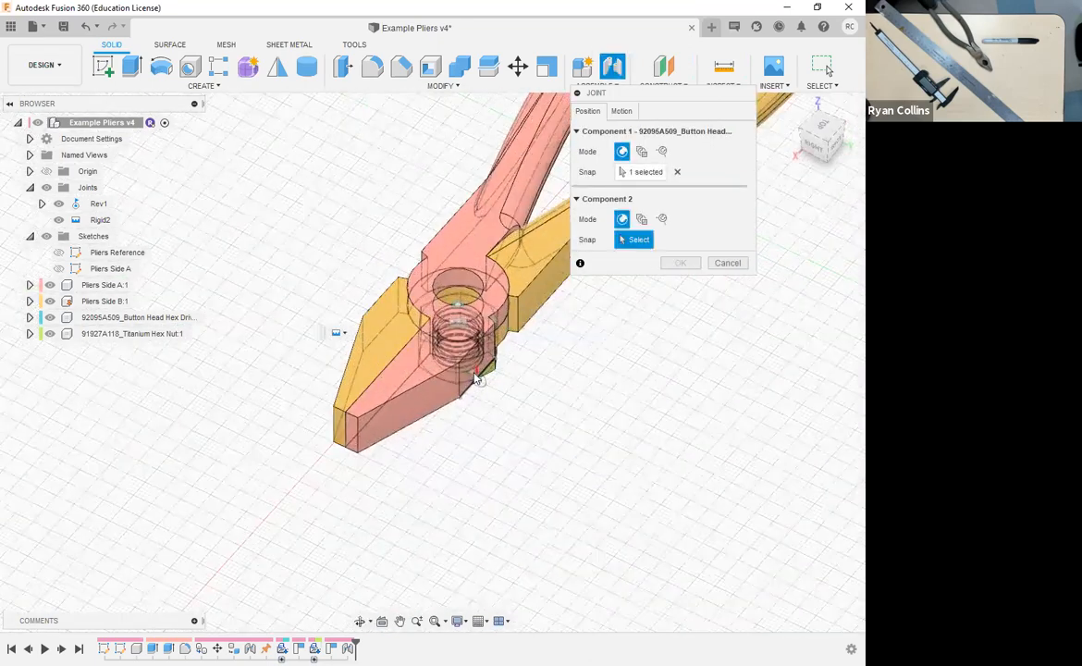
scroll(444, 194, up, 6)
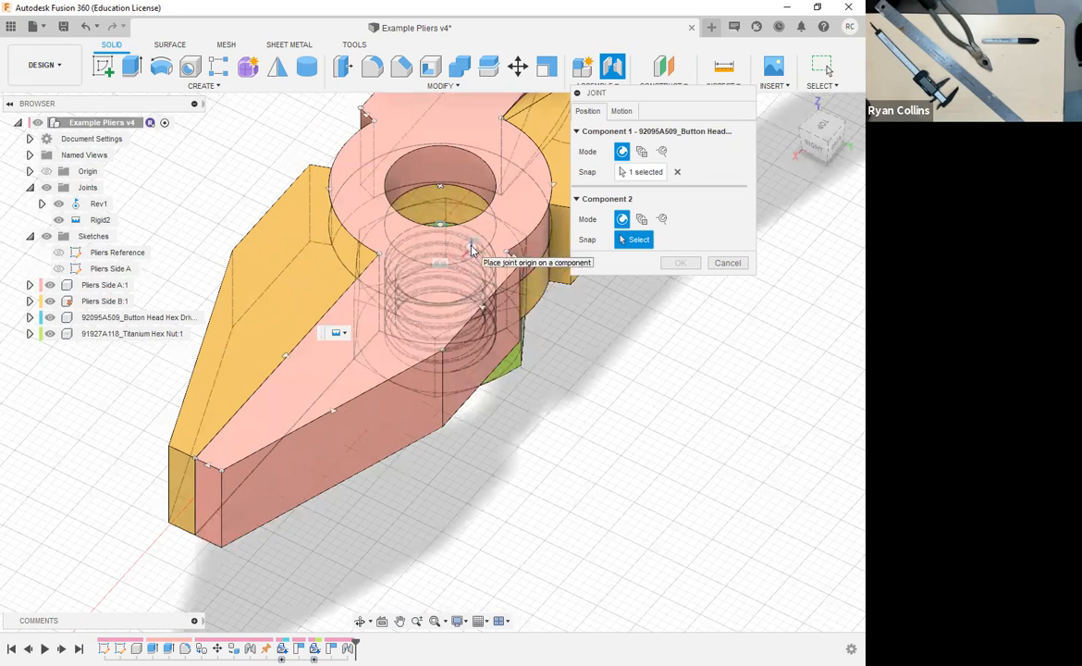
click(451, 294)
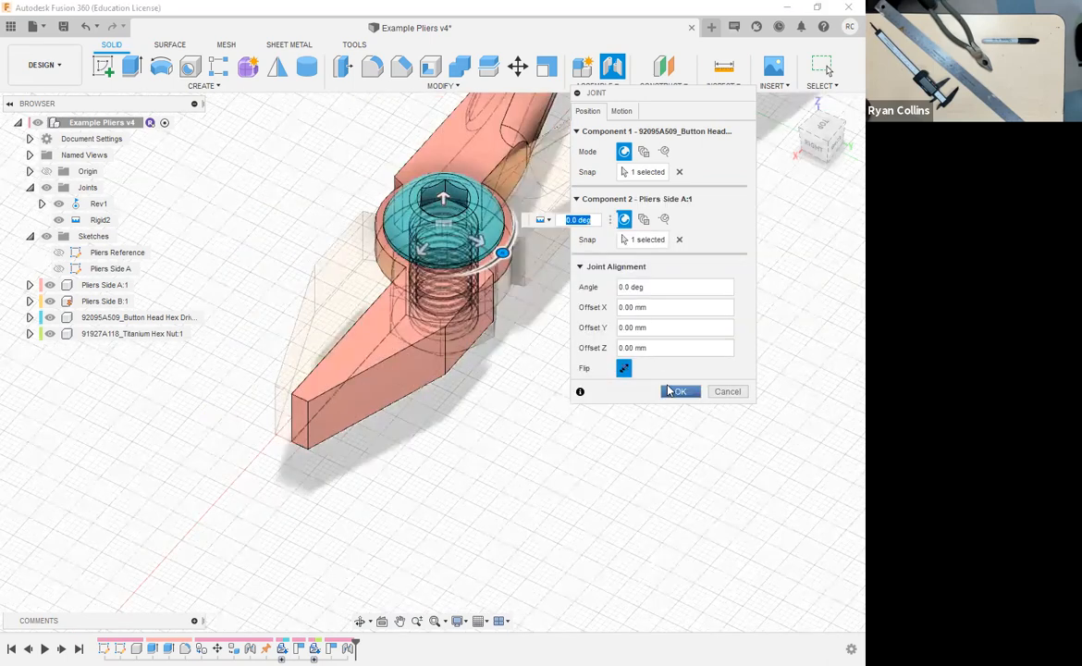
click(627, 112)
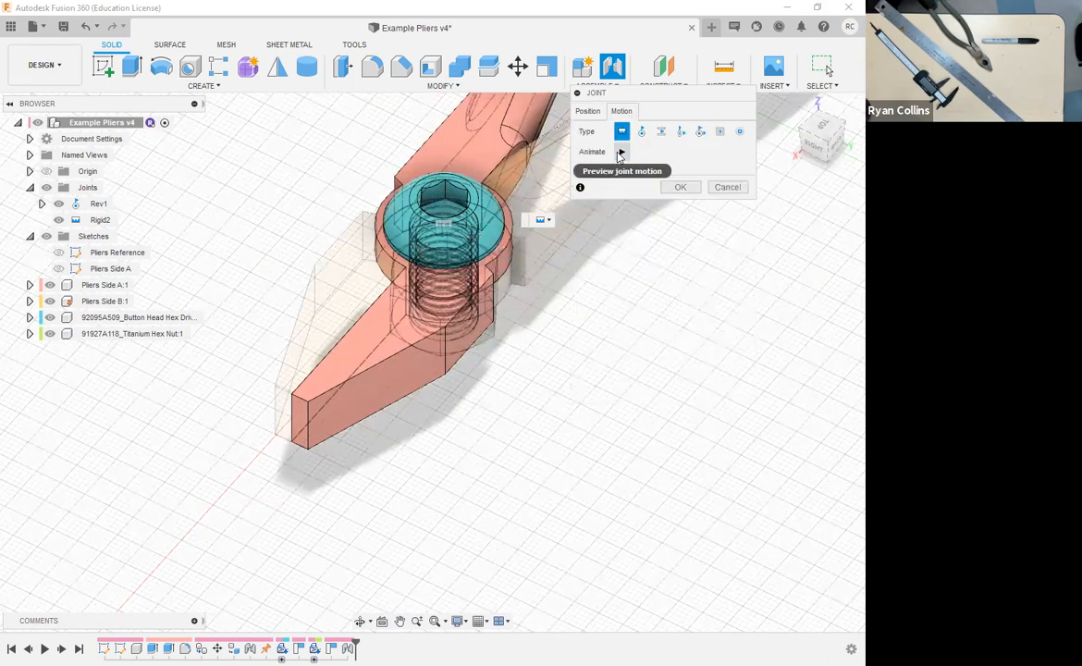
click(622, 151)
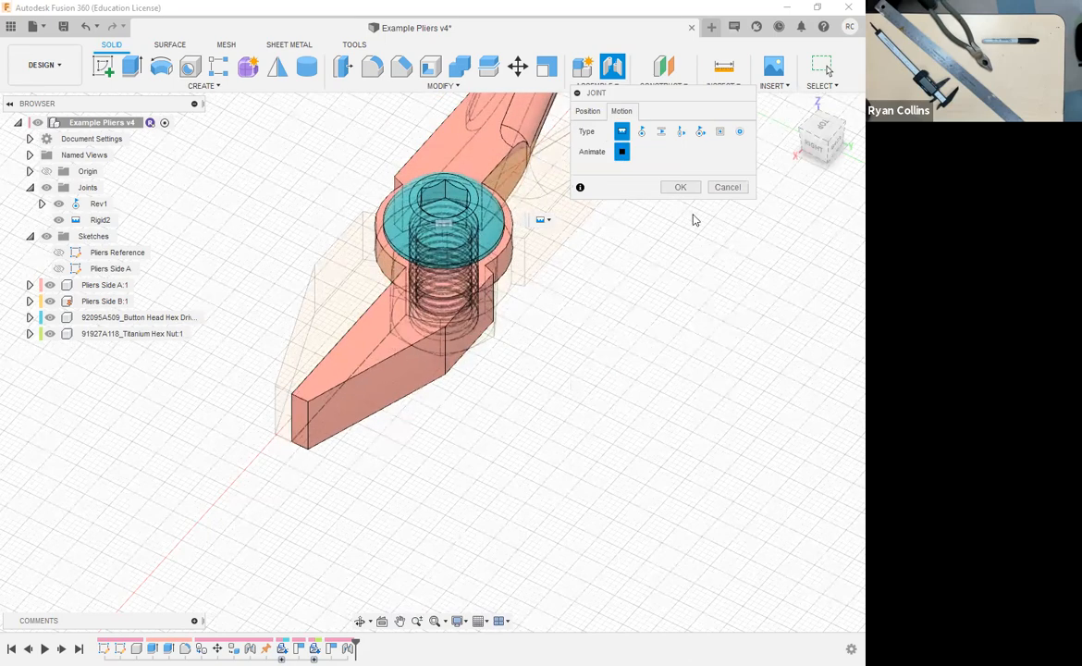
click(679, 188)
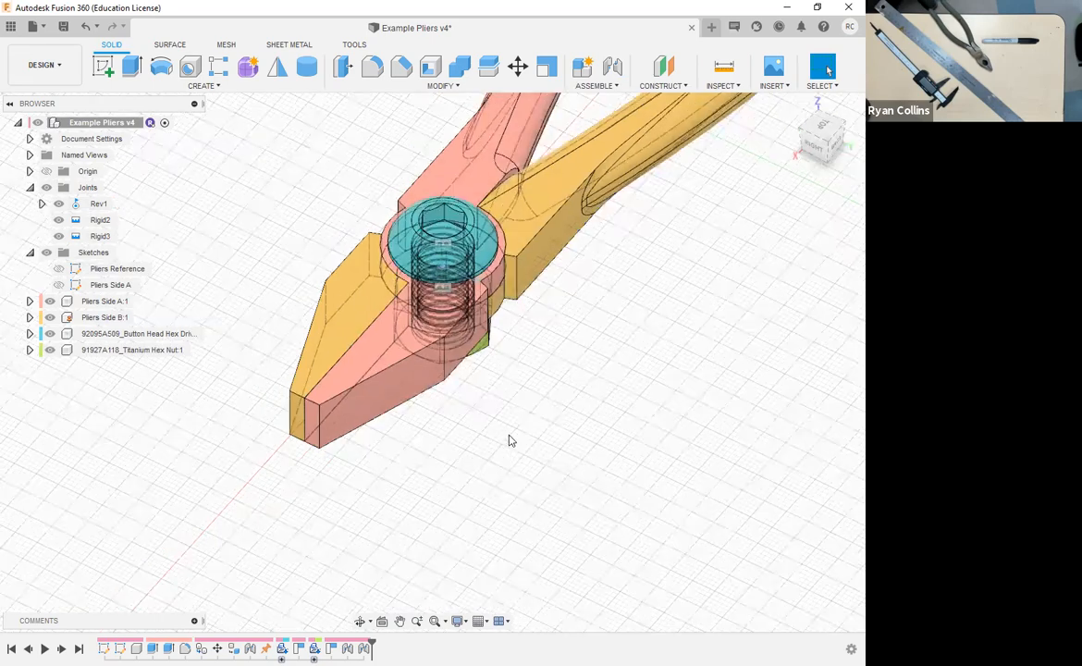
- Open the joint limits of Rev1 and animate the pliers' rotation with the screw and nut attached
scroll(510, 440, down, 4)
shift+middle_drag(491, 493, 99, 207)
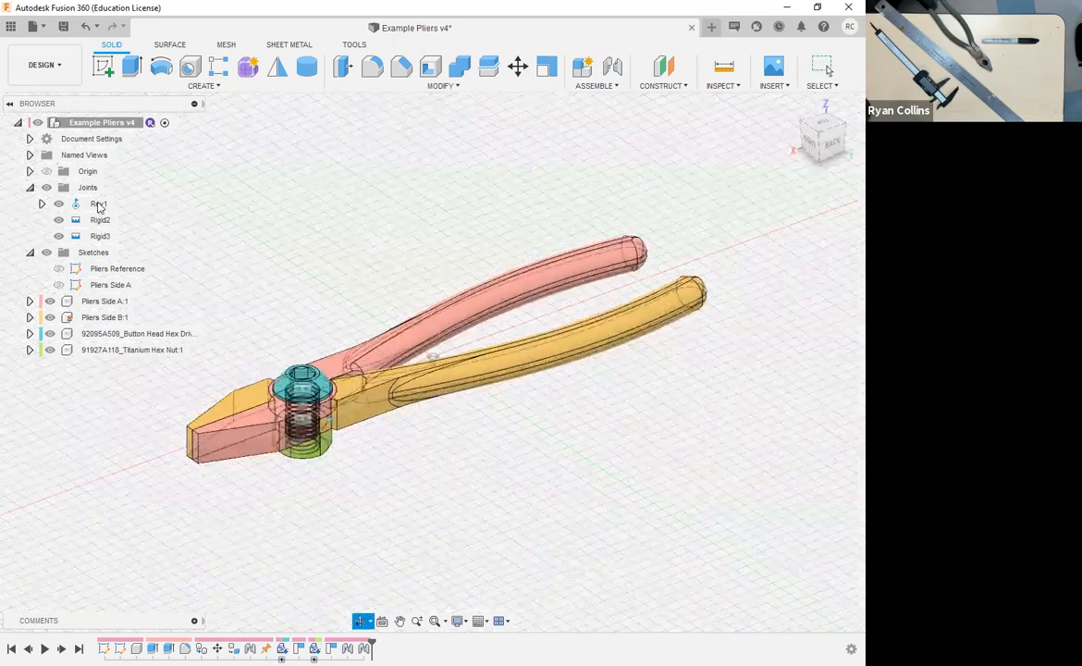
click(727, 271)
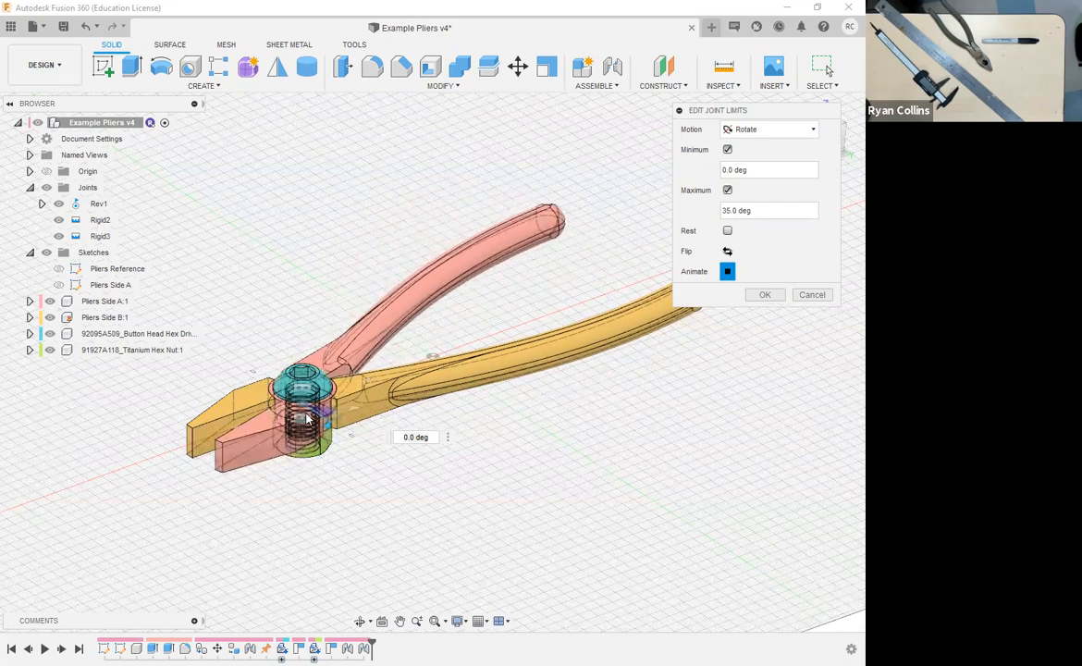
click(764, 294)
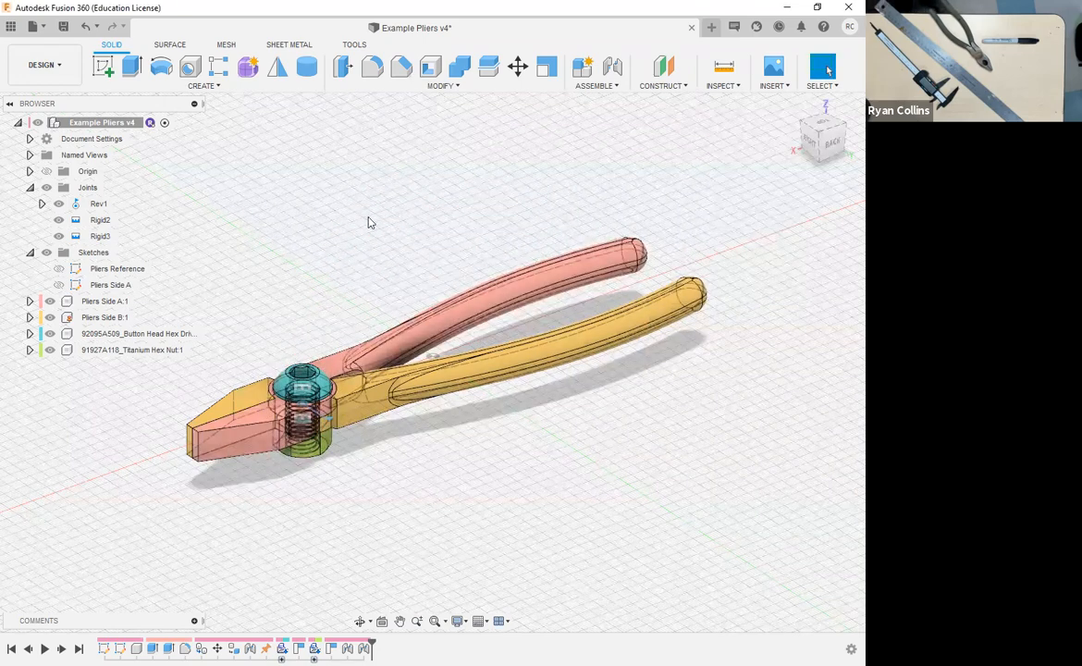
- Save the design with the version description "Hardware Joints"
key(ctrl+s)
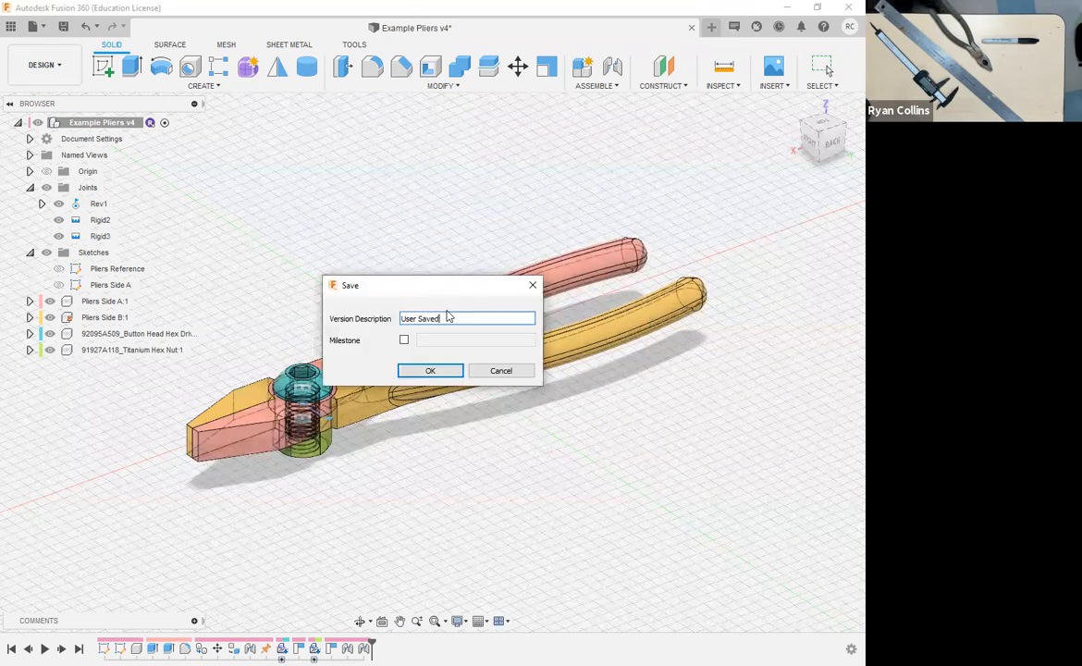
drag(447, 317, 397, 319)
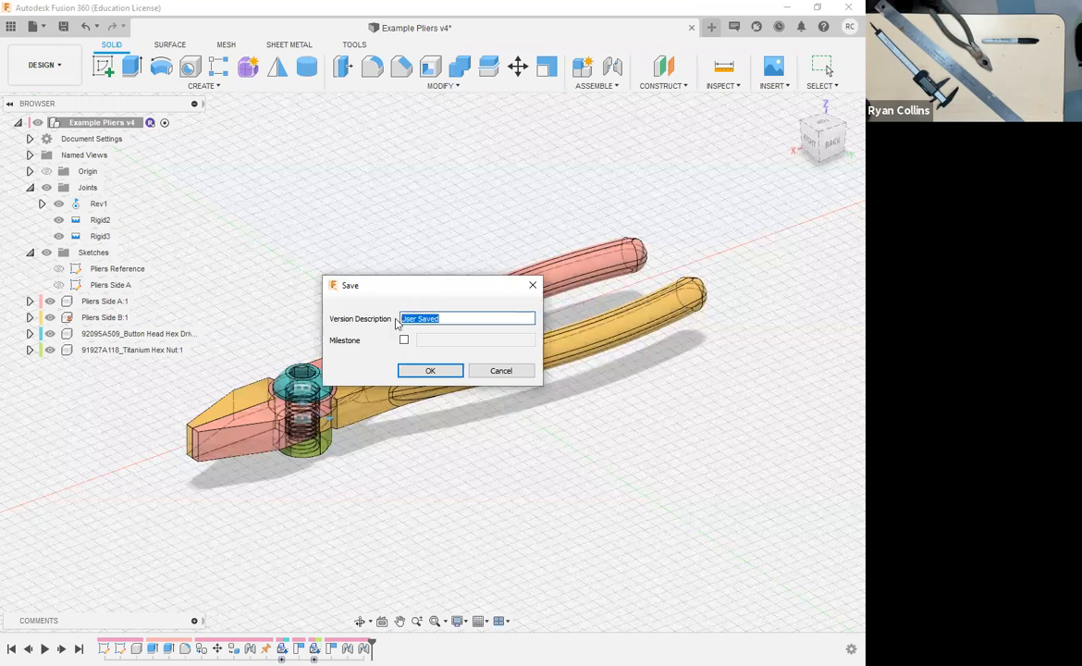
text(N)
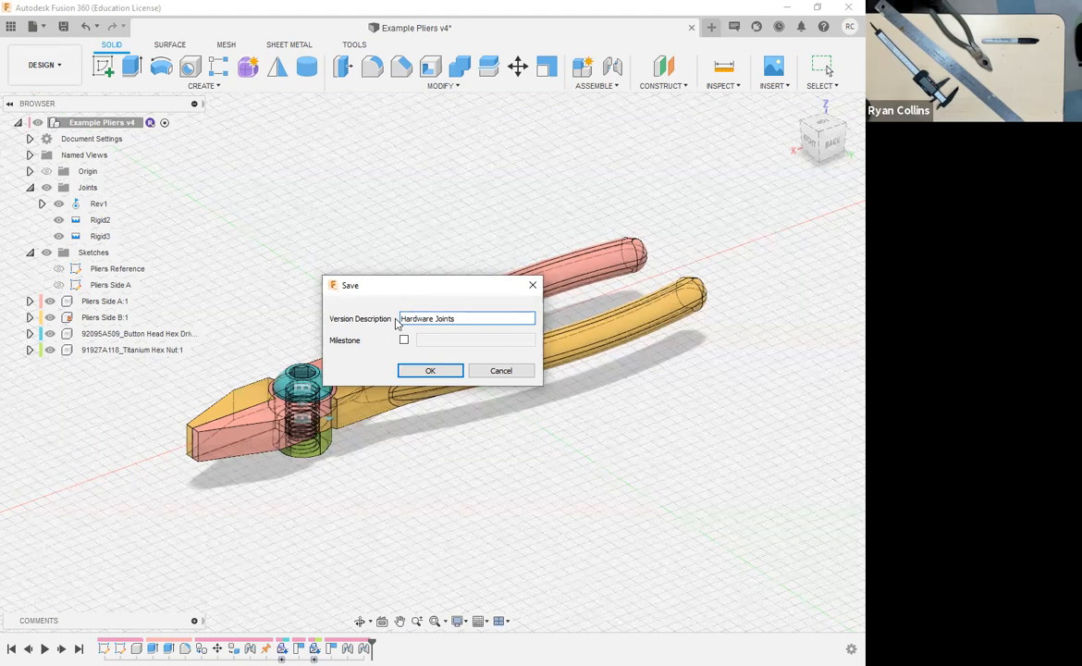
key(Return)
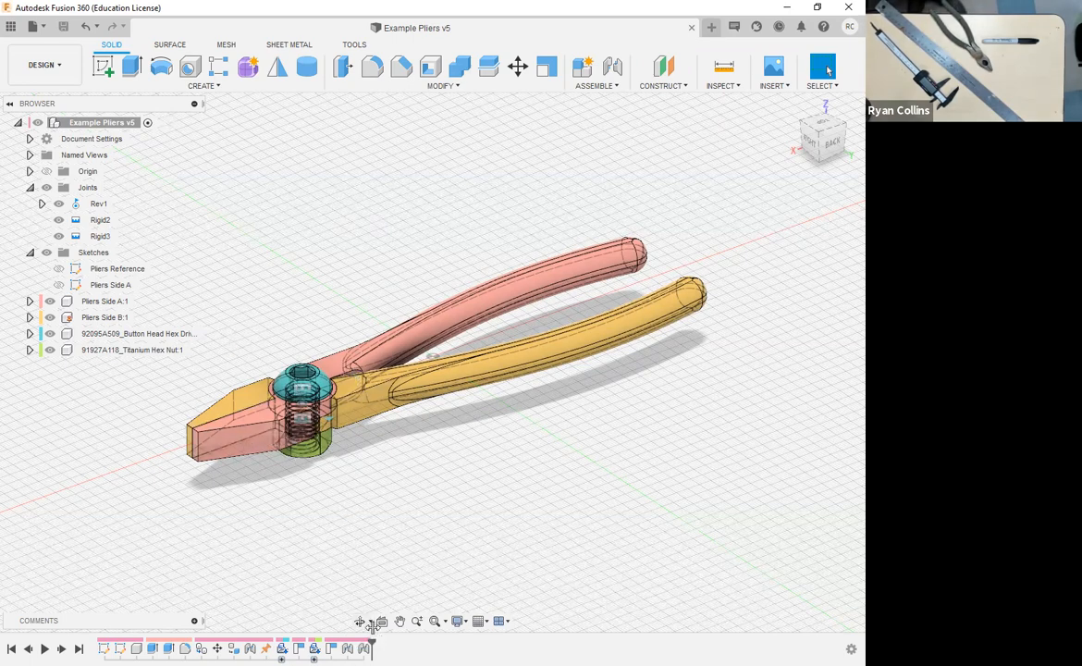
- Roll the timeline back to just after the Pliers Side A sketch and show that sketch in top view
drag(372, 642, 128, 642)
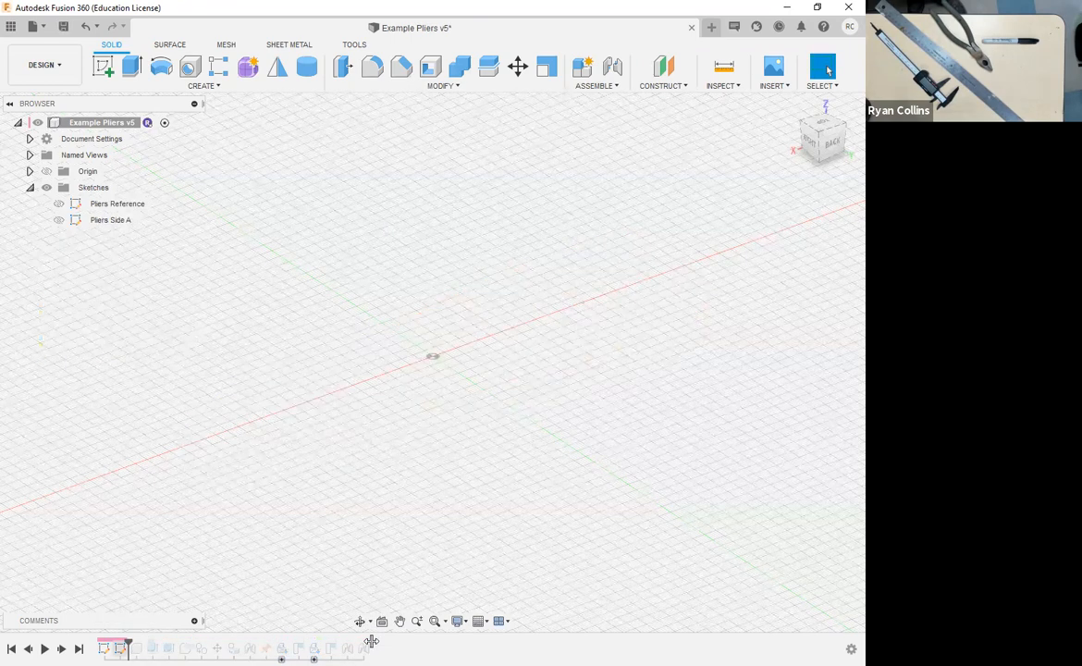
click(58, 220)
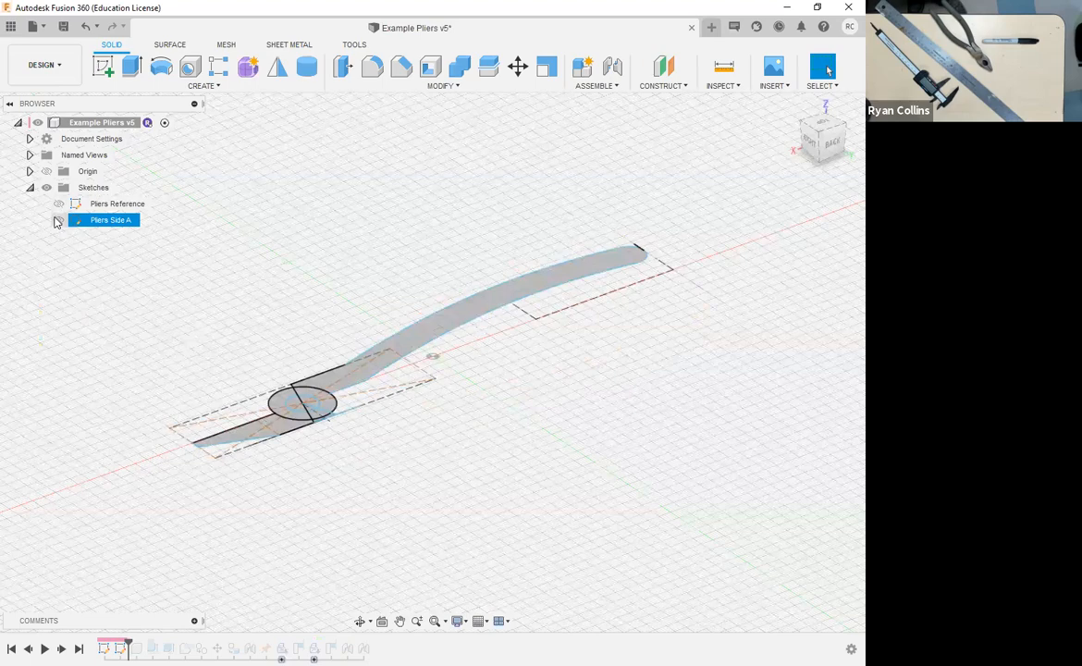
scroll(138, 464, up, 6)
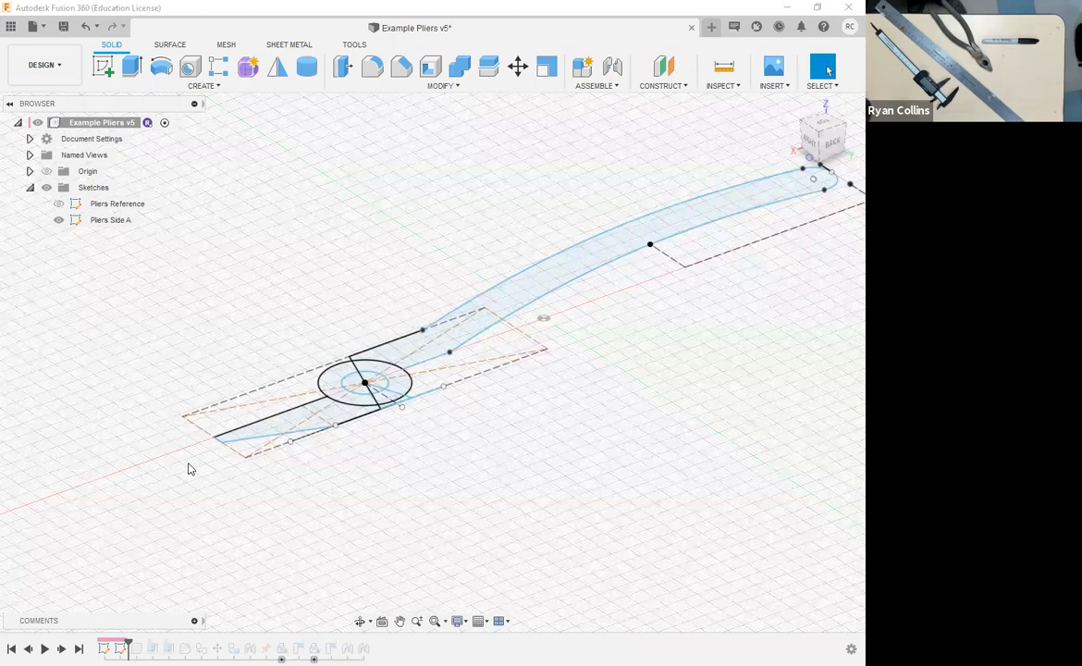
click(822, 127)
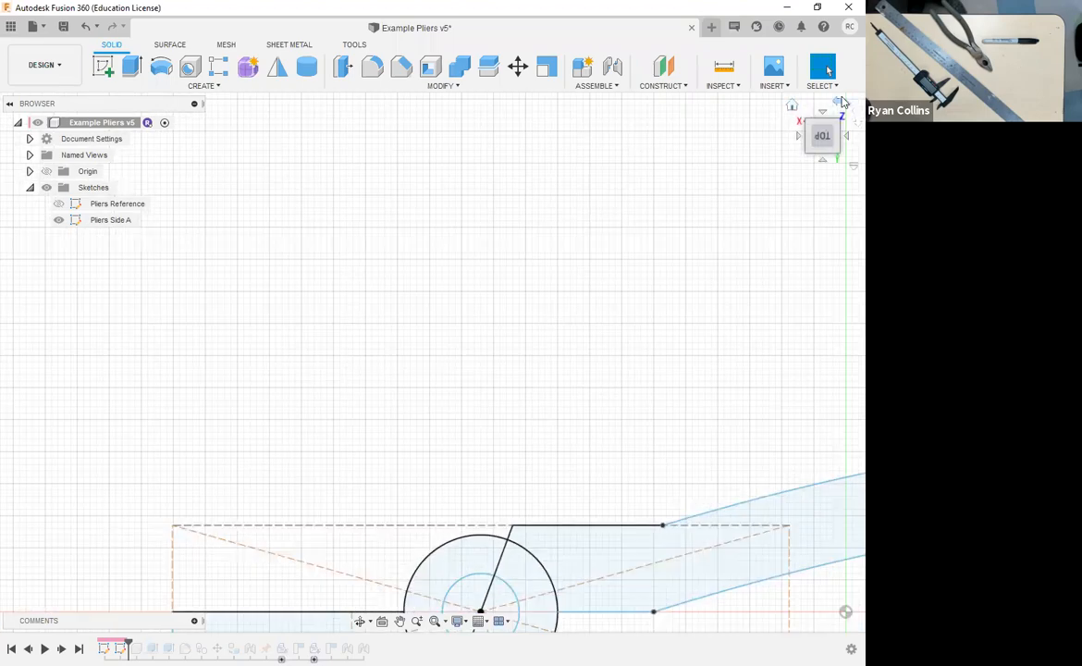
click(842, 102)
middle_drag(595, 224, 424, 272)
scroll(454, 234, down, 2)
scroll(453, 250, down, 2)
scroll(453, 246, up, 6)
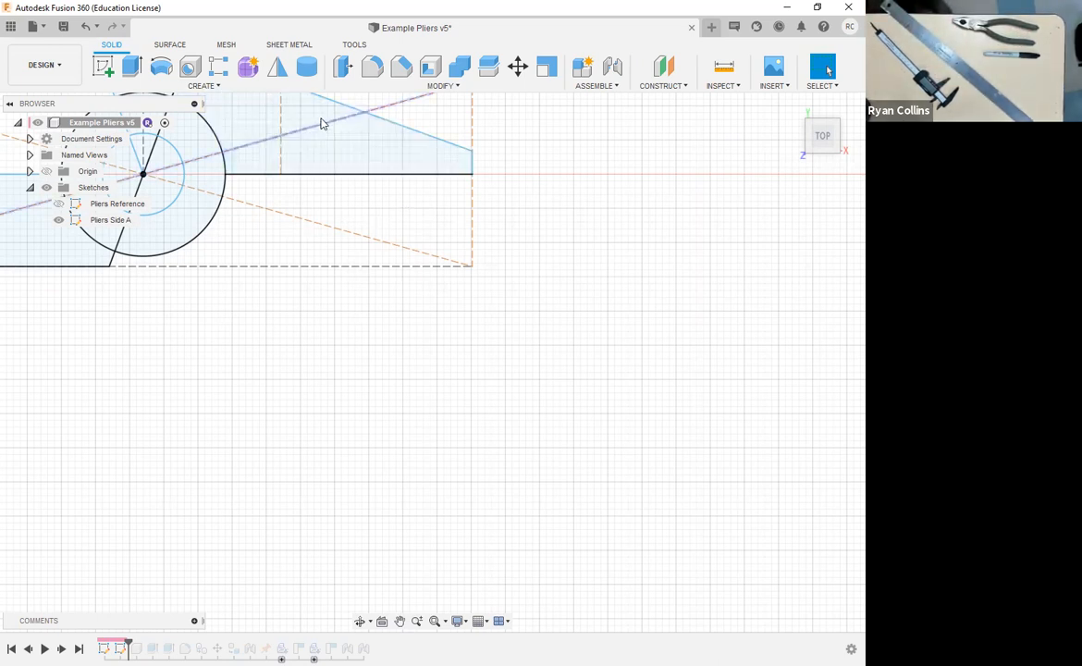
- Edit the Pliers Side A sketch and draw a small triangular tooth on the jaw's inner edge near the tip
scroll(321, 122, up, 3)
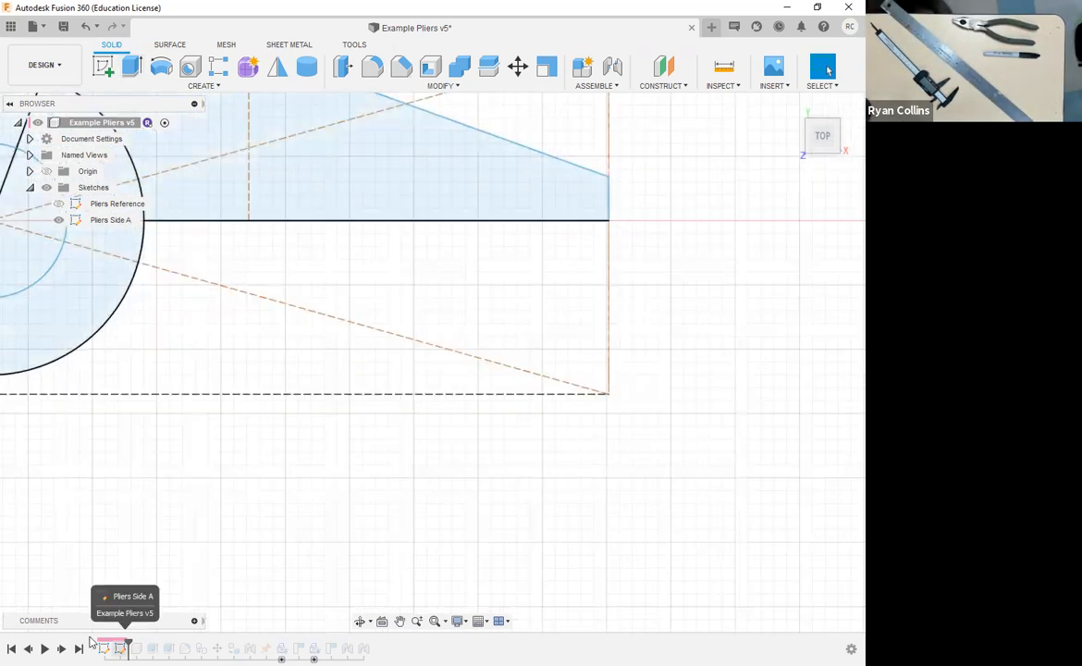
right_click(120, 648)
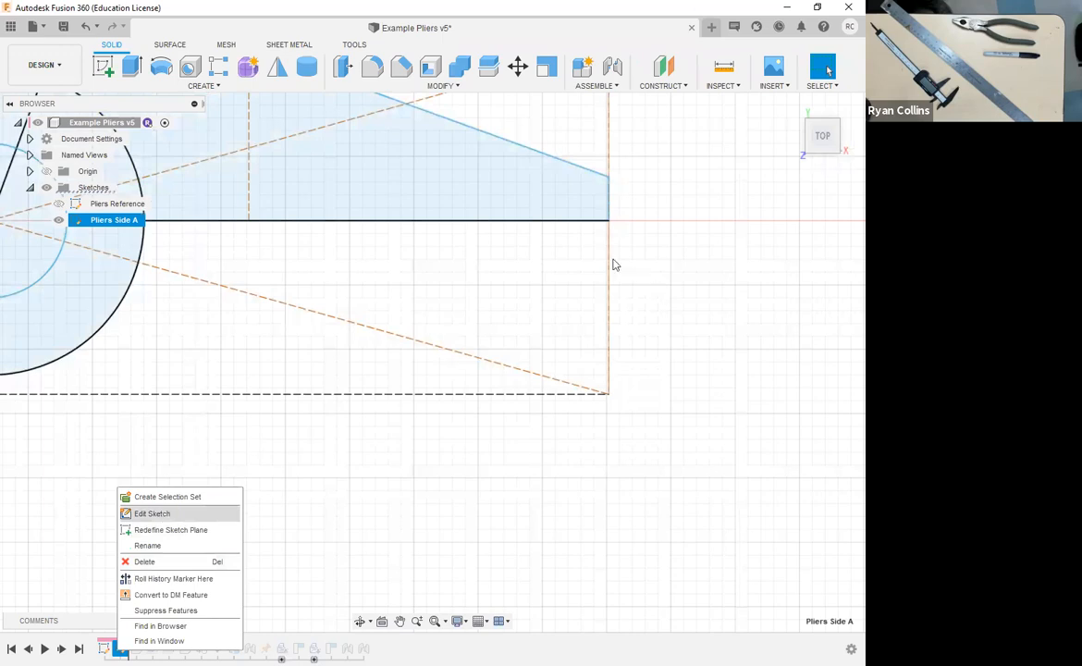
click(160, 515)
click(103, 69)
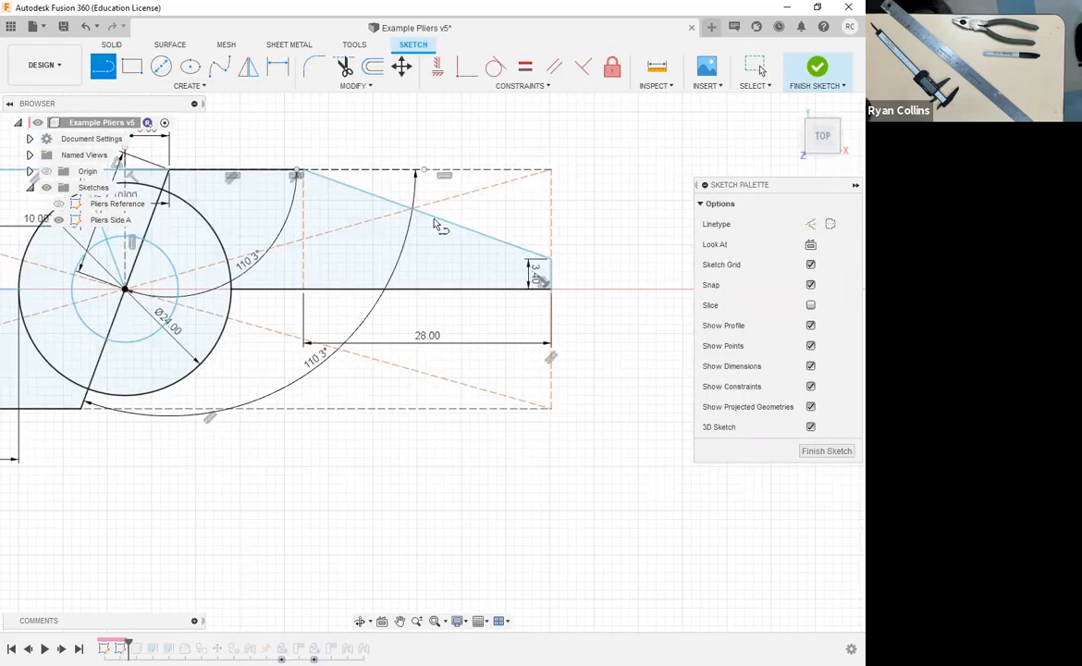
scroll(482, 273, up, 3)
scroll(434, 259, up, 3)
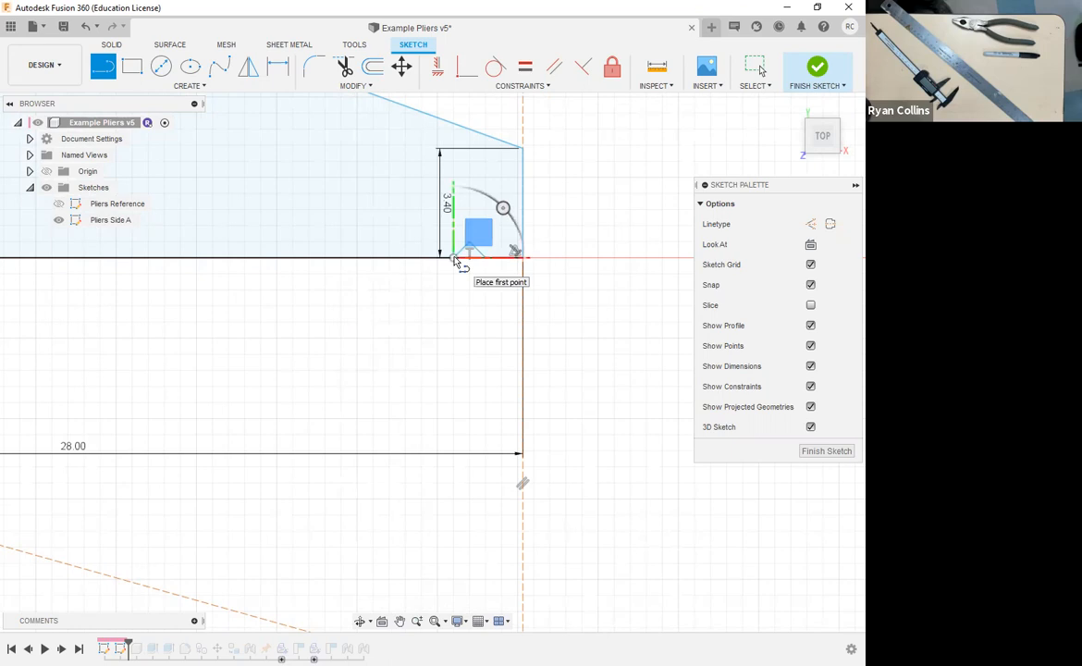
key(Escape)
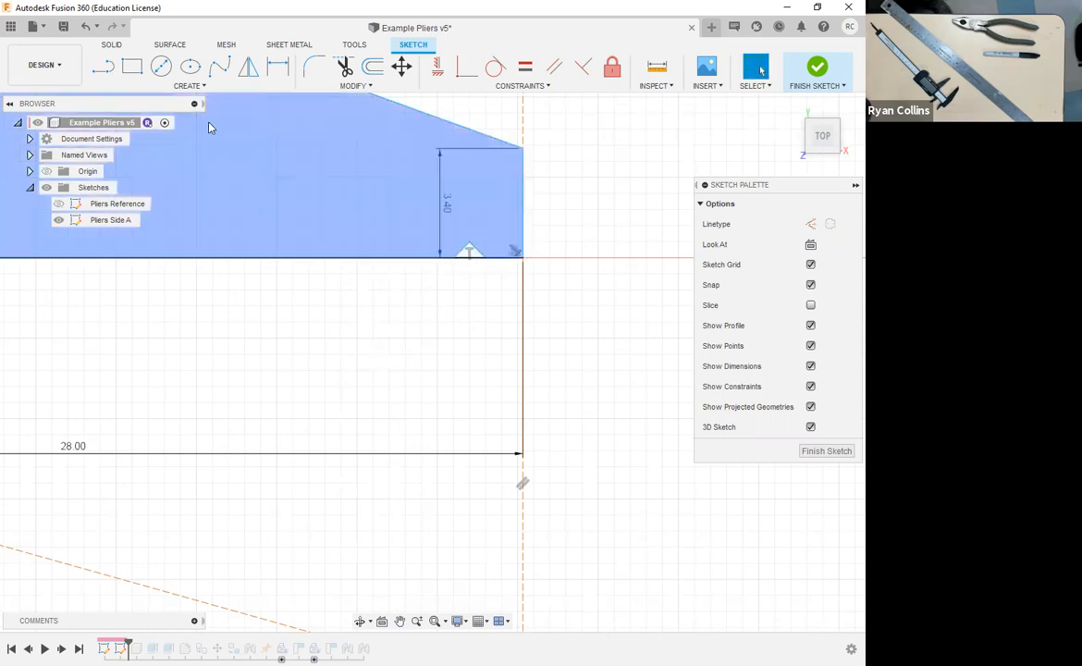
- Pattern the two tooth lines along the jaw edge with quantity 10 and an extent of -11 mm, then finish the sketch
click(230, 86)
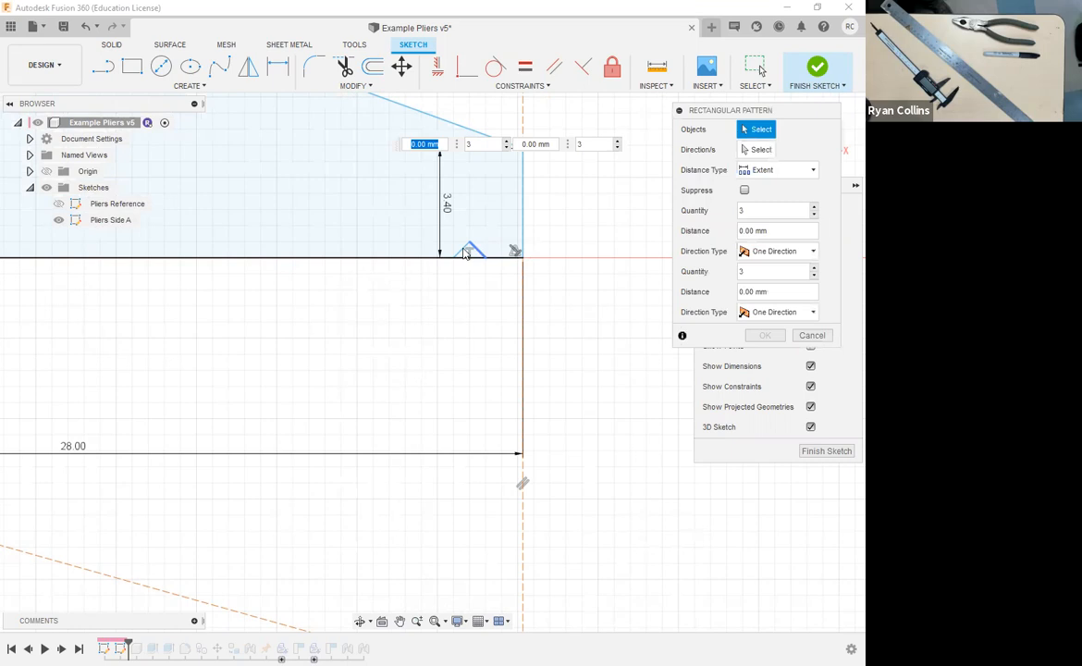
double_click(465, 253)
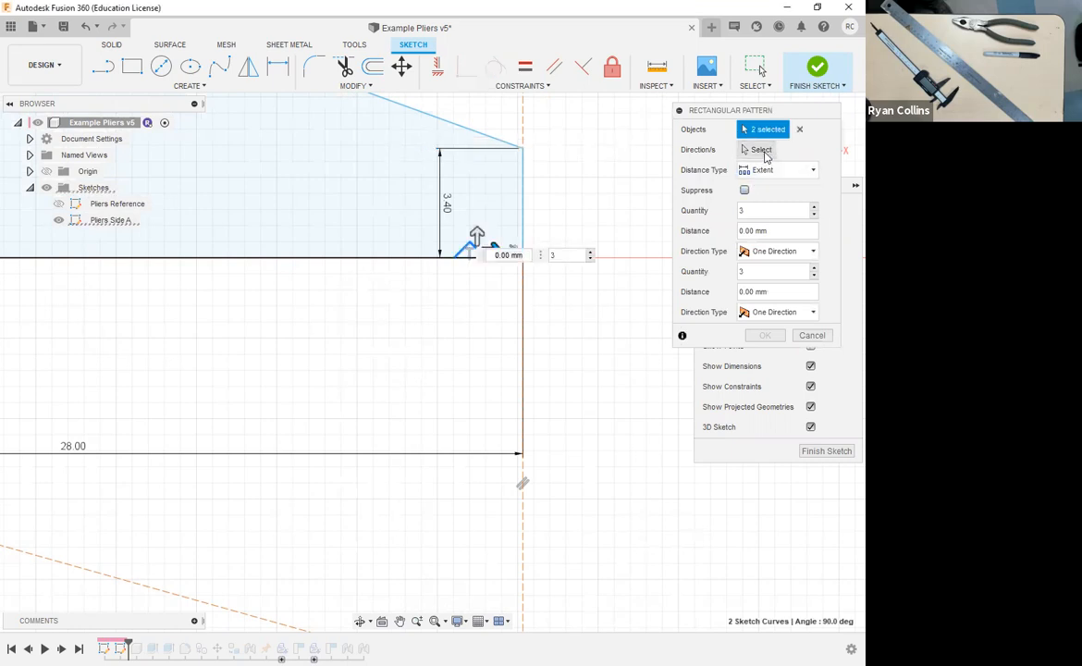
drag(493, 242, 326, 241)
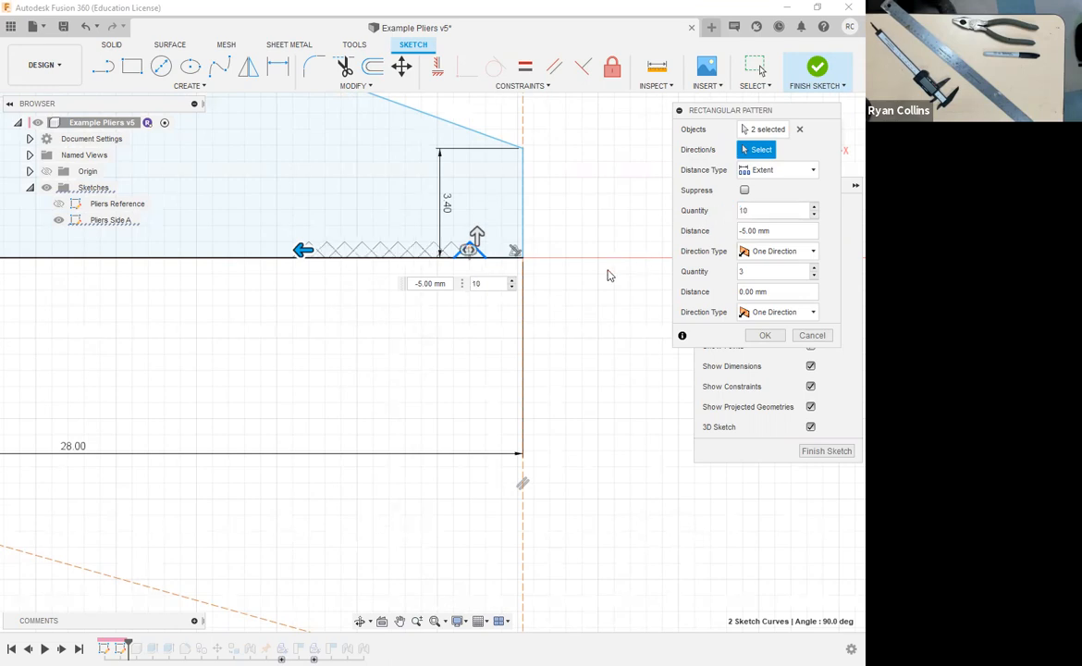
scroll(321, 319, down, 3)
mouse_move(334, 275)
mouse_down()
mouse_move(205, 277)
mouse_move(237, 274)
mouse_move(225, 274)
mouse_up()
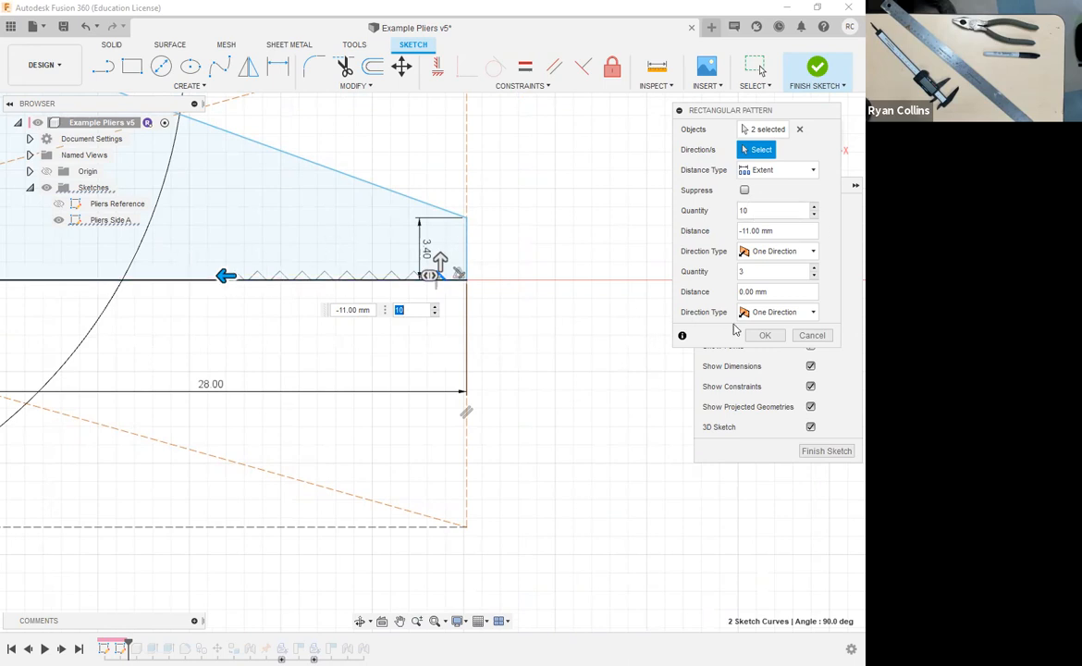
click(779, 337)
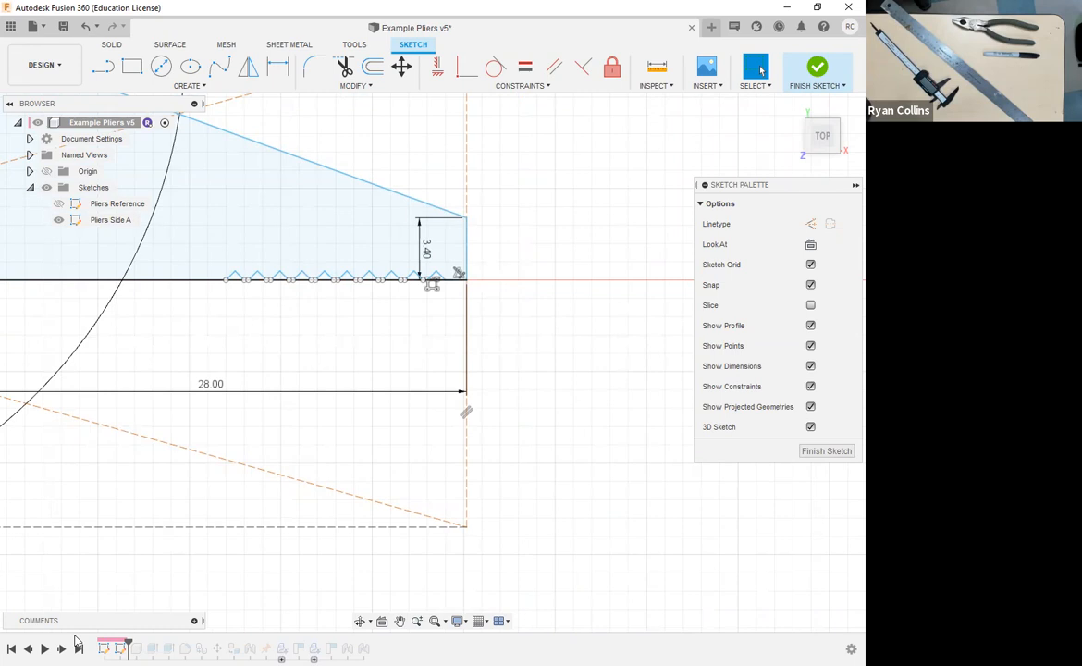
click(818, 65)
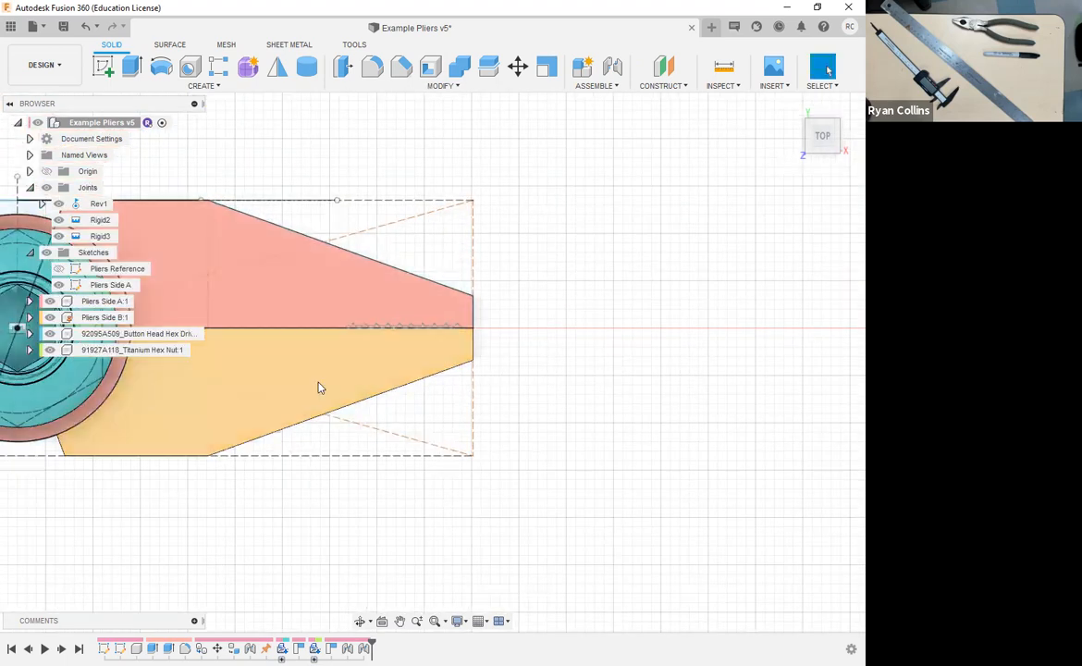
- Edit the 12 mm symmetric extrusion of Pliers Side A, reselecting its profiles so the tooth triangles are left out
click(152, 647)
right_click(153, 647)
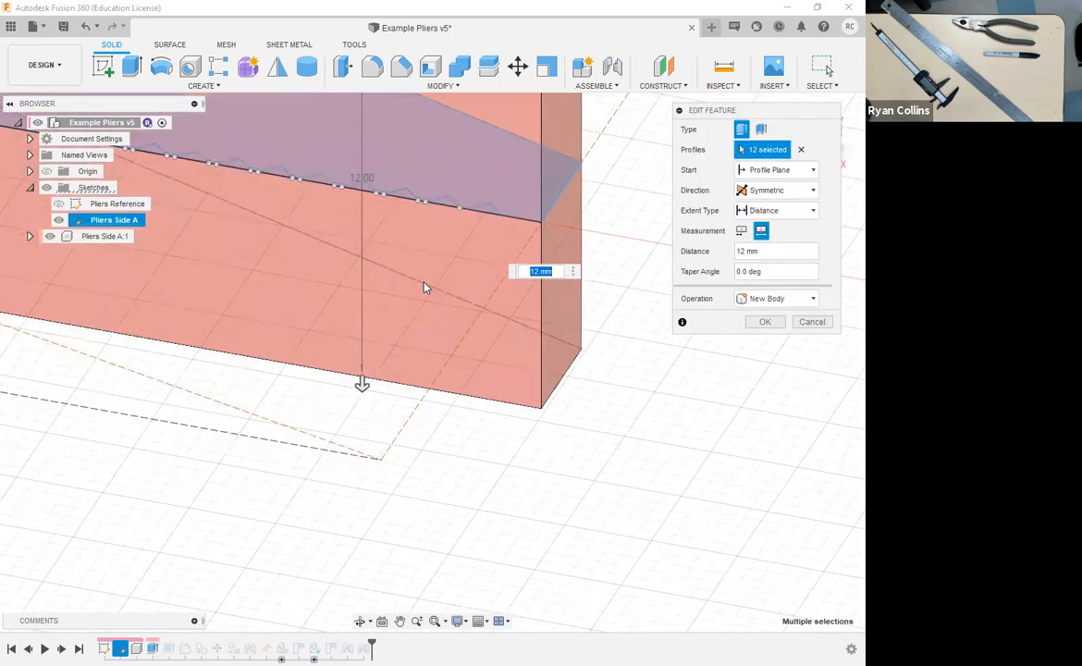
scroll(562, 398, up, 3)
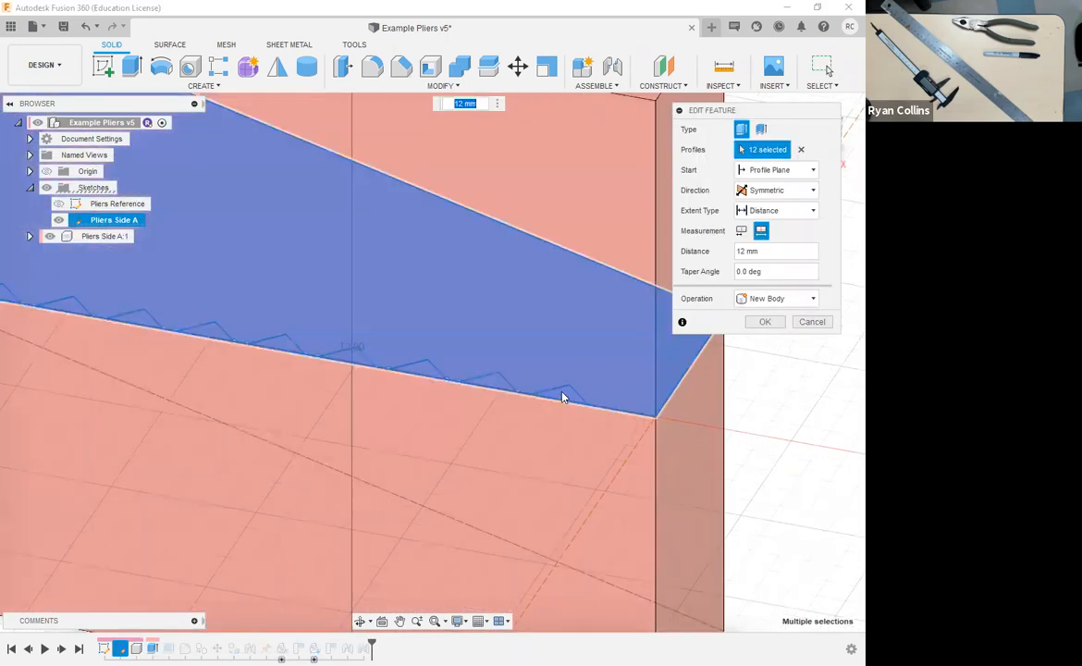
scroll(386, 421, down, 3)
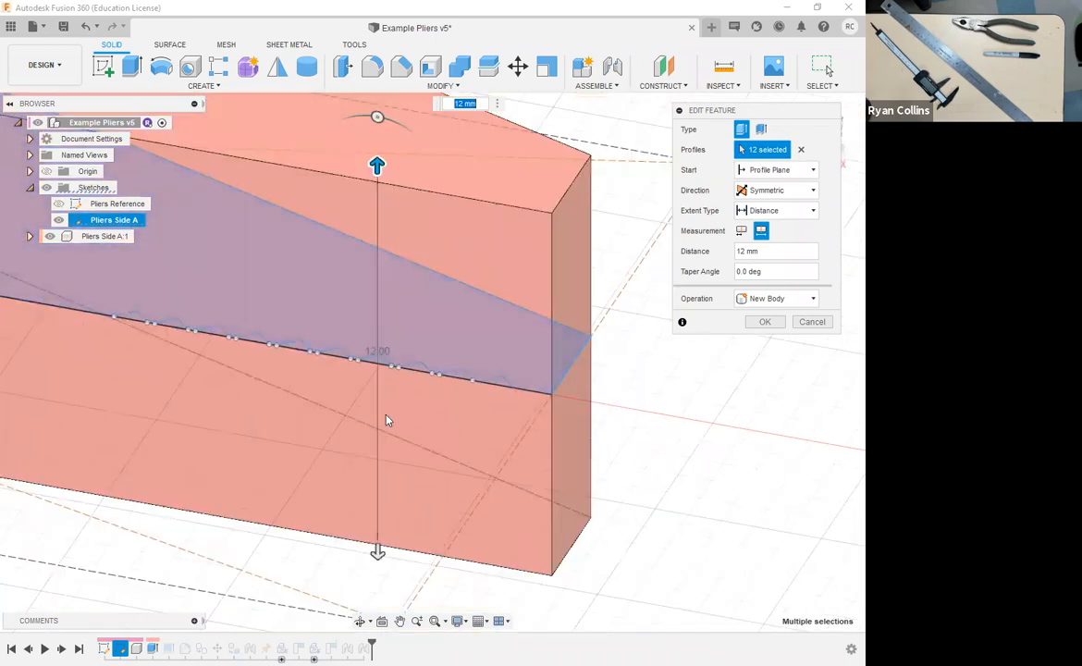
scroll(387, 421, down, 5)
middle_drag(388, 420, 333, 386)
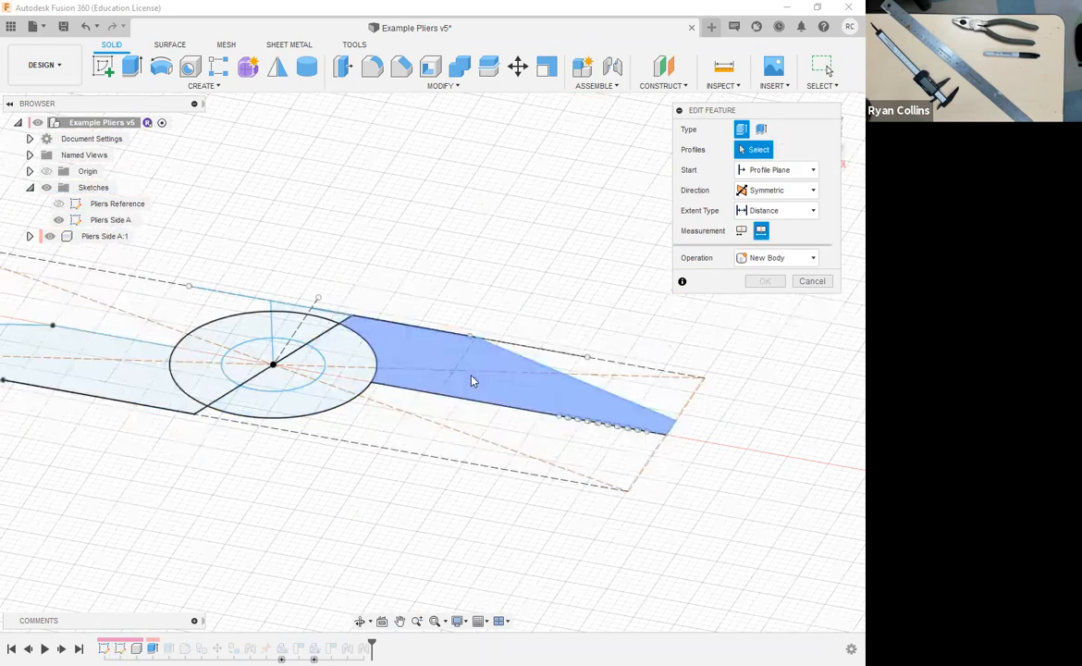
click(81, 381)
scroll(205, 485, down, 3)
middle_drag(210, 504, 81, 431)
scroll(418, 395, up, 6)
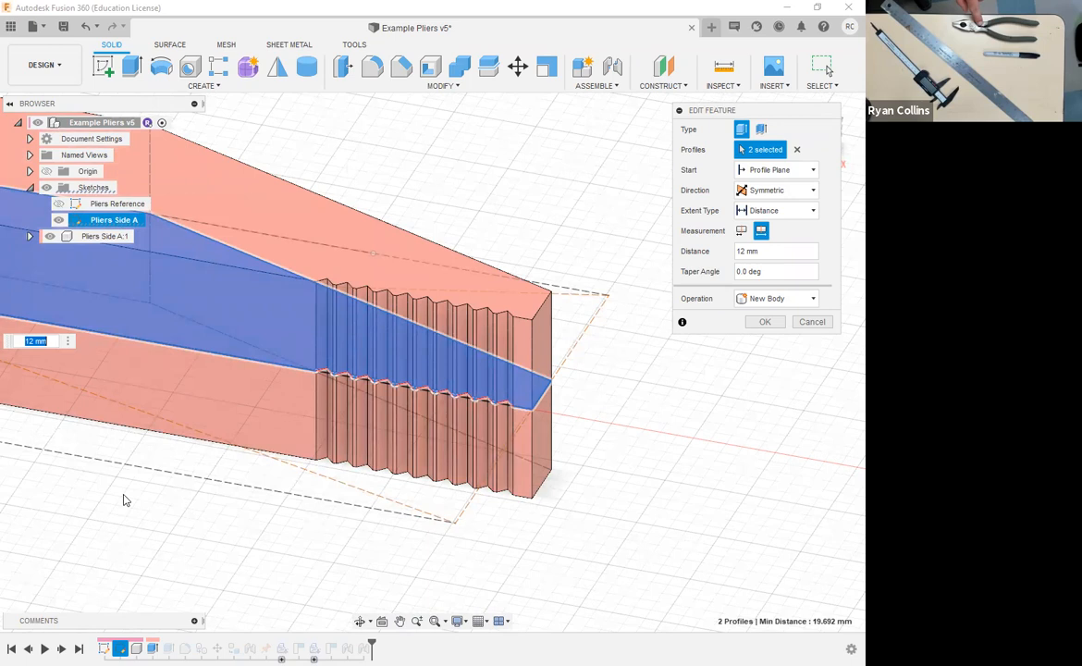
click(764, 322)
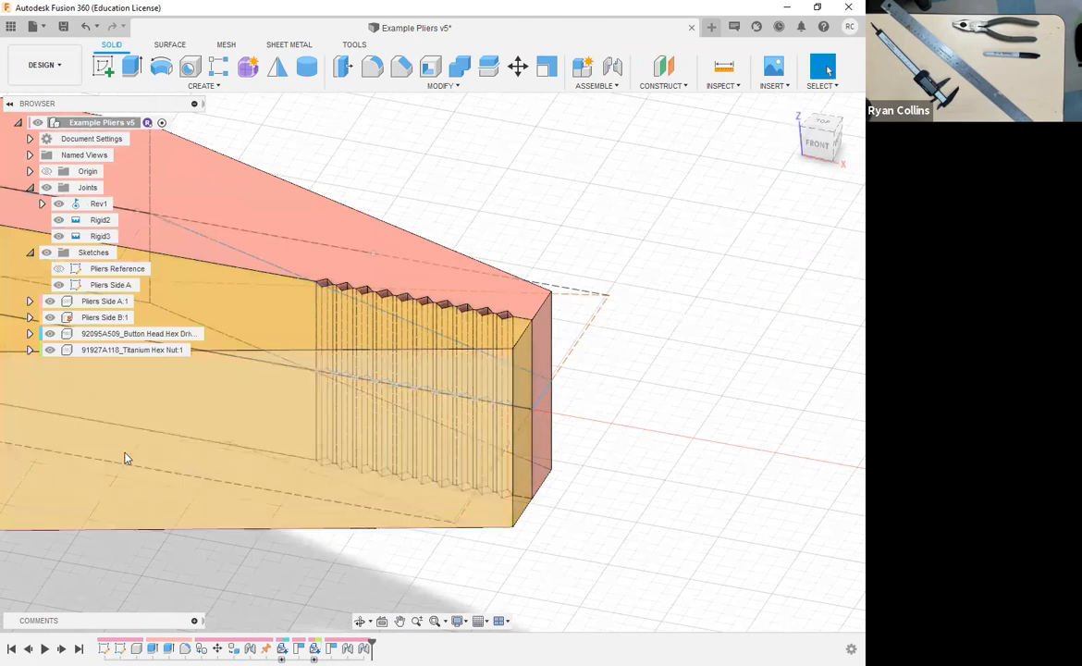
- Examine the jaw teeth and the pivot from both sides of the pliers
scroll(138, 407, down, 3)
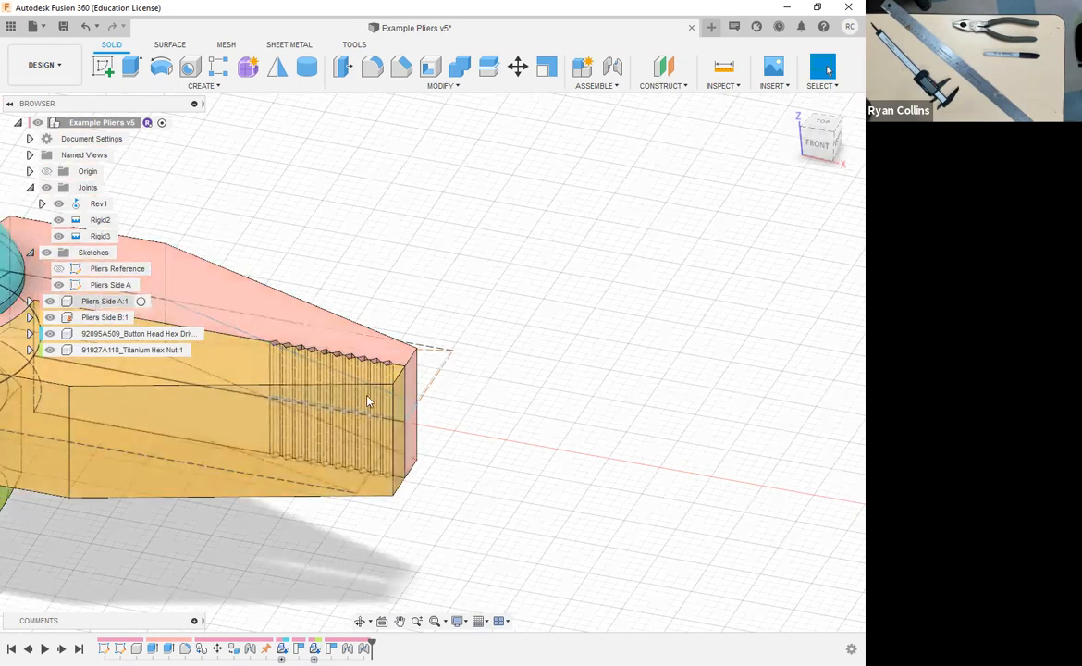
scroll(297, 462, down, 3)
middle_drag(229, 547, 165, 475)
scroll(254, 502, down, 3)
scroll(243, 462, up, 5)
shift+middle_drag(253, 507, 618, 325)
middle_click(618, 326)
middle_click(617, 326)
shift+middle_drag(548, 343, 221, 483)
scroll(194, 522, up, 2)
scroll(210, 488, up, 2)
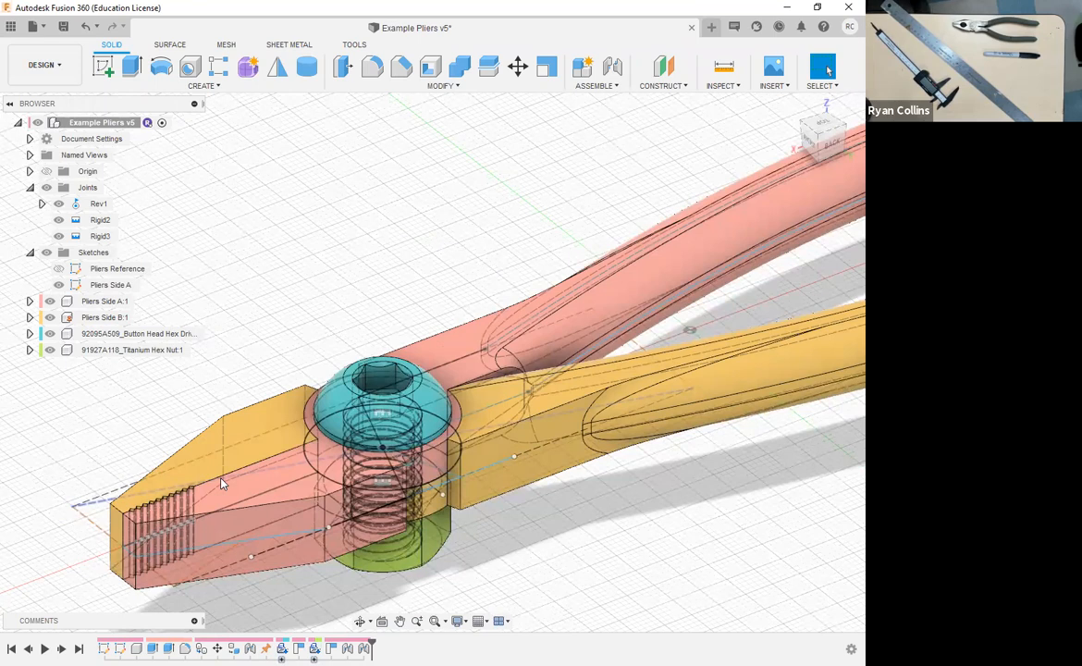
- Animate the Rev1 joint from its joint limits with the Pliers Side A sketch hidden, and leave the limits unedited
click(99, 204)
click(120, 204)
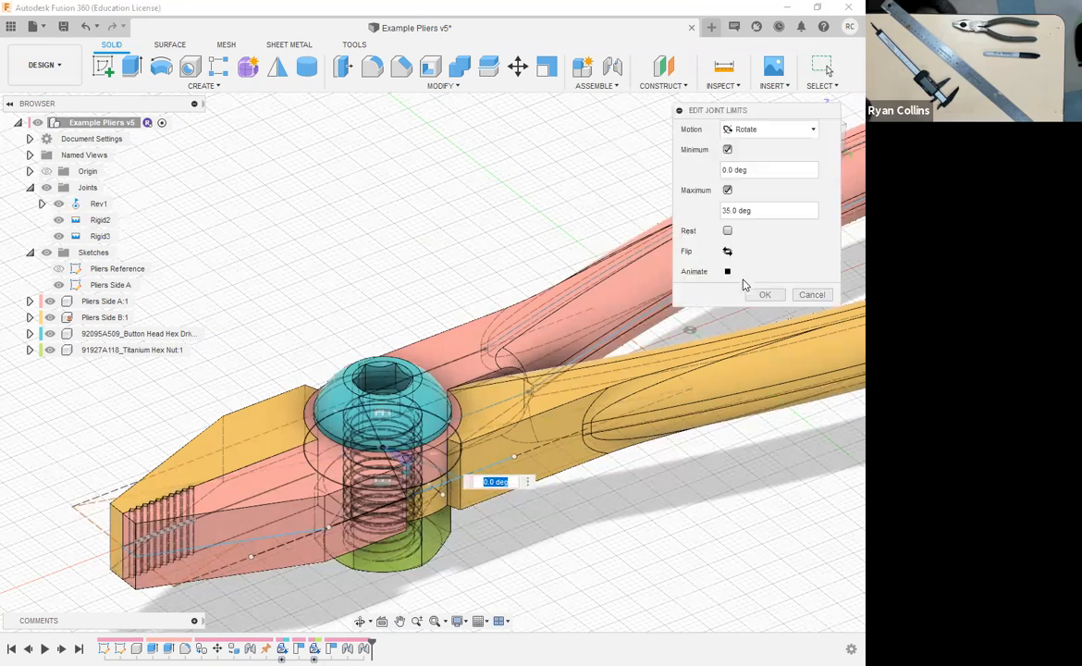
click(727, 271)
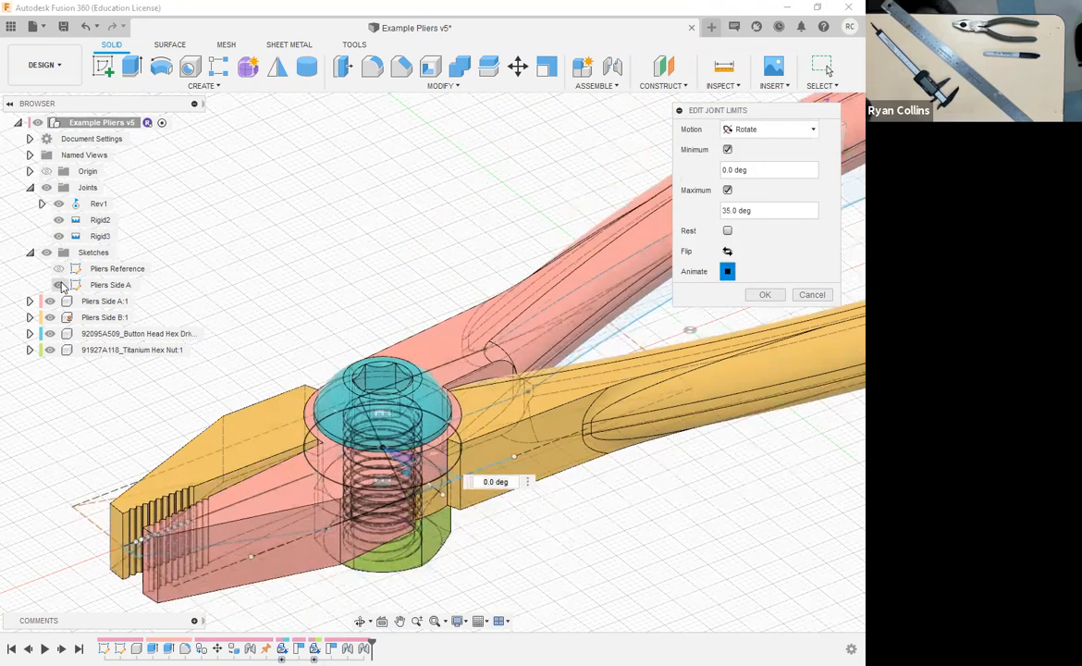
click(59, 285)
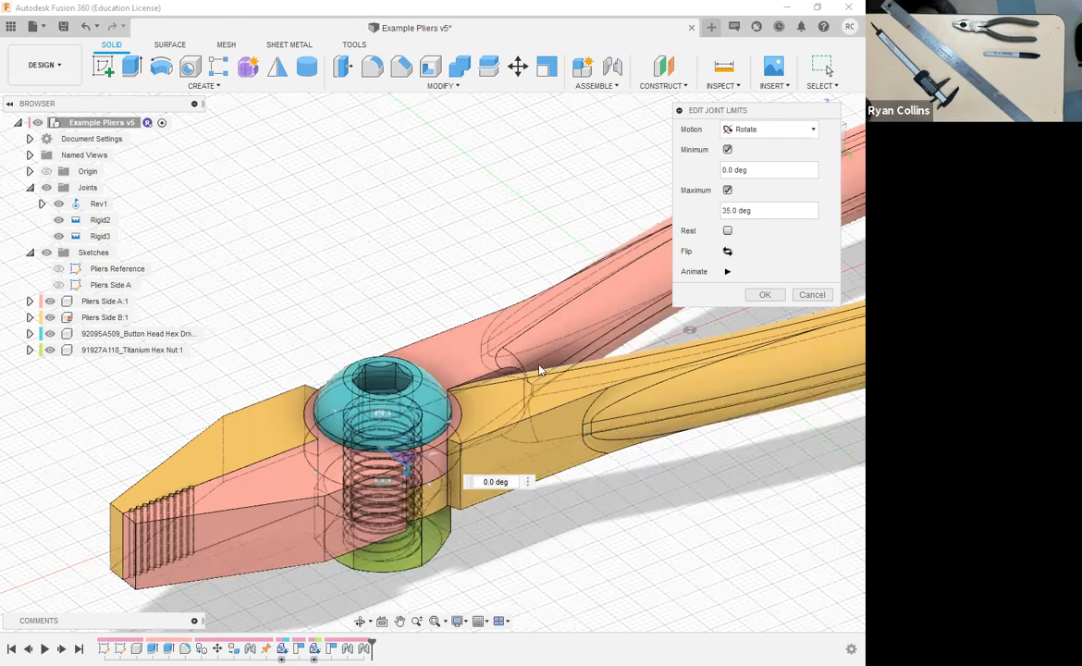
scroll(539, 370, down, 5)
shift+middle_drag(414, 335, 541, 335)
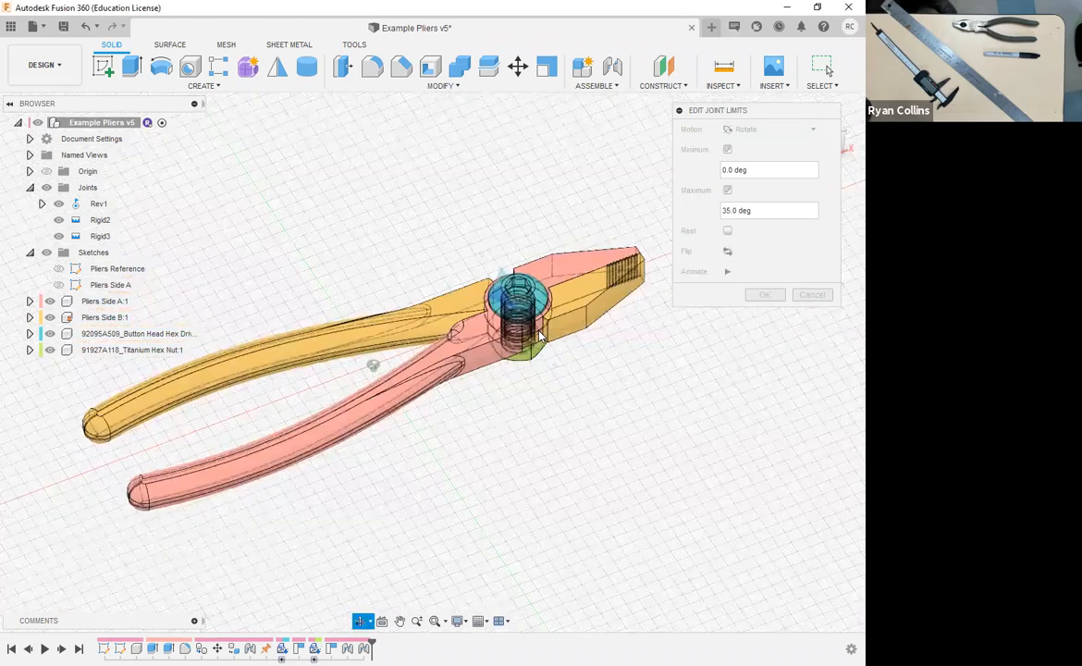
click(813, 295)
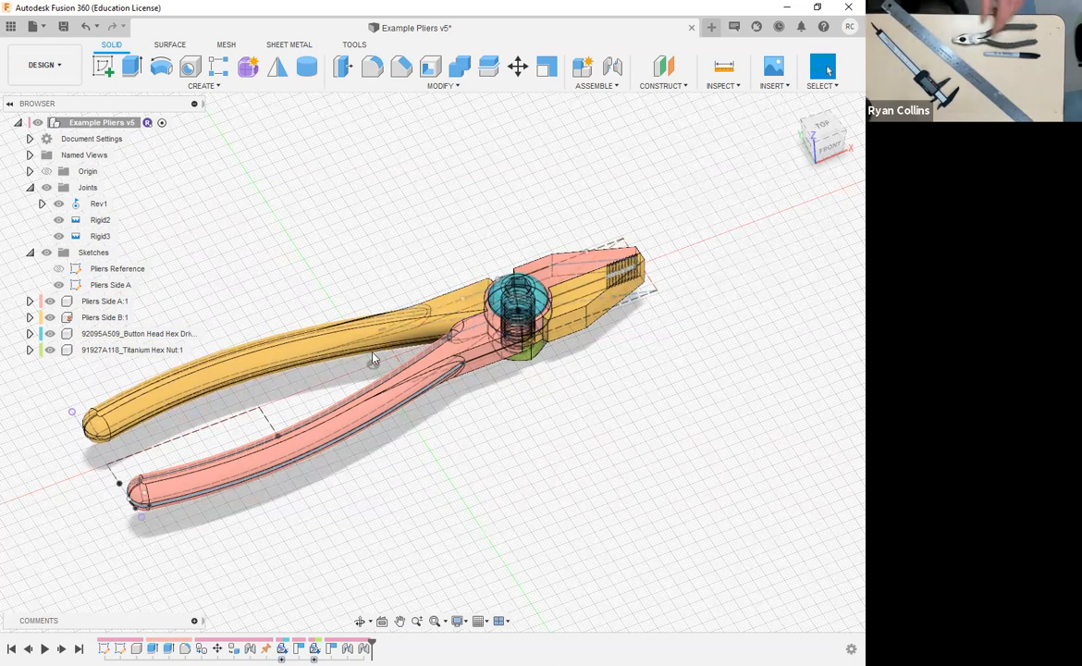
- Set the visual style to Shaded with Visible Edges Only
scroll(469, 339, up, 8)
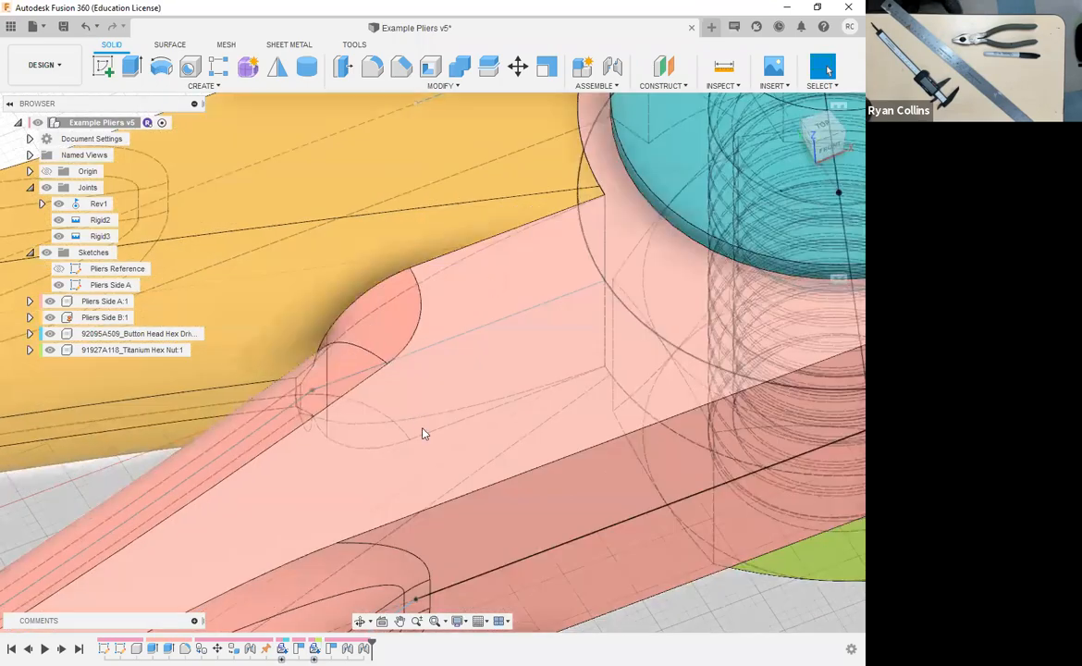
mouse_move(400, 404)
shift+middle_down()
mouse_move(393, 430)
mouse_move(364, 437)
mouse_move(386, 406)
mouse_move(428, 387)
mouse_move(486, 385)
mouse_move(437, 391)
mouse_move(462, 329)
mouse_move(416, 366)
mouse_move(364, 364)
mouse_move(398, 424)
shift+middle_up()
scroll(398, 424, down, 2)
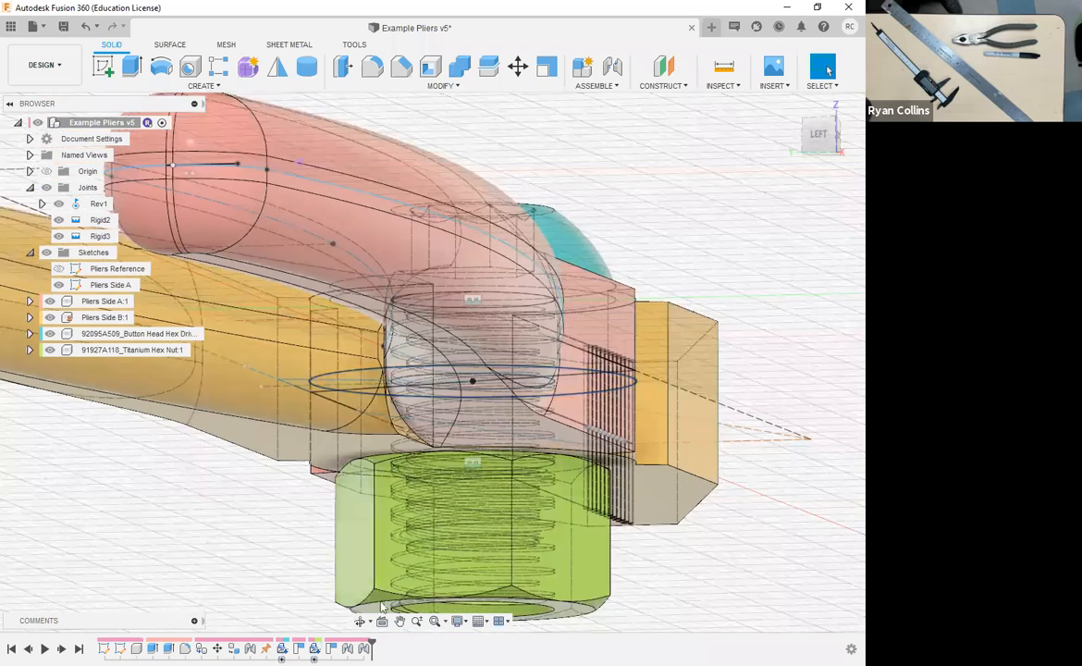
scroll(398, 423, down, 2)
click(460, 623)
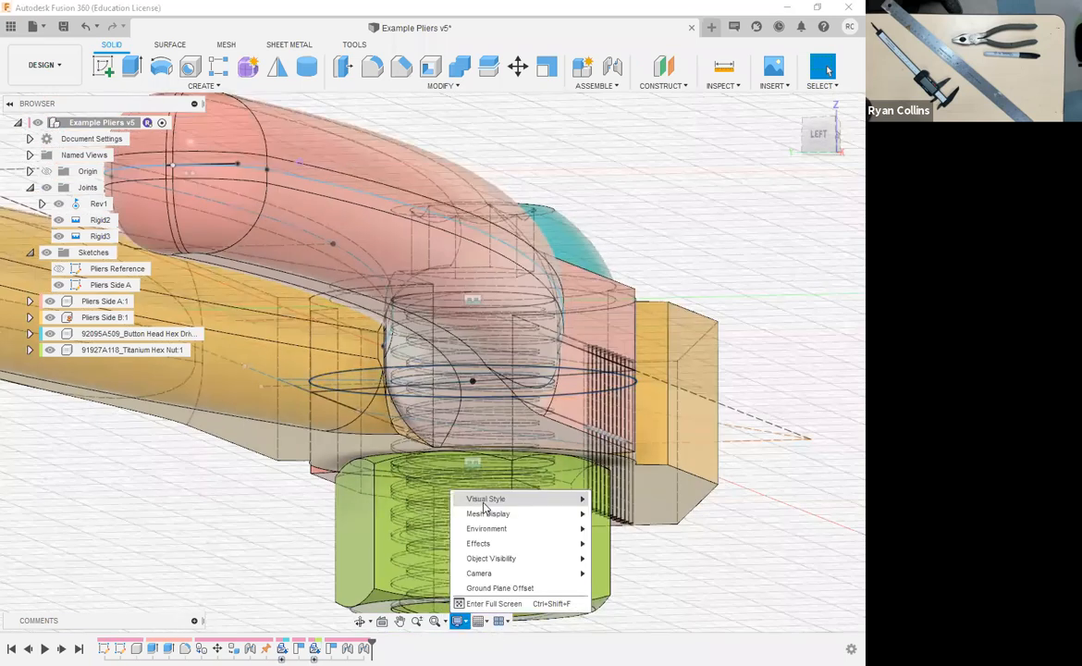
mouse_move(486, 505)
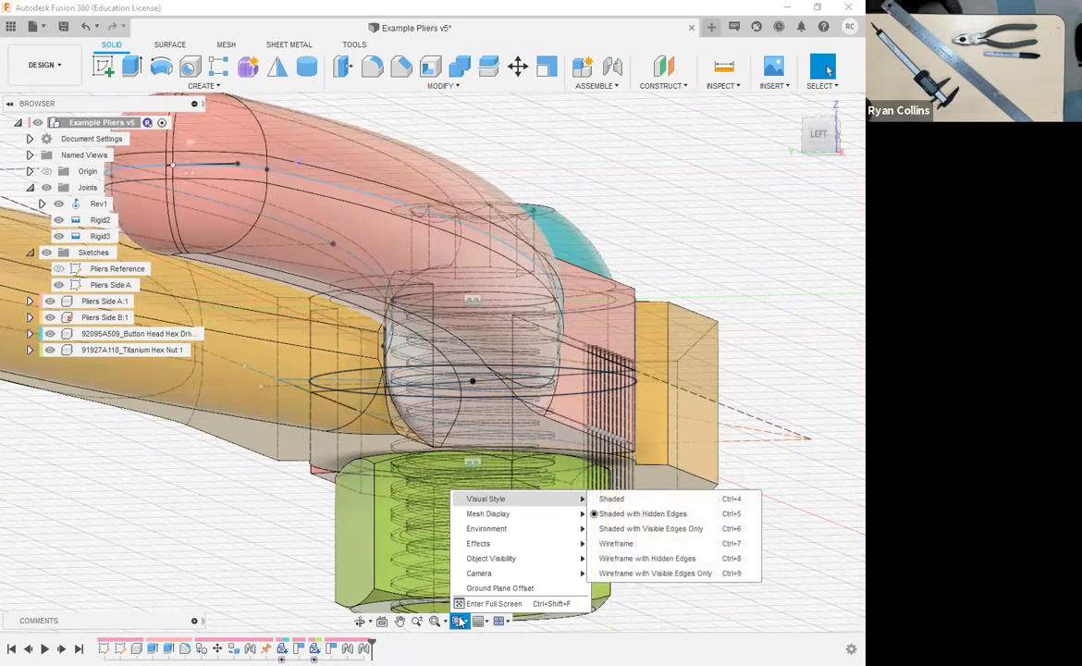
key(ctrl+4)
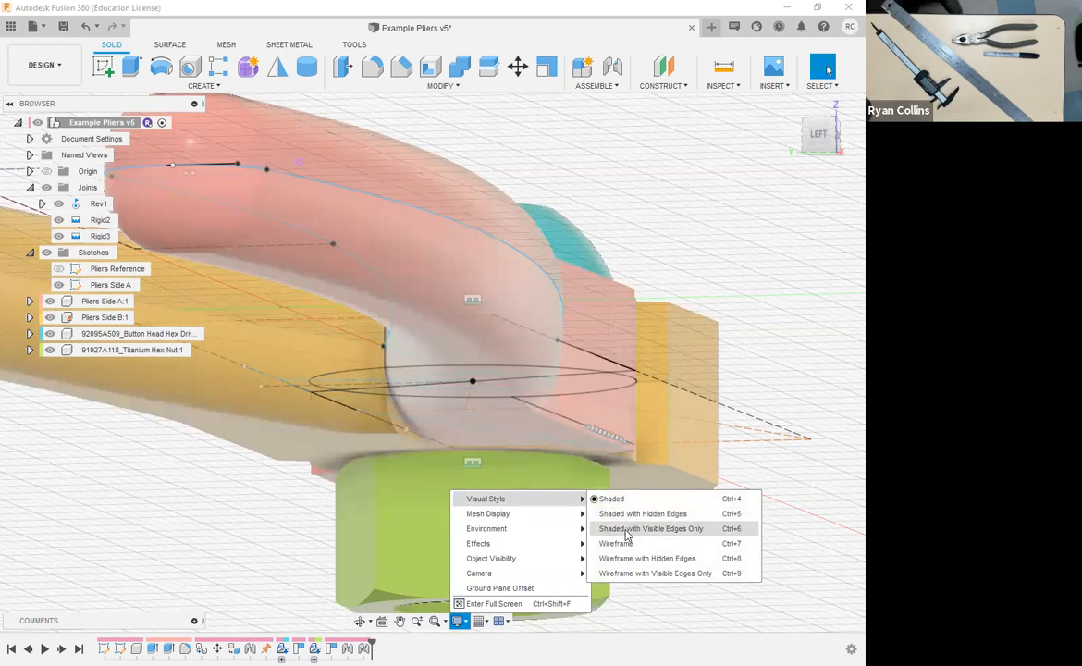
click(626, 534)
- Examine the handle transitions, the screw and nut at the pivot, and the whole pliers from opposite sides
scroll(384, 419, up, 5)
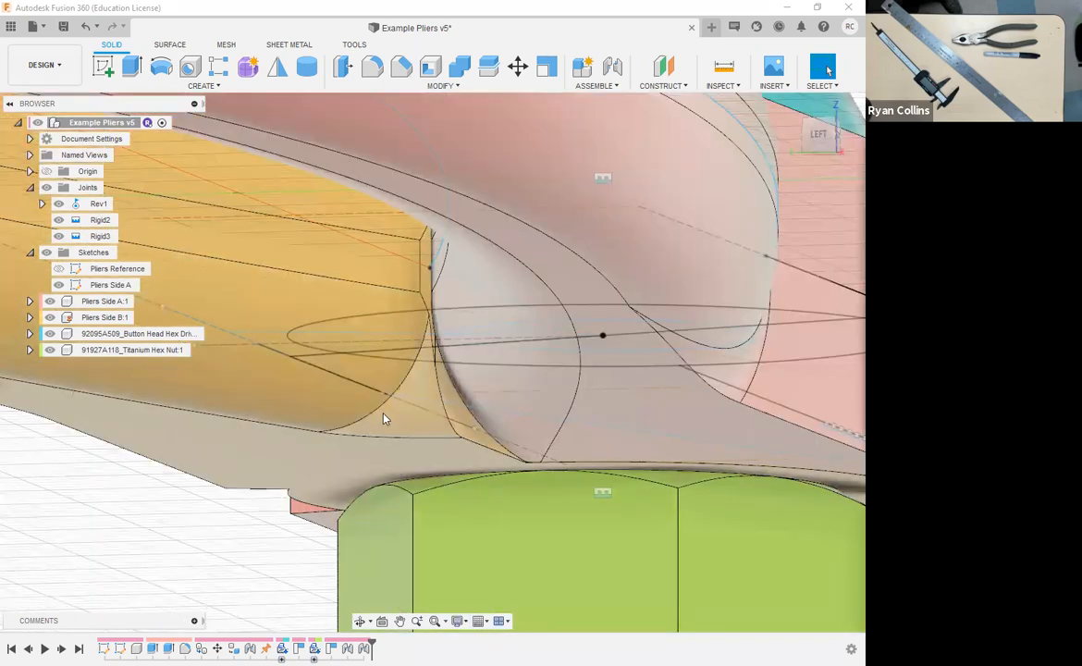
shift+middle_drag(343, 394, 391, 247)
scroll(479, 252, down, 5)
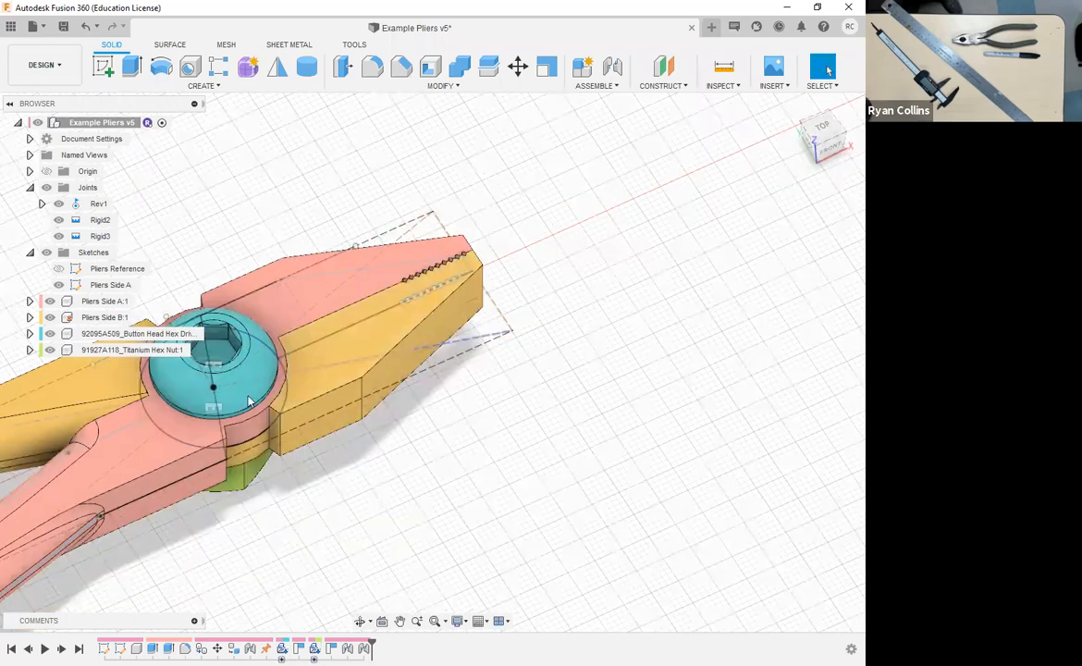
scroll(97, 455, up, 5)
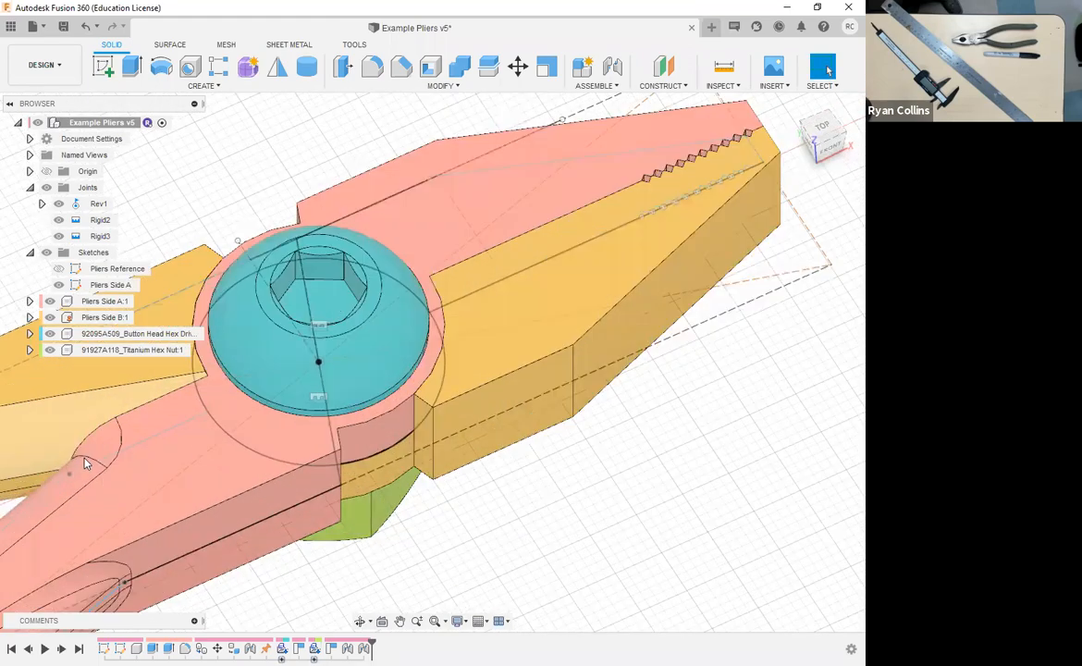
scroll(85, 462, up, 2)
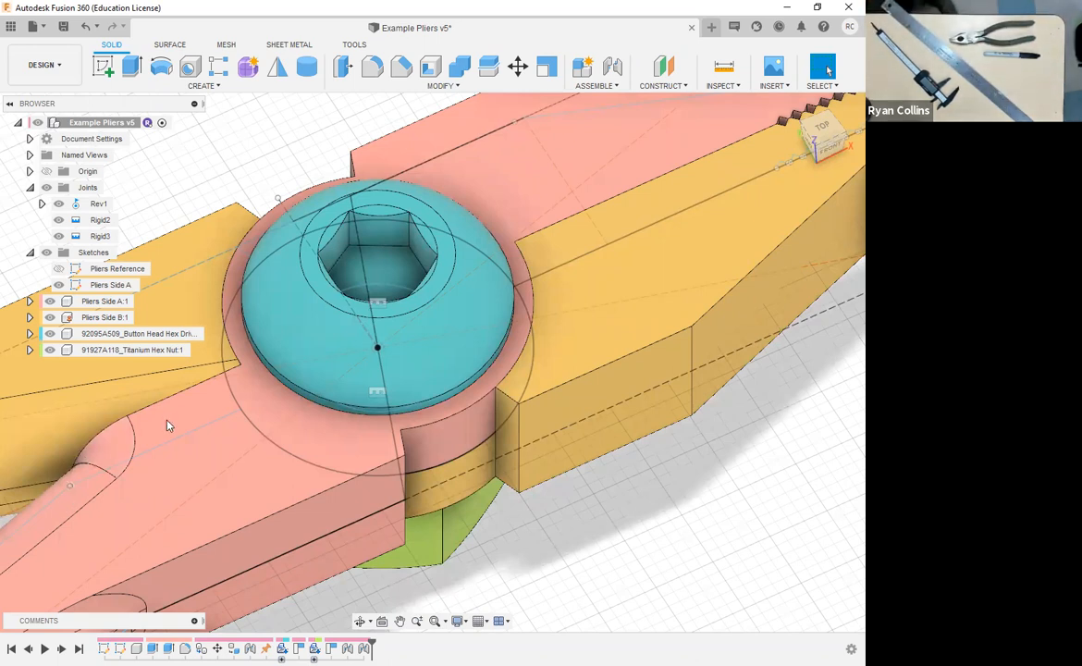
scroll(164, 428, down, 5)
scroll(167, 425, down, 1)
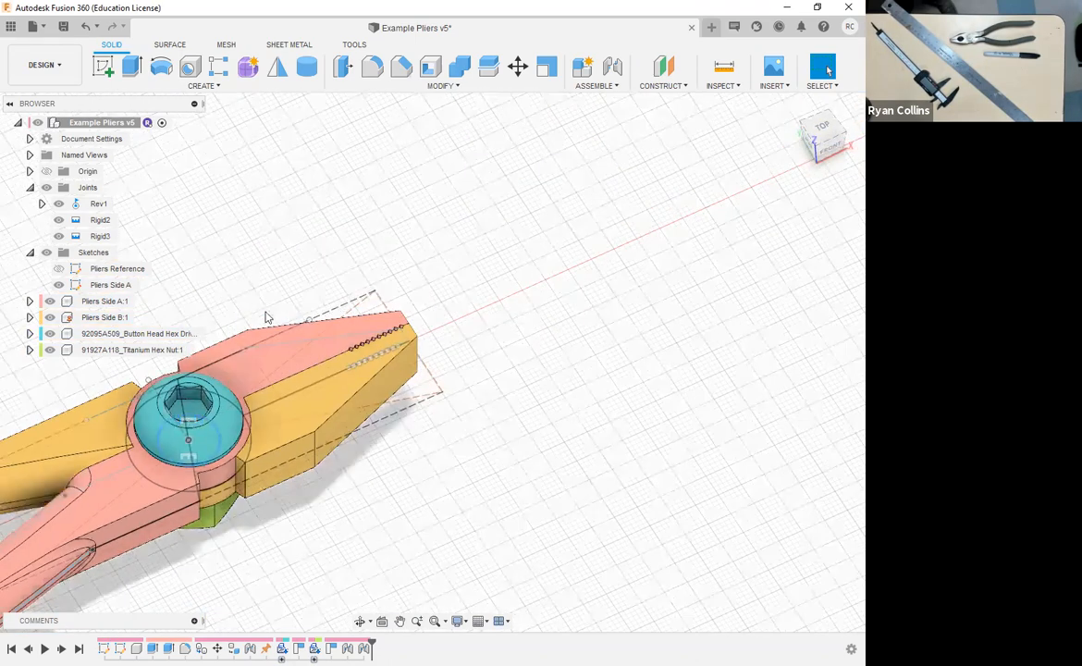
middle_click(442, 340)
middle_click(442, 340)
shift+middle_drag(408, 372, 242, 325)
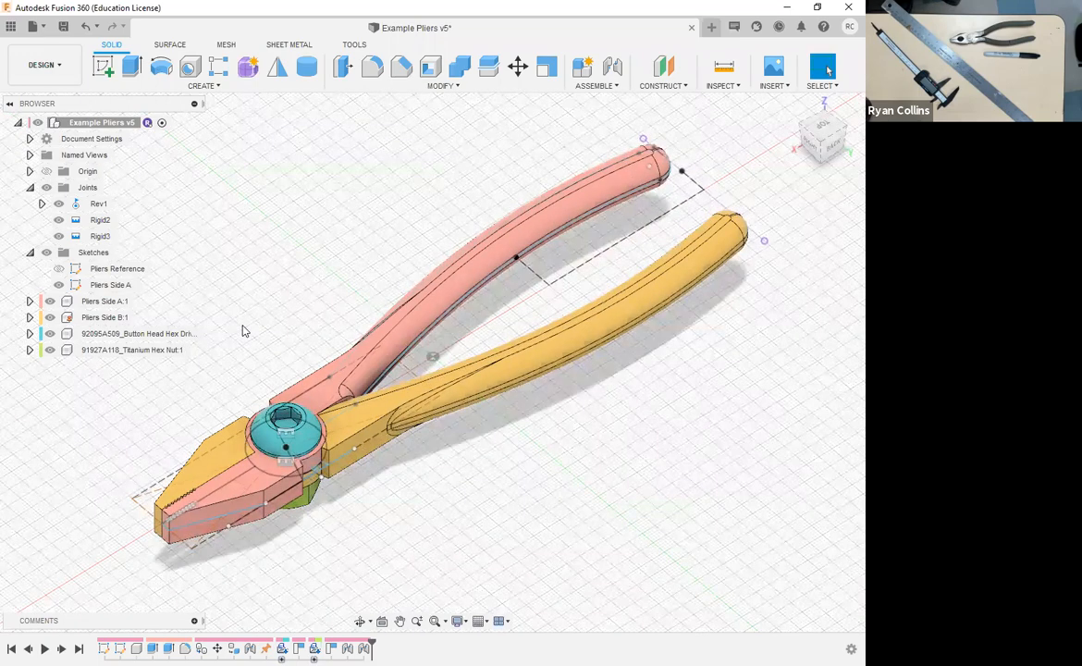